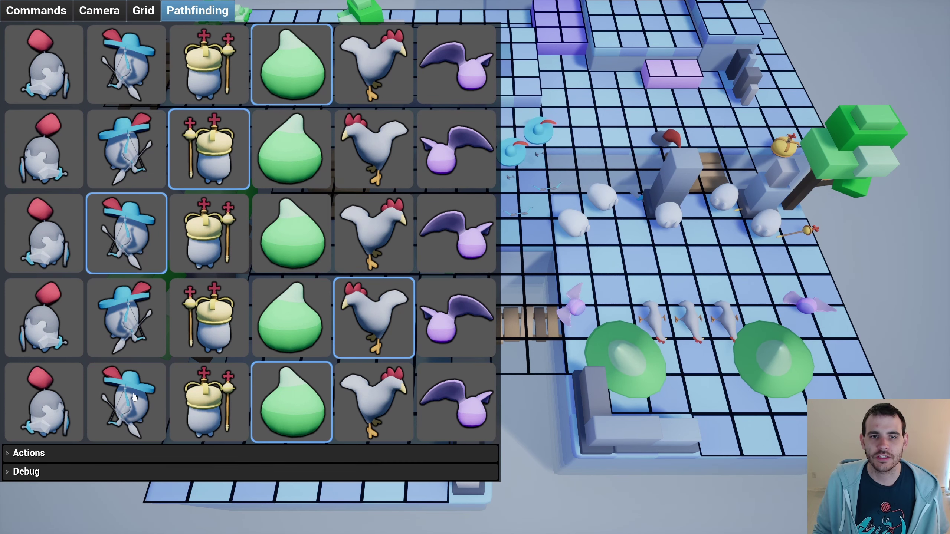
# - In the running game, switch row 3 to the ranger and back to the slime, then row 4 to the slime
pyautogui.click(138, 230)
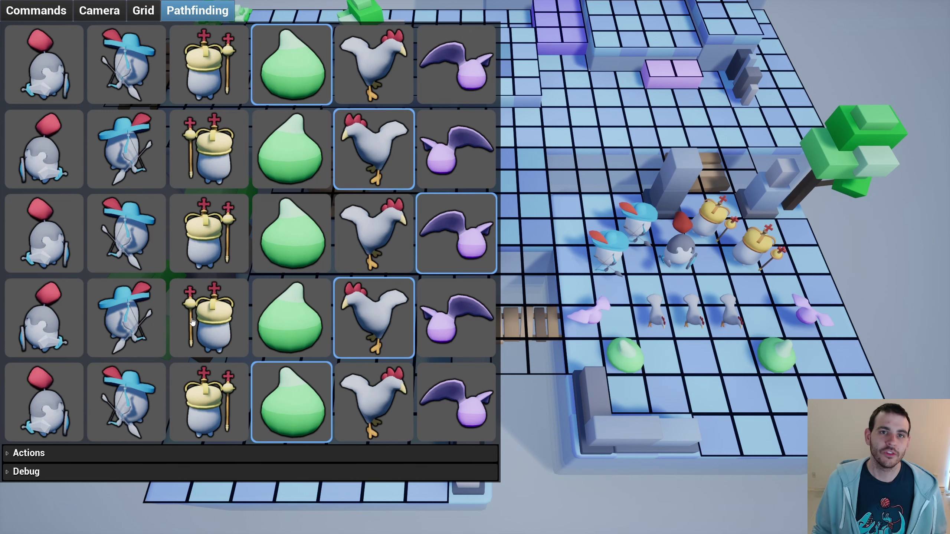
pyautogui.click(260, 263)
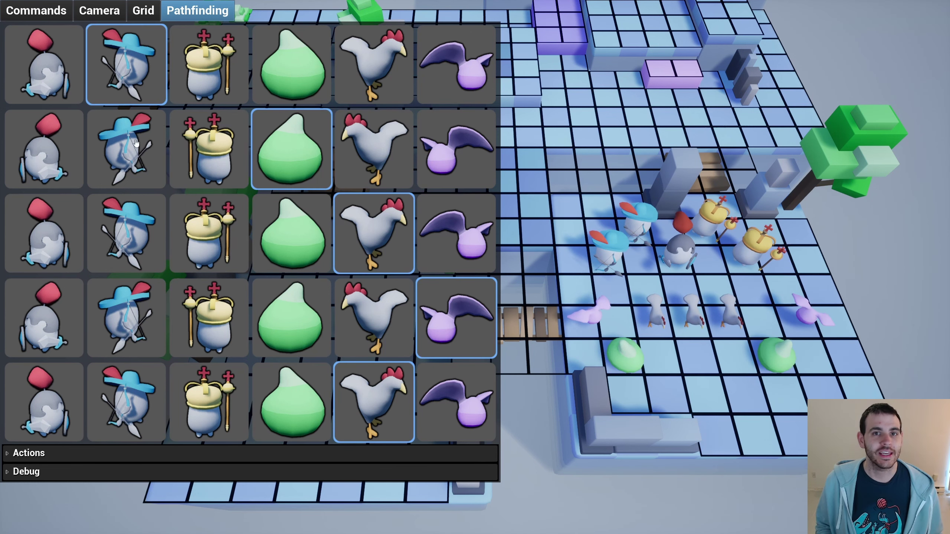
pyautogui.click(272, 323)
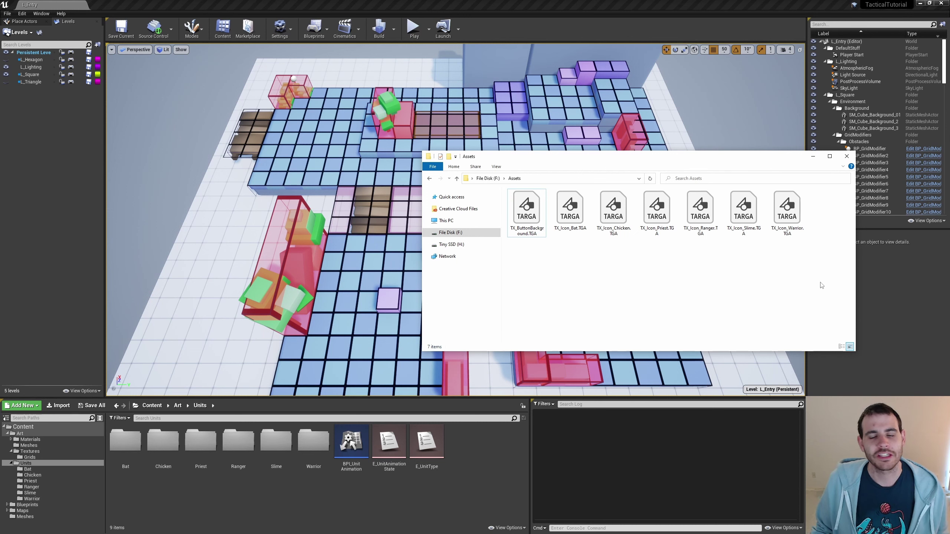
# - In the Assets folder, try selecting the TGA files, finally picking TX_Icon_Bat.TGA alone
pyautogui.moveTo(820, 285); pyautogui.dragTo(529, 223)
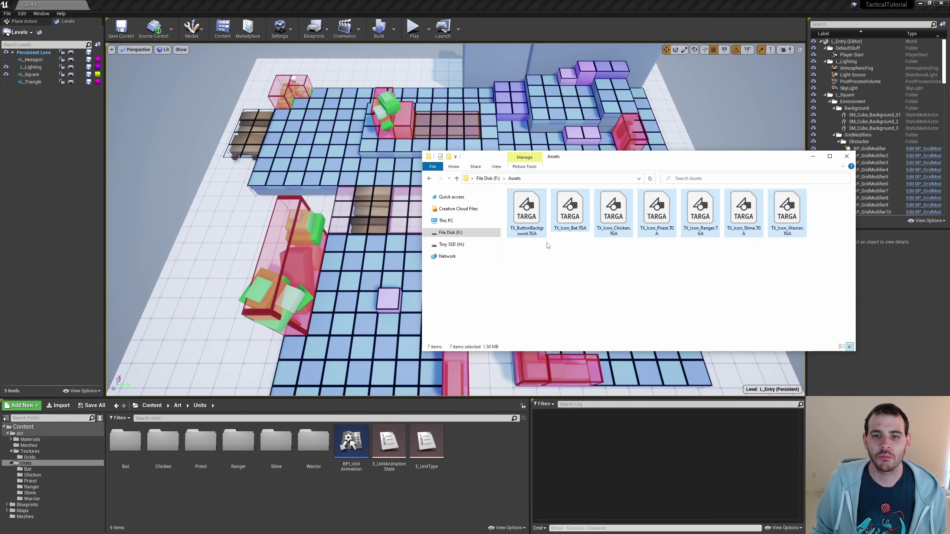
pyautogui.moveTo(571, 255); pyautogui.dragTo(809, 189)
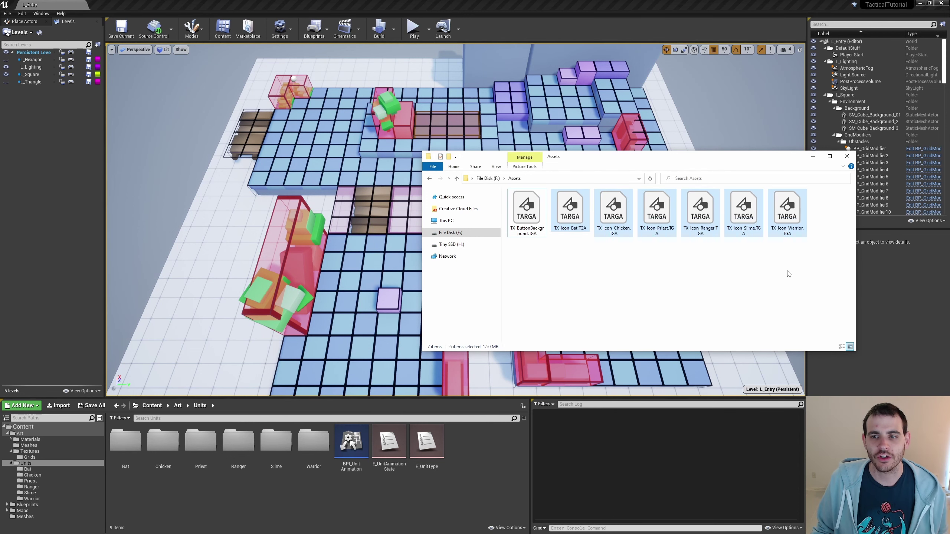
pyautogui.moveTo(791, 273); pyautogui.dragTo(581, 212)
pyautogui.moveTo(535, 277); pyautogui.dragTo(524, 206)
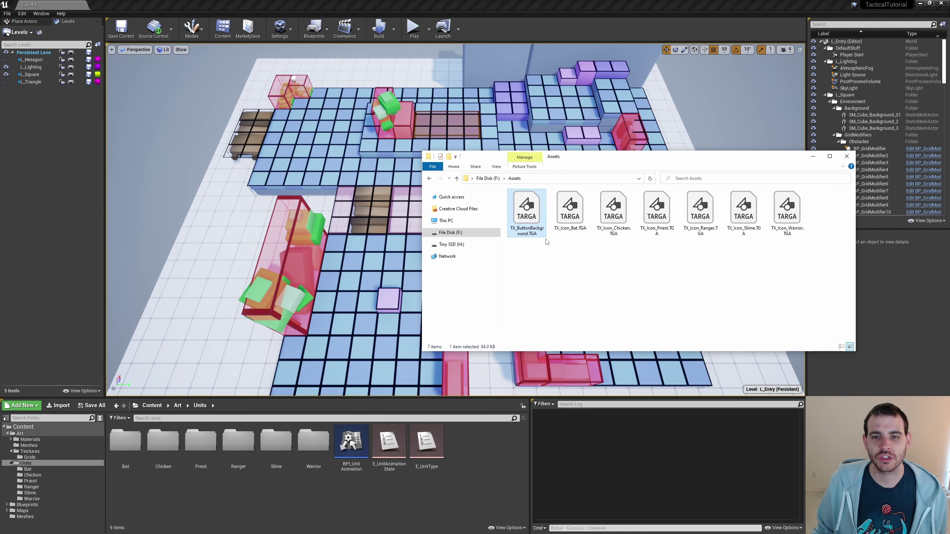
pyautogui.moveTo(567, 250); pyautogui.dragTo(842, 193)
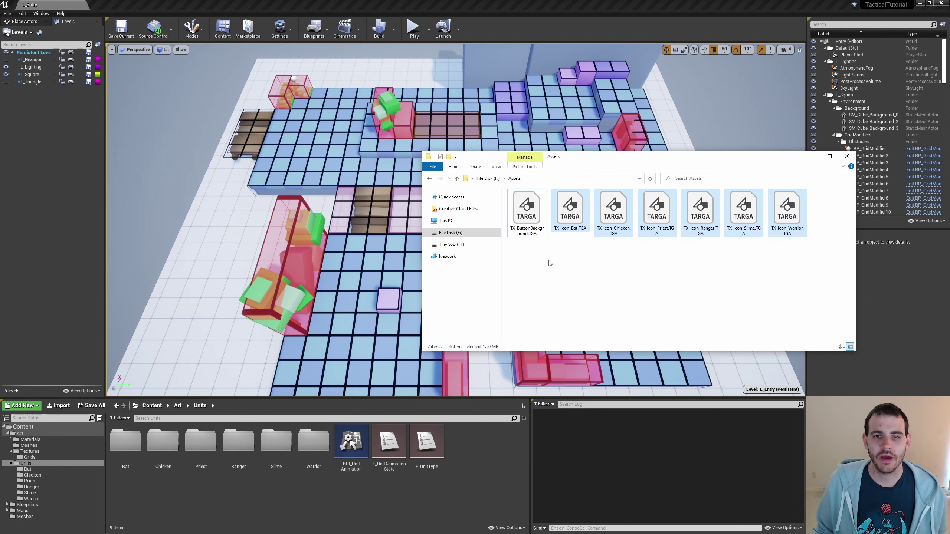
pyautogui.click(570, 209)
# - Import the Bat, Chicken, Priest, Ranger, Slime and Warrior icon TGAs into their matching unit folders
pyautogui.moveTo(570, 211); pyautogui.dragTo(126, 445)
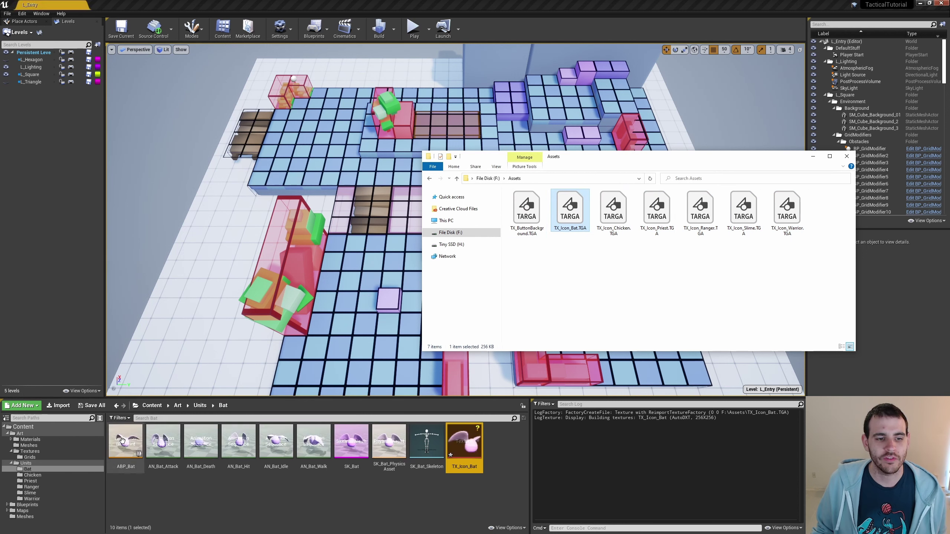
pyautogui.moveTo(613, 212)
pyautogui.mouseDown()
pyautogui.moveTo(3, 487)
pyautogui.moveTo(33, 474)
pyautogui.mouseUp()
pyautogui.moveTo(656, 210); pyautogui.dragTo(31, 481)
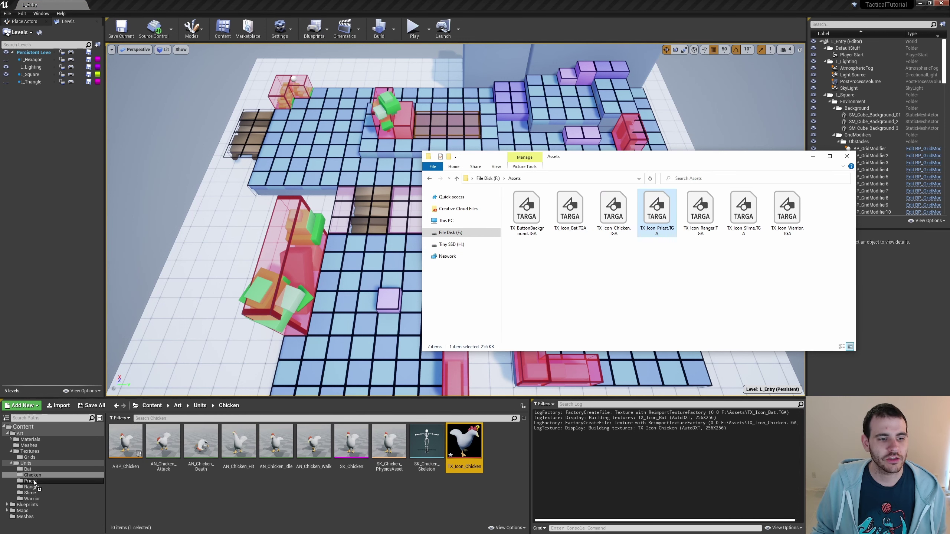
pyautogui.moveTo(700, 210); pyautogui.dragTo(45, 487)
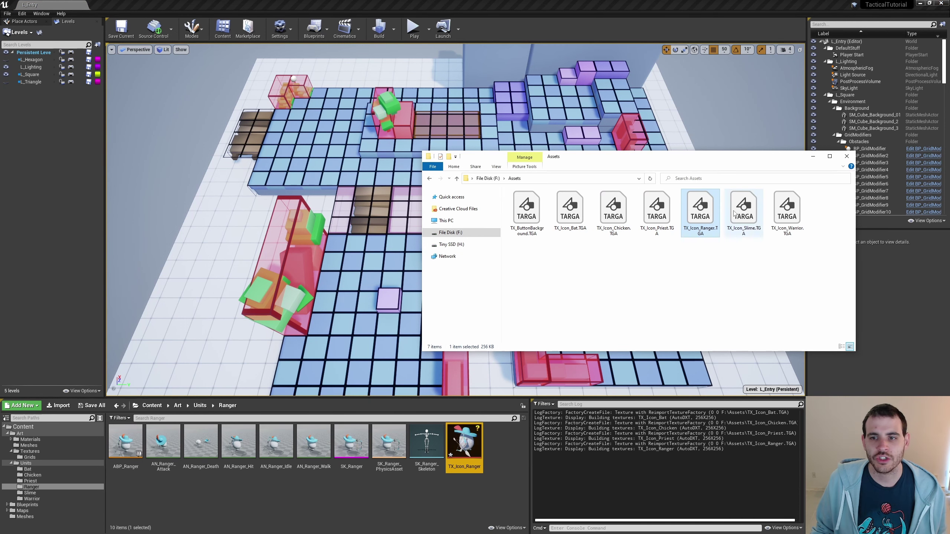
pyautogui.moveTo(744, 209); pyautogui.dragTo(30, 492)
pyautogui.moveTo(787, 209); pyautogui.dragTo(38, 498)
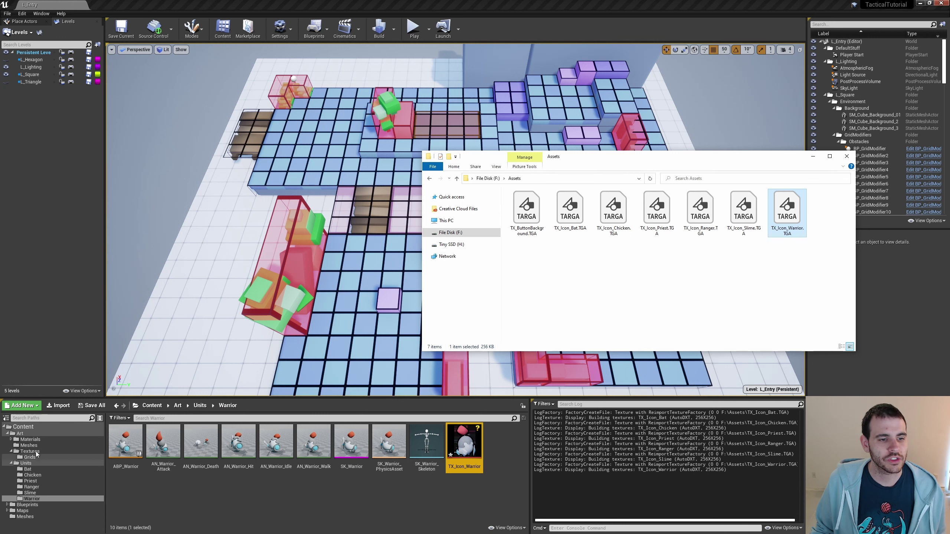
pyautogui.click(25, 451)
# - Create a new folder named UI inside Textures
pyautogui.rightClick(174, 452)
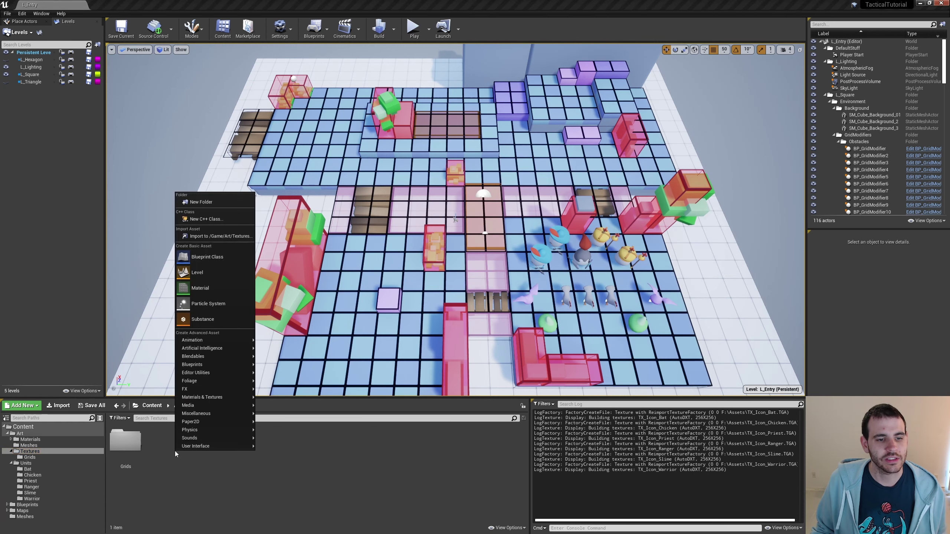
pyautogui.click(205, 204)
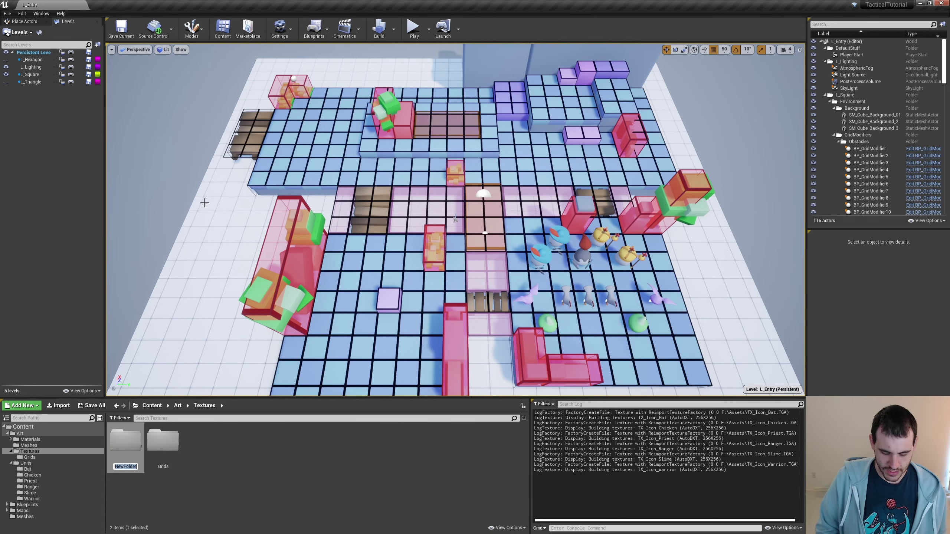
pyautogui.write('UI')
pyautogui.press('Return')
pyautogui.press('Return')
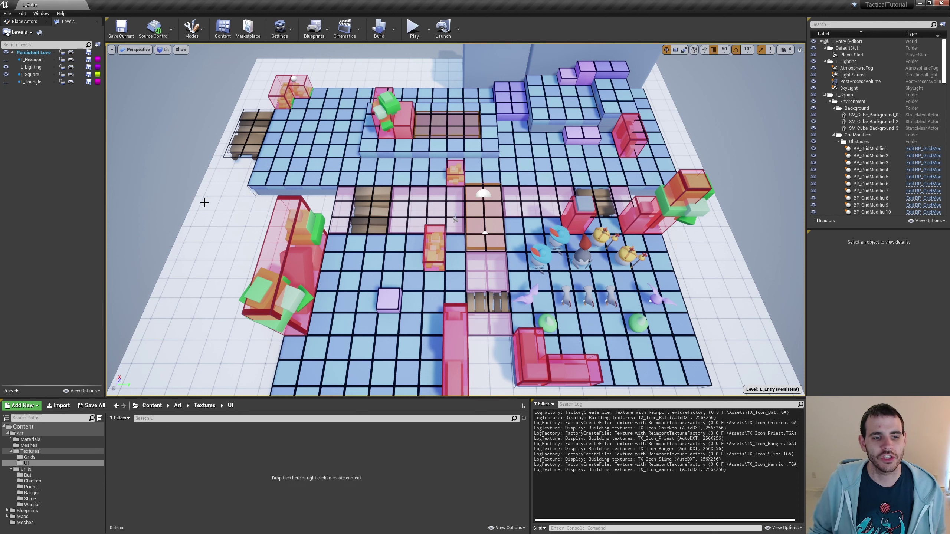
# - Import TX_ButtonBackground.TGA into the UI folder and save all seven new textures
pyautogui.hotkey('alt', 'Tab')
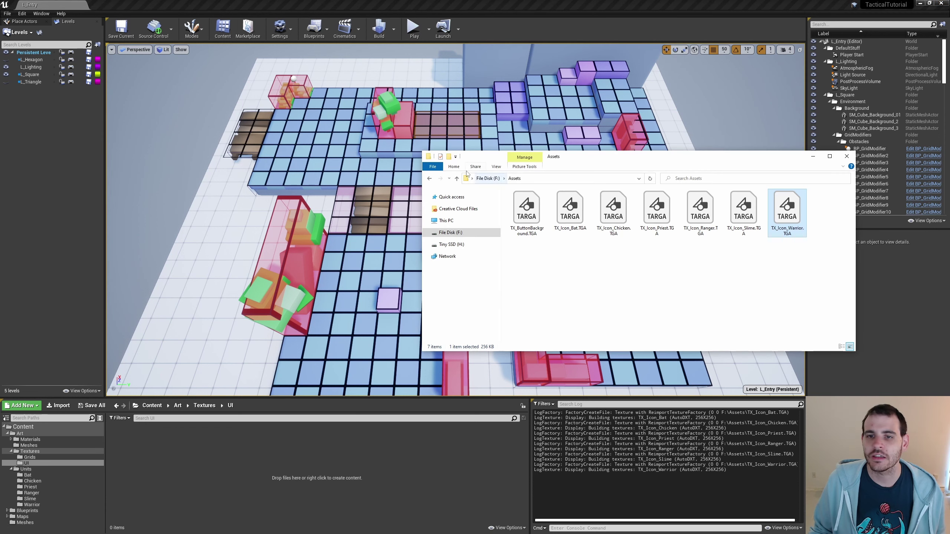
pyautogui.moveTo(526, 210); pyautogui.dragTo(164, 464)
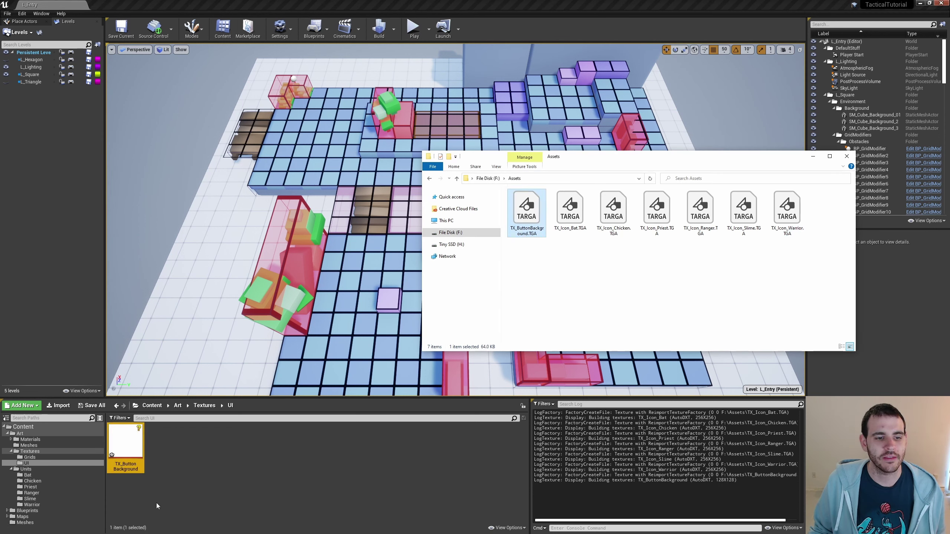
pyautogui.click(94, 406)
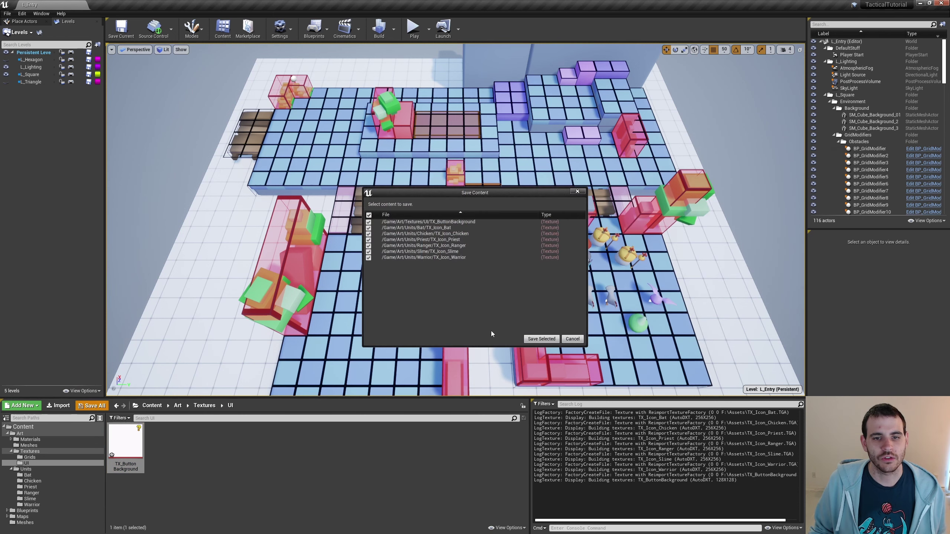
pyautogui.click(536, 339)
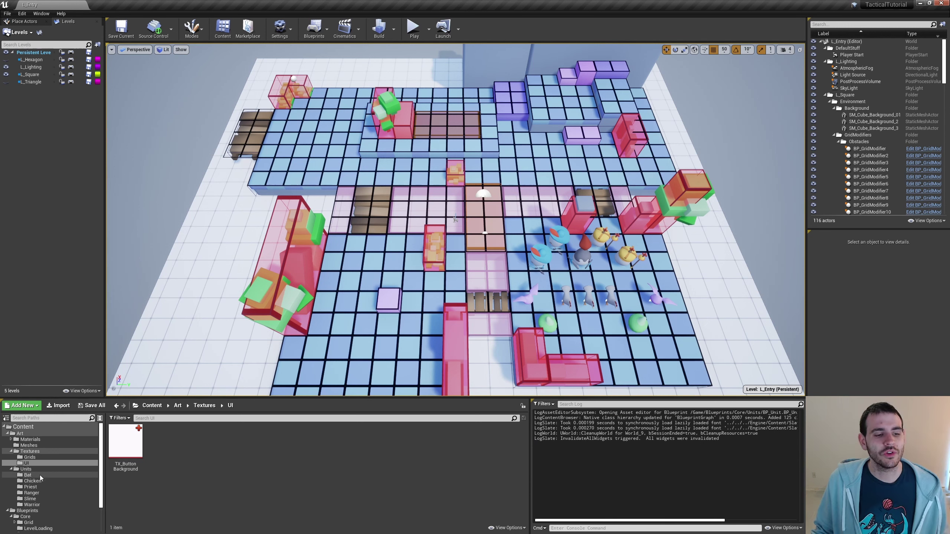
# - Check the Bat, Chicken and Priest folders, inspecting TX_Icon_Priest, ABP_Priest and SK_Priest
pyautogui.click(40, 475)
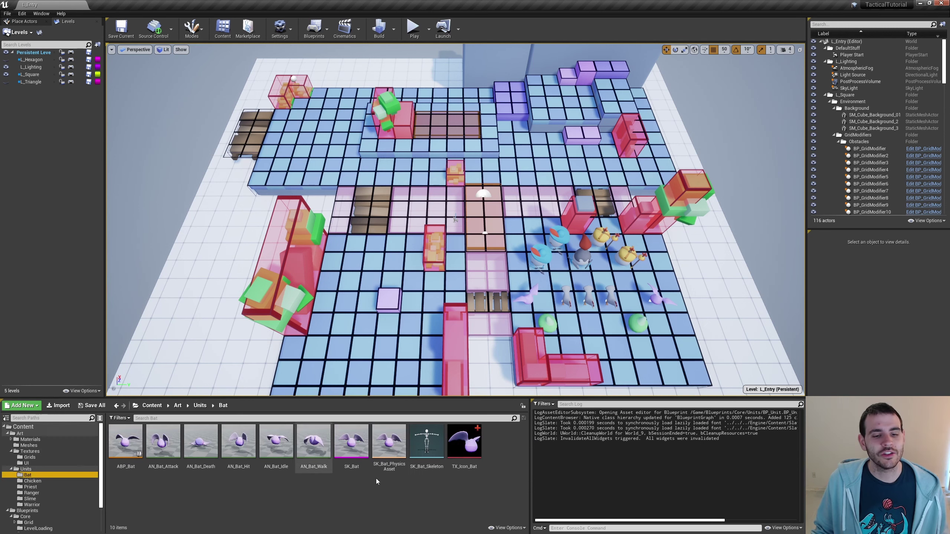
pyautogui.click(468, 449)
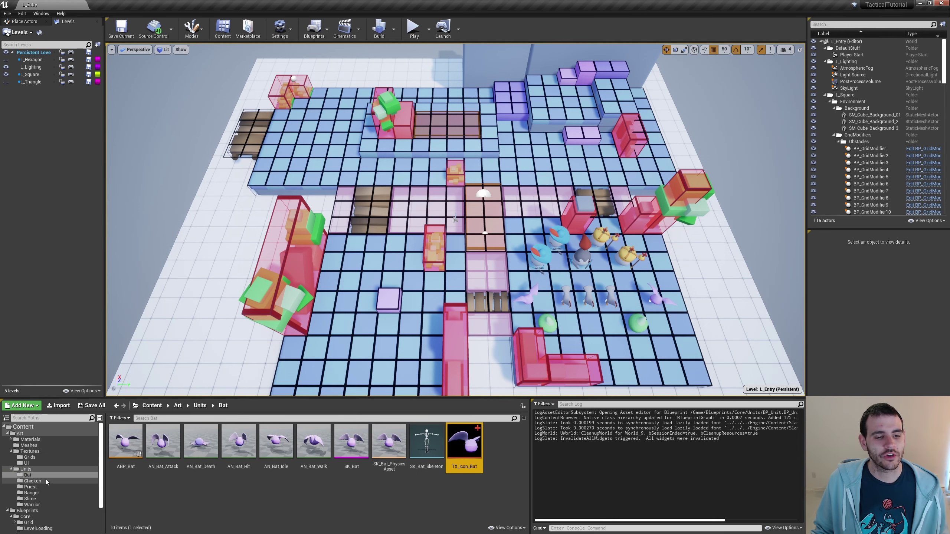
pyautogui.click(32, 481)
pyautogui.click(31, 487)
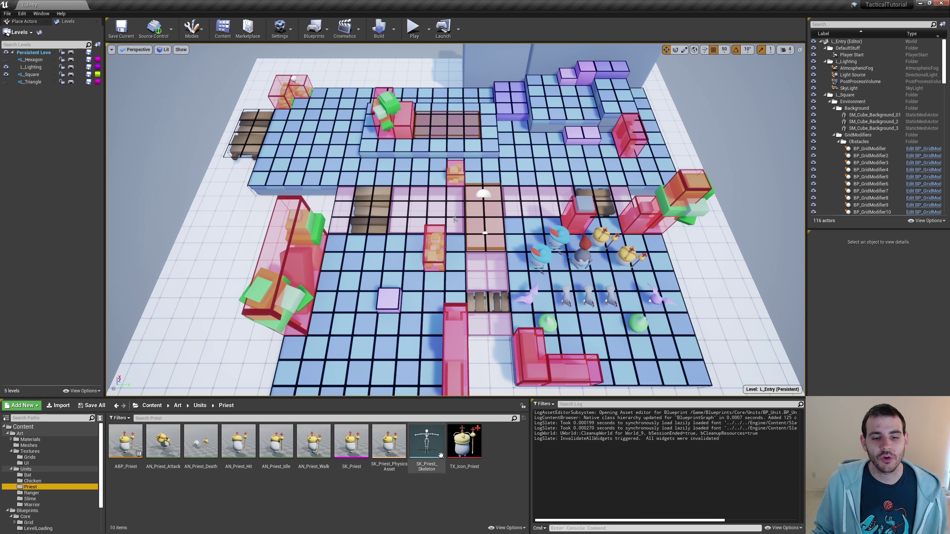
pyautogui.click(459, 447)
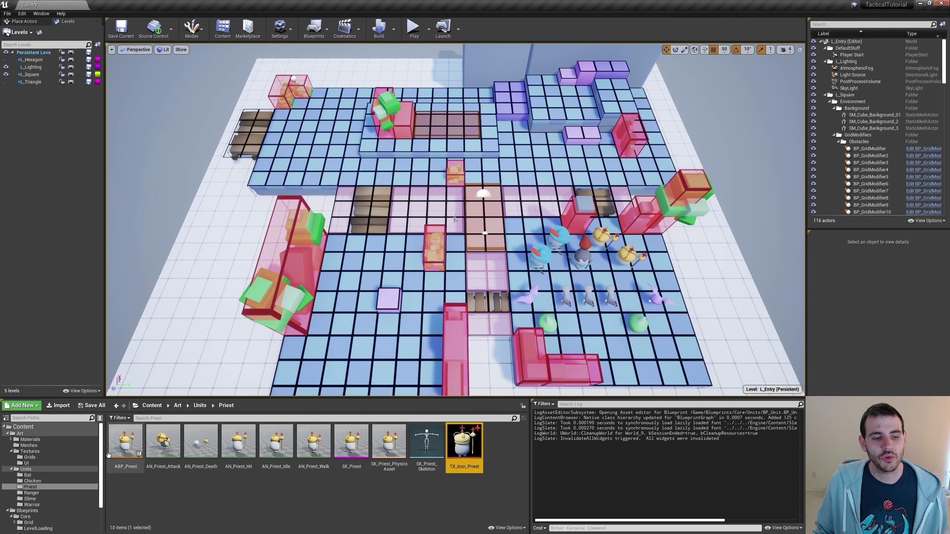
pyautogui.click(126, 443)
pyautogui.click(352, 445)
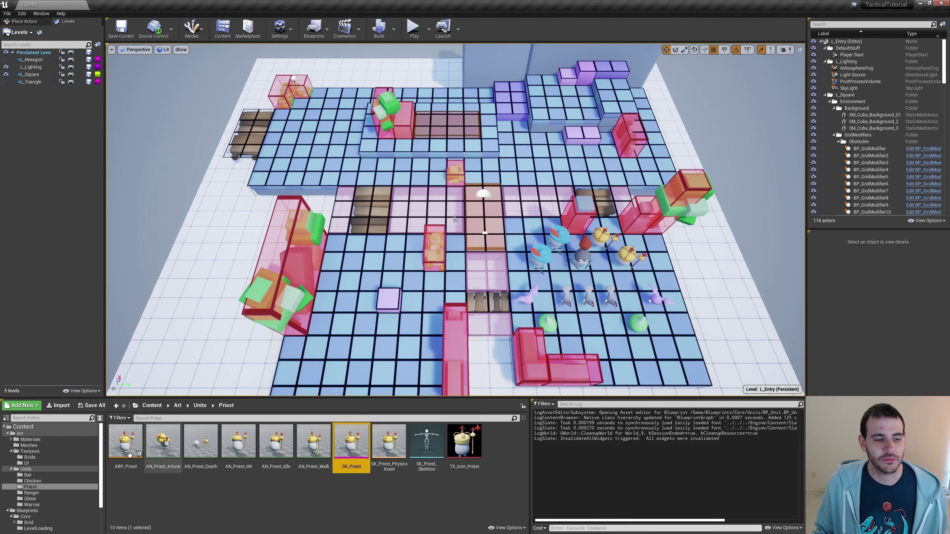
# - Open the BP_Unit blueprint from Blueprints/Core/Units
pyautogui.scroll(-3, 41, 500)
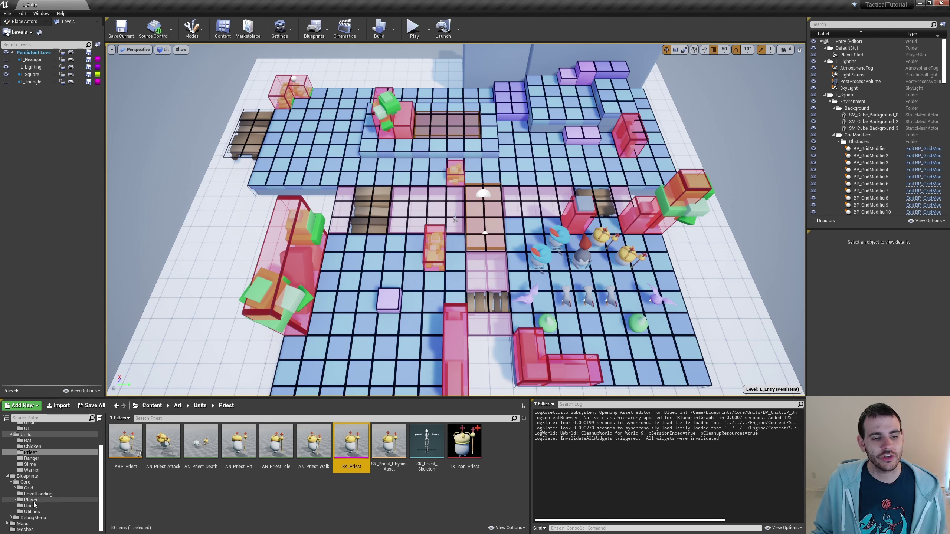
pyautogui.click(29, 506)
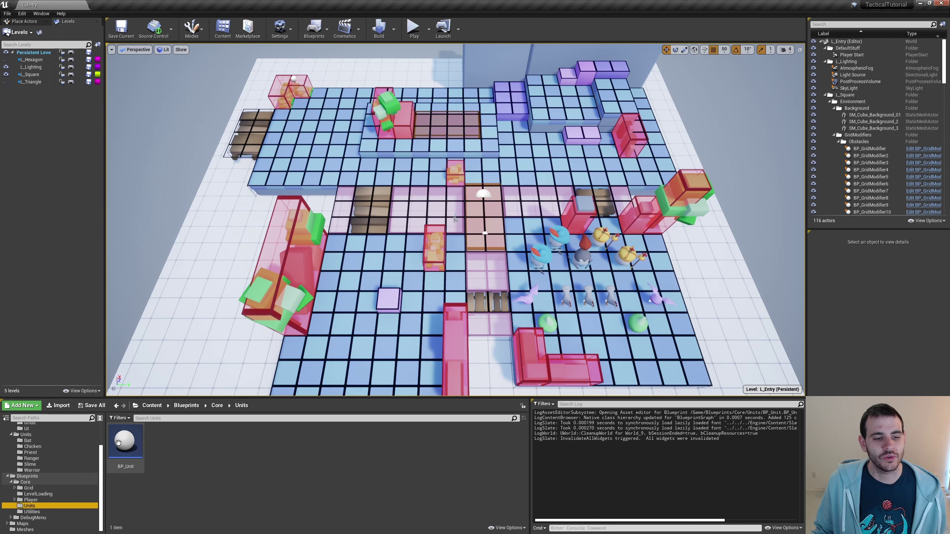
pyautogui.doubleClick(125, 443)
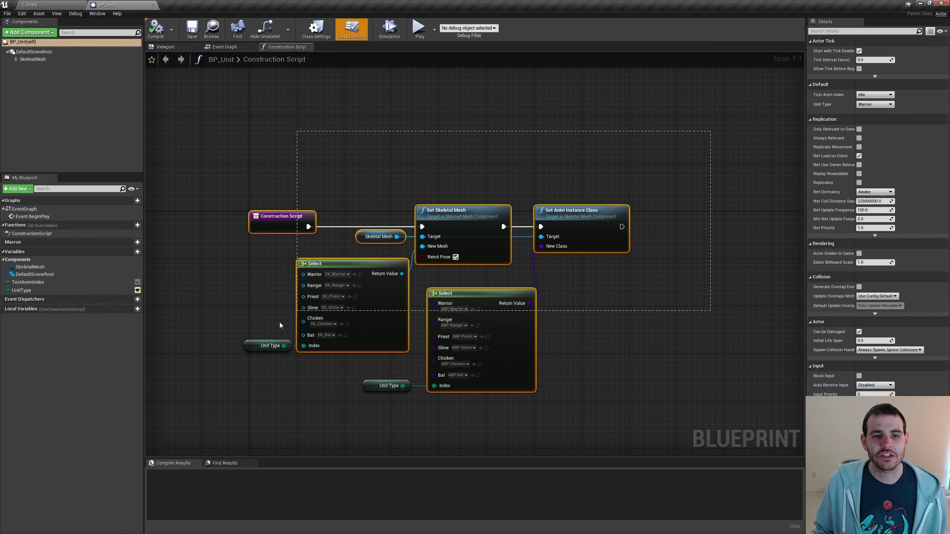
# - Marquee-select the construction script's Select nodes and Unit Type getters, then clear the selection
pyautogui.moveTo(717, 139); pyautogui.dragTo(209, 397)
pyautogui.moveTo(616, 407)
pyautogui.mouseDown()
pyautogui.moveTo(219, 320)
pyautogui.moveTo(529, 411)
pyautogui.mouseUp()
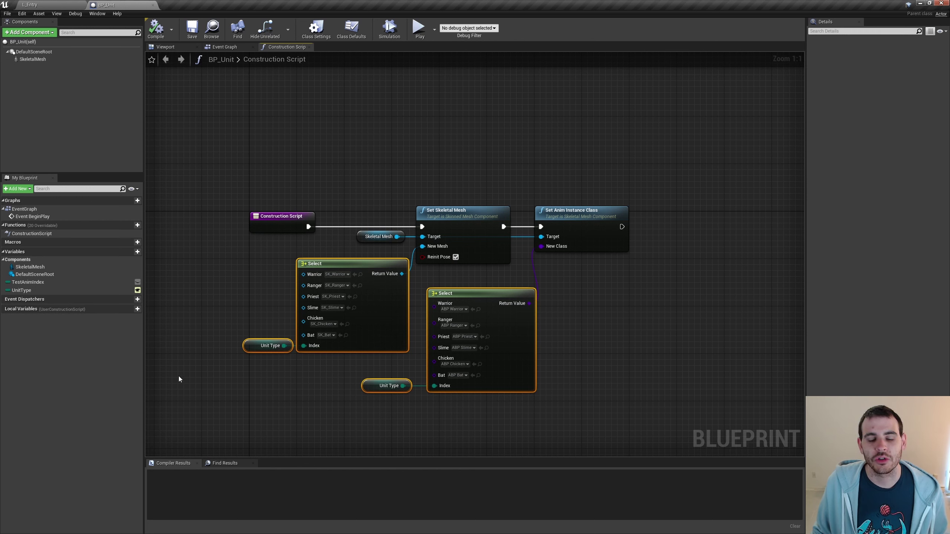
pyautogui.click(381, 325)
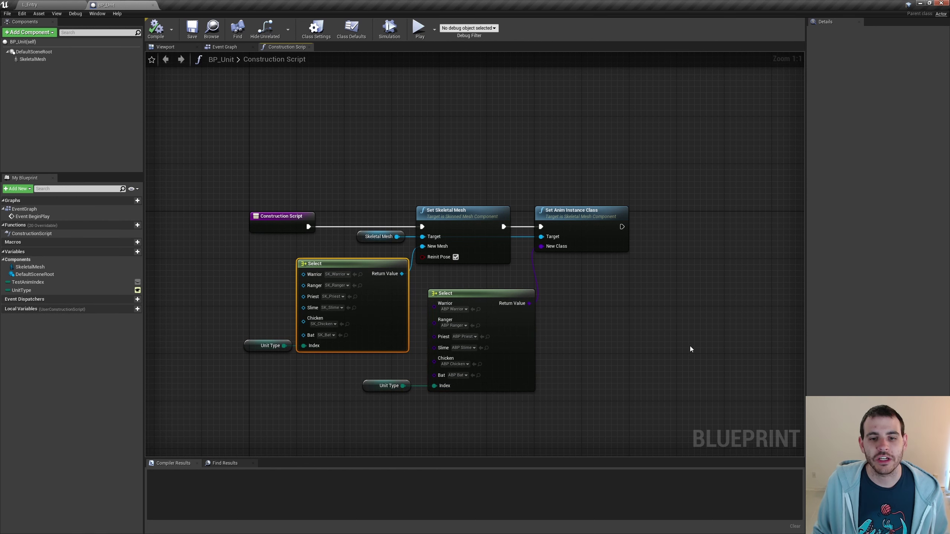
pyautogui.click(460, 329)
pyautogui.moveTo(591, 278); pyautogui.dragTo(700, 396)
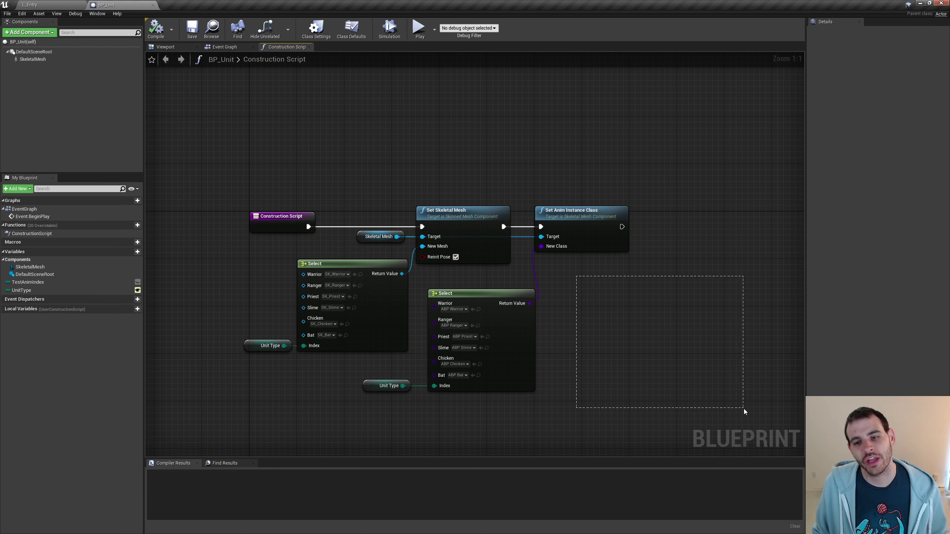
pyautogui.moveTo(741, 233); pyautogui.dragTo(777, 219)
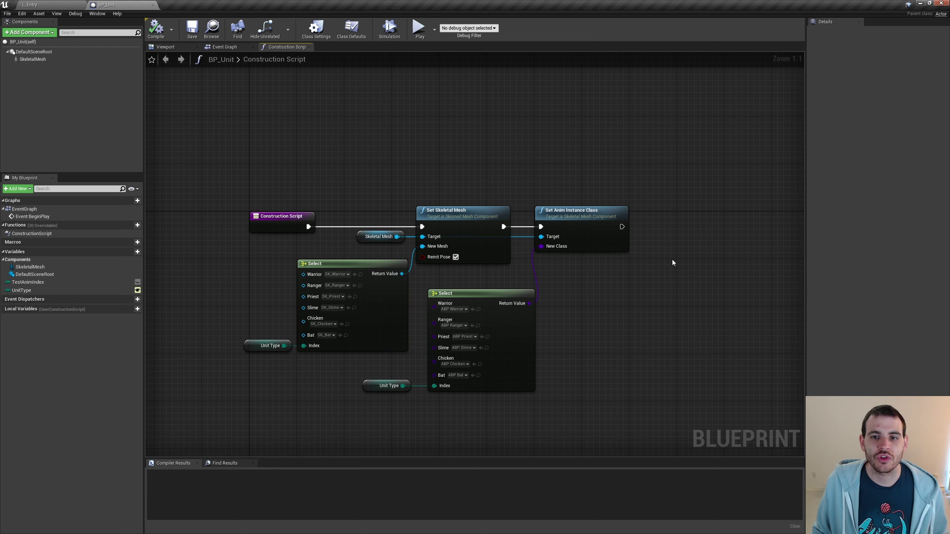
pyautogui.moveTo(669, 147); pyautogui.dragTo(754, 370)
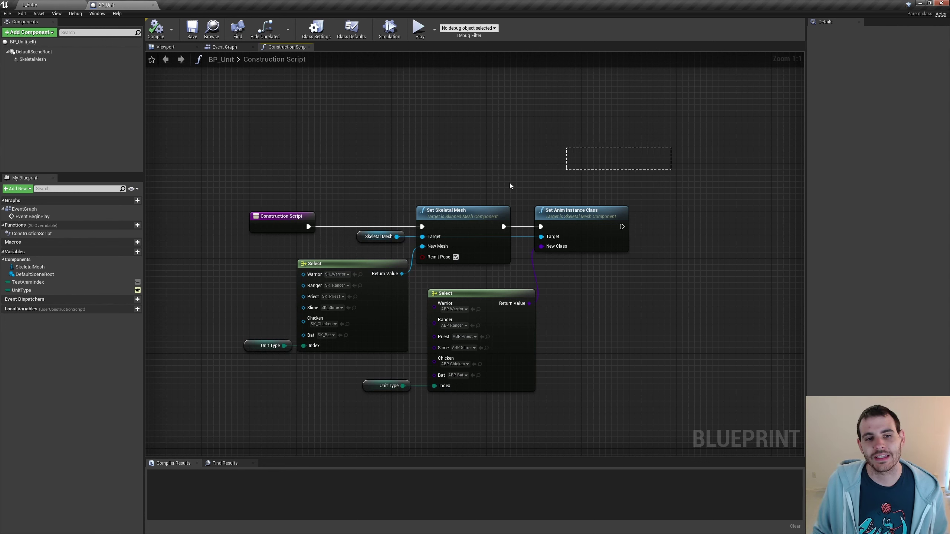
# - Reselect the Select nodes with the Unit Type getter, deselect, and return to the L_Entry level
pyautogui.moveTo(510, 186); pyautogui.dragTo(182, 356)
pyautogui.moveTo(219, 424); pyautogui.dragTo(616, 274)
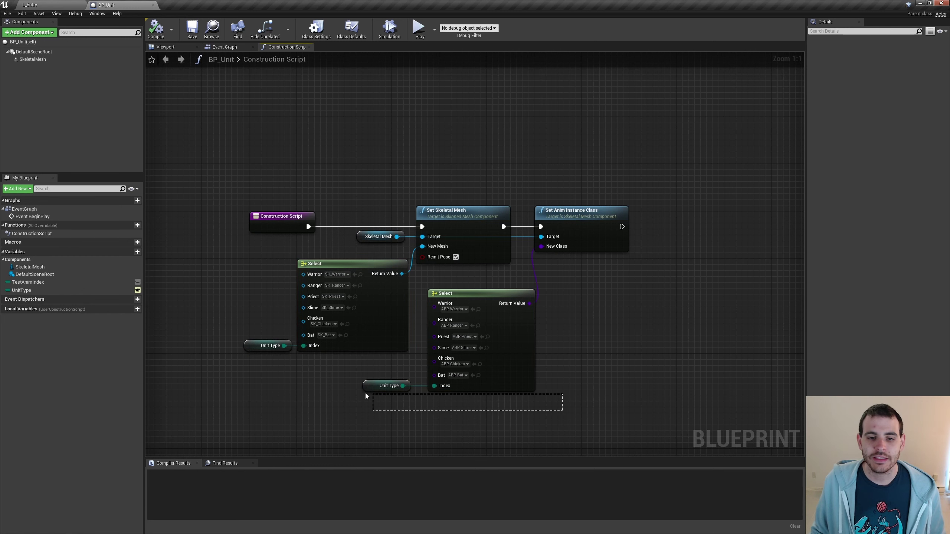
pyautogui.moveTo(258, 406); pyautogui.dragTo(500, 336)
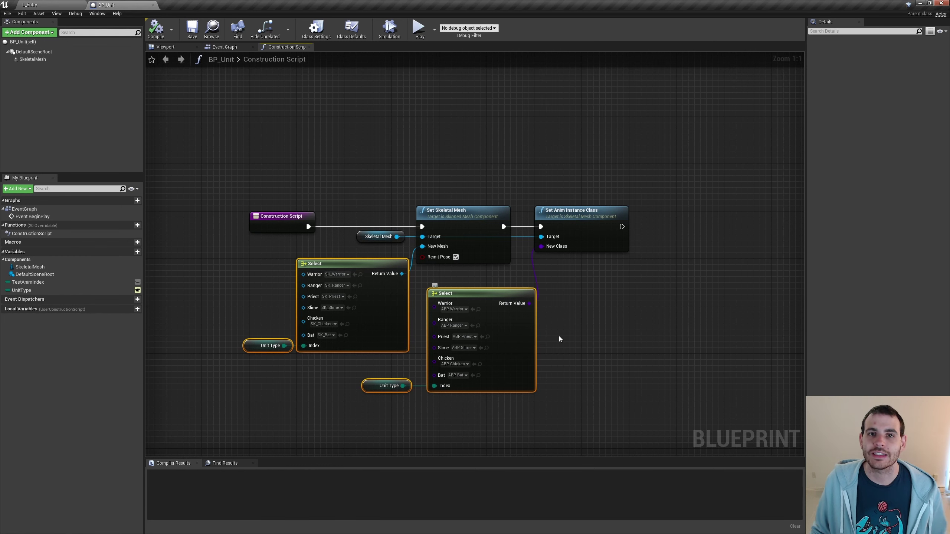
pyautogui.click(628, 338)
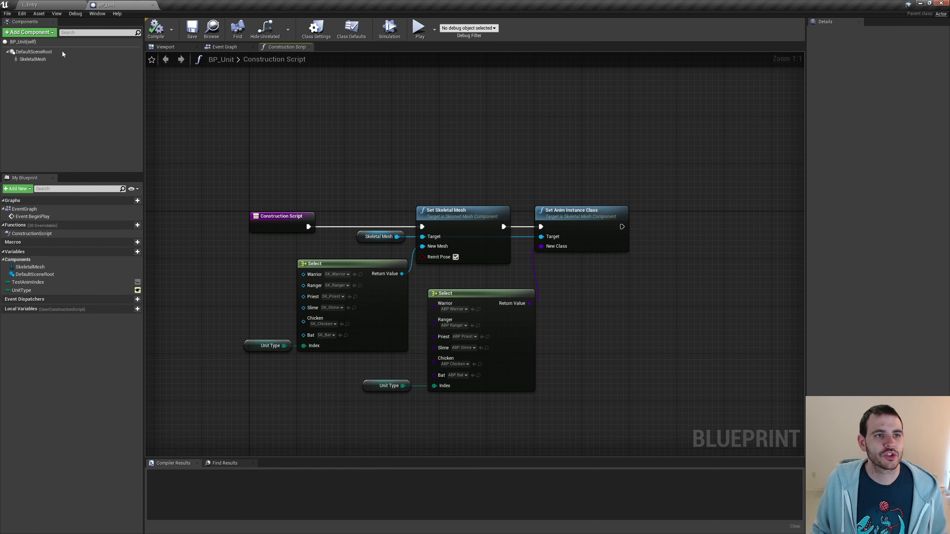
pyautogui.click(40, 4)
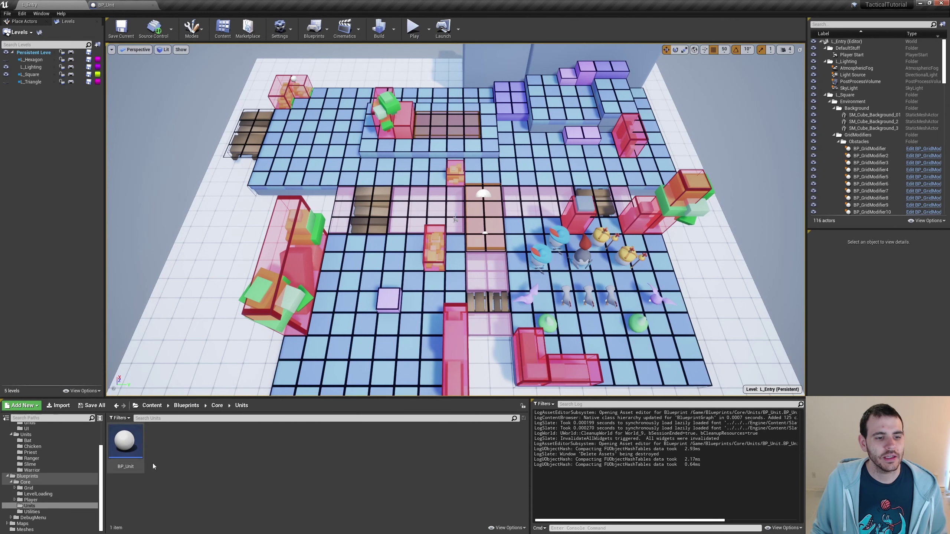
# - Create a Utilities folder inside the Units folder
pyautogui.rightClick(191, 448)
pyautogui.click(219, 197)
pyautogui.write('Utilities')
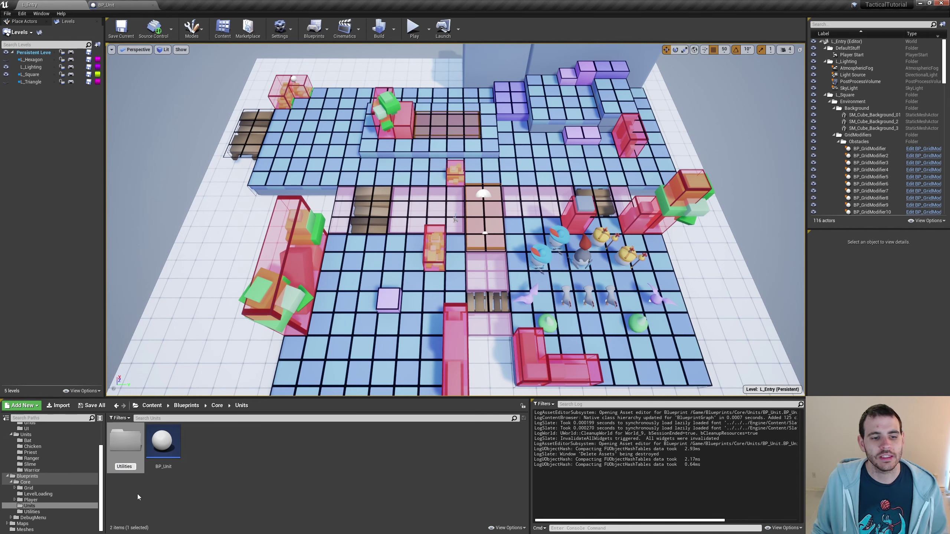
pyautogui.press('Return')
pyautogui.press('Return')
# - Add two structures in Utilities, S_UnitData and S_UnitData_Assets
pyautogui.rightClick(188, 443)
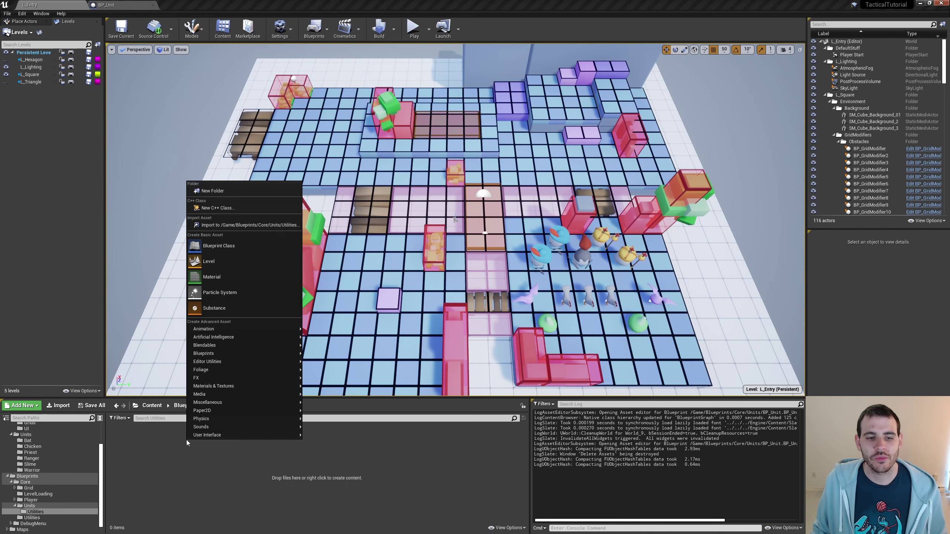
pyautogui.moveTo(285, 353)
pyautogui.click(317, 434)
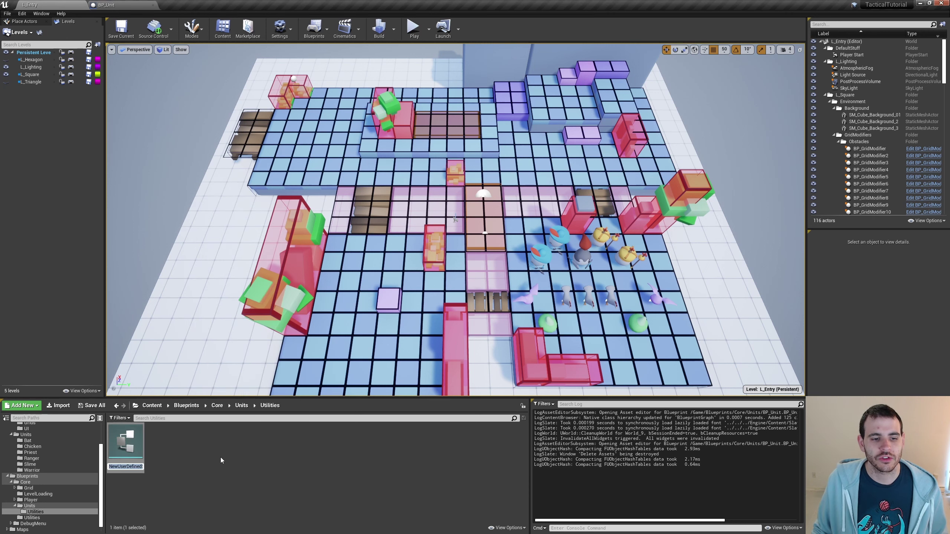
pyautogui.rightClick(212, 459)
pyautogui.moveTo(292, 369)
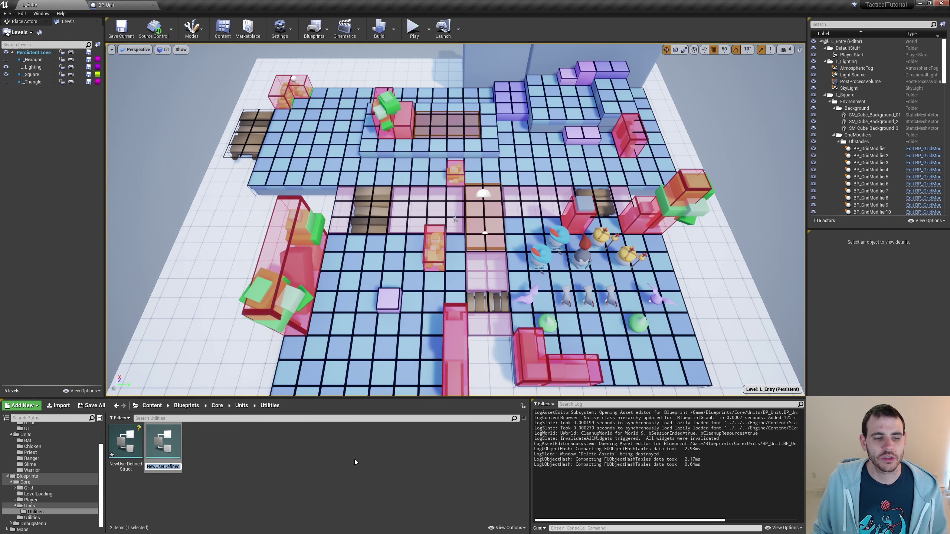
pyautogui.click(135, 471)
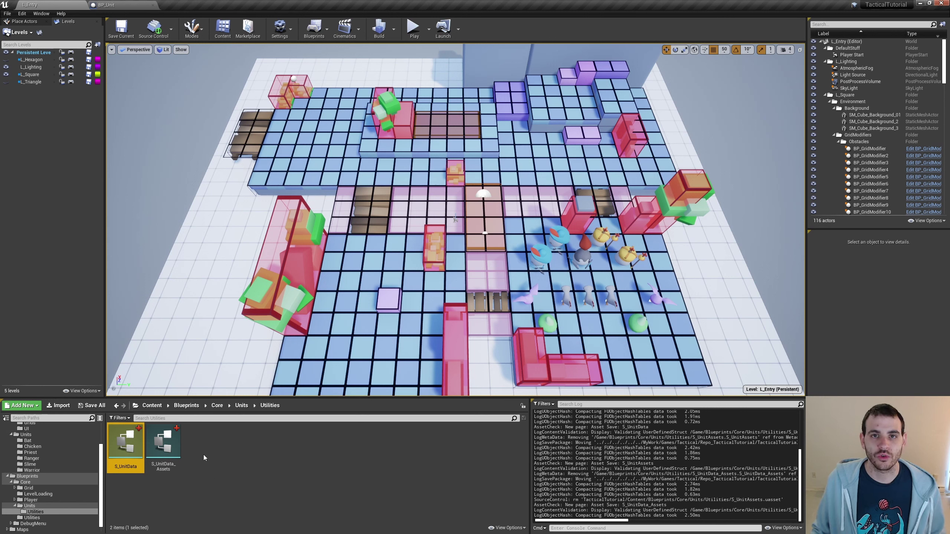
pyautogui.click(165, 448)
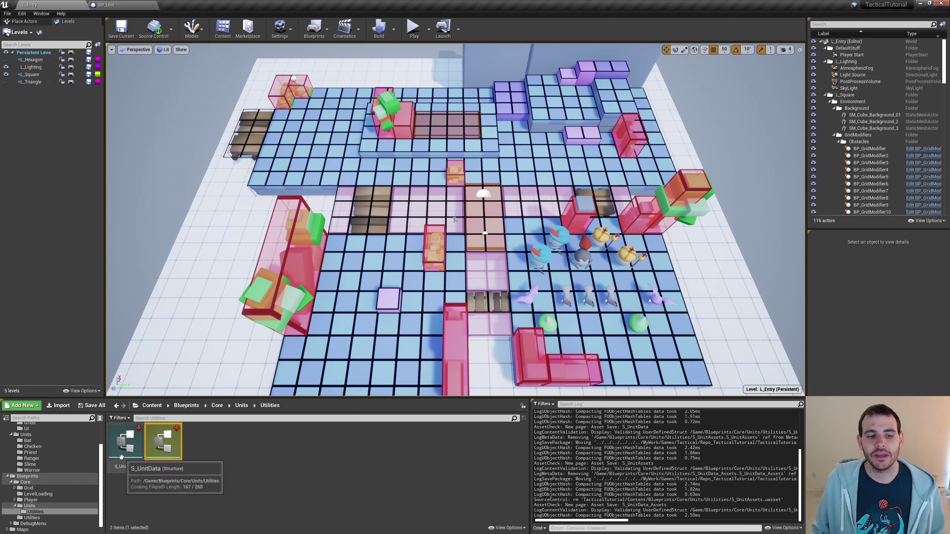
pyautogui.click(126, 444)
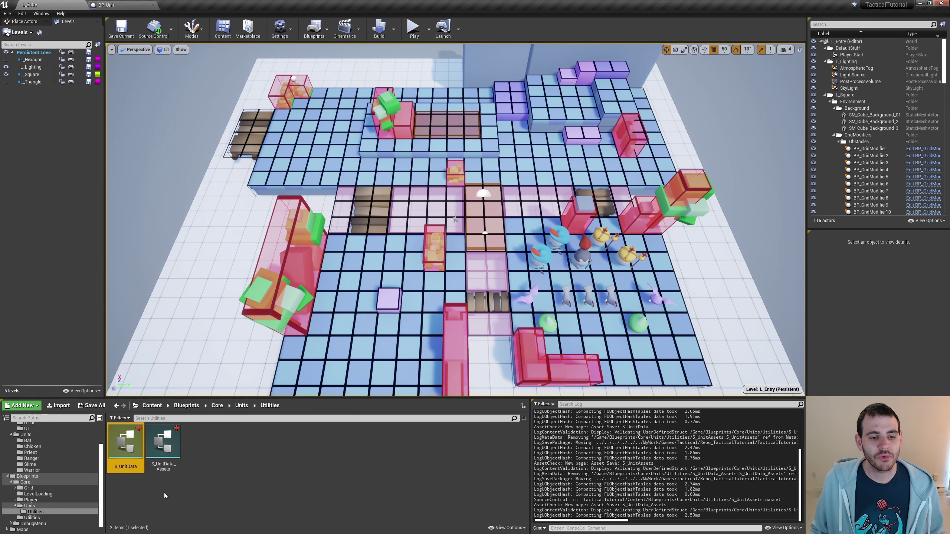
# - Open both structures and review S_UnitData_Assets' Mesh, AnimBp and Icon members
pyautogui.doubleClick(135, 454)
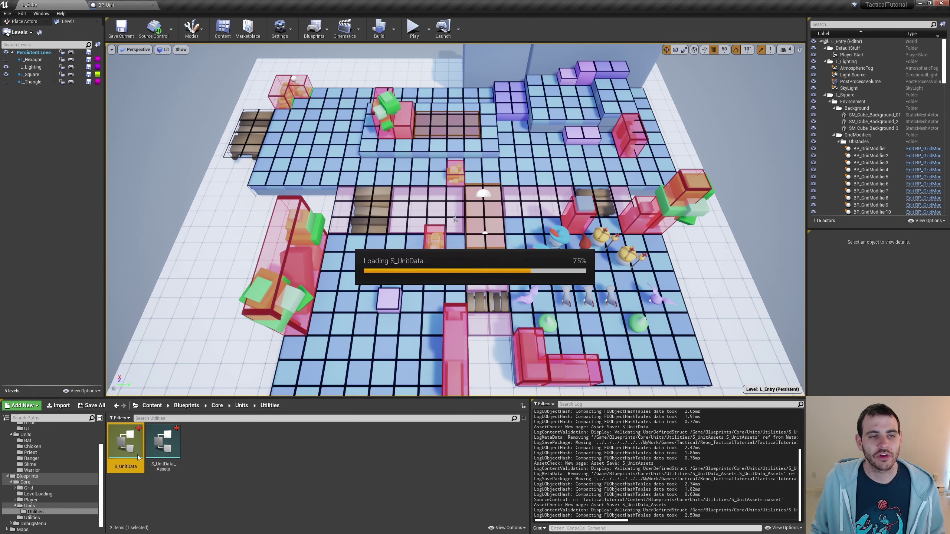
pyautogui.doubleClick(176, 461)
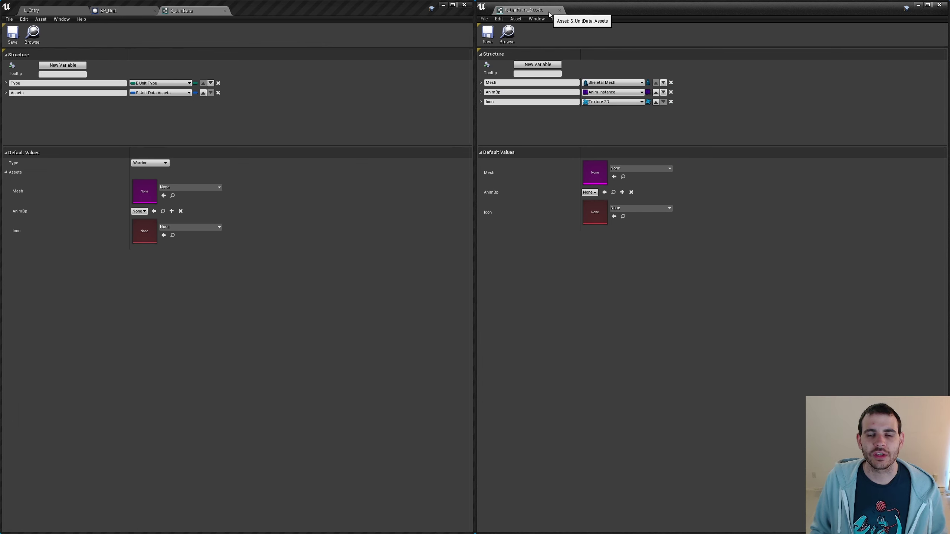
pyautogui.click(490, 82)
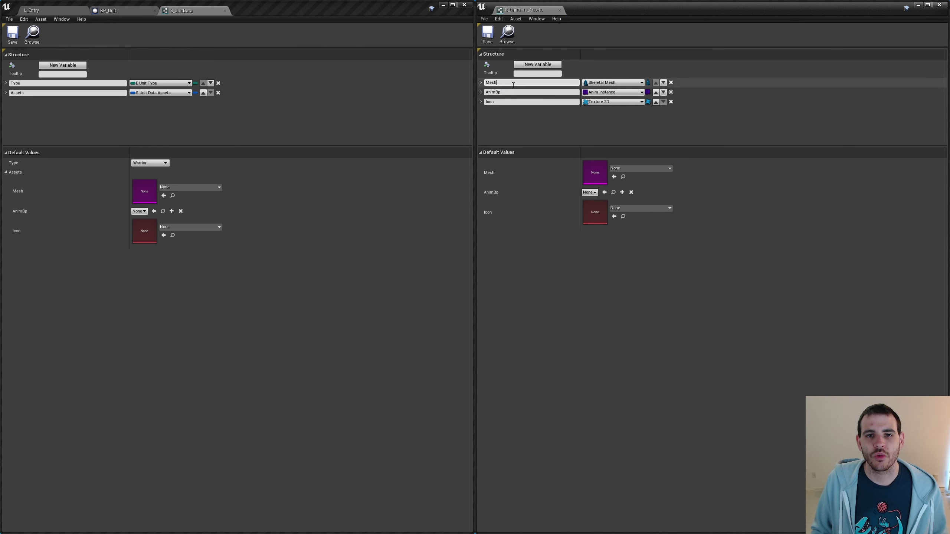
pyautogui.click(494, 93)
pyautogui.click(514, 102)
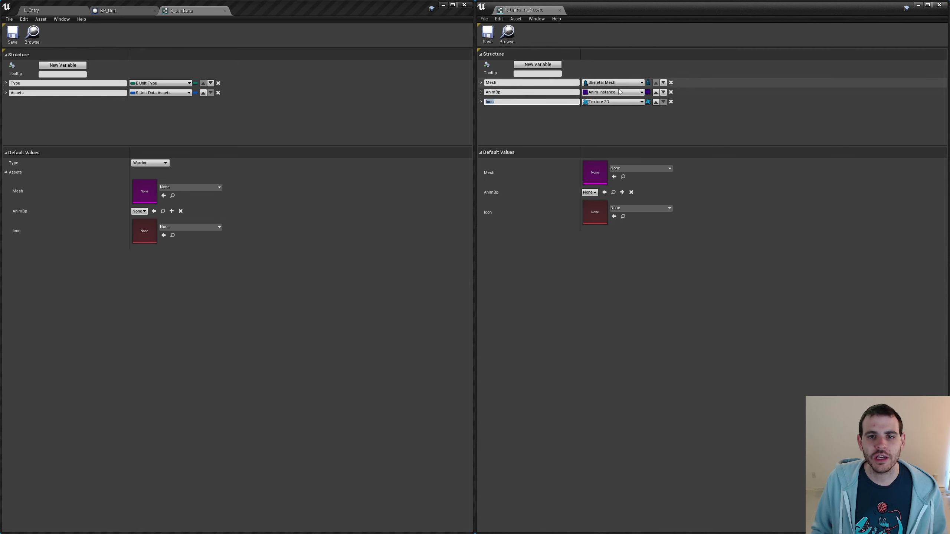
pyautogui.press('Up')
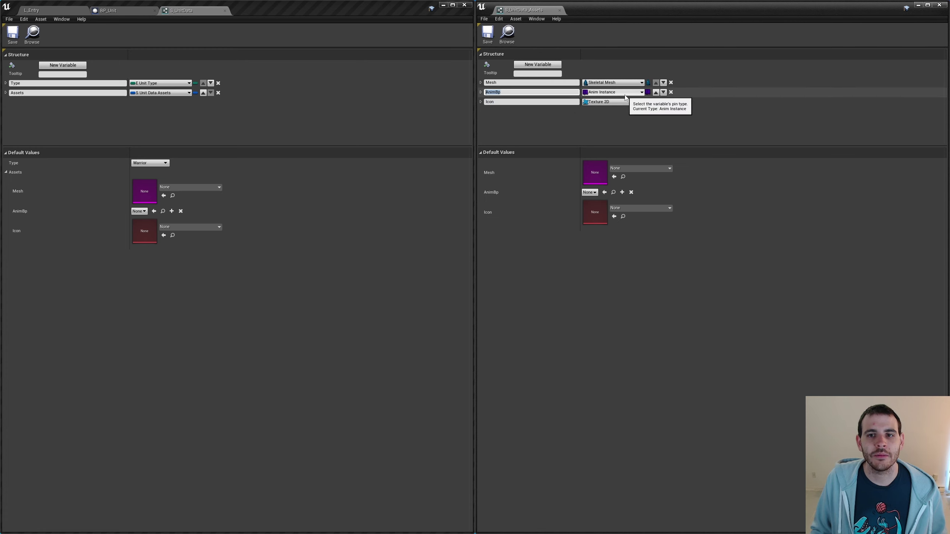
pyautogui.press('Down')
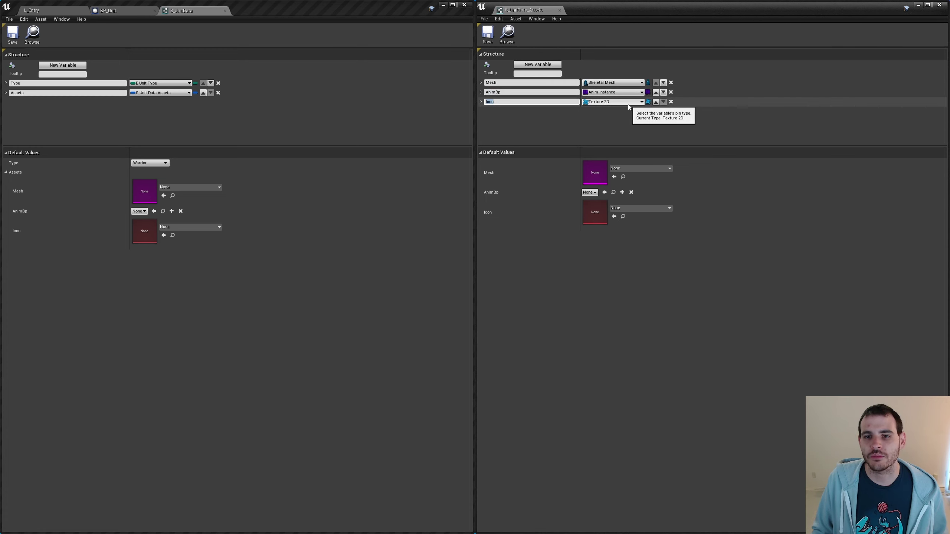
# - Review S_UnitData's Type and Assets members, toggling the Assets default values open and closed
pyautogui.click(182, 117)
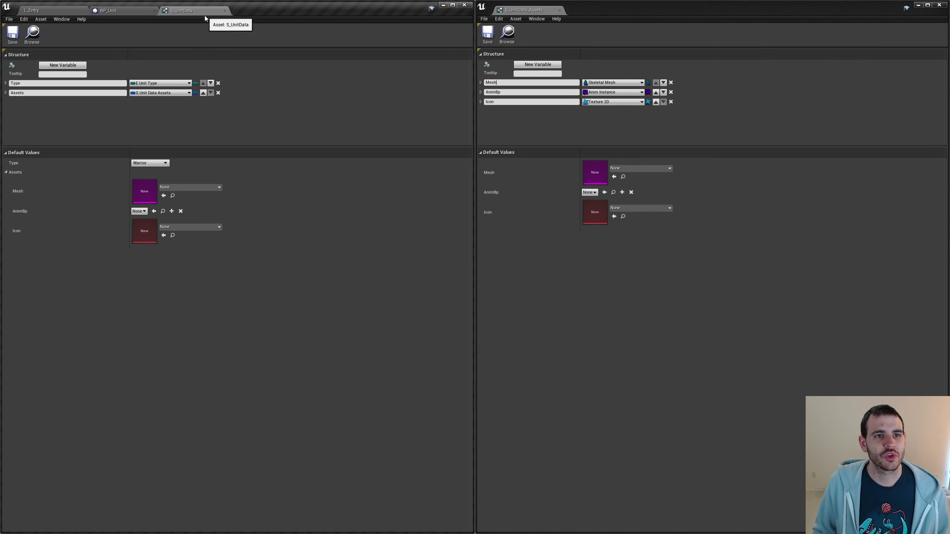
pyautogui.click(37, 84)
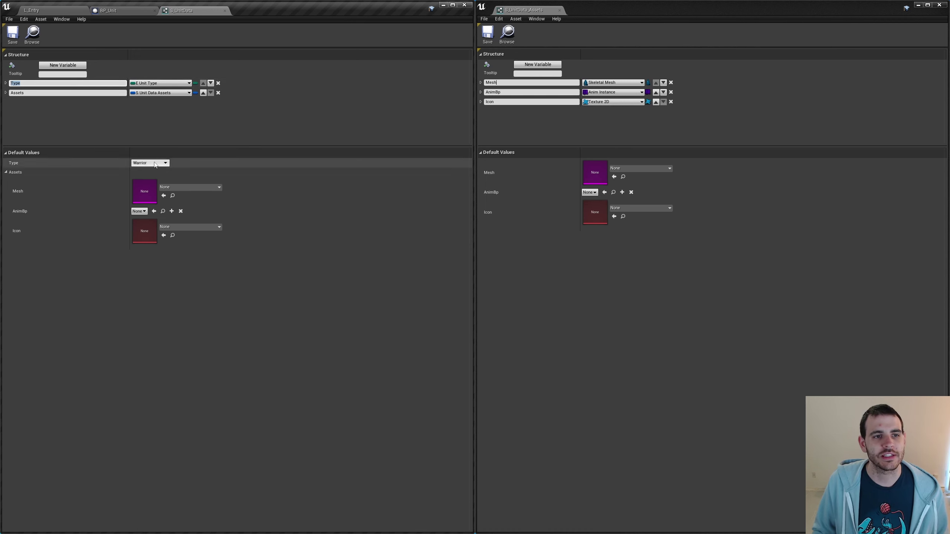
pyautogui.click(41, 93)
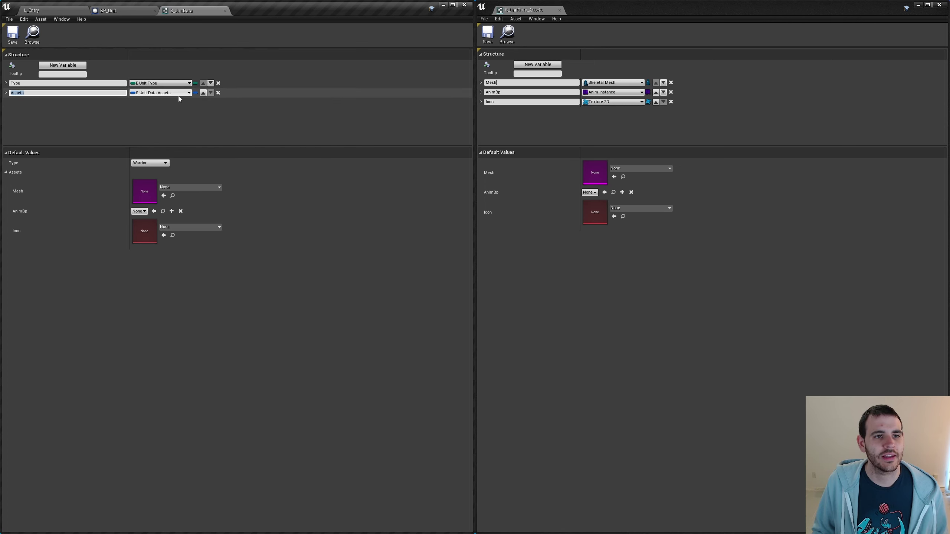
pyautogui.click(34, 173)
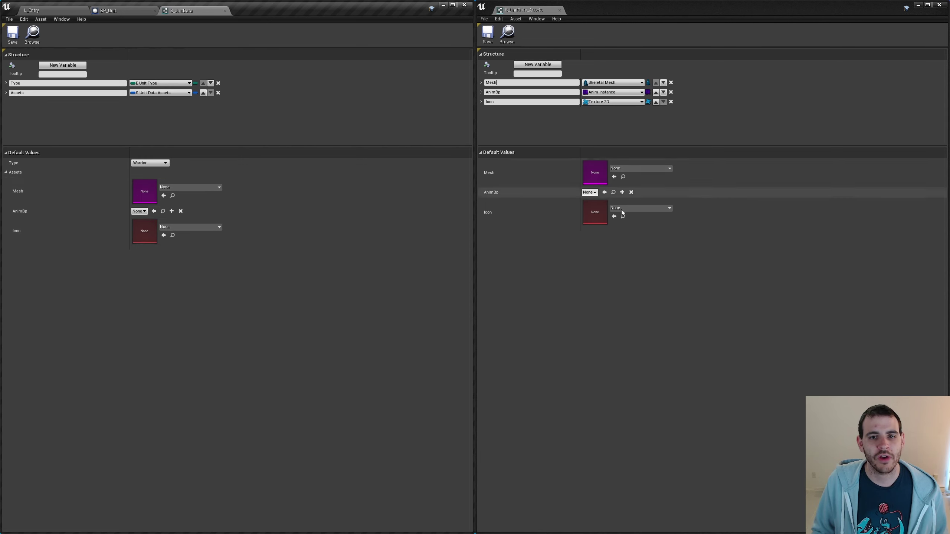
pyautogui.click(6, 173)
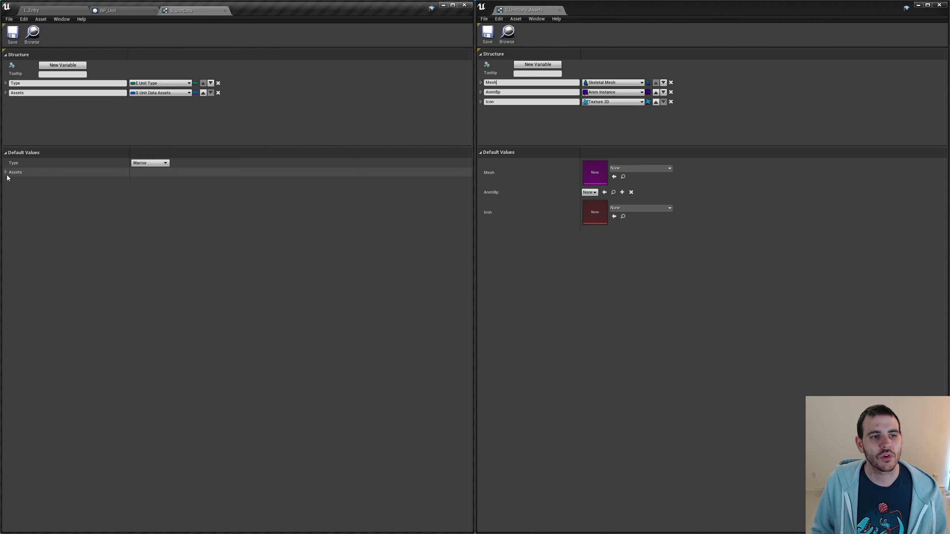
pyautogui.click(6, 173)
pyautogui.click(6, 173)
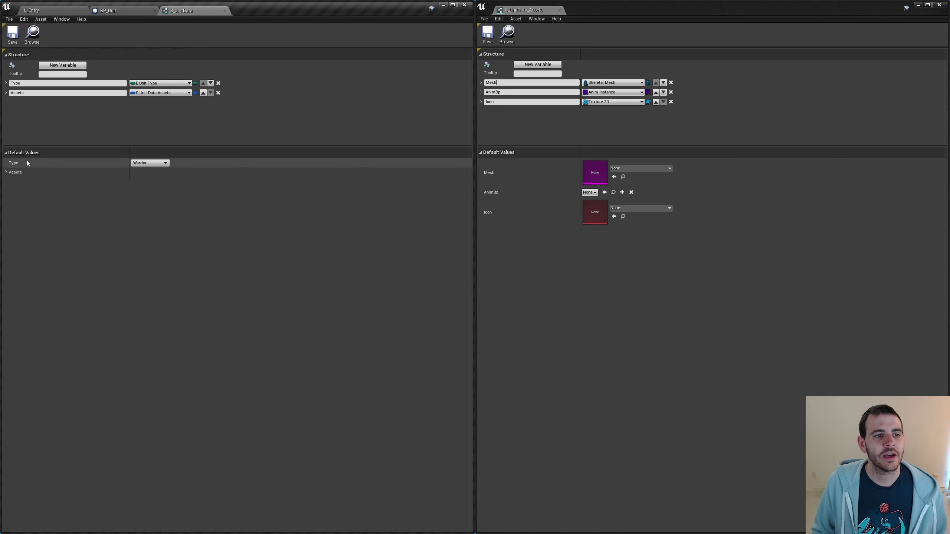
pyautogui.click(6, 172)
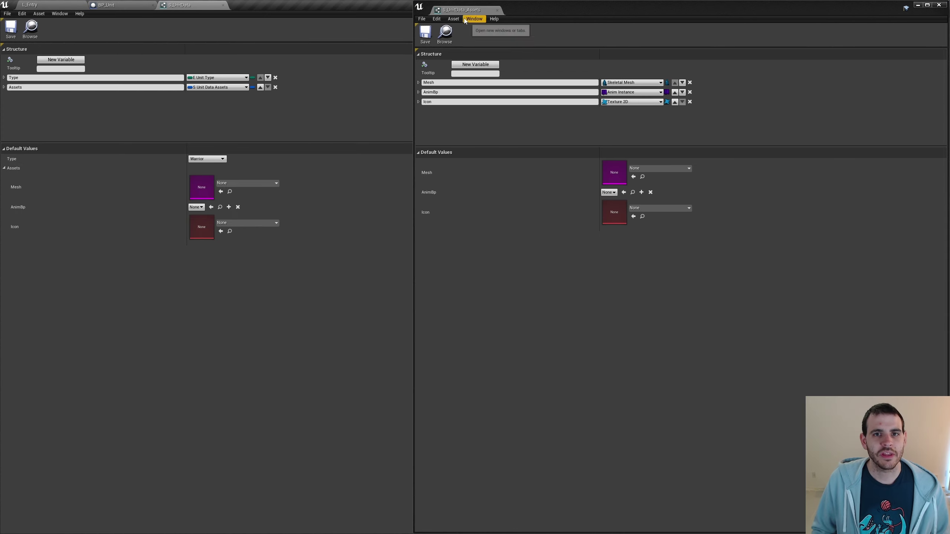
# - Close the S_UnitData_Assets and S_UnitData editors and return to the L_Entry level
pyautogui.click(497, 10)
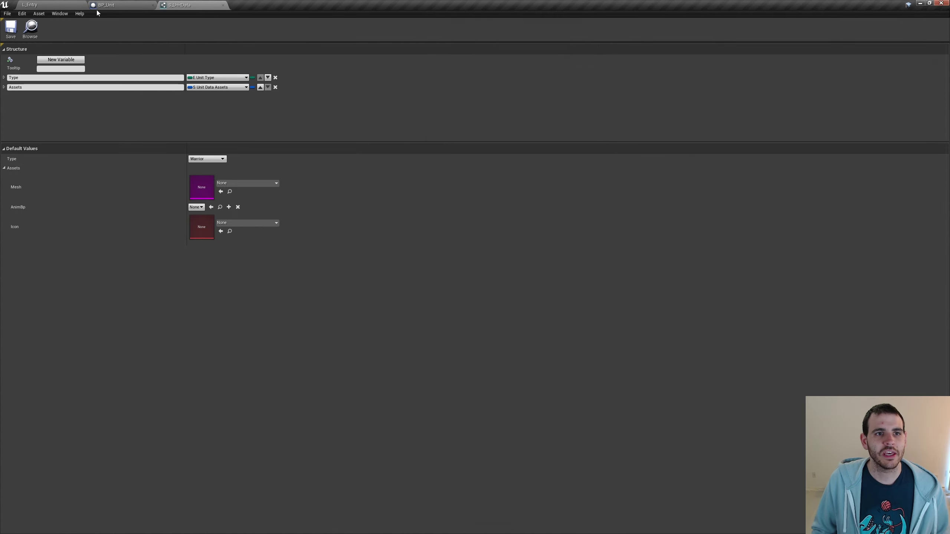
pyautogui.click(223, 5)
pyautogui.click(30, 4)
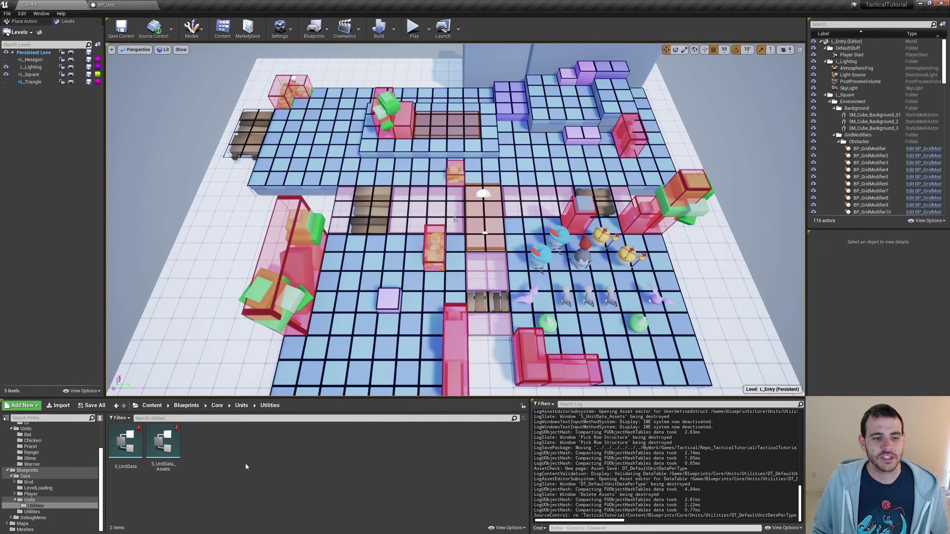
# - Create data table DT_DefaultUnitDataPerType with S_UnitData rows in Utilities and open it
pyautogui.rightClick(258, 445)
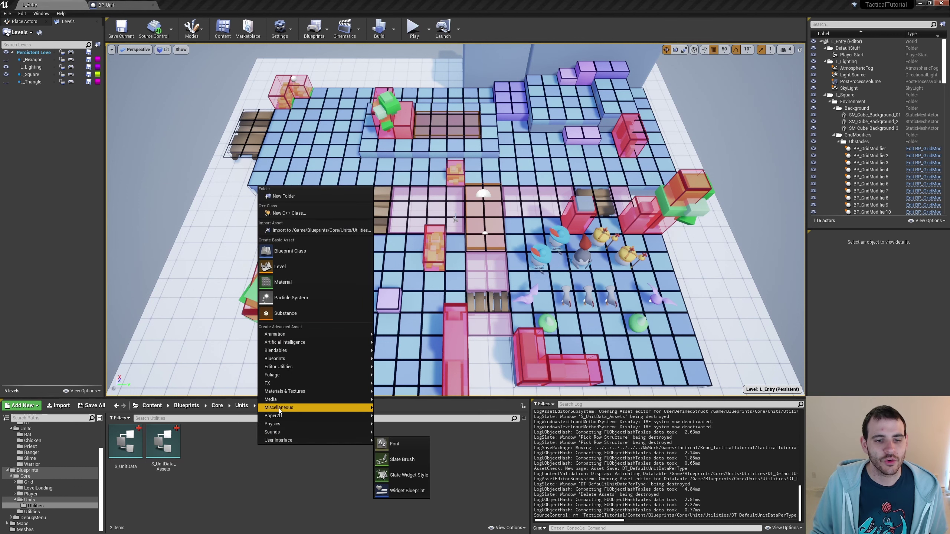
pyautogui.moveTo(318, 407)
pyautogui.click(418, 408)
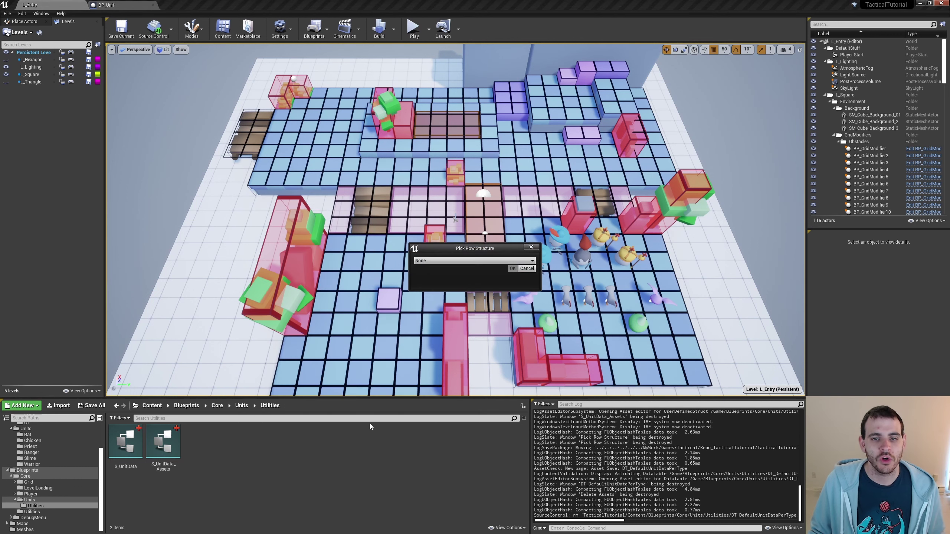
pyautogui.click(432, 262)
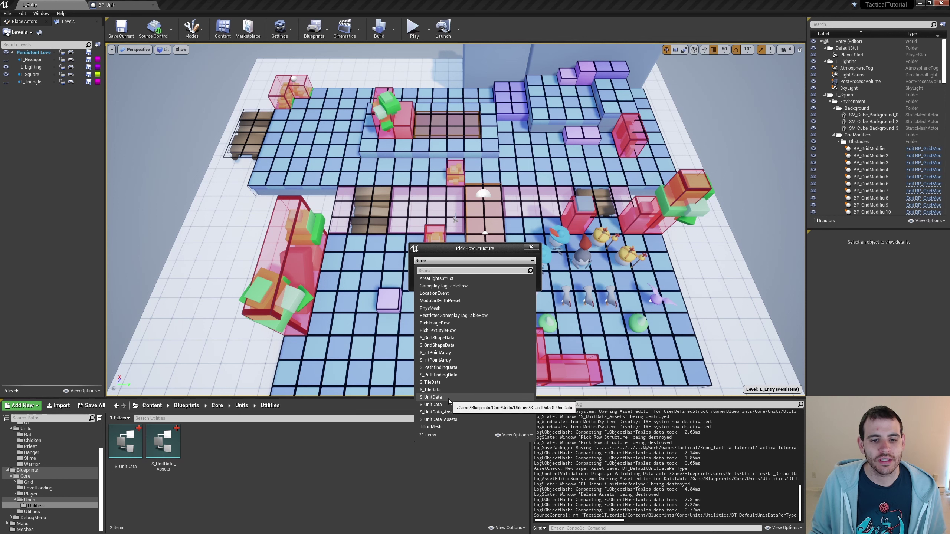
pyautogui.click(423, 398)
pyautogui.click(511, 268)
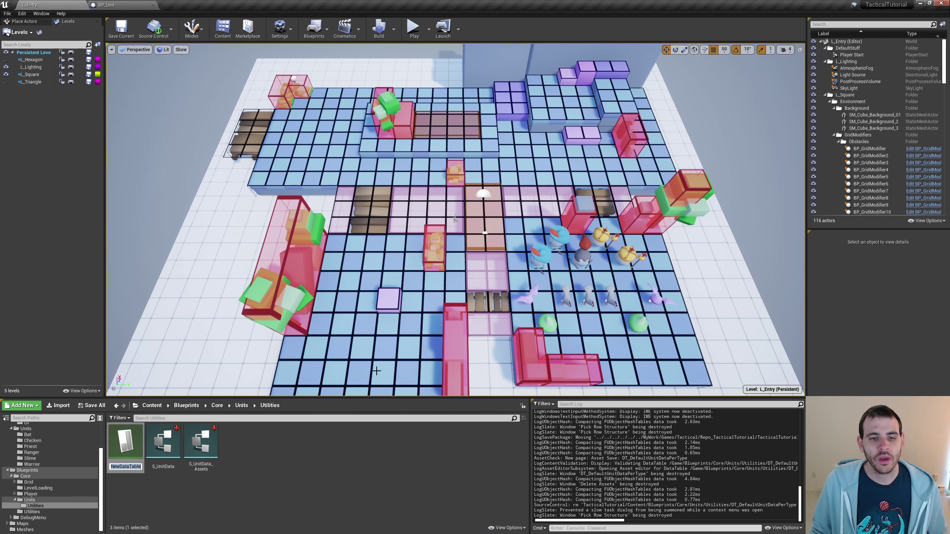
pyautogui.press('Return')
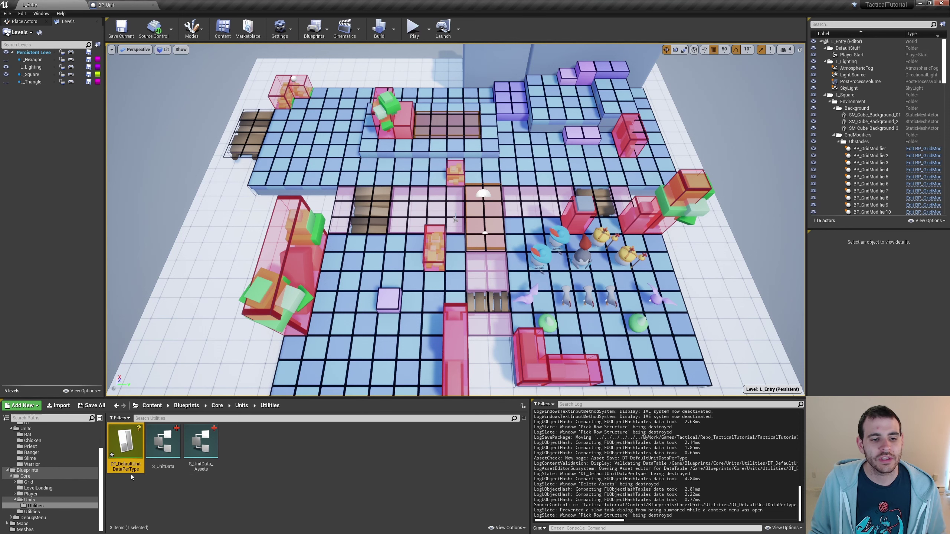
pyautogui.doubleClick(140, 471)
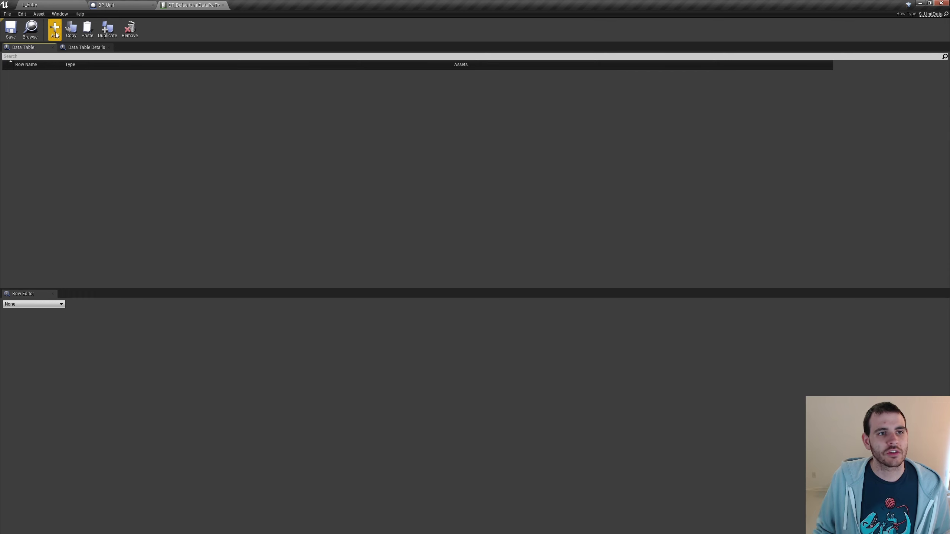
# - Add three rows to the data table and rename the first row Warrior
pyautogui.click(54, 29)
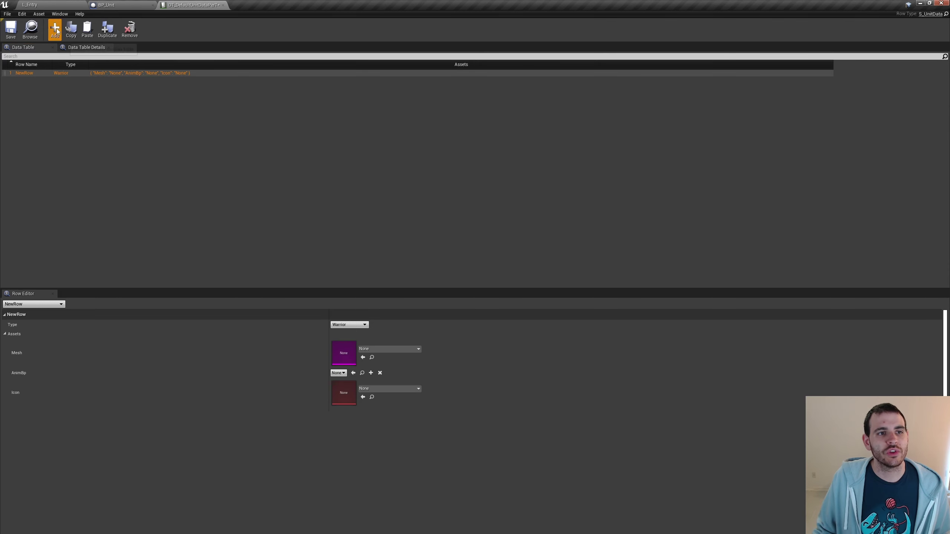
pyautogui.click(55, 28)
pyautogui.click(55, 29)
pyautogui.click(54, 29)
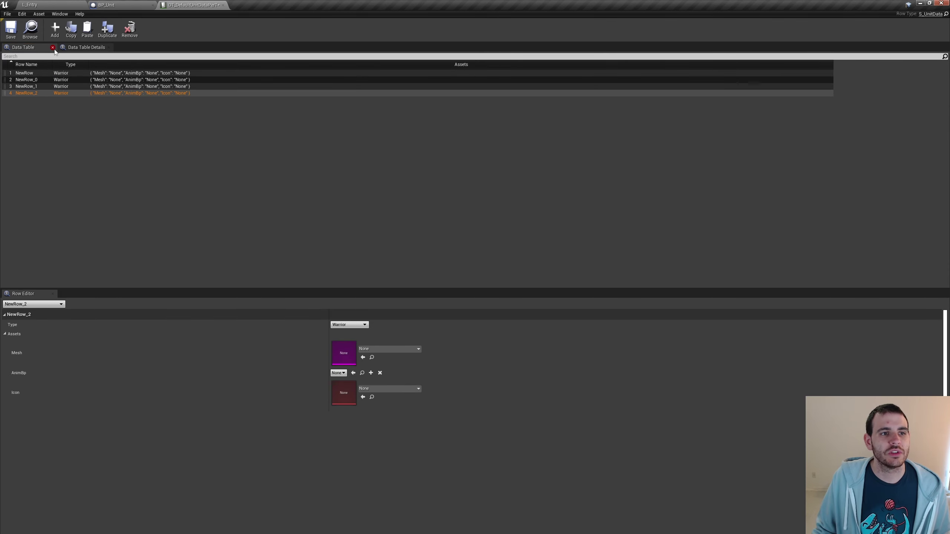
pyautogui.click(48, 73)
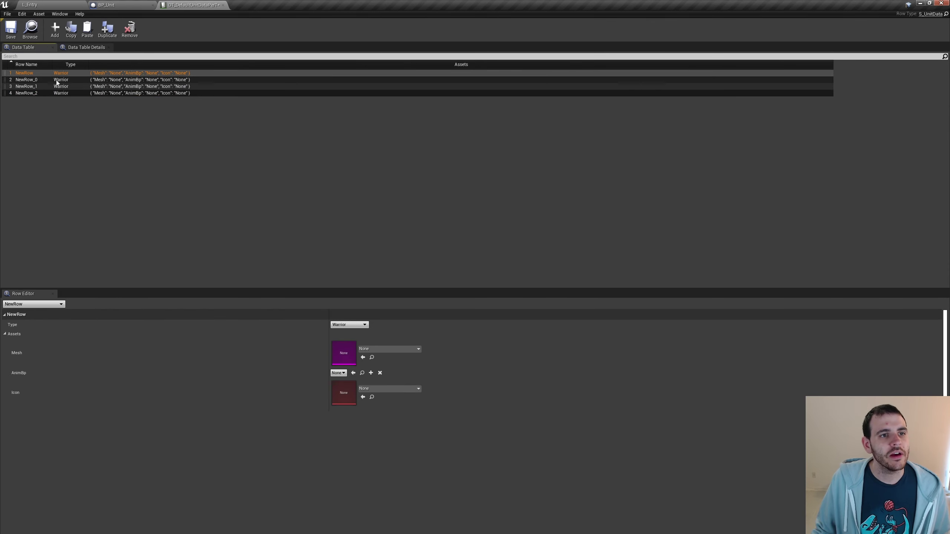
pyautogui.doubleClick(27, 74)
pyautogui.write('Warri')
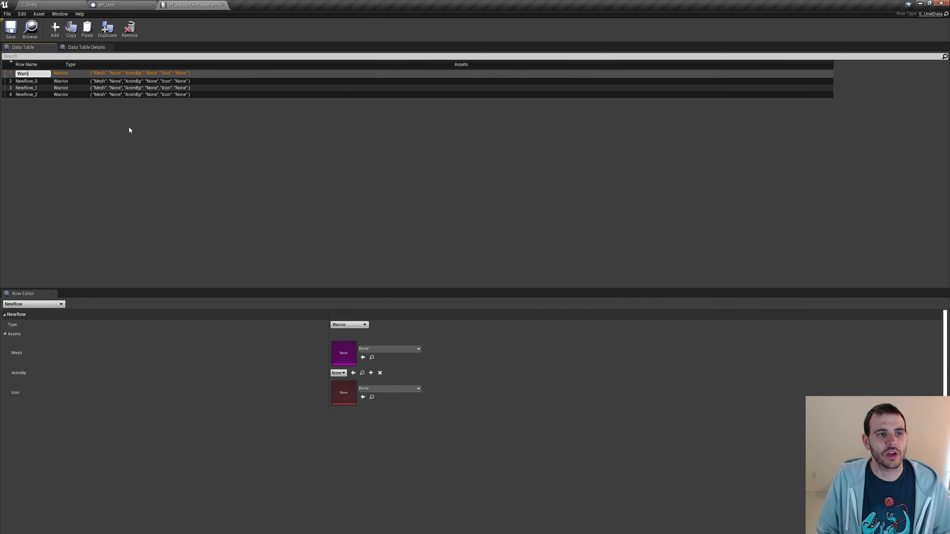
pyautogui.write('or')
pyautogui.press('Return')
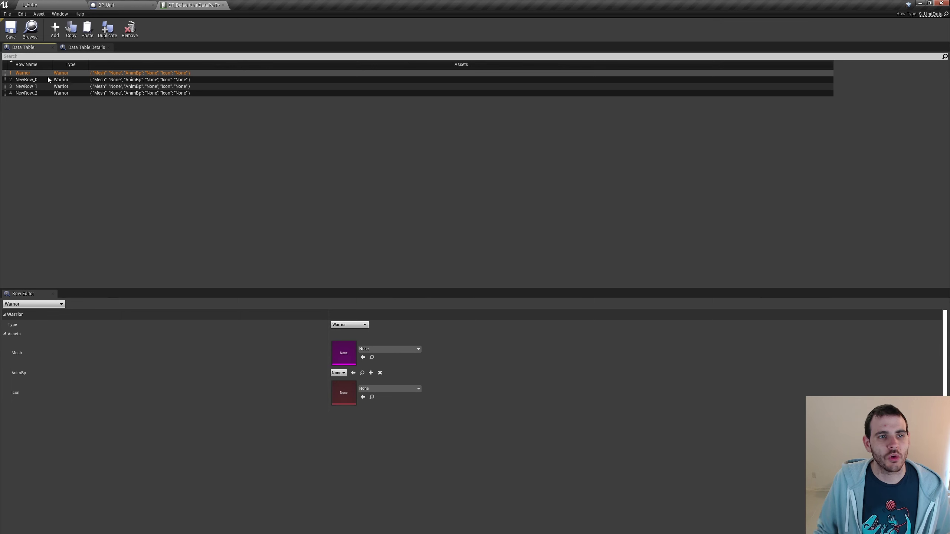
# - Assign SK_Warrior, ABP_Warrior and TX_Icon_Warrior to the Warrior row's Mesh, AnimBp and Icon
pyautogui.click(378, 349)
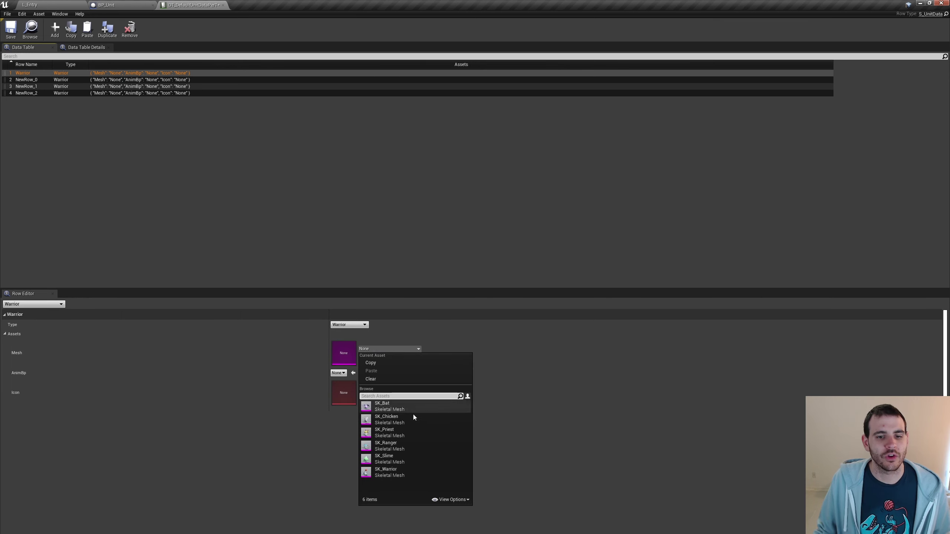
pyautogui.click(400, 446)
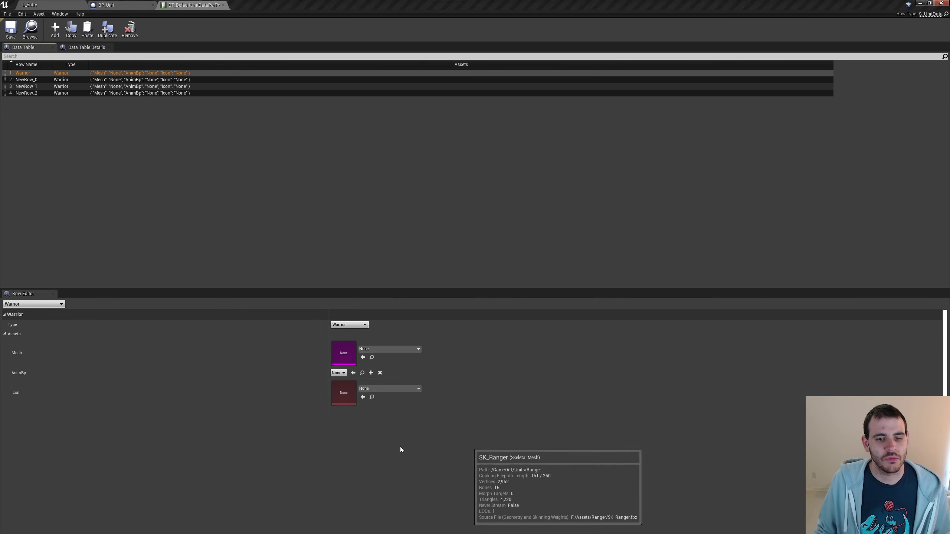
pyautogui.click(374, 348)
pyautogui.click(386, 484)
pyautogui.click(344, 373)
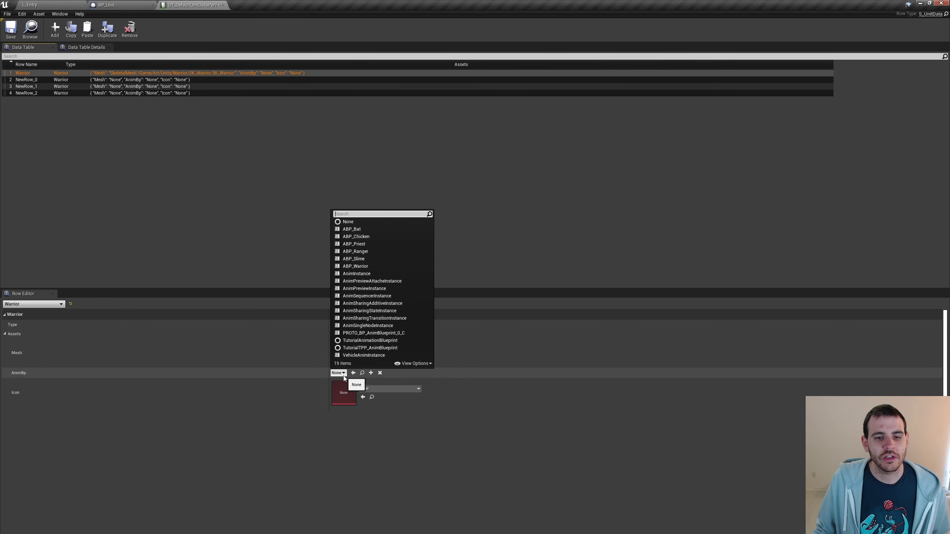
pyautogui.click(355, 266)
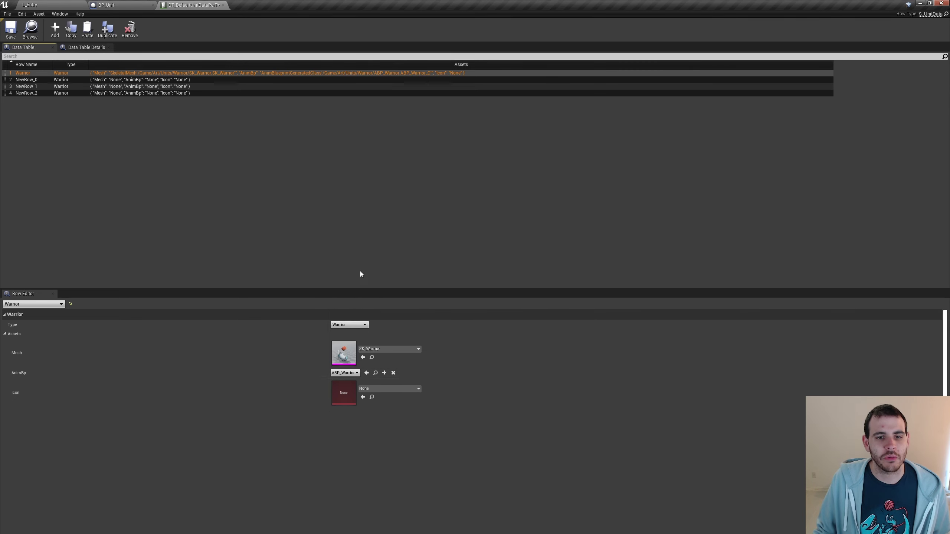
pyautogui.click(379, 388)
pyautogui.scroll(-5, 417, 310)
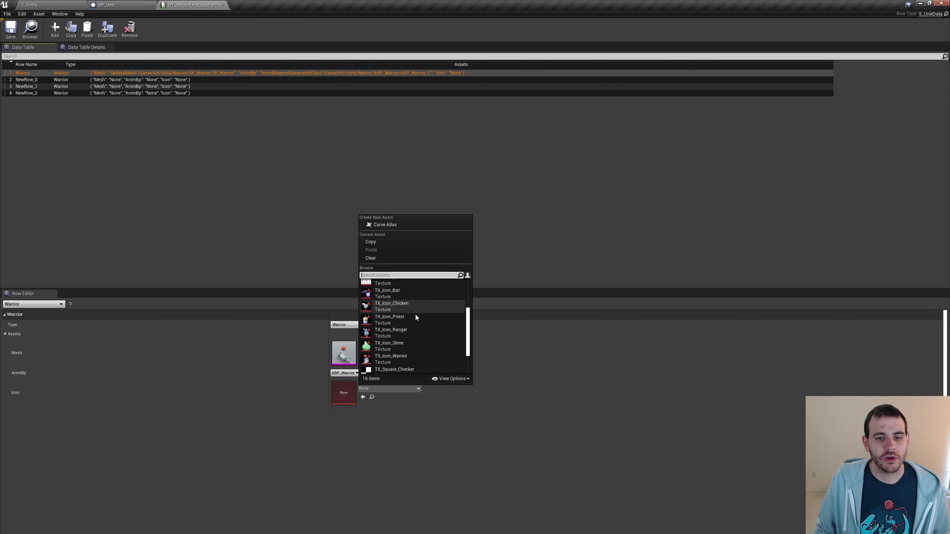
pyautogui.click(391, 362)
pyautogui.click(41, 80)
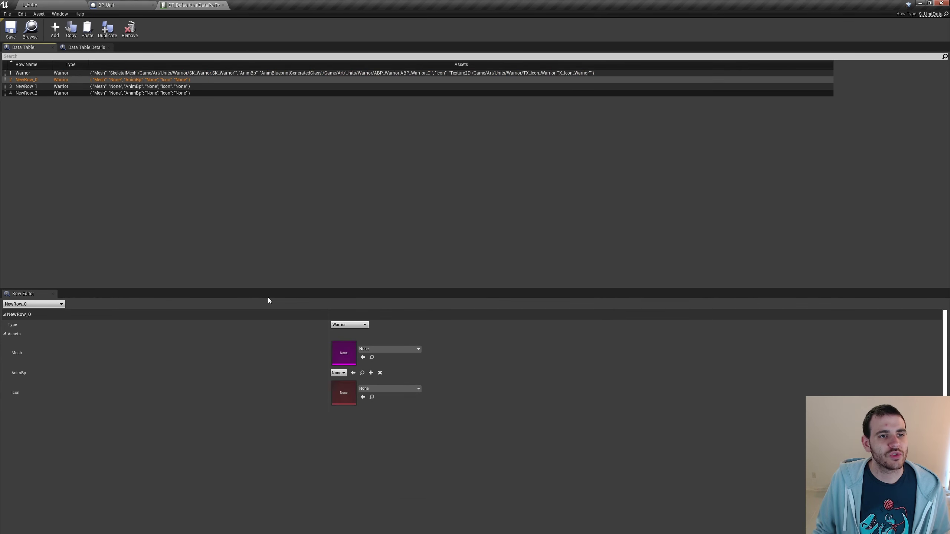
# - Set NewRow_0's unit type to Ranger and rename the row Ranger
pyautogui.click(351, 325)
pyautogui.click(338, 336)
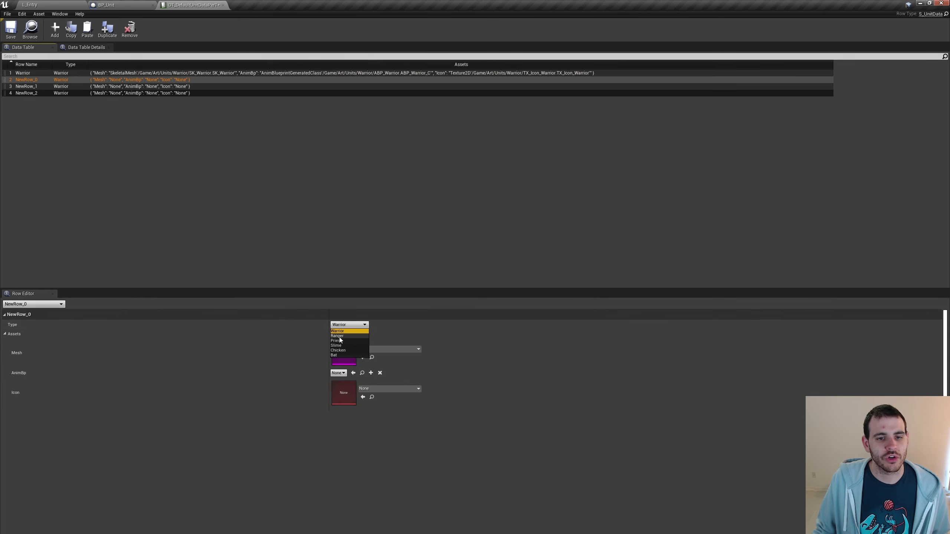
pyautogui.doubleClick(31, 81)
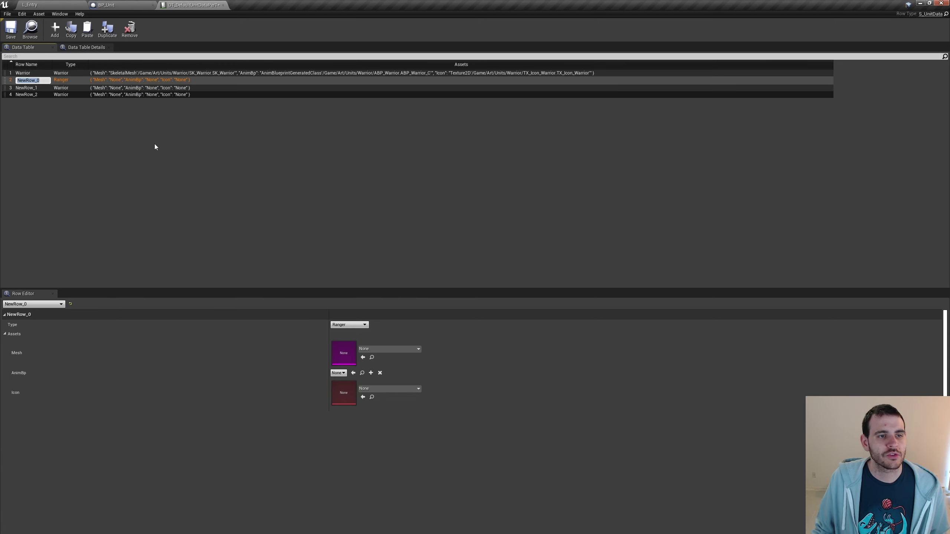
pyautogui.write('Range')
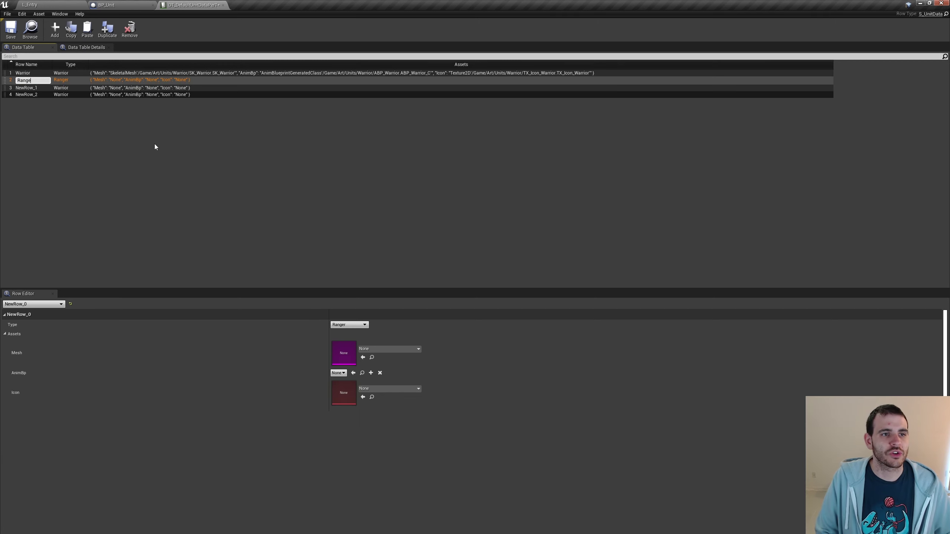
pyautogui.write('r')
pyautogui.press('Return')
# - Assign SK_Ranger, ABP_Ranger and TX_Icon_Ranger to the Ranger row
pyautogui.click(391, 349)
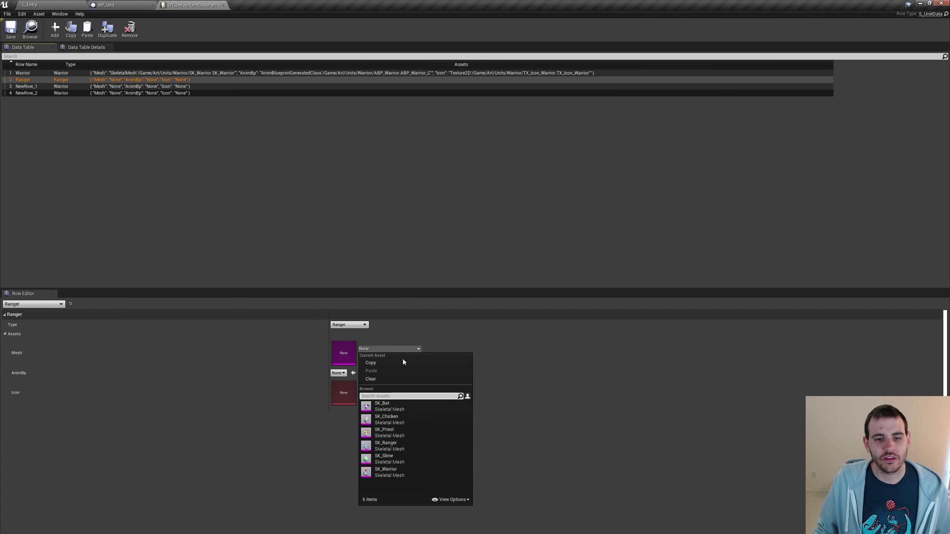
pyautogui.click(393, 447)
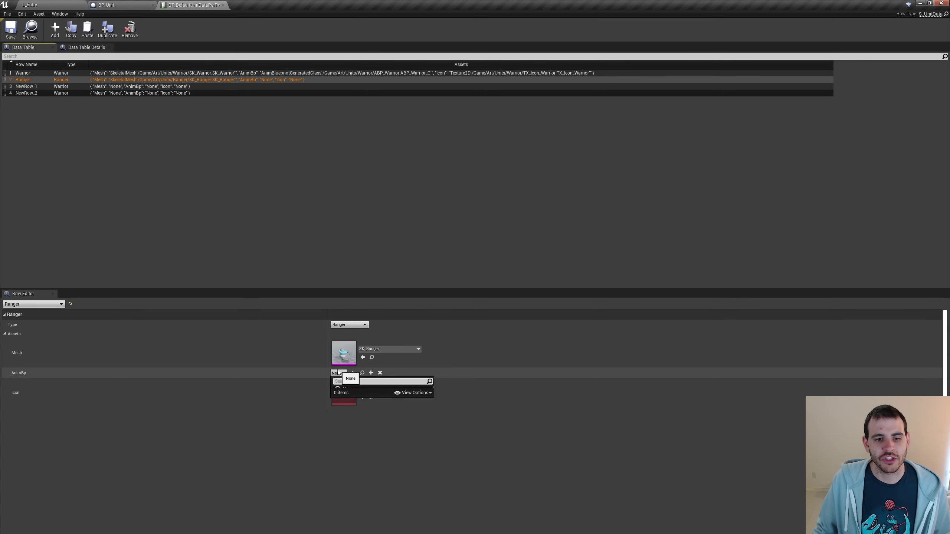
pyautogui.click(339, 372)
pyautogui.click(368, 251)
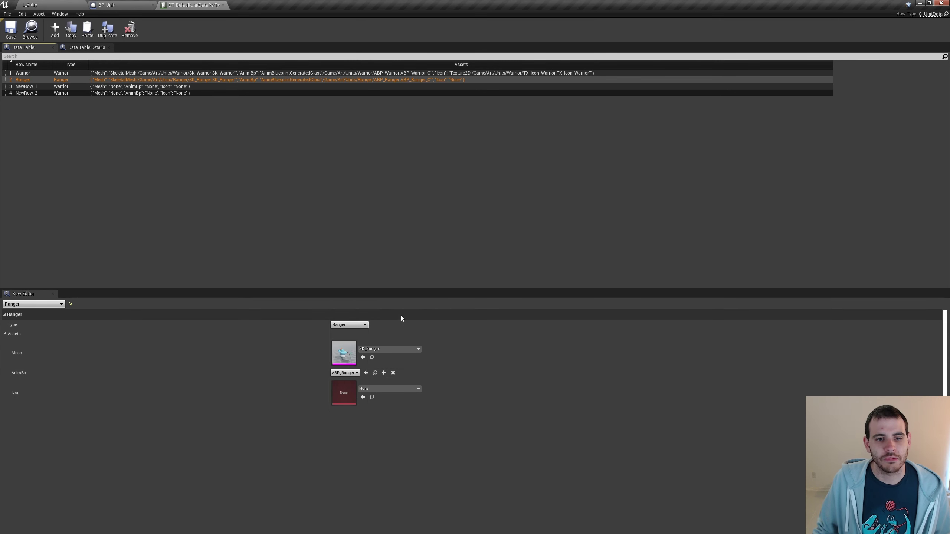
pyautogui.click(395, 387)
pyautogui.scroll(-5, 412, 337)
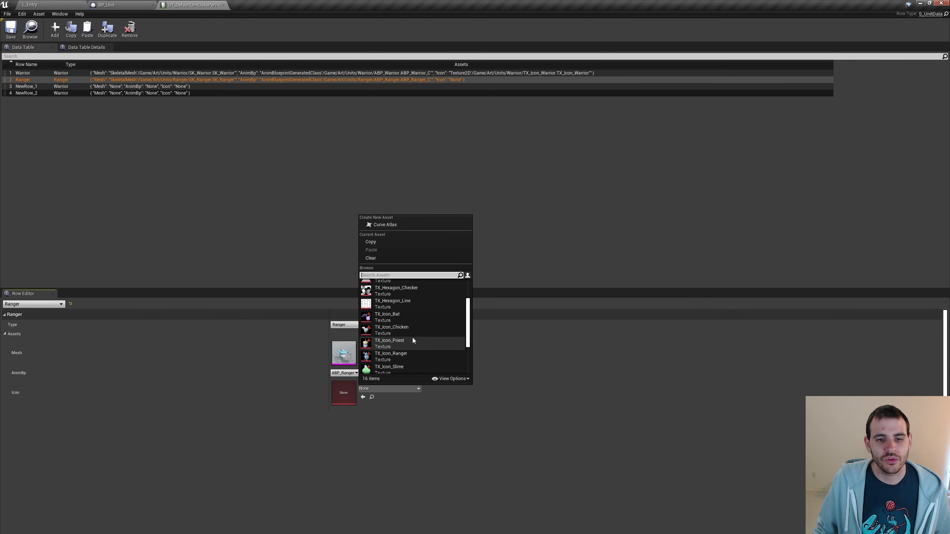
pyautogui.click(412, 355)
# - Set NewRow_1's unit type to Priest
pyautogui.click(52, 87)
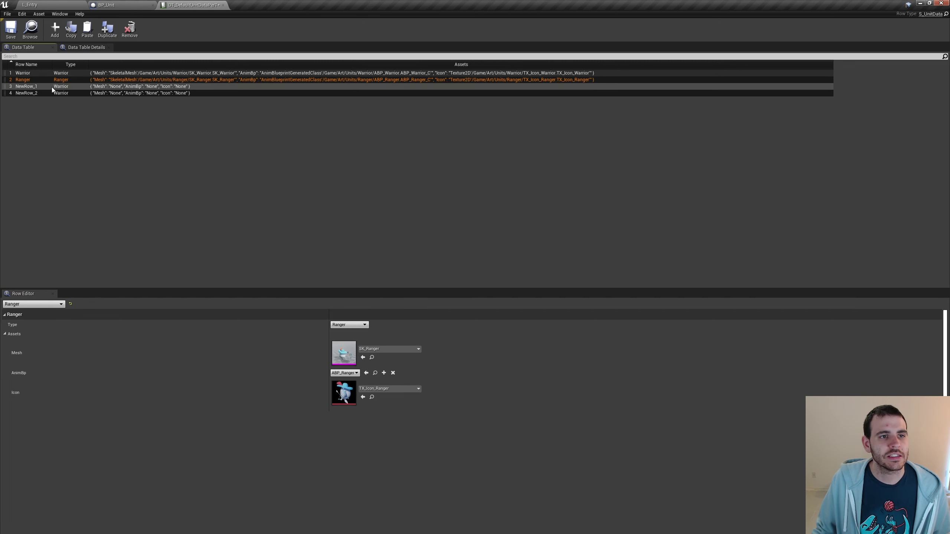
pyautogui.click(349, 324)
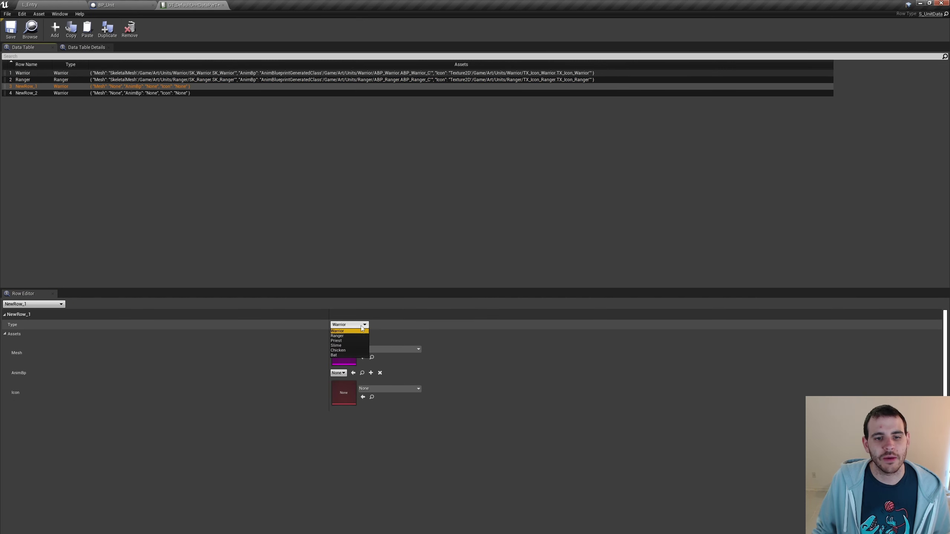
pyautogui.click(340, 341)
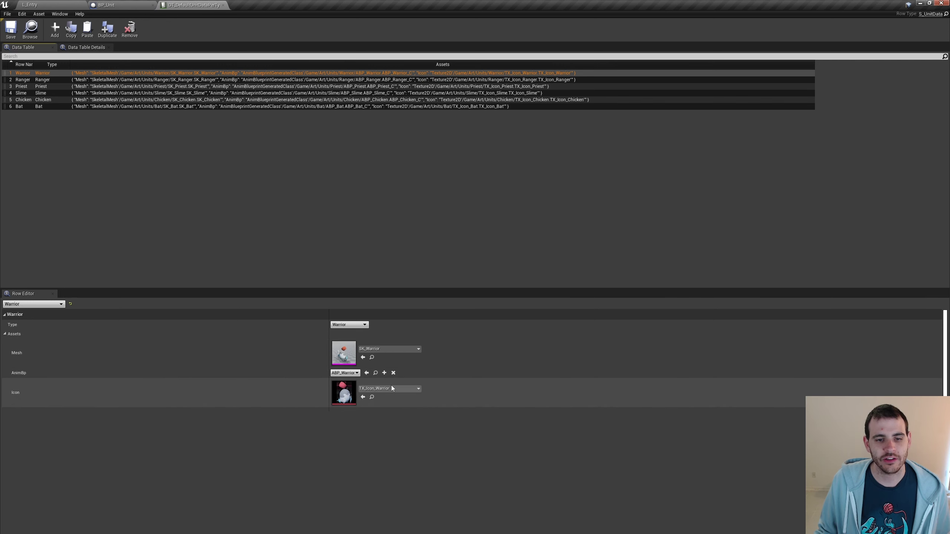
# - Review the Ranger, Priest, Slime, Chicken and Bat rows, then save and close DT_DefaultUnitDataPerType
pyautogui.click(54, 80)
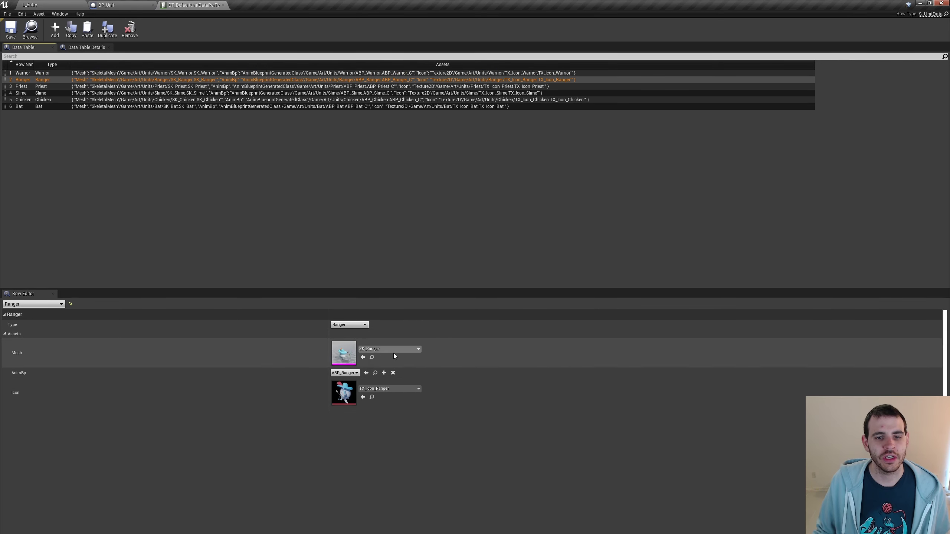
pyautogui.click(33, 86)
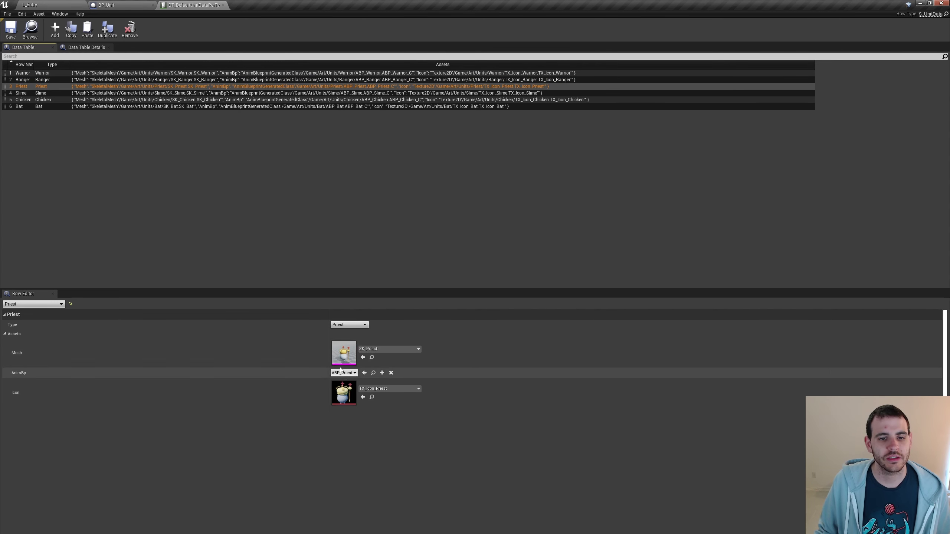
pyautogui.click(31, 92)
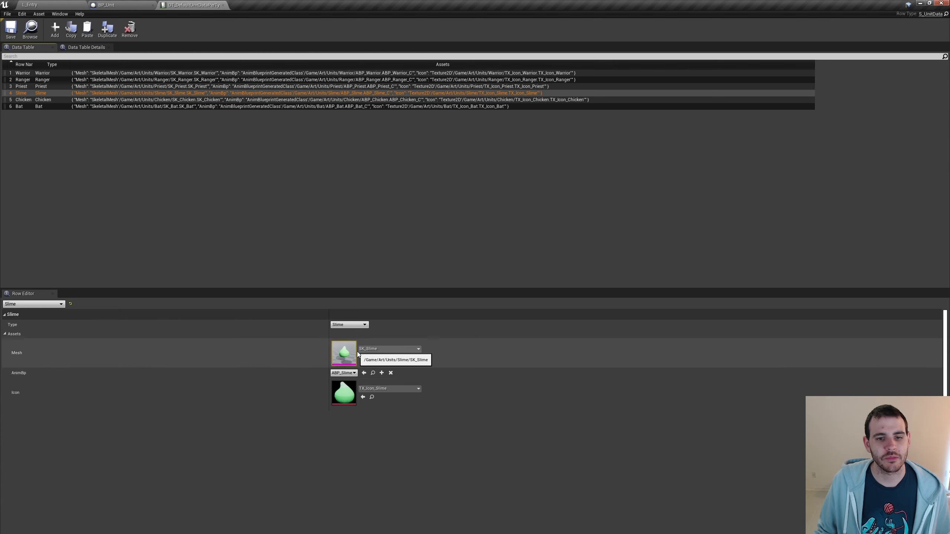
pyautogui.click(42, 100)
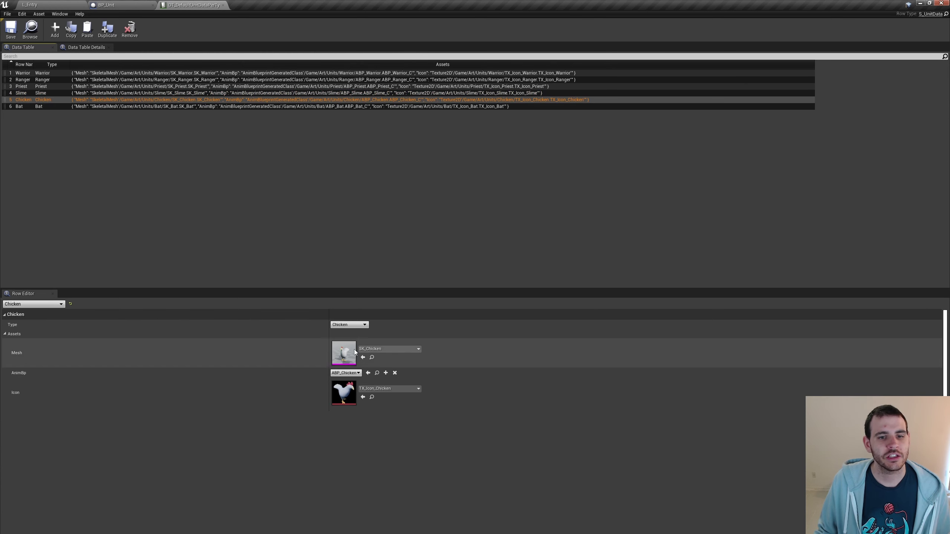
pyautogui.click(57, 106)
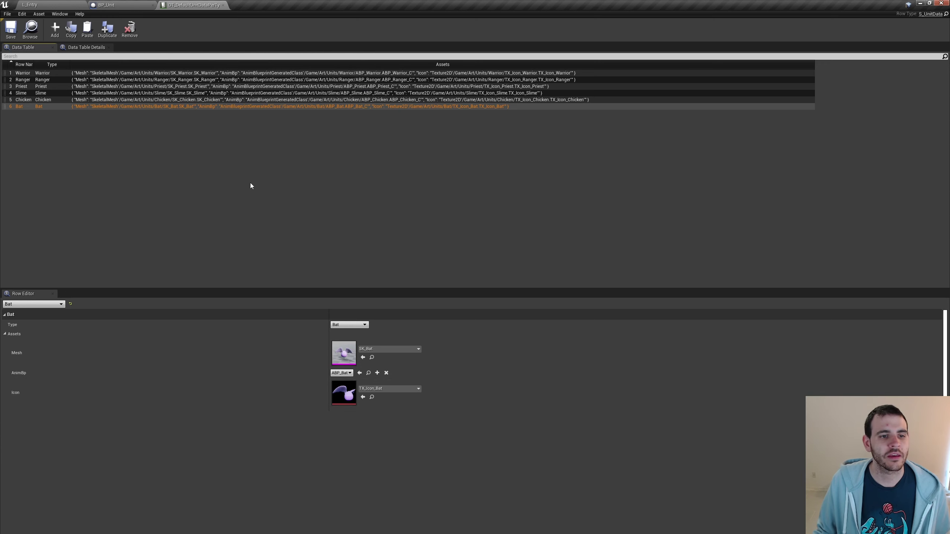
pyautogui.click(8, 37)
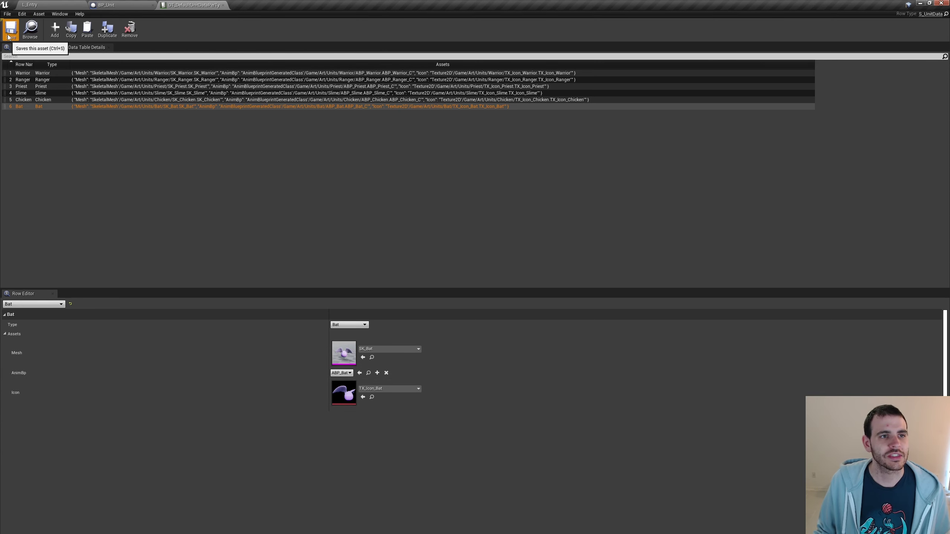
pyautogui.click(223, 5)
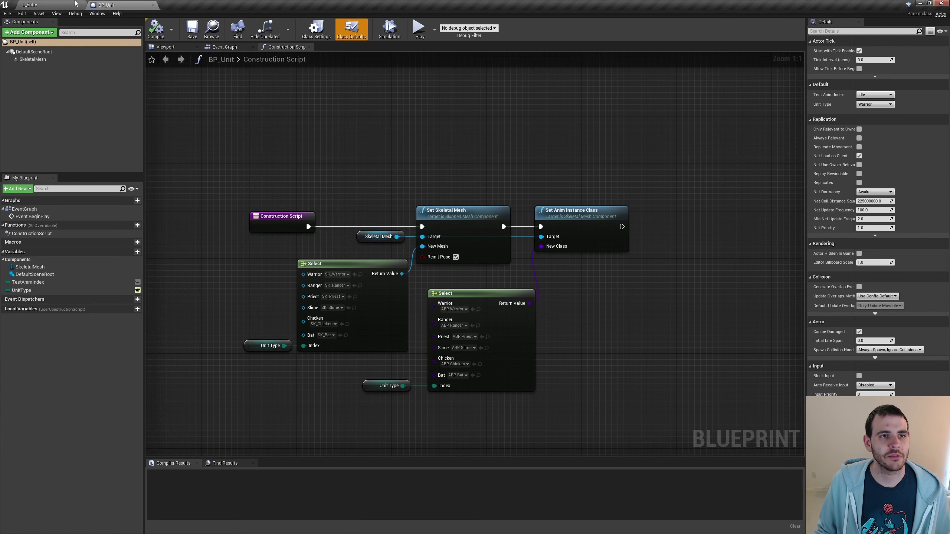
# - In the level editor's Content Browser, add a Blueprint Function Library asset to the Utilities folder
pyautogui.click(75, 4)
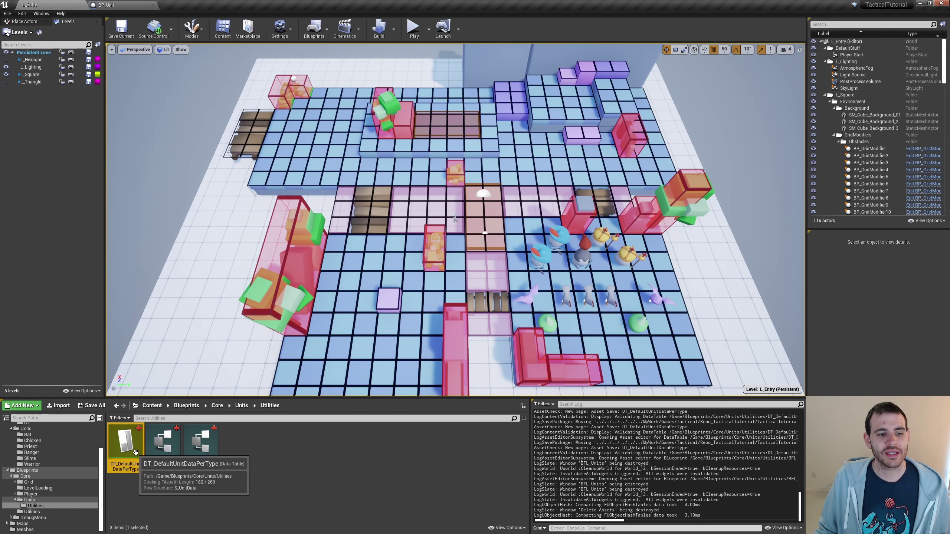
pyautogui.rightClick(269, 472)
pyautogui.moveTo(355, 382)
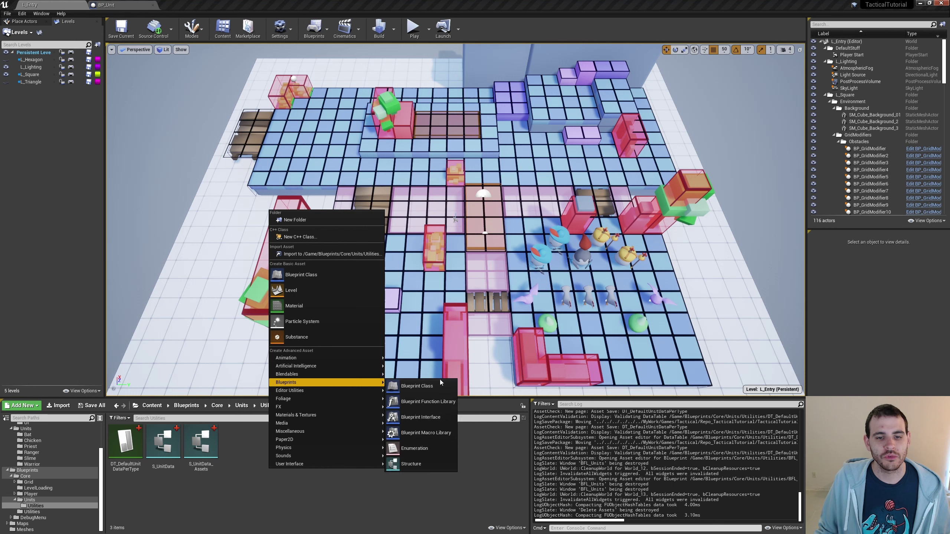
pyautogui.click(428, 401)
pyautogui.write('BFL_Uni')
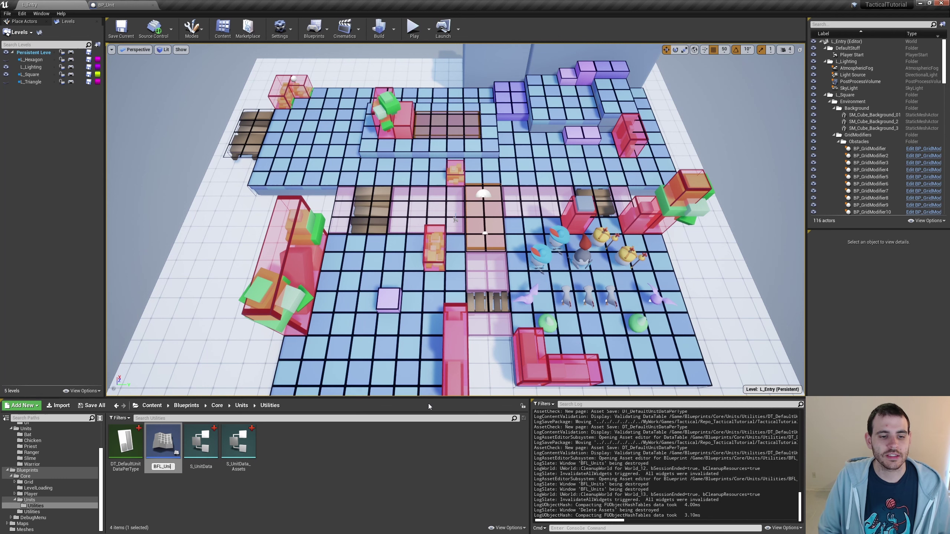
# - Name the library BFL_Units, open it, and dock its editor beside BP_Unit
pyautogui.write('ts')
pyautogui.press('Return')
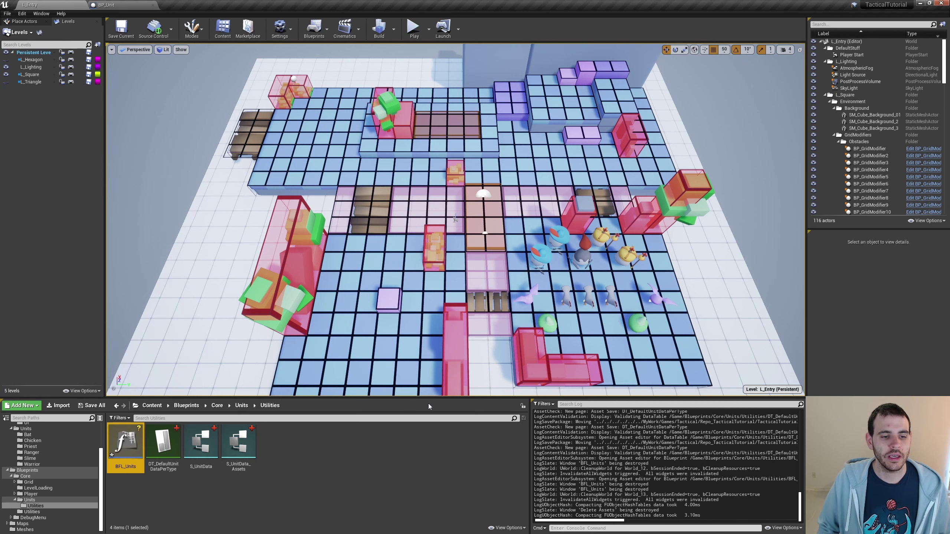
pyautogui.doubleClick(126, 444)
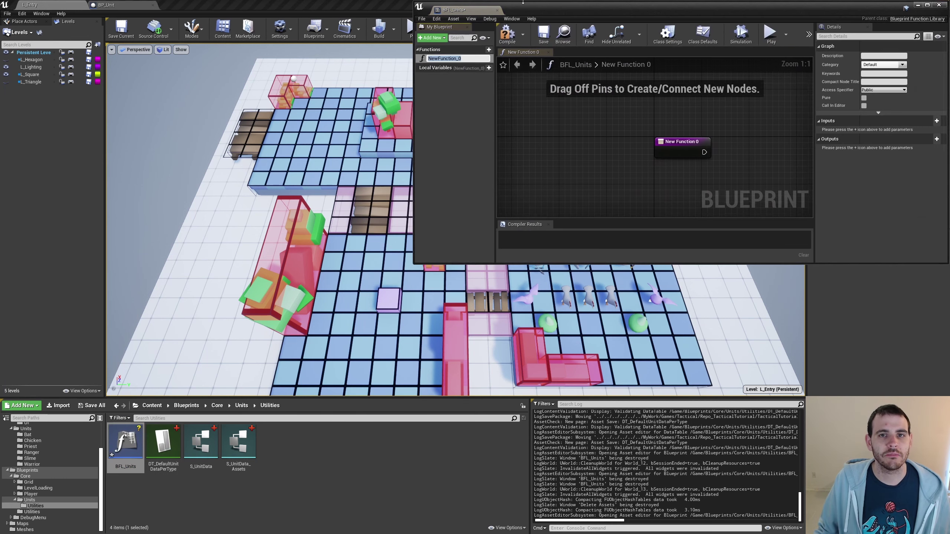
pyautogui.moveTo(453, 9); pyautogui.dragTo(271, 2)
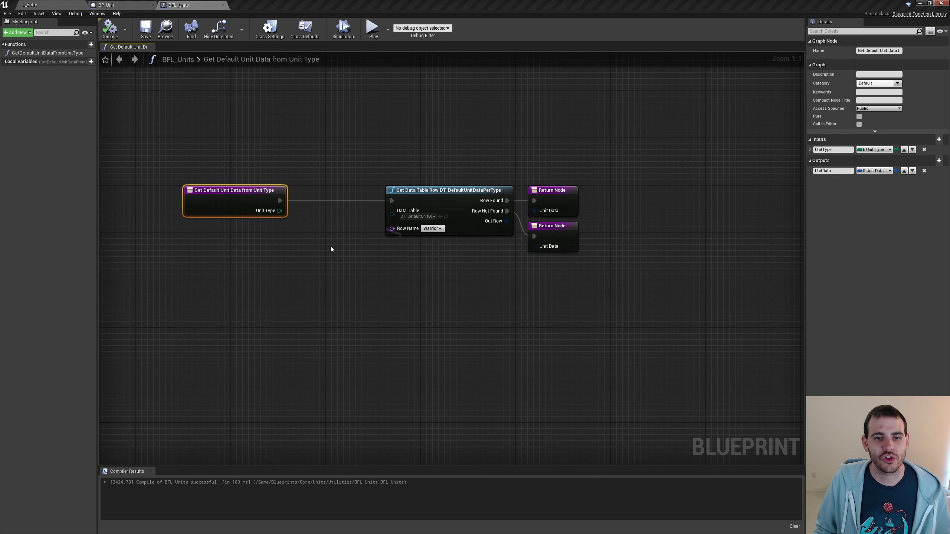
# - Convert Unit Type through Enum to String and String to Name nodes, then compile, save and close BFL_Units
pyautogui.moveTo(279, 211); pyautogui.dragTo(291, 247)
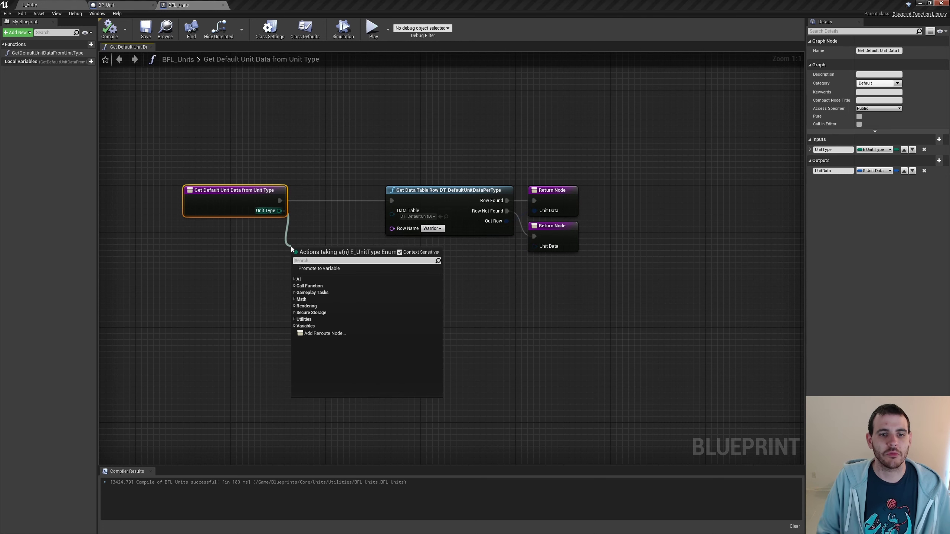
pyautogui.write('to string')
pyautogui.press('Return')
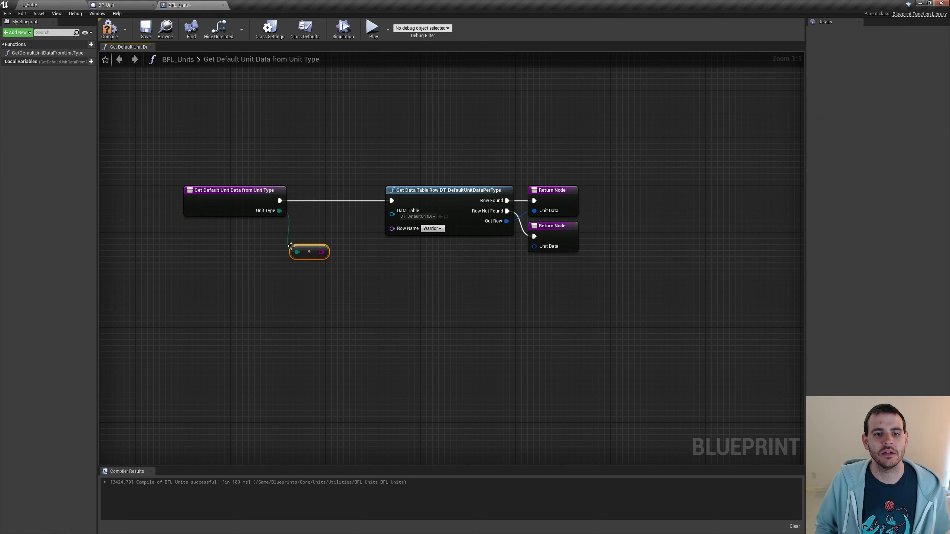
pyautogui.moveTo(317, 254); pyautogui.dragTo(397, 230)
pyautogui.moveTo(284, 213); pyautogui.dragTo(378, 262)
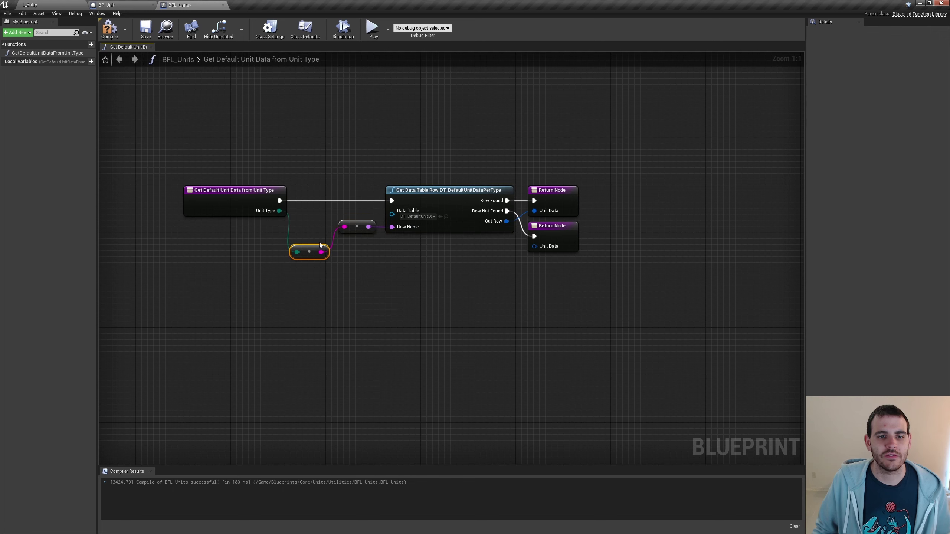
pyautogui.press('q')
pyautogui.click(109, 31)
pyautogui.click(146, 30)
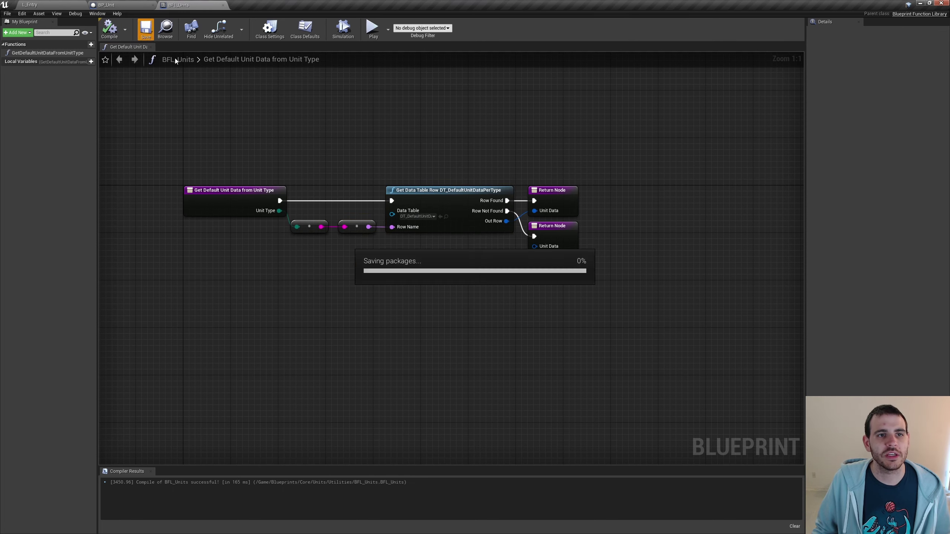
pyautogui.middleClick(201, 3)
# - In BP_Unit's Construction Script, add Get Default Unit Data from Unit Type, fed by the Unit Type variable
pyautogui.click(30, 5)
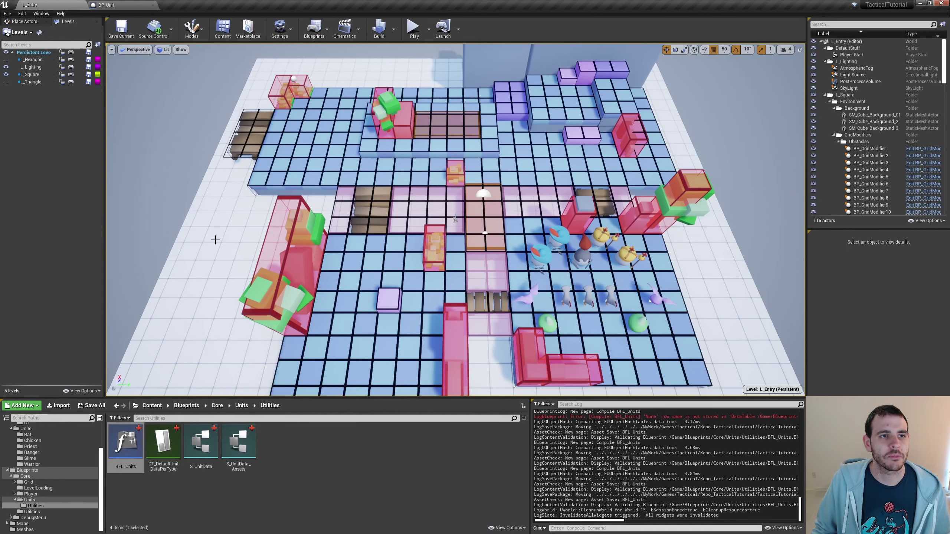
pyautogui.click(115, 5)
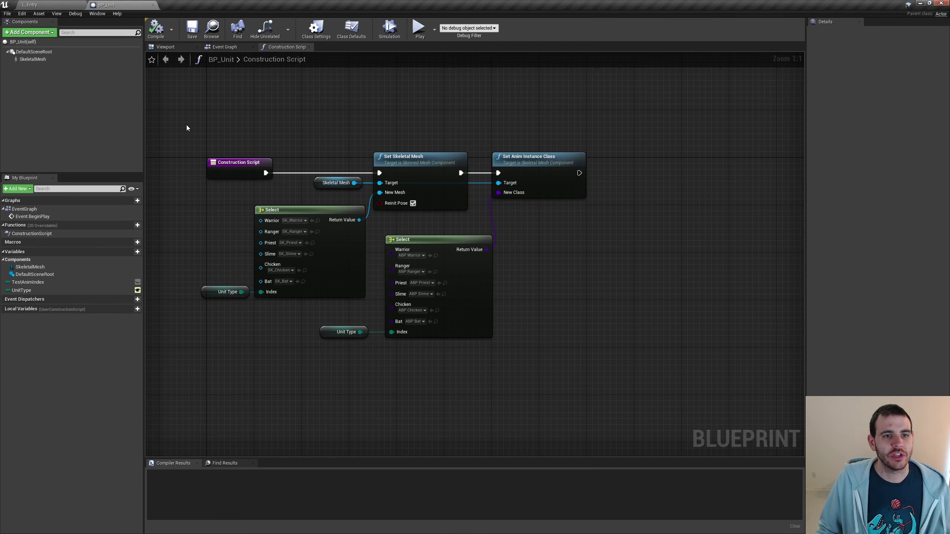
pyautogui.moveTo(187, 128); pyautogui.dragTo(636, 393)
pyautogui.click(280, 151)
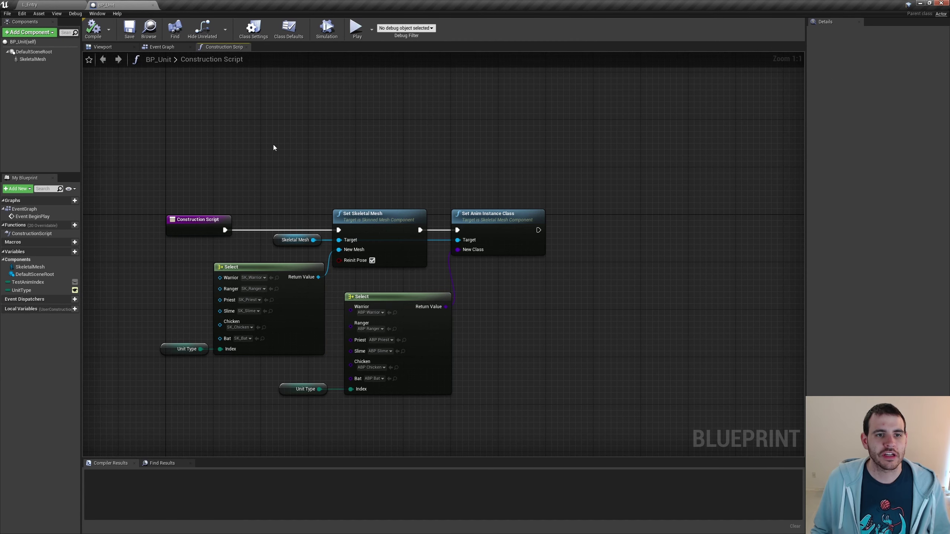
pyautogui.rightClick(274, 145)
pyautogui.write('get do')
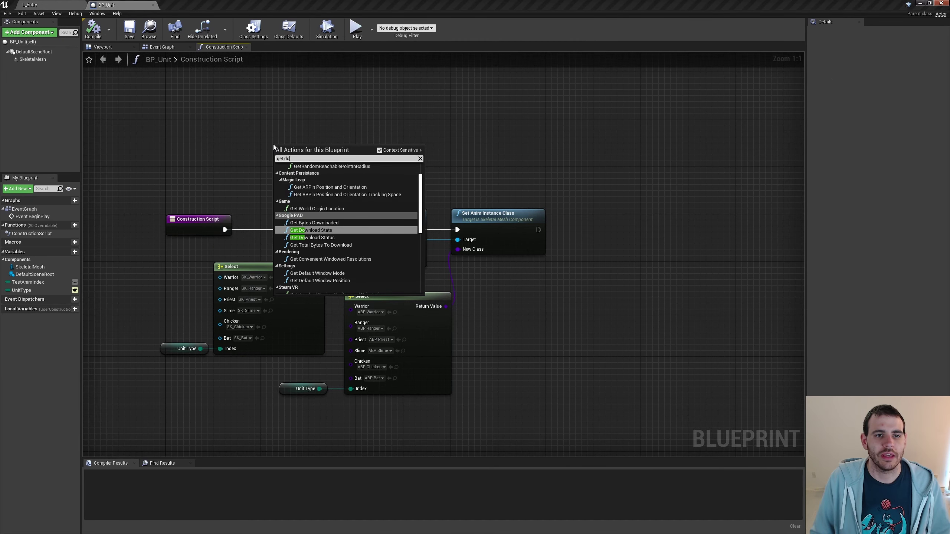
pyautogui.press('BackSpace')
pyautogui.write('efault unit')
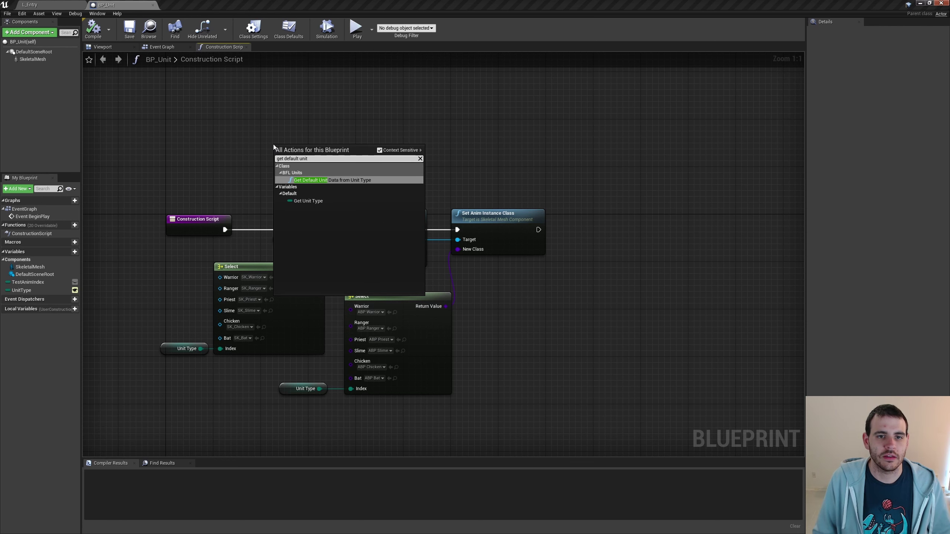
pyautogui.press('Return')
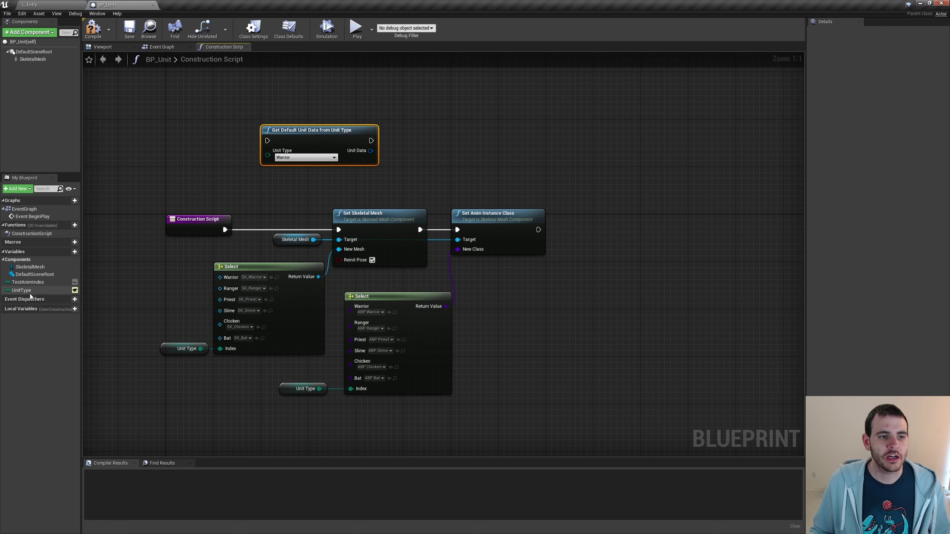
pyautogui.moveTo(22, 291); pyautogui.dragTo(267, 151)
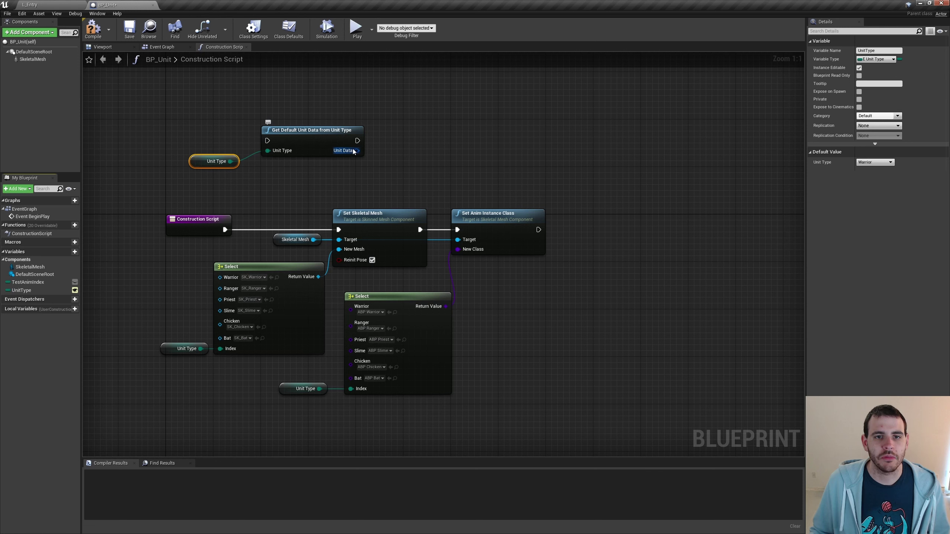
# - Break S_UnitData and S_UnitData_Assets, and wire Anim Bp into the New Class input
pyautogui.moveTo(346, 154); pyautogui.dragTo(368, 150)
pyautogui.press('Return')
pyautogui.moveTo(429, 175); pyautogui.dragTo(447, 174)
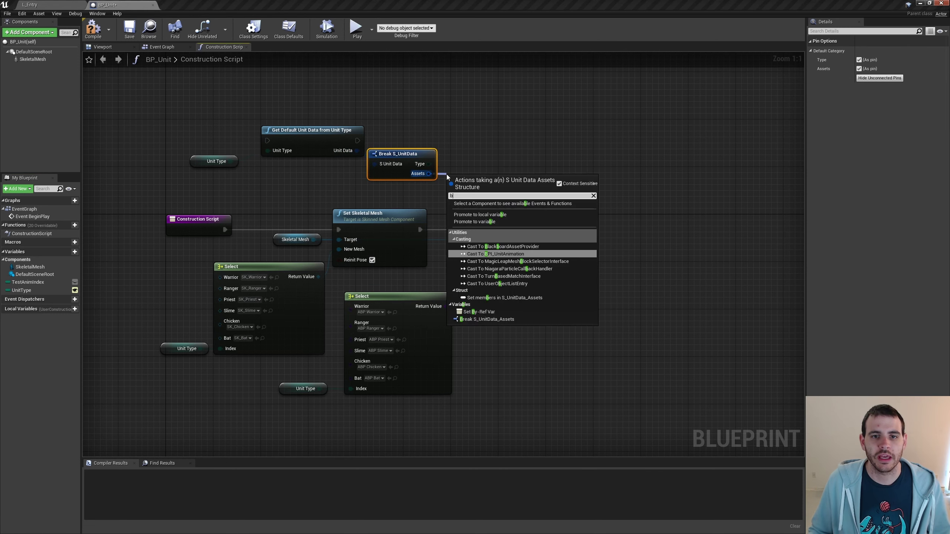
pyautogui.press('Return')
pyautogui.moveTo(516, 182)
pyautogui.mouseDown()
pyautogui.moveTo(516, 164)
pyautogui.moveTo(339, 249)
pyautogui.mouseUp()
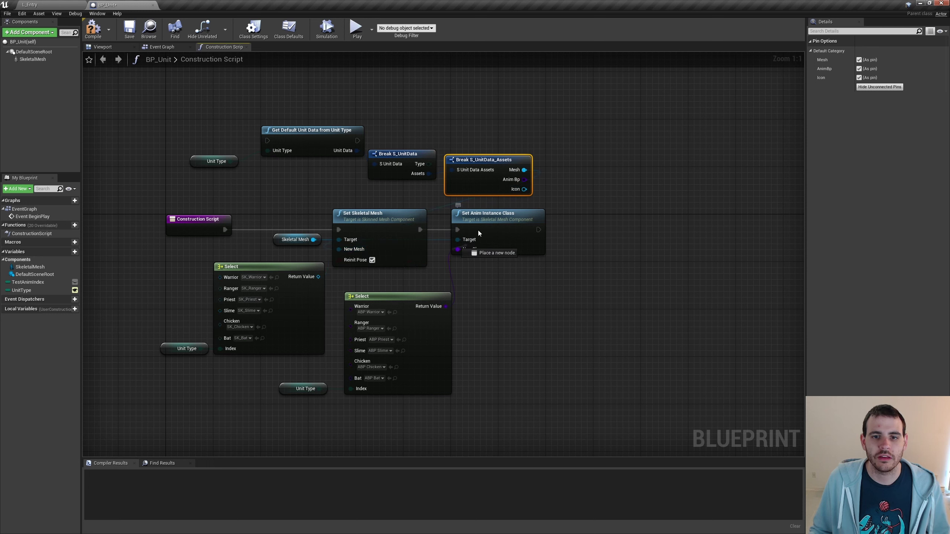
pyautogui.moveTo(458, 250); pyautogui.dragTo(525, 180)
# - Delete the old Select nodes and getters, and move the skeletal mesh setters to the right
pyautogui.moveTo(477, 392); pyautogui.dragTo(166, 329)
pyautogui.press('Delete')
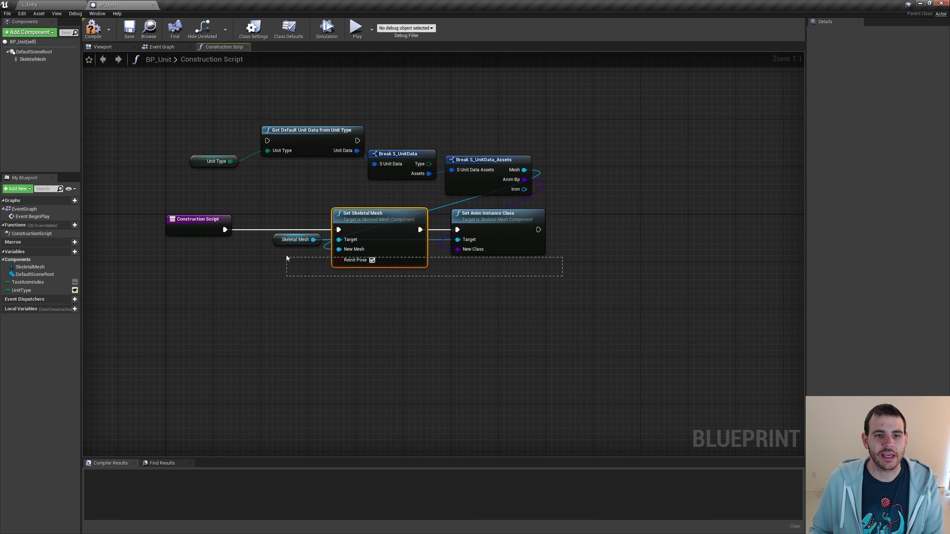
pyautogui.moveTo(554, 278); pyautogui.dragTo(269, 204)
pyautogui.moveTo(372, 213); pyautogui.dragTo(491, 214)
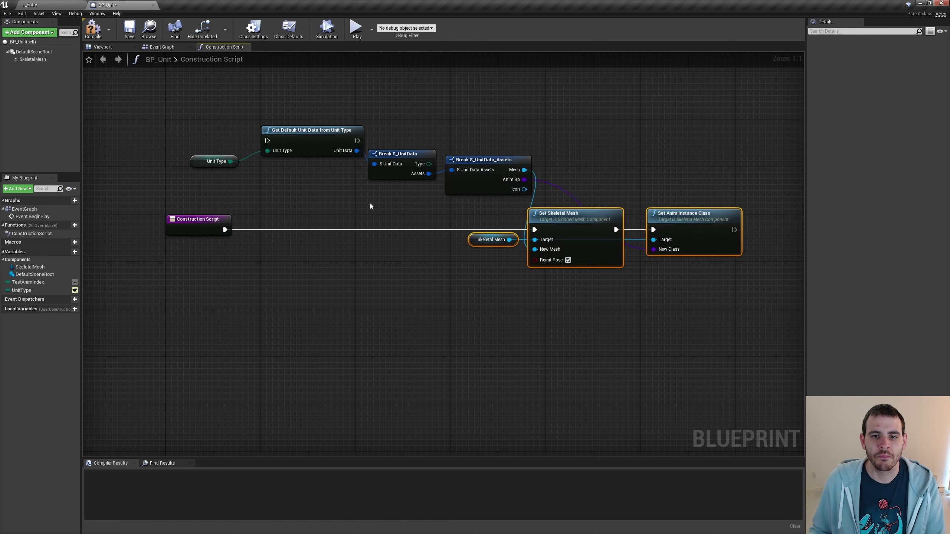
pyautogui.click(30, 3)
# - Select and focus the priest unit, then switch its Unit Type to Ranger and then Warrior
pyautogui.click(583, 261)
pyautogui.press('f')
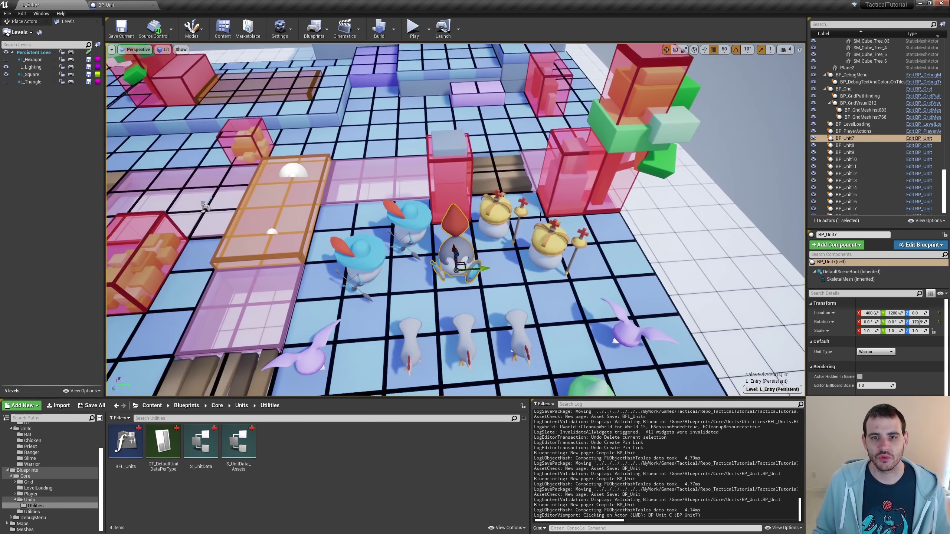
pyautogui.click(548, 249)
pyautogui.click(874, 352)
pyautogui.click(871, 365)
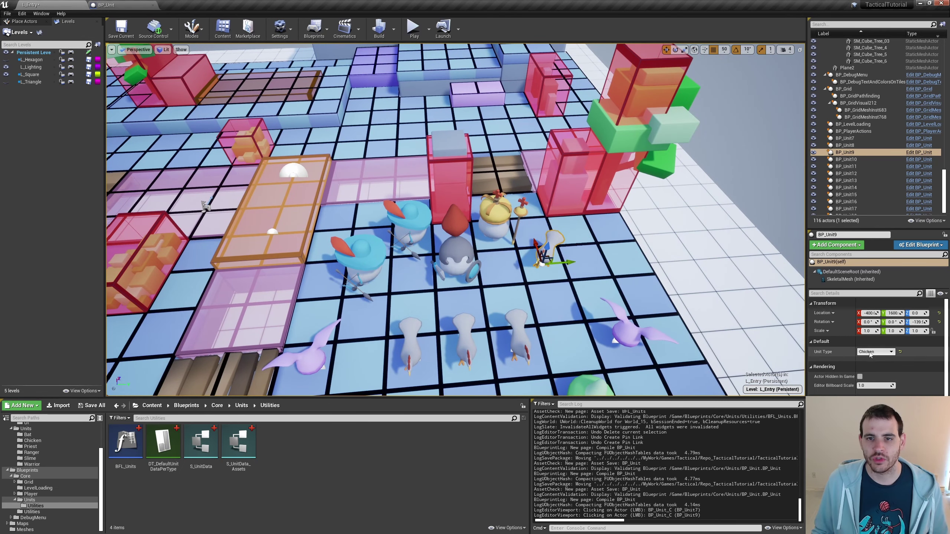
pyautogui.click(875, 352)
pyautogui.click(871, 364)
pyautogui.click(875, 352)
pyautogui.click(872, 365)
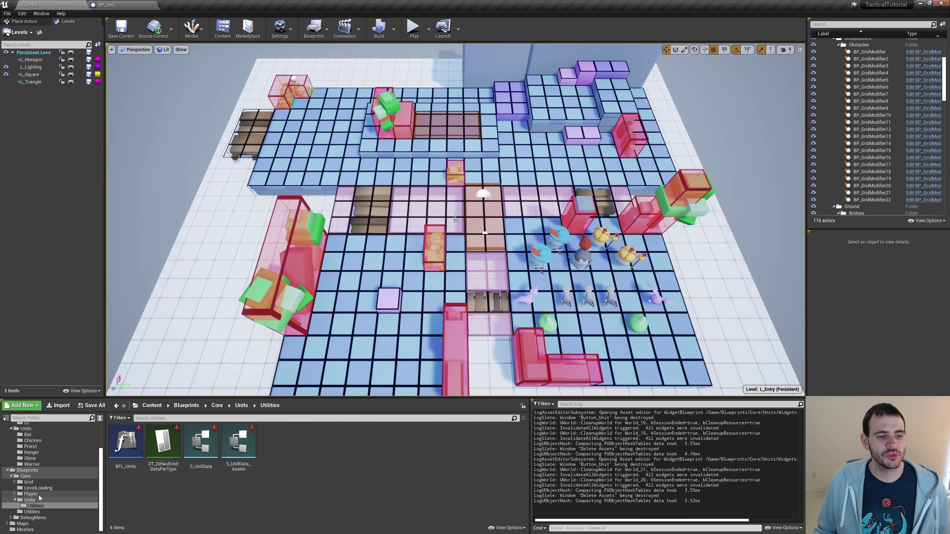
# - Create a new folder named Widgets inside the Units folder
pyautogui.click(30, 500)
pyautogui.rightClick(256, 461)
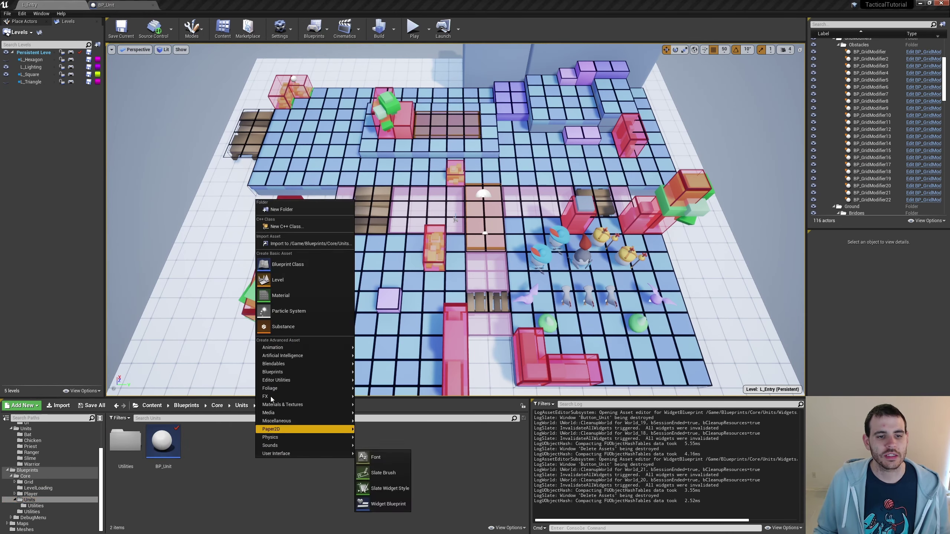
pyautogui.click(295, 209)
pyautogui.write('Widg')
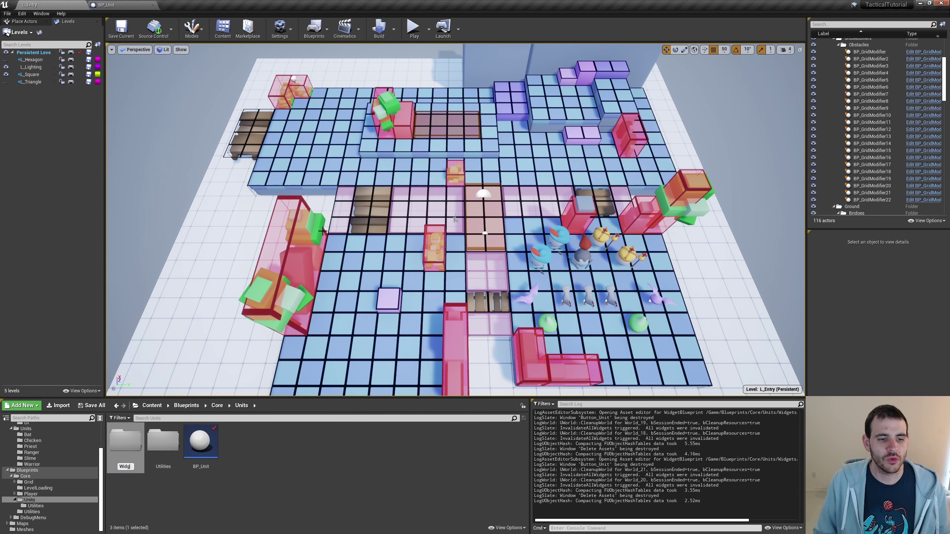
pyautogui.write('ets')
pyautogui.press('Return')
# - Create a Widget Blueprint named Button_Unit in Widgets and open it
pyautogui.press('Return')
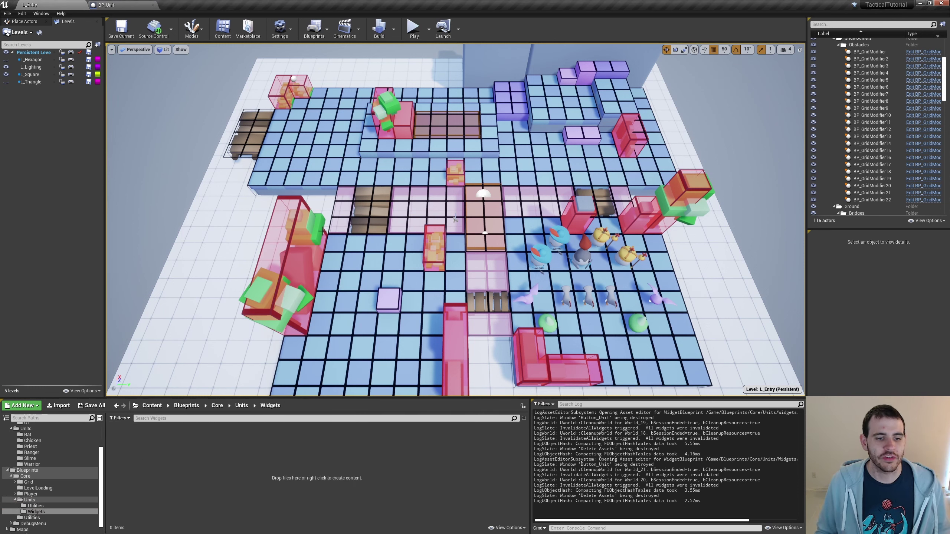
pyautogui.rightClick(164, 447)
pyautogui.moveTo(186, 442)
pyautogui.click(303, 442)
pyautogui.write('Button_Unit')
pyautogui.press('Return')
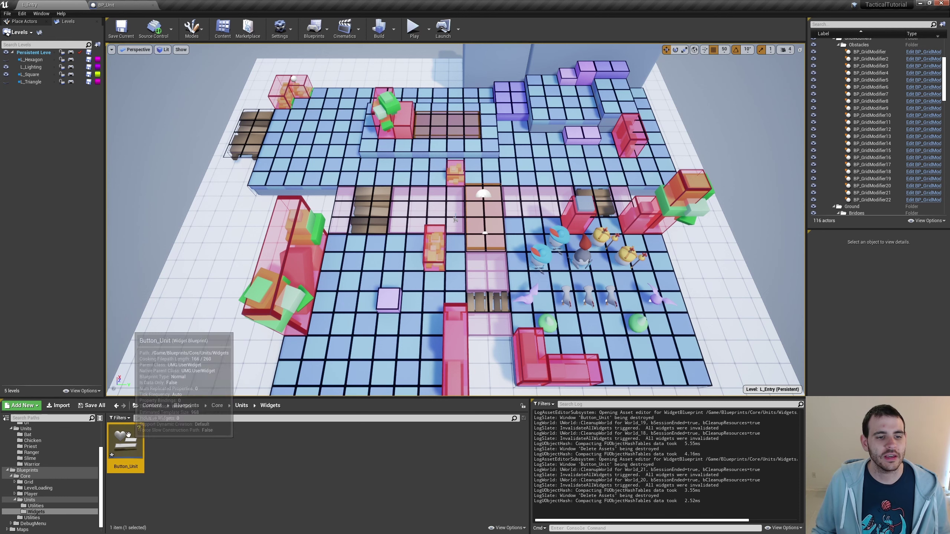
pyautogui.doubleClick(126, 443)
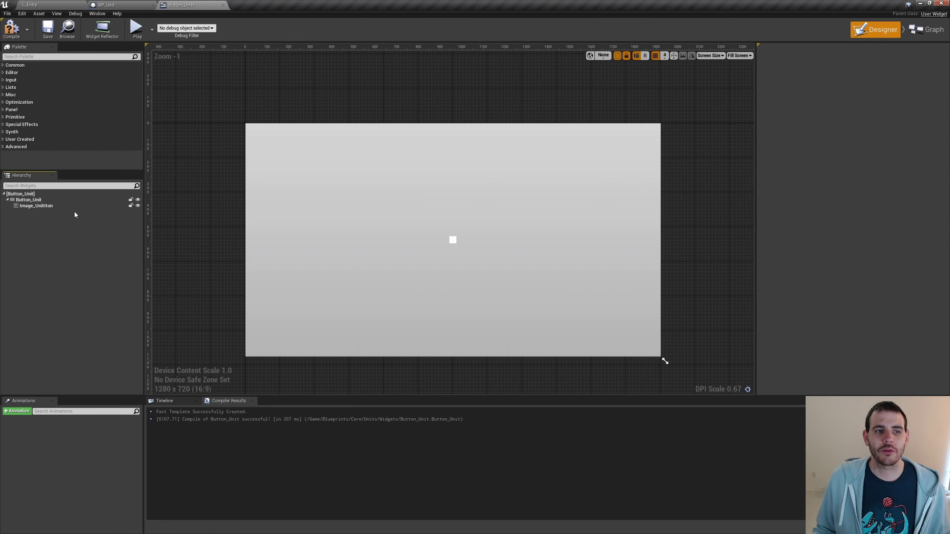
# - Inspect the button and Image_UnitIcon, and set the designer preview to desired size
pyautogui.click(60, 201)
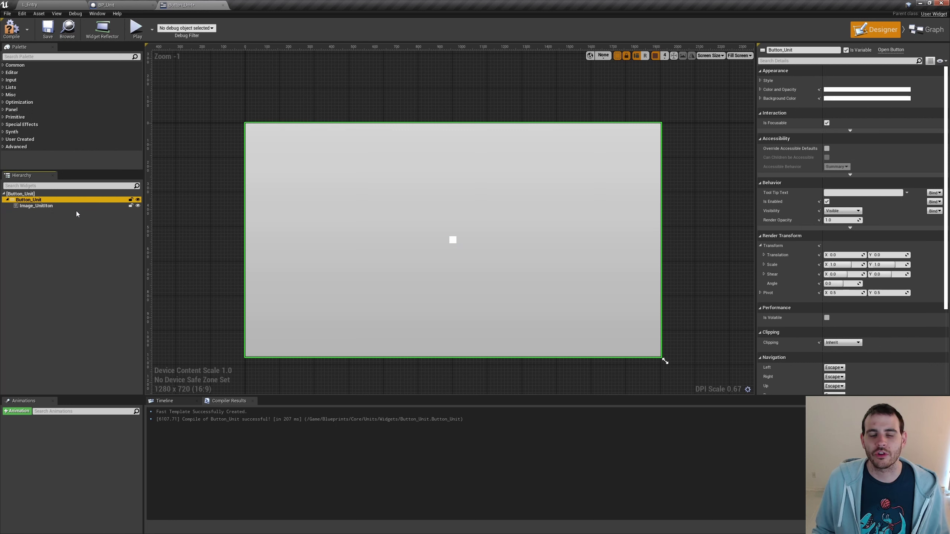
pyautogui.click(44, 205)
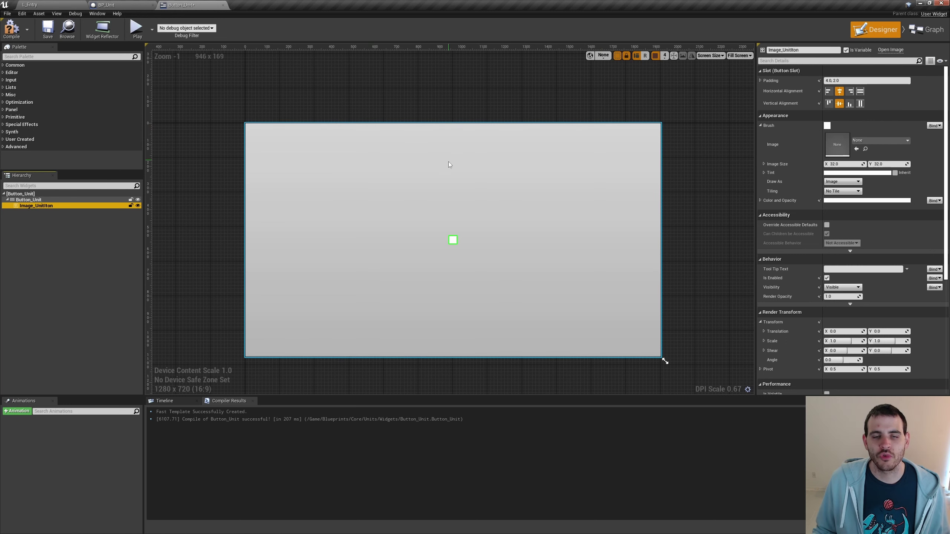
pyautogui.click(740, 56)
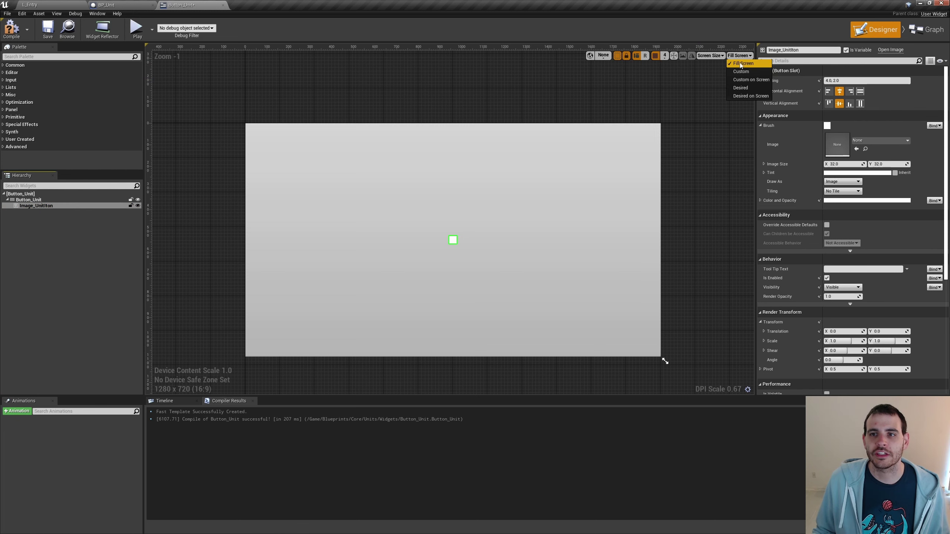
pyautogui.click(740, 87)
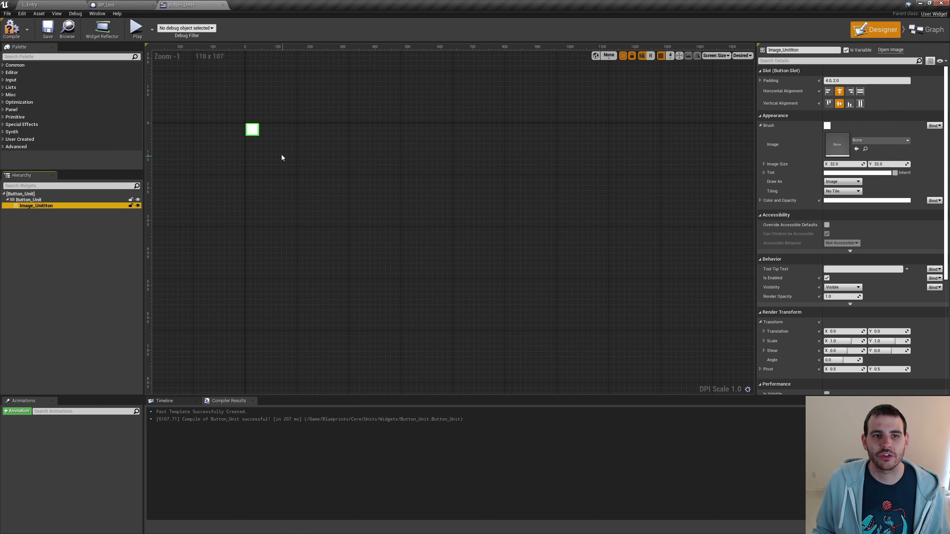
pyautogui.scroll(6, 217, 126)
pyautogui.scroll(2, 371, 227)
pyautogui.scroll(2, 446, 214)
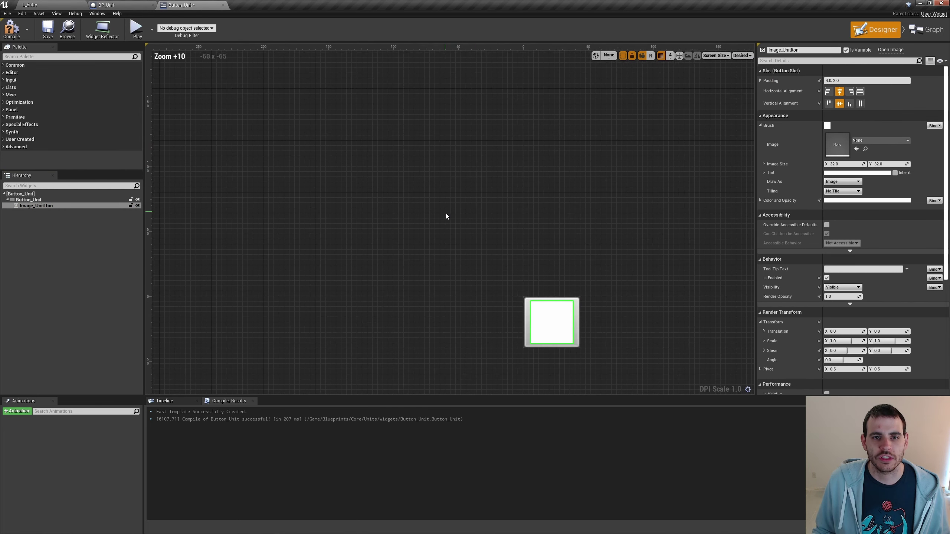
pyautogui.scroll(4, 473, 192)
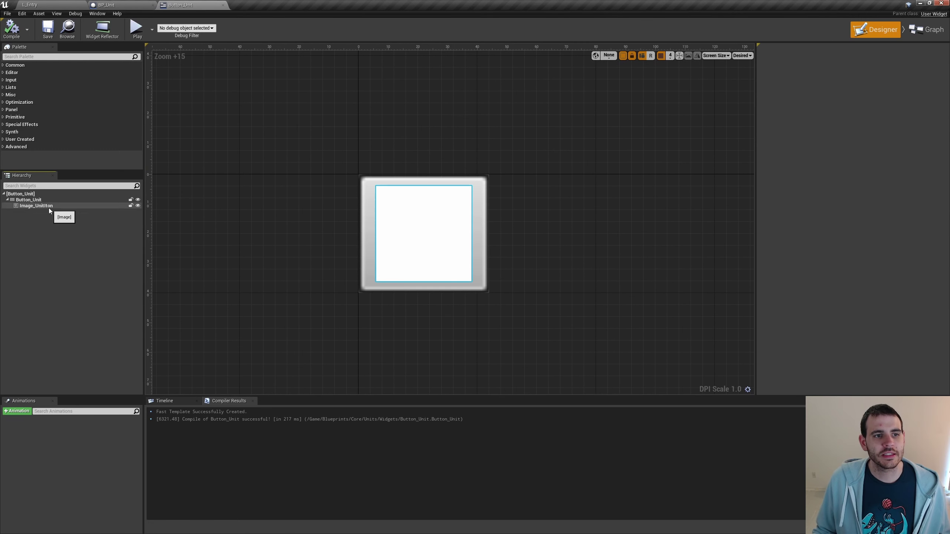
pyautogui.click(49, 207)
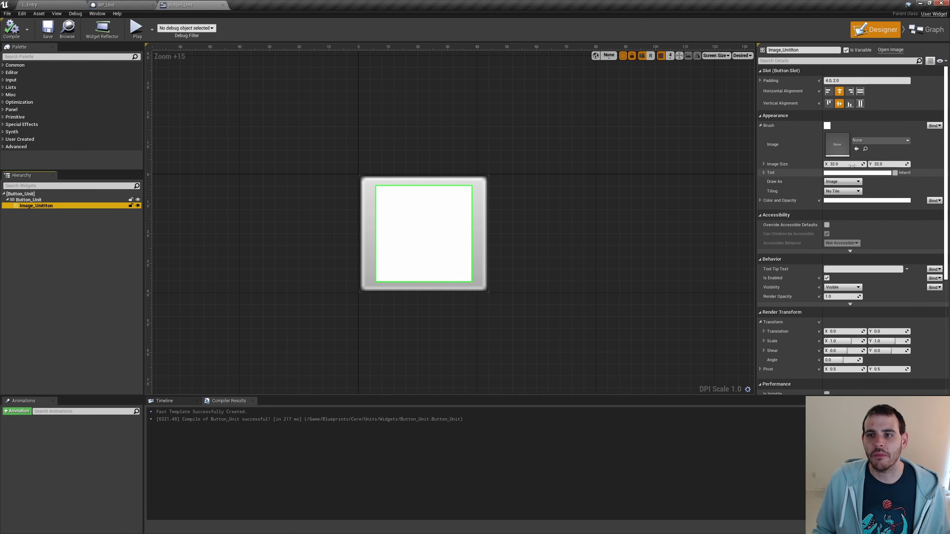
# - Set the Image_UnitIcon brush image to TX_Icon_Ranger
pyautogui.click(867, 139)
pyautogui.scroll(-4, 867, 292)
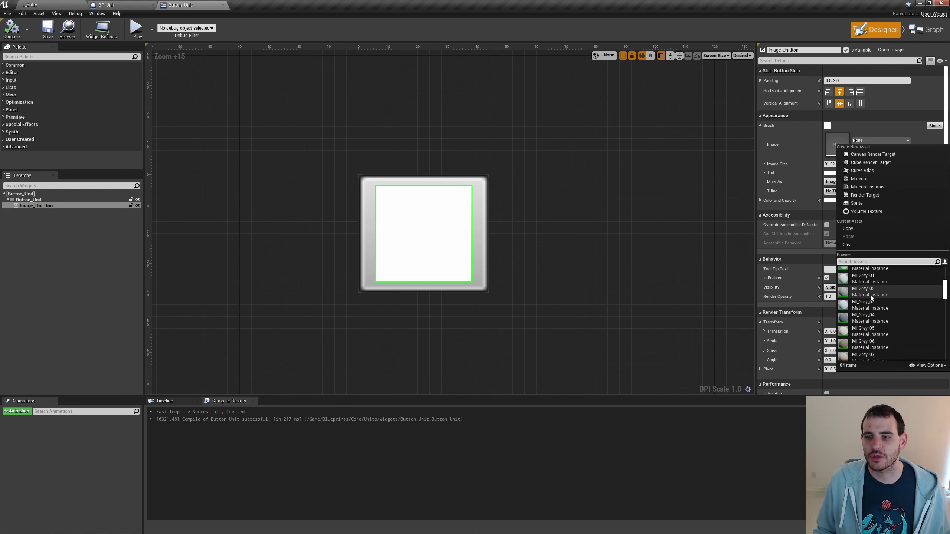
pyautogui.scroll(-4, 871, 292)
pyautogui.scroll(-4, 873, 288)
pyautogui.scroll(-4, 873, 288)
pyautogui.scroll(-3, 873, 289)
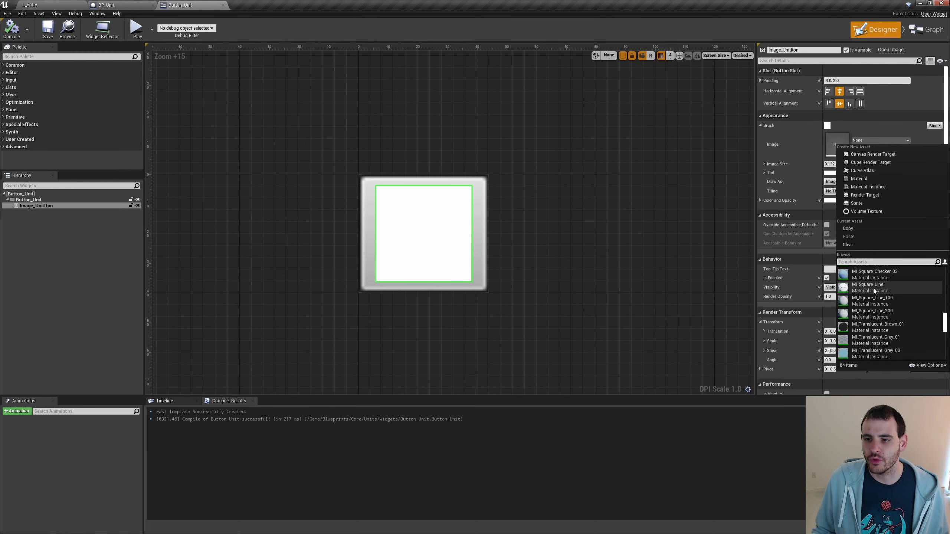
pyautogui.scroll(-3, 873, 288)
pyautogui.scroll(-3, 874, 288)
pyautogui.scroll(-3, 875, 289)
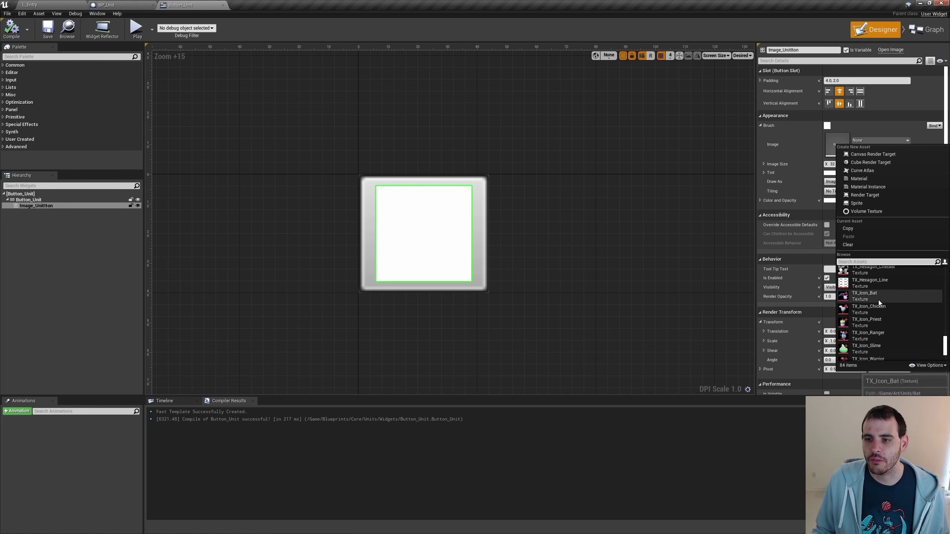
pyautogui.click(868, 337)
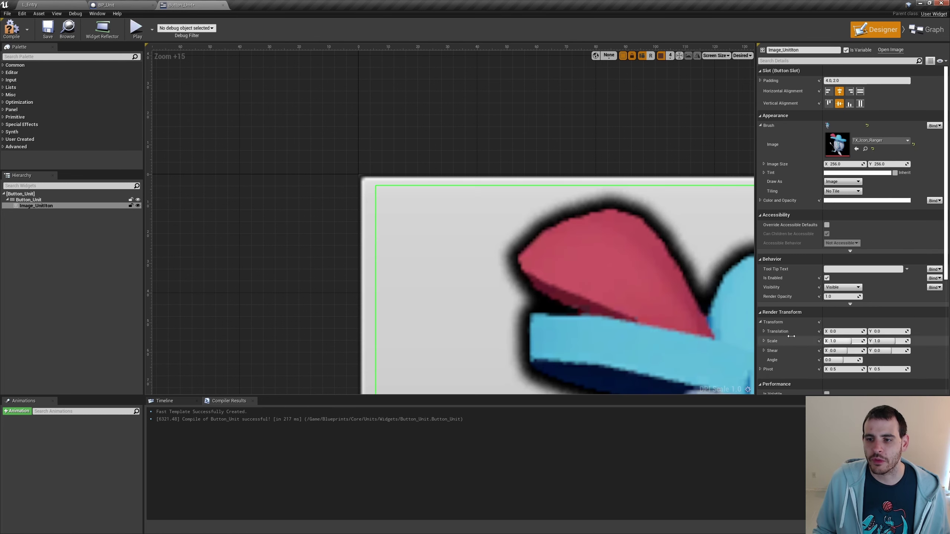
# - Give the image 5.0 padding and compile Button_Unit
pyautogui.scroll(-3, 395, 165)
pyautogui.scroll(-3, 365, 165)
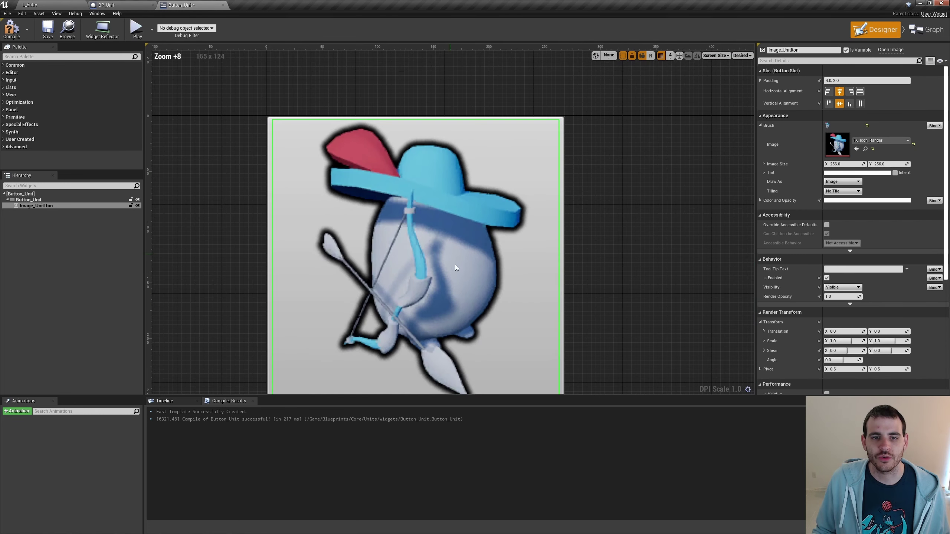
pyautogui.scroll(-2, 399, 170)
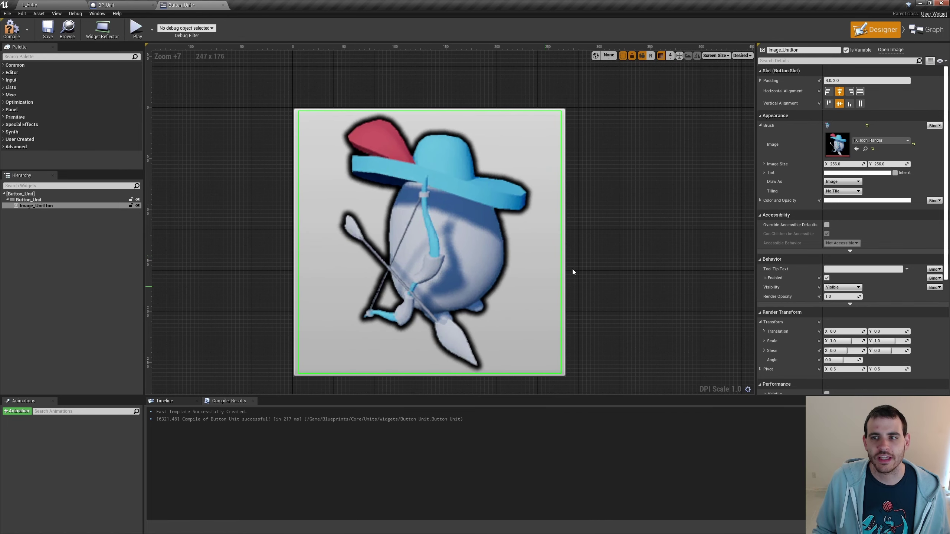
pyautogui.scroll(-1, 351, 245)
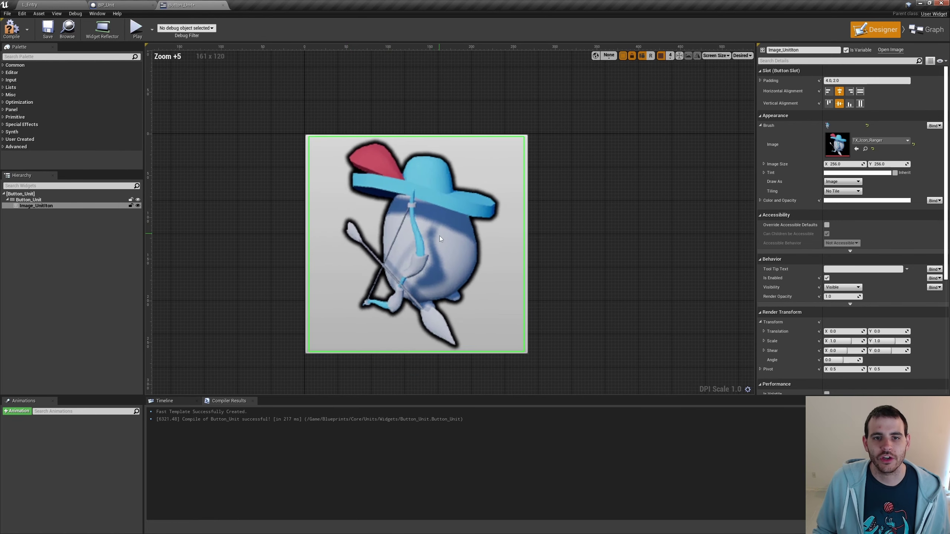
pyautogui.scroll(-1, 468, 233)
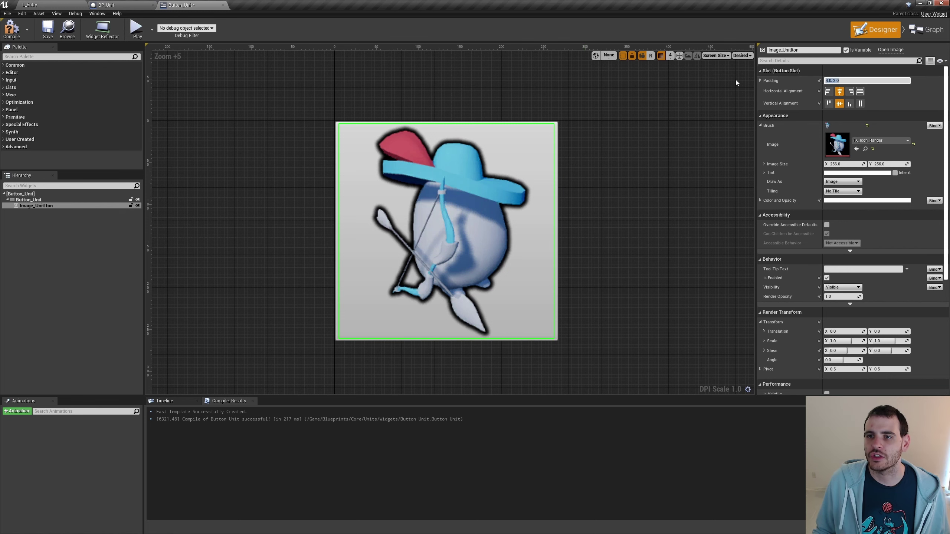
pyautogui.write('5')
pyautogui.press('Return')
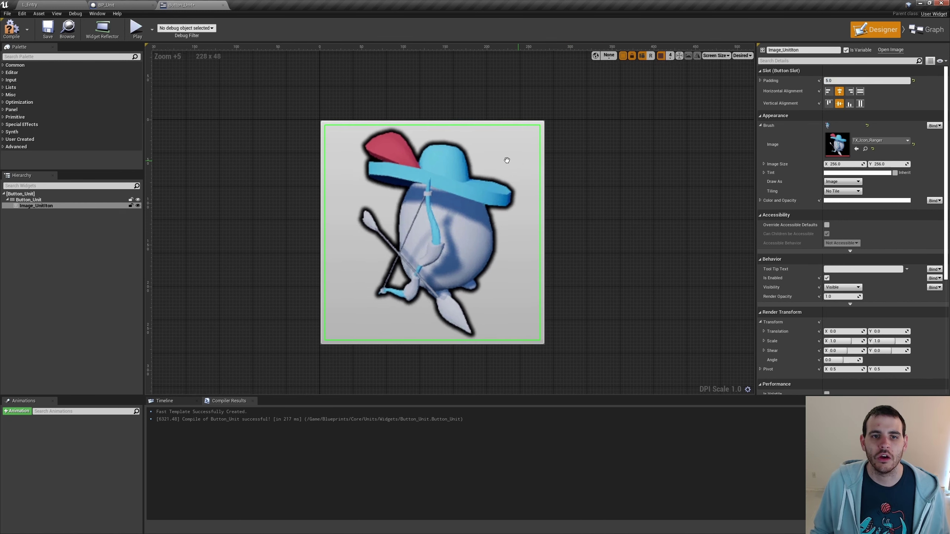
pyautogui.moveTo(524, 226); pyautogui.dragTo(489, 226, button='right')
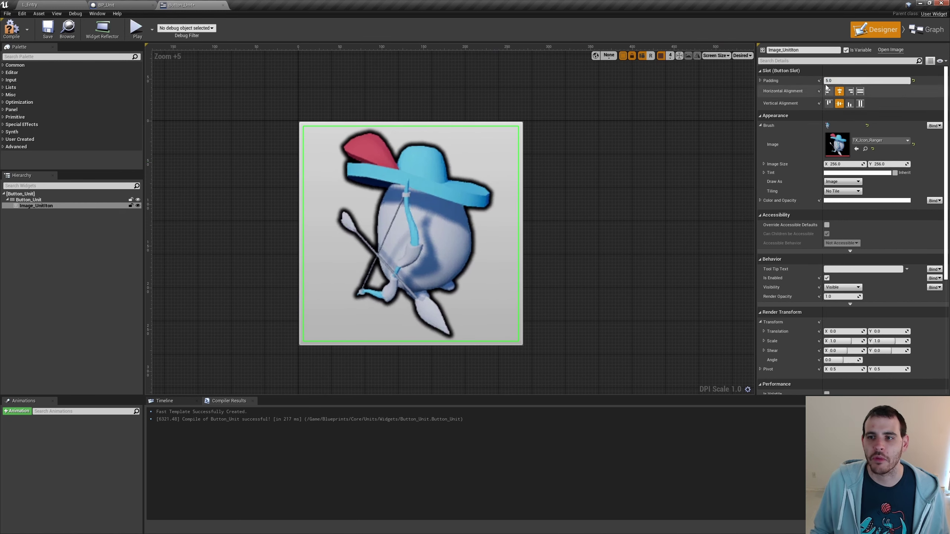
pyautogui.click(12, 29)
# - Paste dark grey (0.098958) into the Button_Unit background colour and save the widget
pyautogui.click(28, 200)
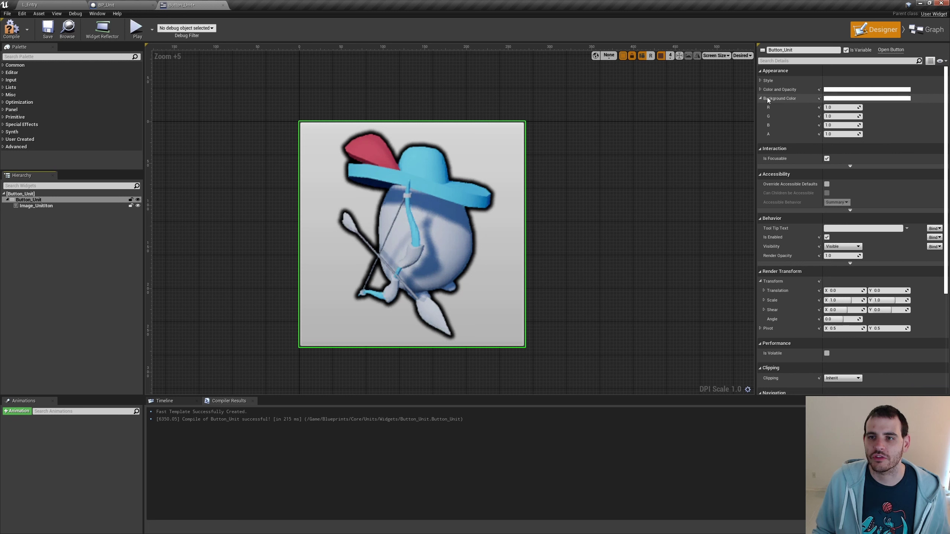
pyautogui.rightClick(834, 98)
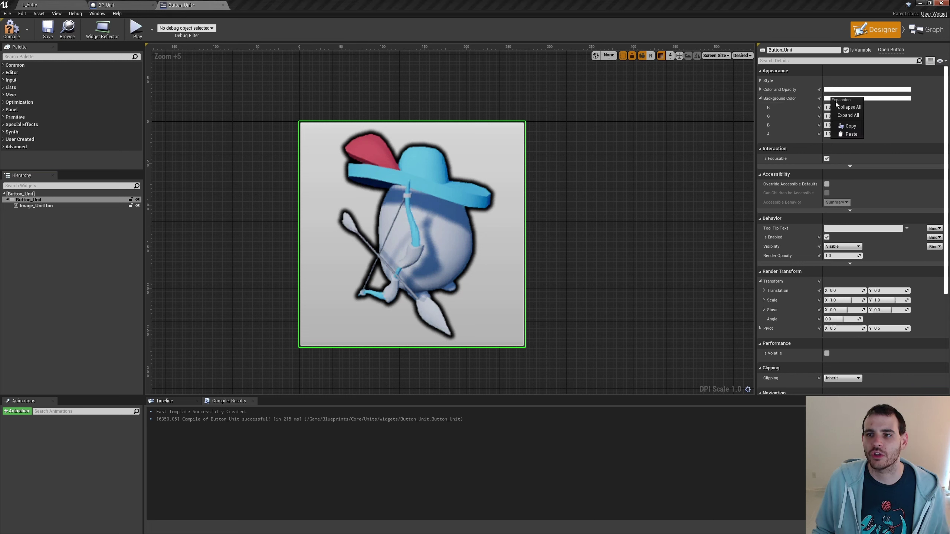
pyautogui.click(852, 131)
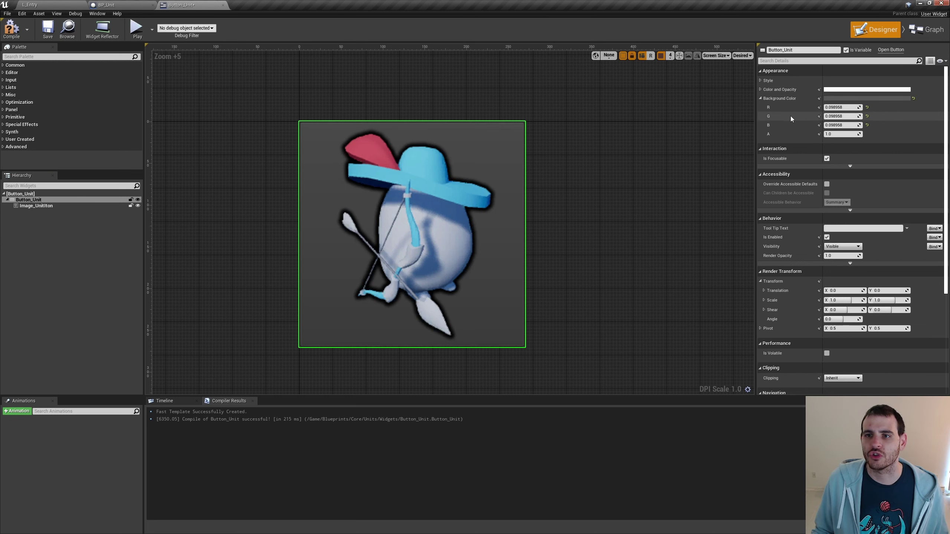
pyautogui.hotkey('ctrl', 's')
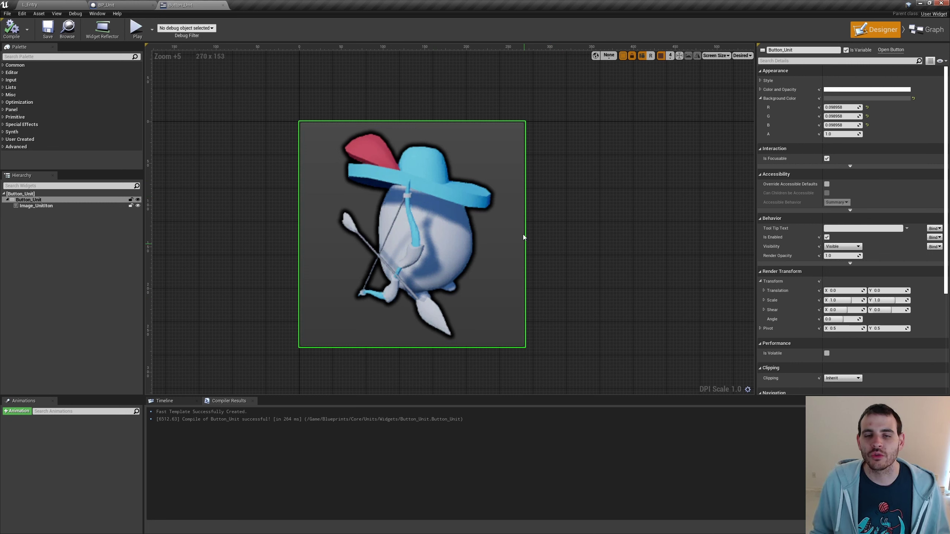
pyautogui.click(760, 80)
# - Set the button's Normal style image to TX_ButtonBackground
pyautogui.click(764, 89)
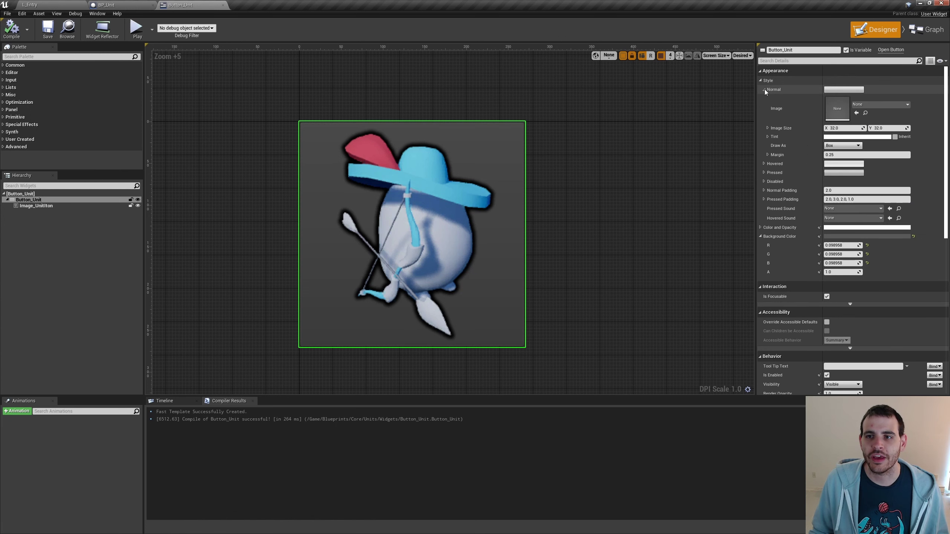
pyautogui.click(880, 106)
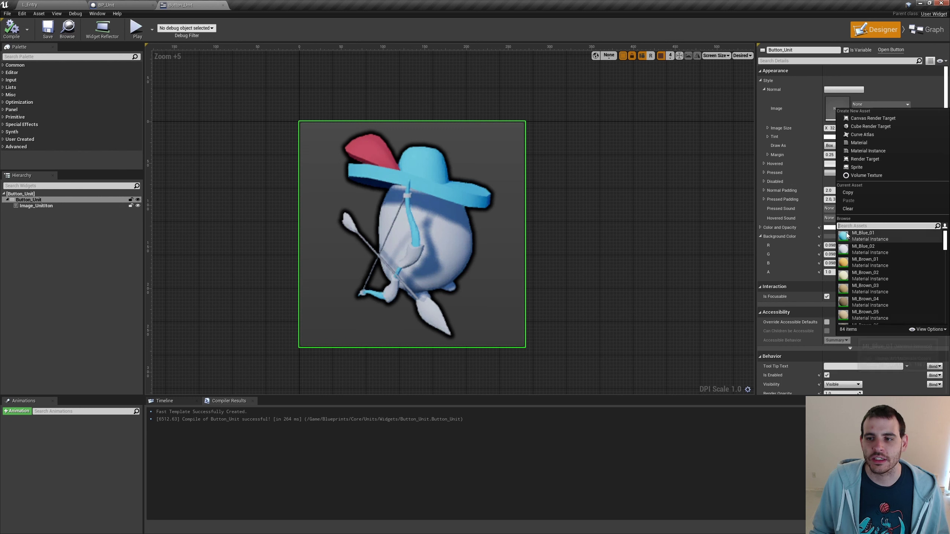
pyautogui.write('button')
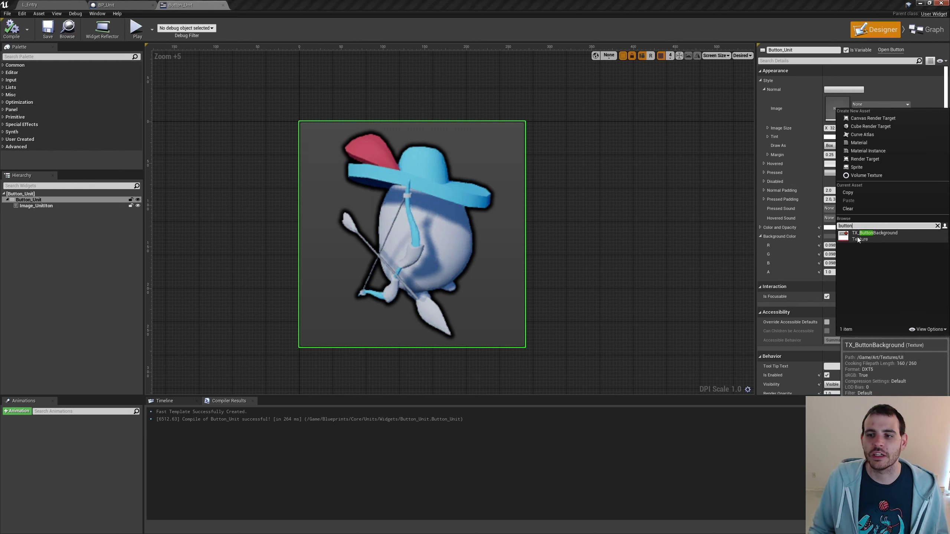
pyautogui.click(871, 235)
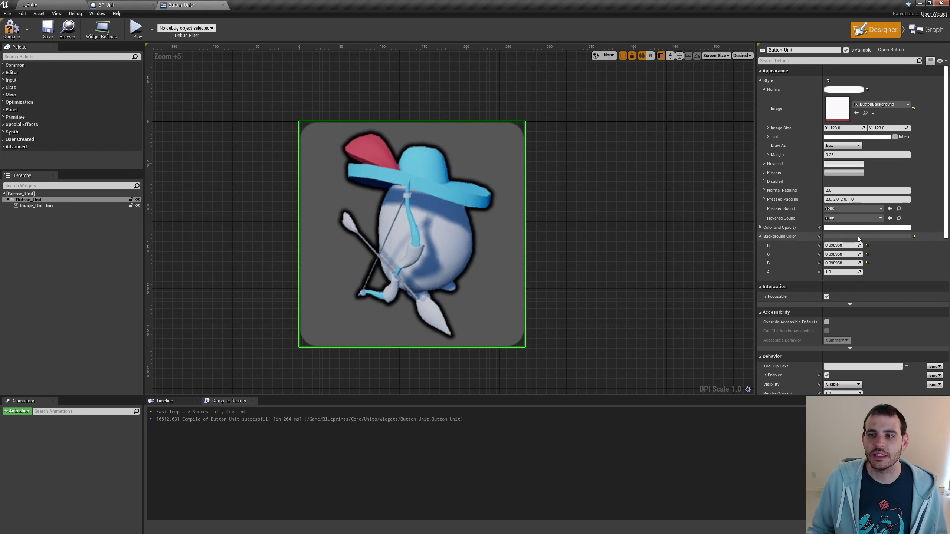
pyautogui.click(864, 113)
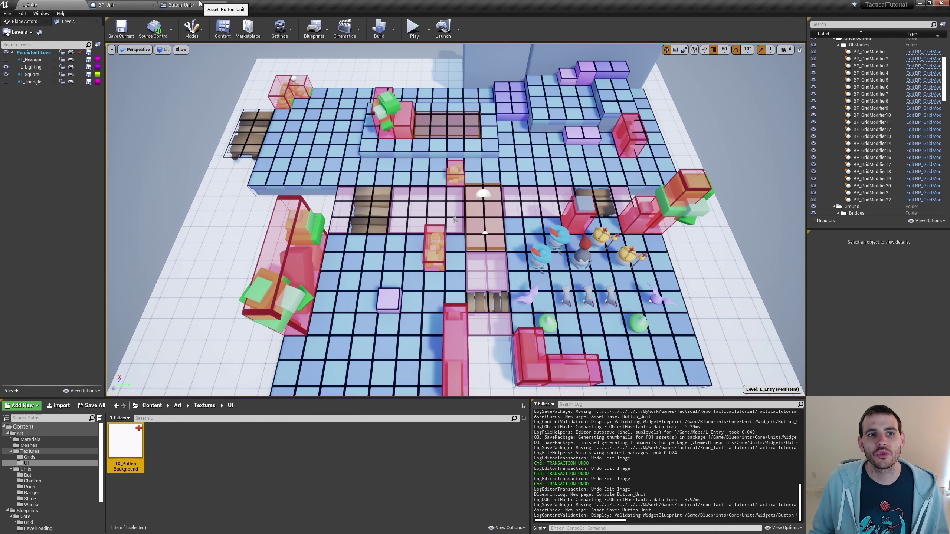
pyautogui.click(198, 3)
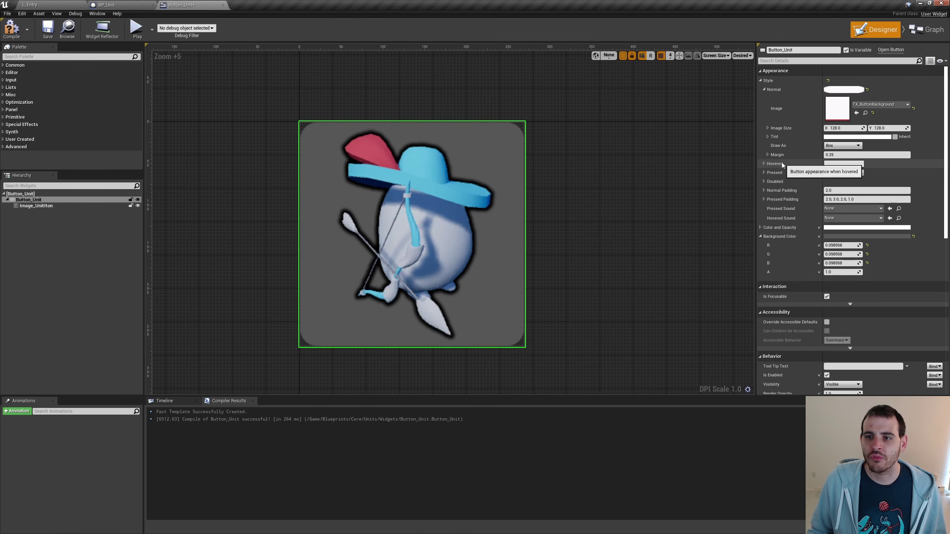
# - Apply TX_ButtonBackground to the Hovered, Pressed and Disabled states, then save Button_Unit
pyautogui.click(764, 165)
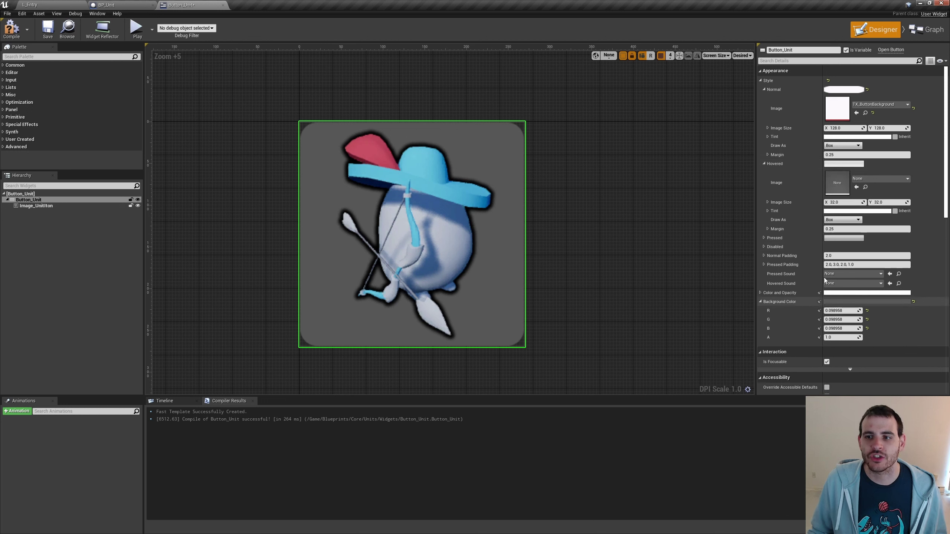
pyautogui.keyDown('shift'); pyautogui.click(795, 184); pyautogui.keyUp('shift')
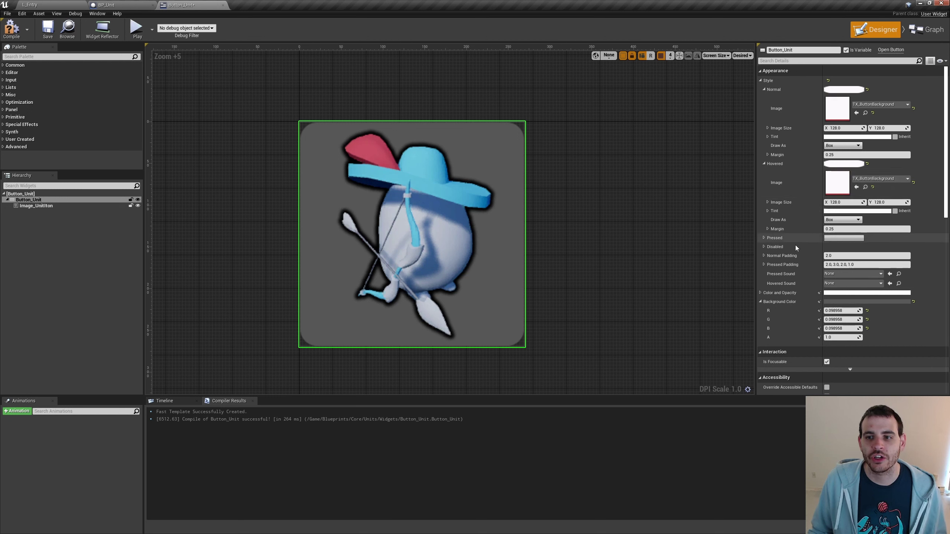
pyautogui.click(763, 238)
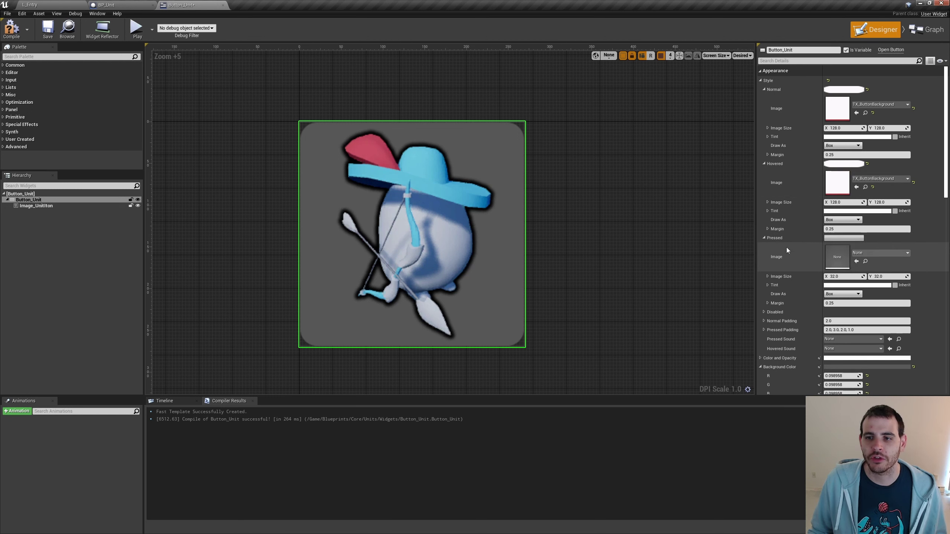
pyautogui.keyDown('shift'); pyautogui.click(831, 256); pyautogui.keyUp('shift')
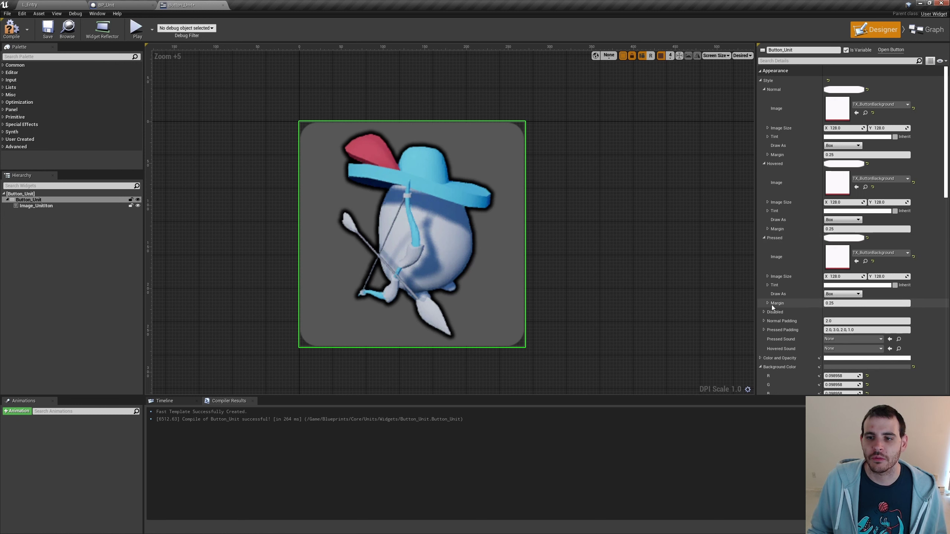
pyautogui.click(762, 312)
pyautogui.keyDown('shift'); pyautogui.click(856, 333); pyautogui.keyUp('shift')
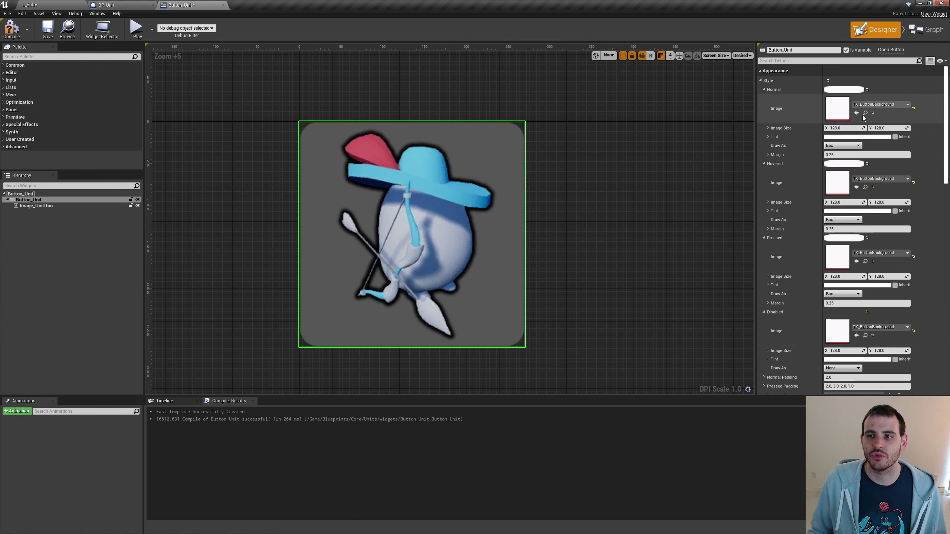
pyautogui.hotkey('ctrl', 's')
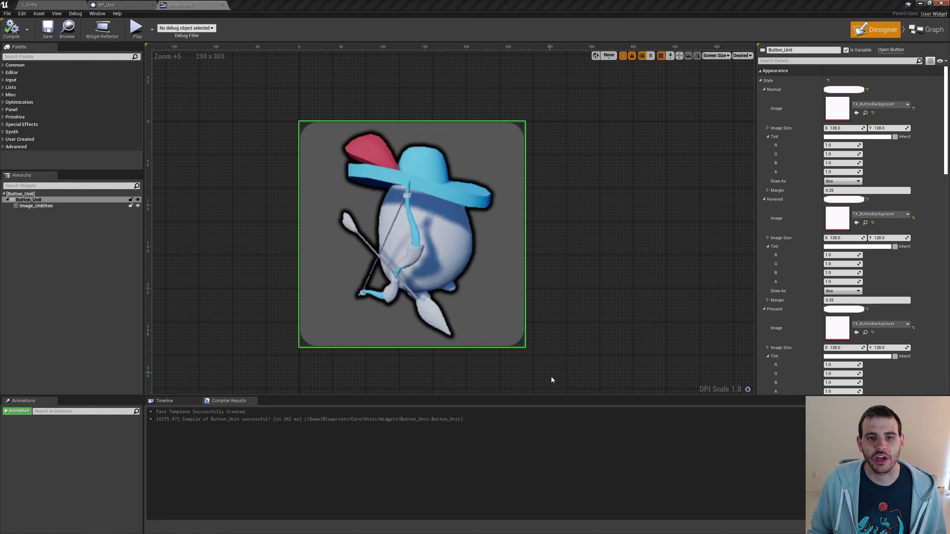
# - Switch Button_Unit from the Designer to its Event Graph
pyautogui.scroll(1, 658, 281)
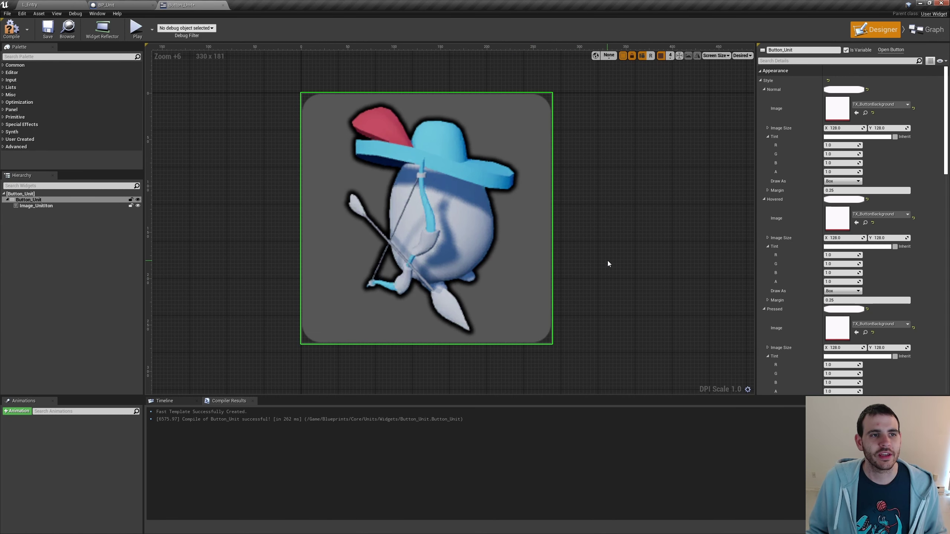
pyautogui.click(922, 33)
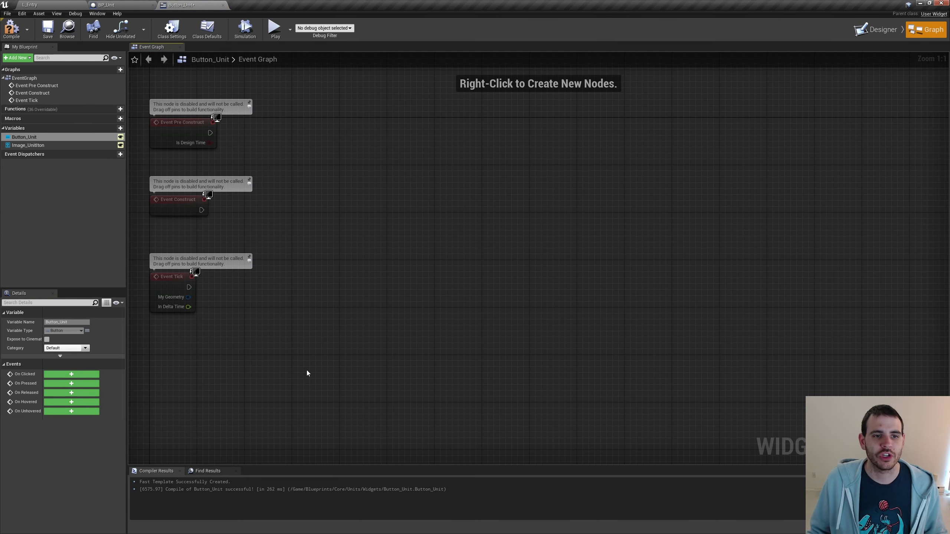
# - Delete the unused Event Construct and Event Tick nodes and rearrange the icon-setting nodes
pyautogui.moveTo(197, 202); pyautogui.dragTo(196, 206)
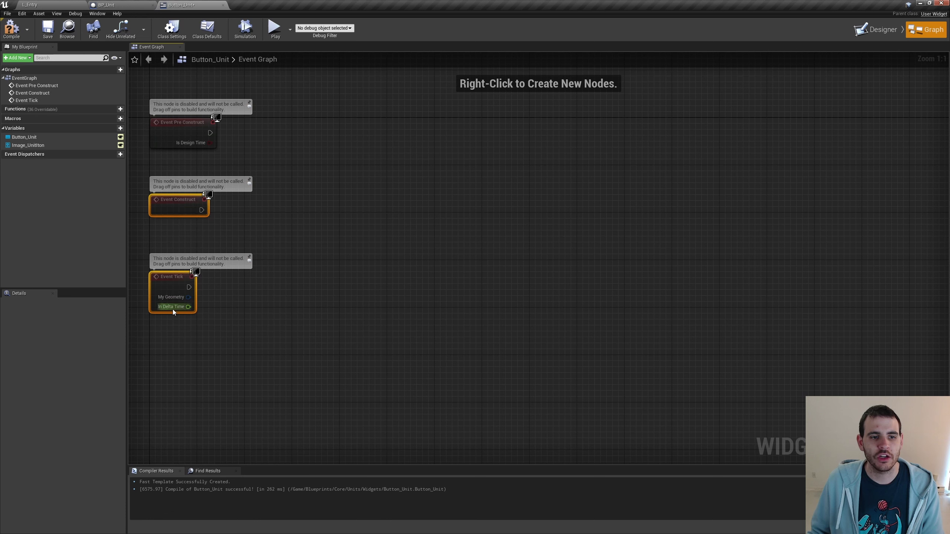
pyautogui.press('Delete')
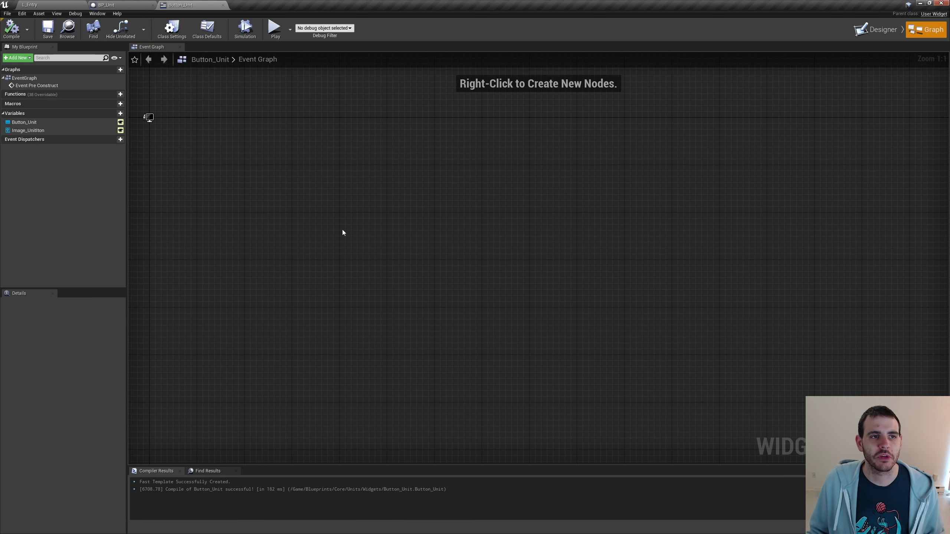
pyautogui.moveTo(346, 132); pyautogui.dragTo(346, 133)
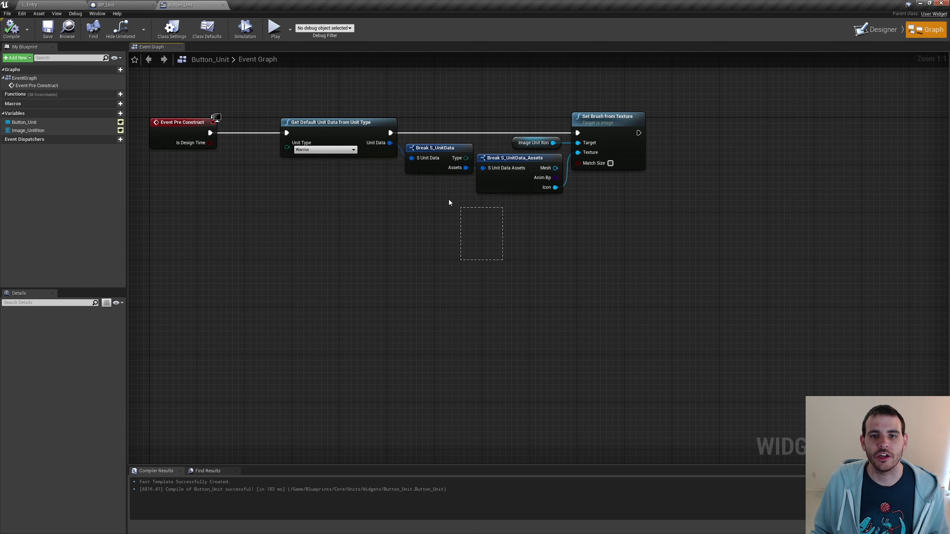
pyautogui.moveTo(501, 262); pyautogui.dragTo(329, 130)
pyautogui.click(562, 192)
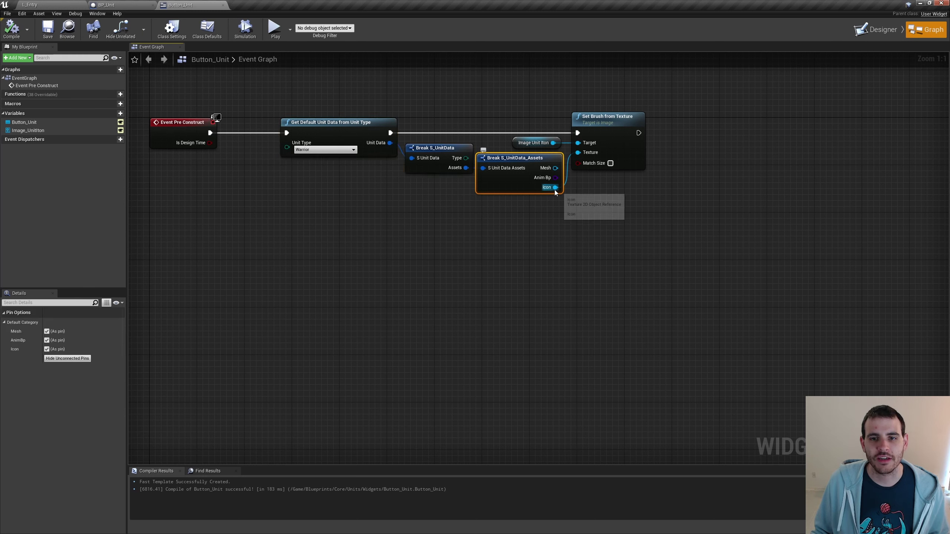
pyautogui.click(521, 145)
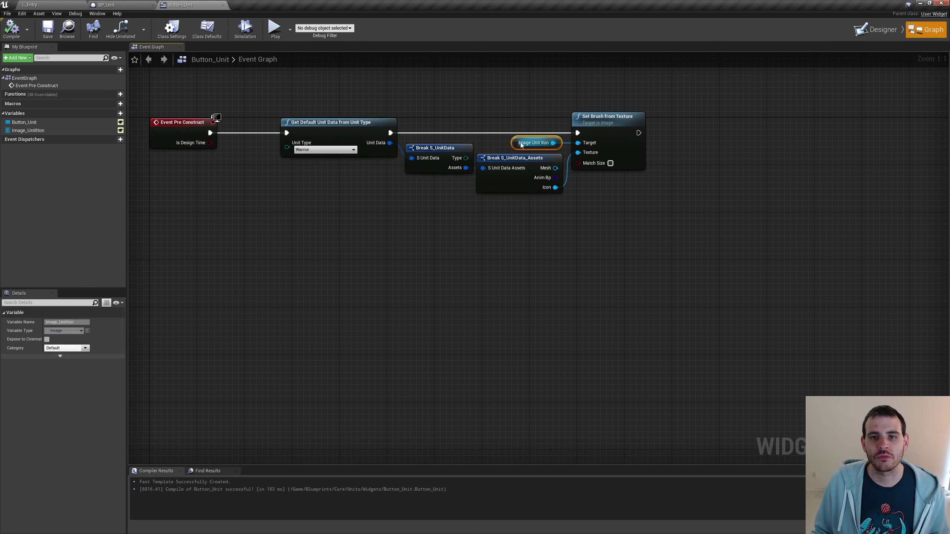
pyautogui.click(636, 140)
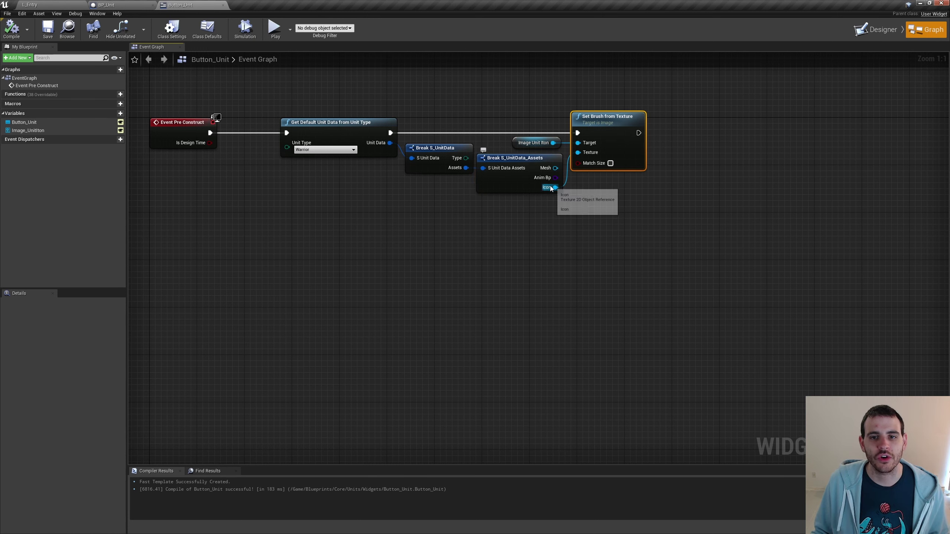
pyautogui.click(296, 213)
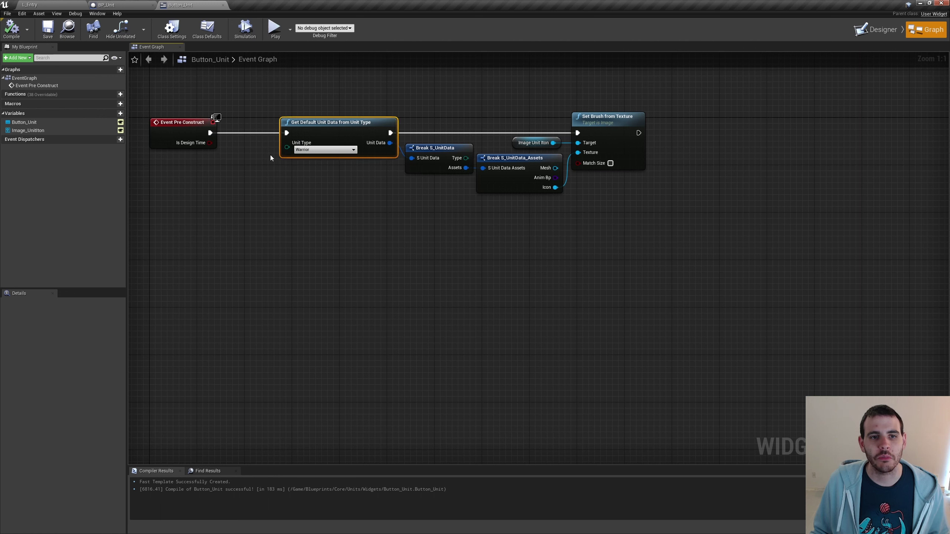
pyautogui.moveTo(537, 93); pyautogui.dragTo(650, 163)
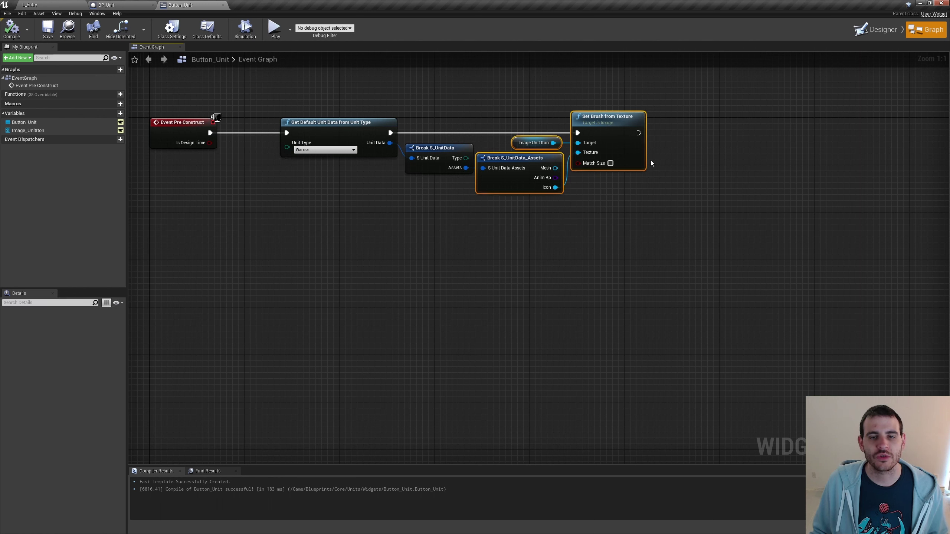
pyautogui.click(329, 121)
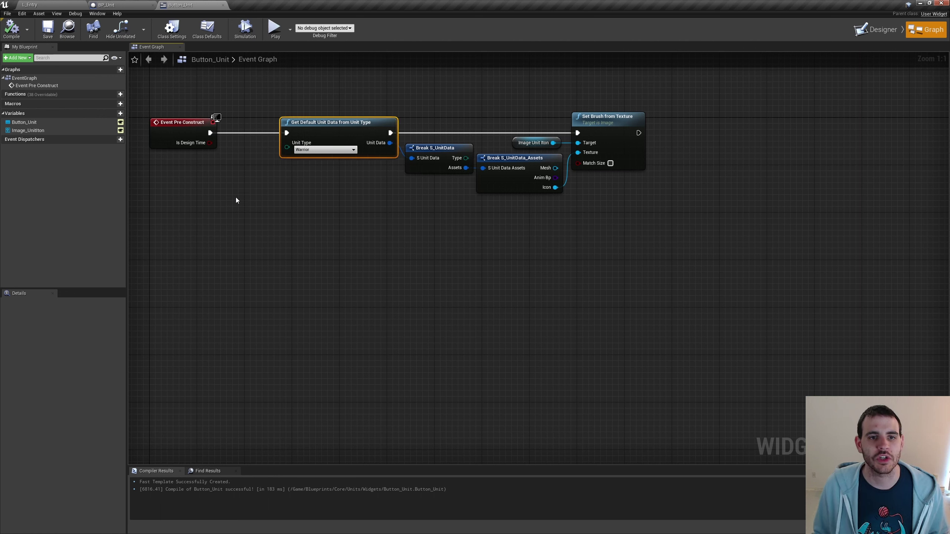
# - Promote the Unit Type pin to an instance-editable UnitType variable and compile Button_Unit
pyautogui.rightClick(287, 146)
pyautogui.click(320, 155)
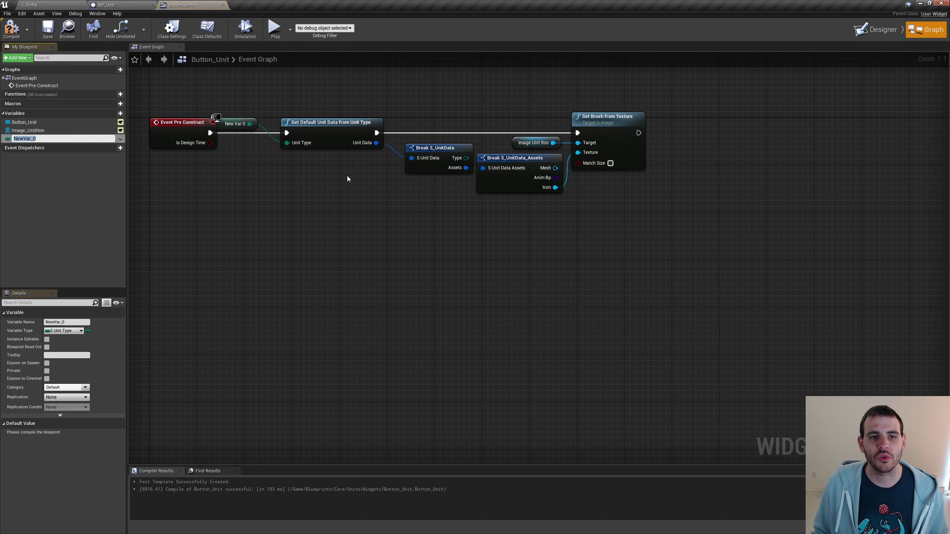
pyautogui.write('UnitType')
pyautogui.press('Return')
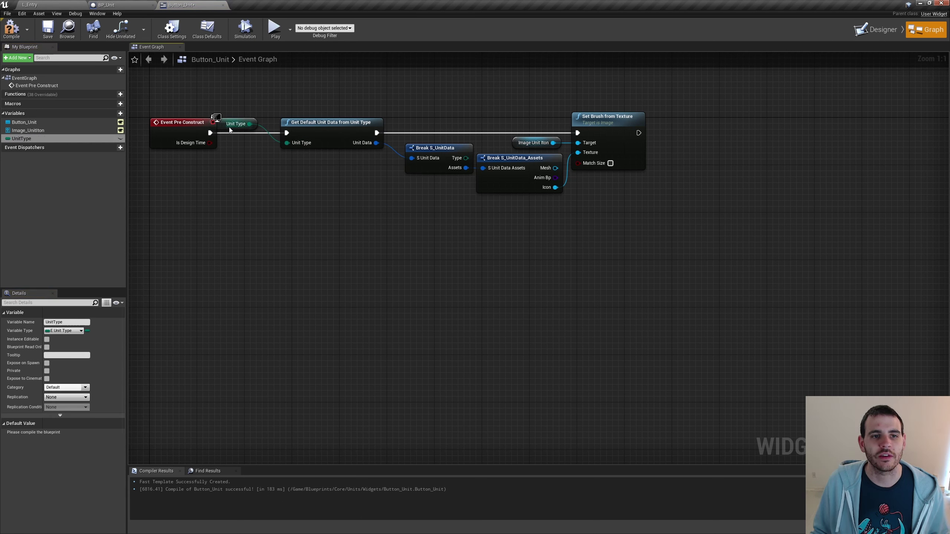
pyautogui.moveTo(230, 130); pyautogui.dragTo(244, 149)
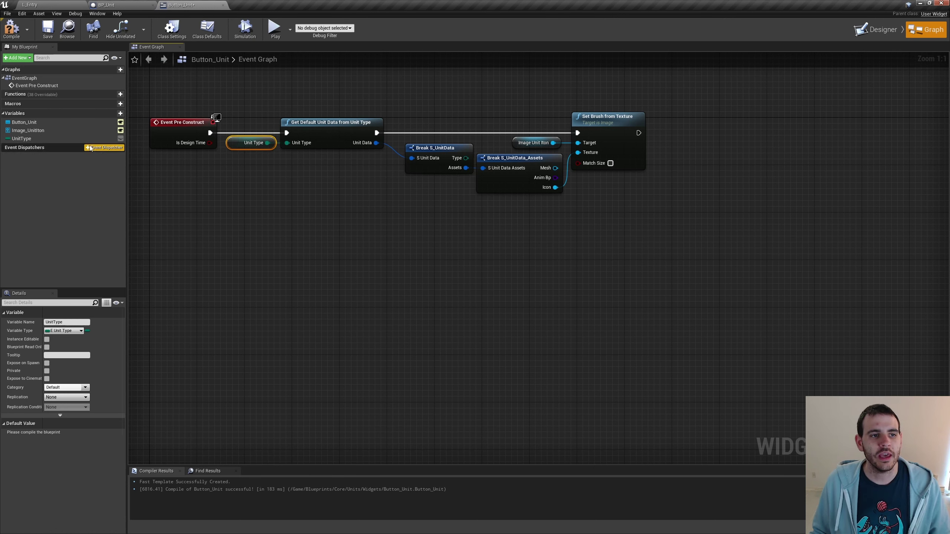
pyautogui.click(120, 139)
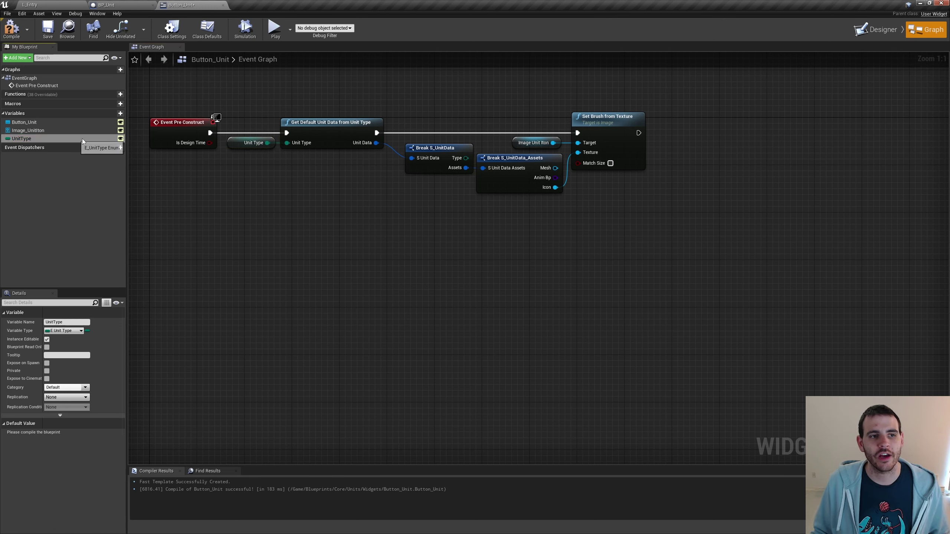
pyautogui.click(13, 38)
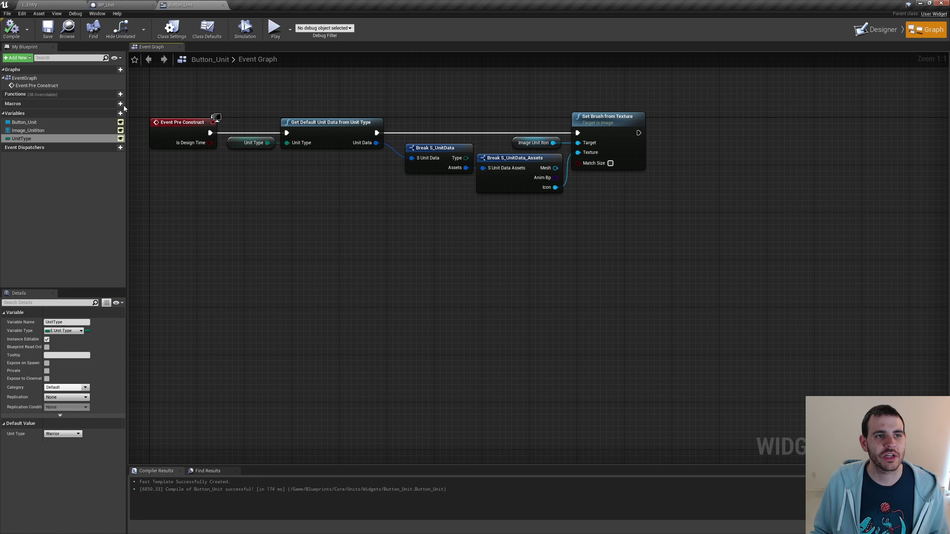
pyautogui.click(865, 35)
pyautogui.click(42, 193)
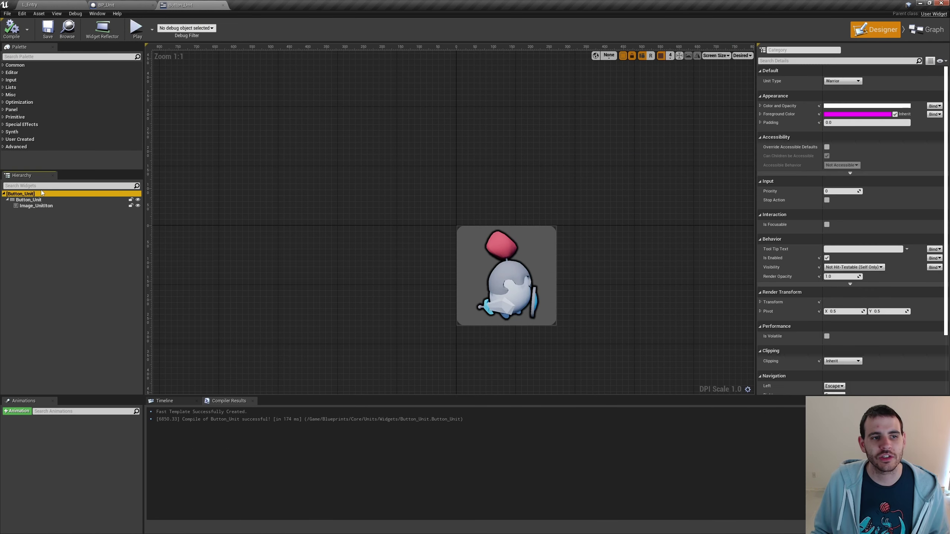
pyautogui.click(842, 81)
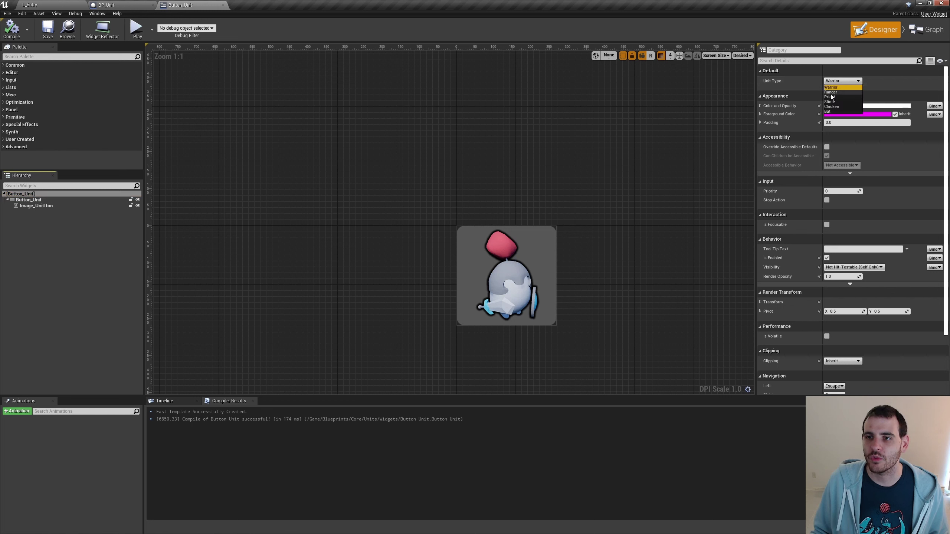
pyautogui.click(837, 94)
pyautogui.click(838, 82)
pyautogui.press('Down')
pyautogui.press('Down')
pyautogui.press('Down')
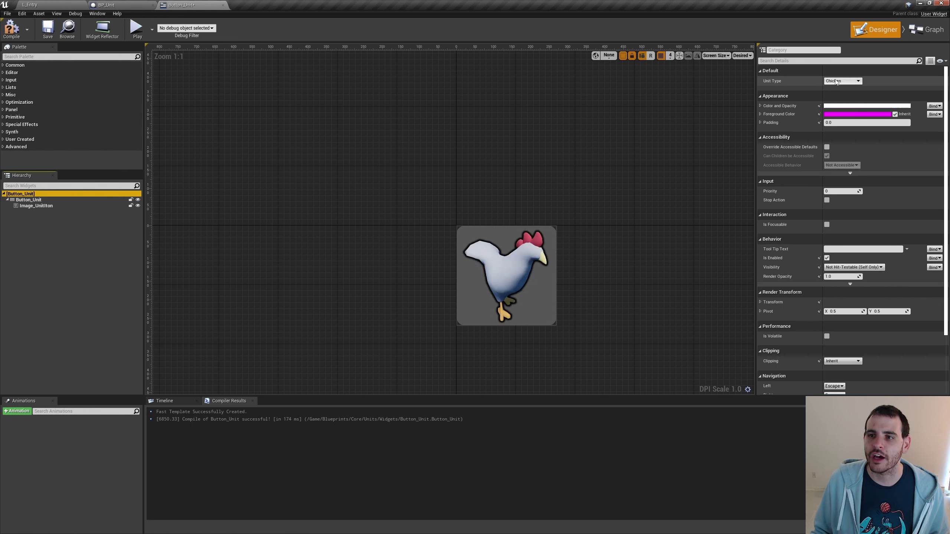
pyautogui.click(827, 111)
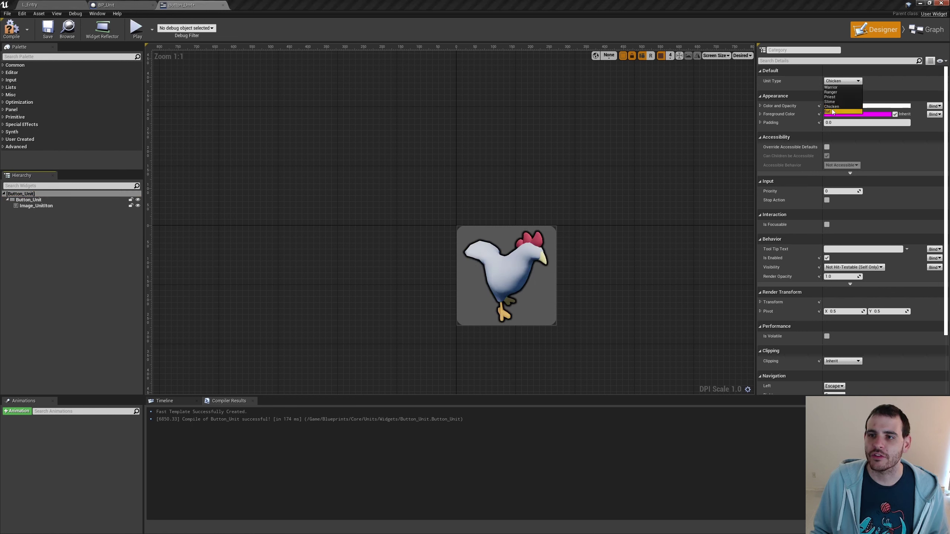
pyautogui.click(835, 81)
pyautogui.click(834, 88)
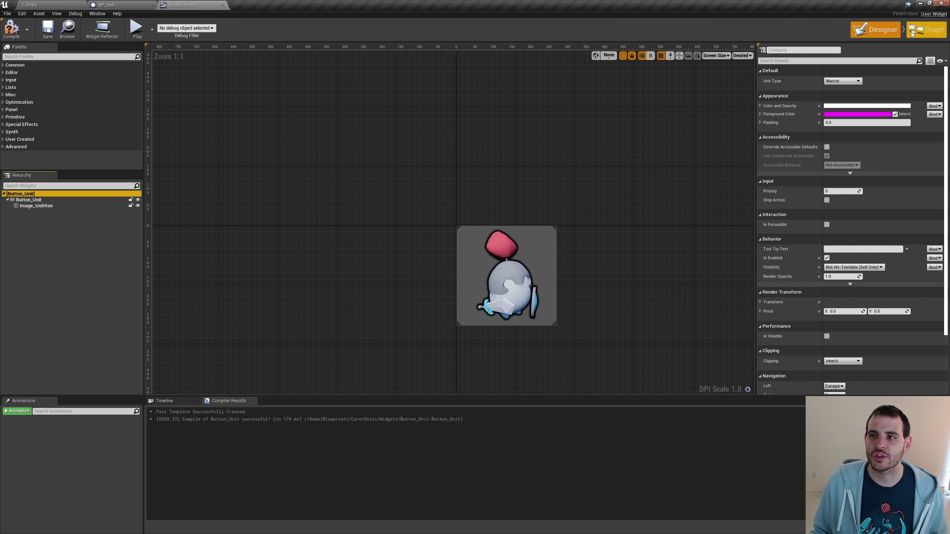
pyautogui.click(911, 33)
# - Check the IsLookingRight getter and Select node (-1.0/1.0) driving Image Unit Icon's render scale X
pyautogui.moveTo(692, 263); pyautogui.dragTo(664, 179)
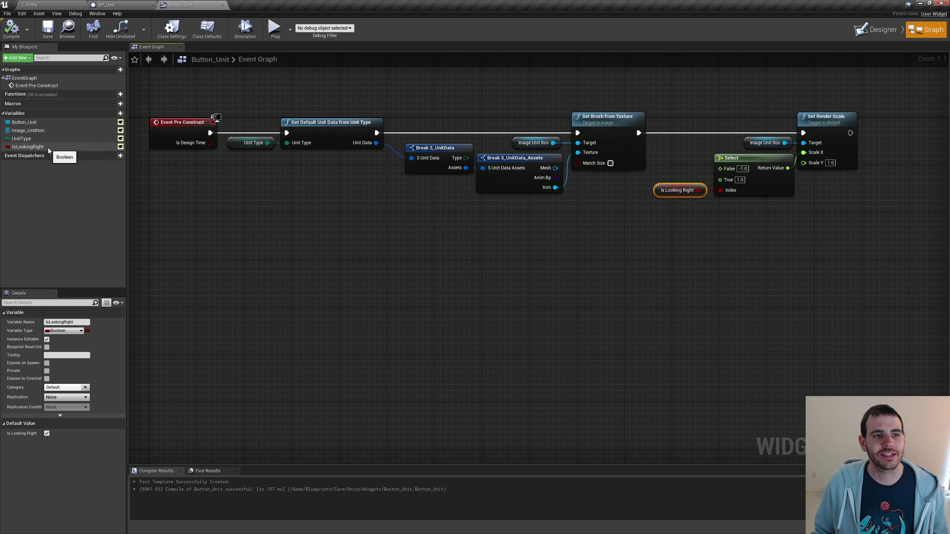
pyautogui.click(24, 146)
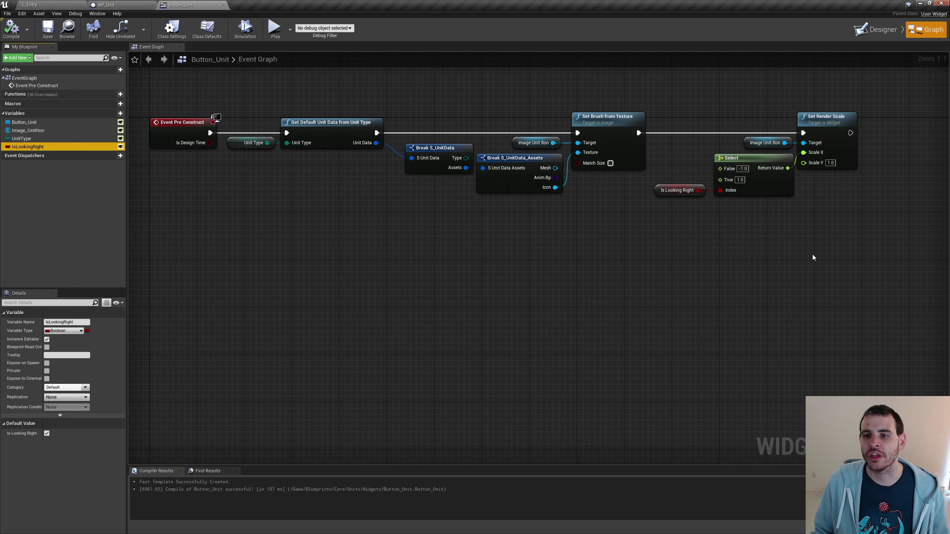
pyautogui.click(679, 190)
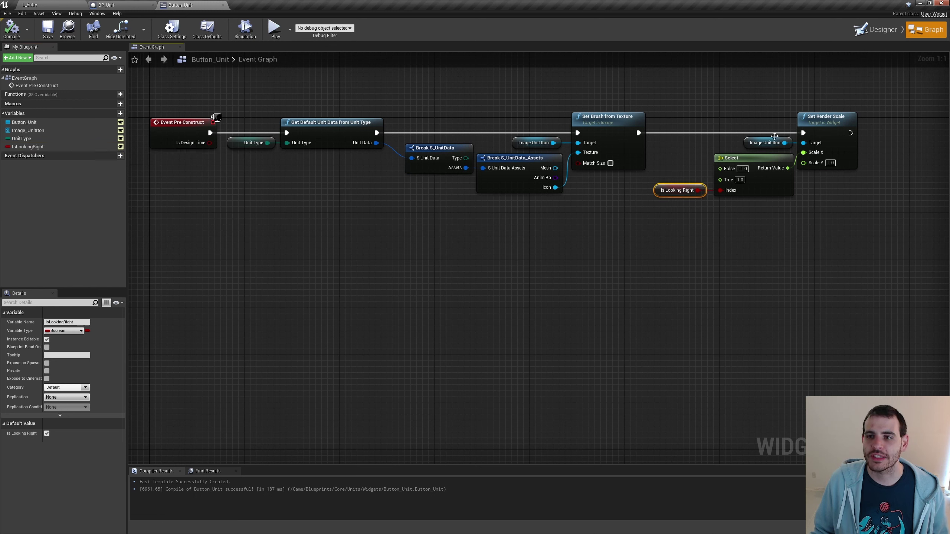
pyautogui.click(774, 137)
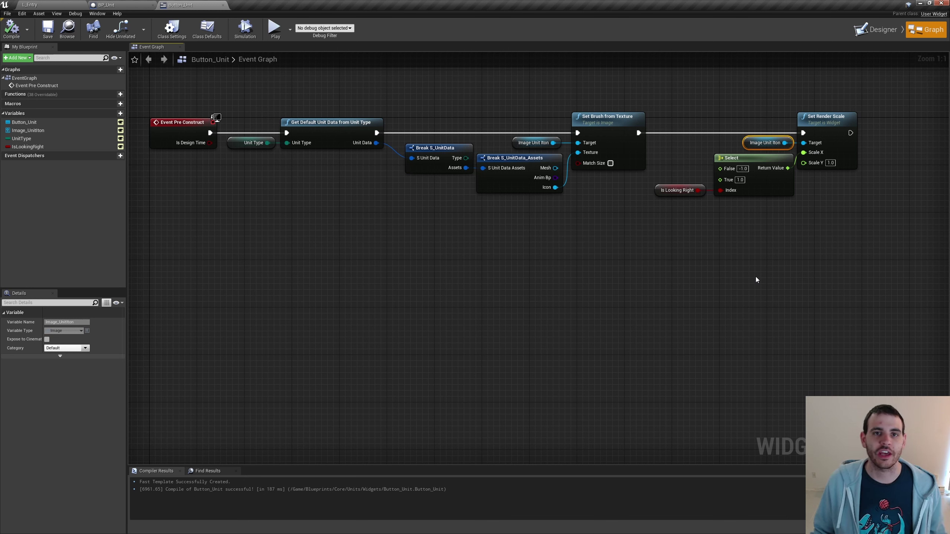
pyautogui.click(823, 165)
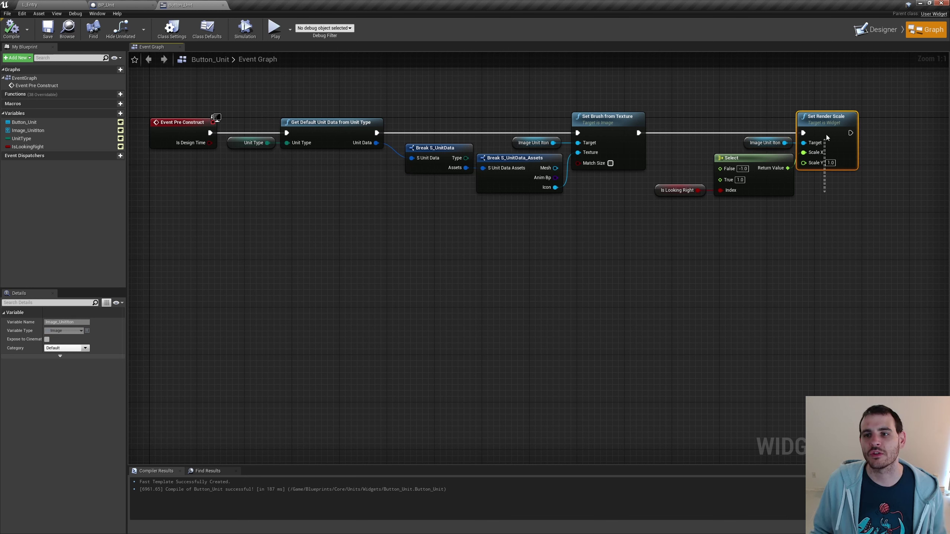
pyautogui.click(755, 188)
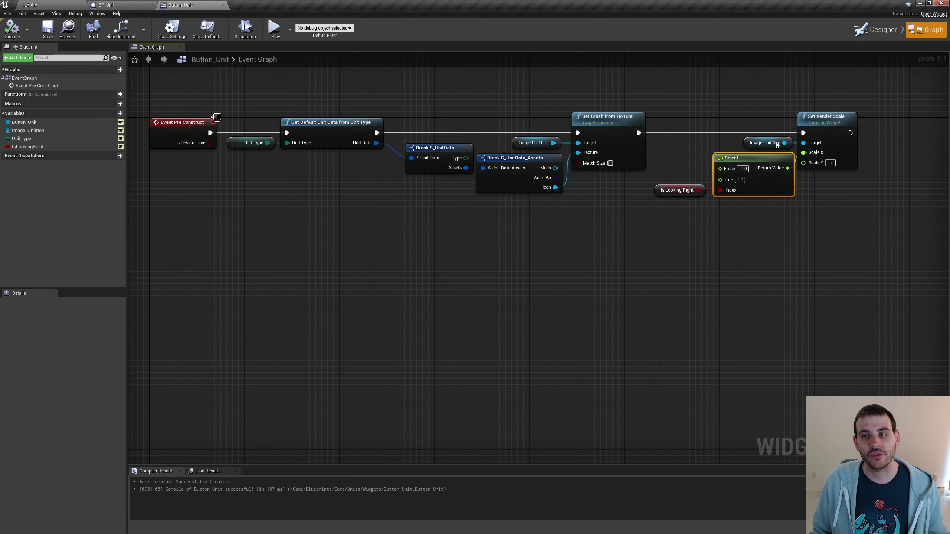
pyautogui.click(789, 95)
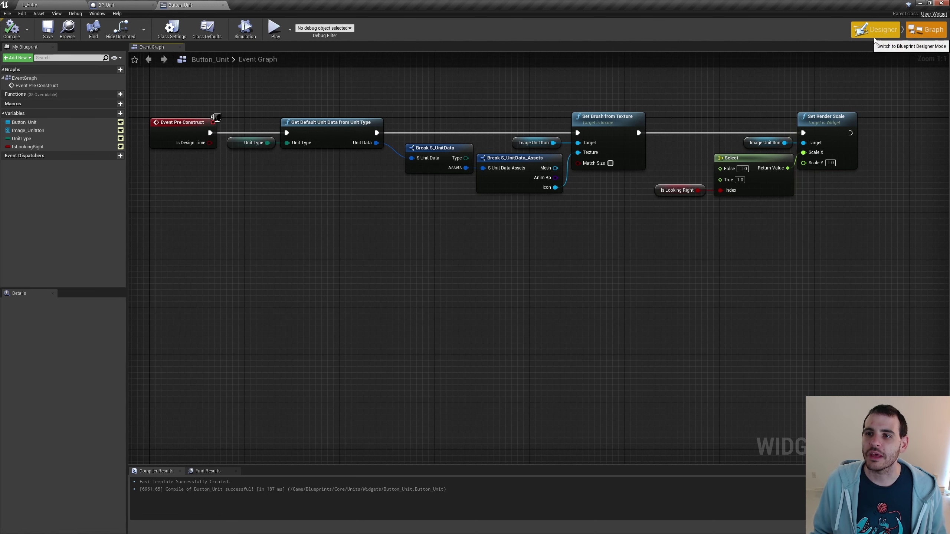
pyautogui.click(873, 30)
# - Toggle Is Looking Right on the root widget to watch the Chicken icon flip
pyautogui.click(21, 194)
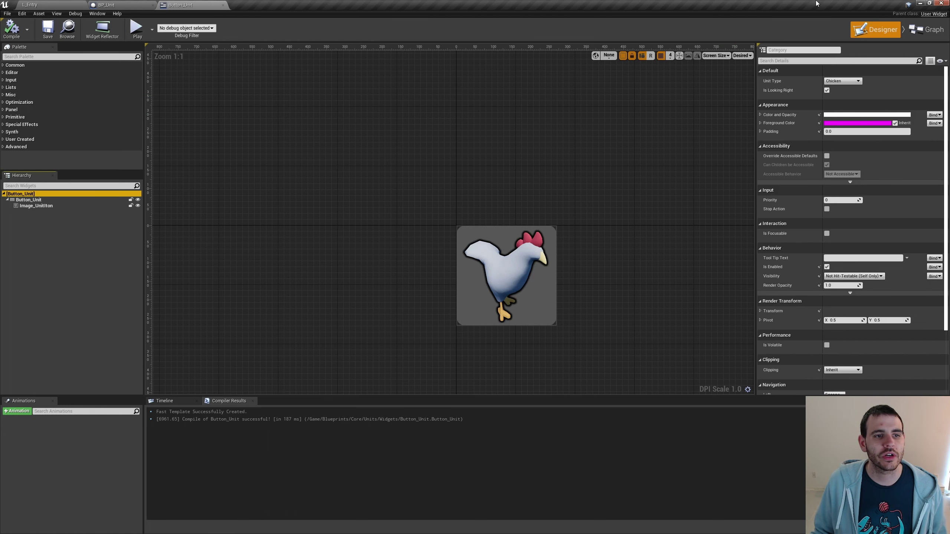
pyautogui.click(827, 91)
pyautogui.click(826, 91)
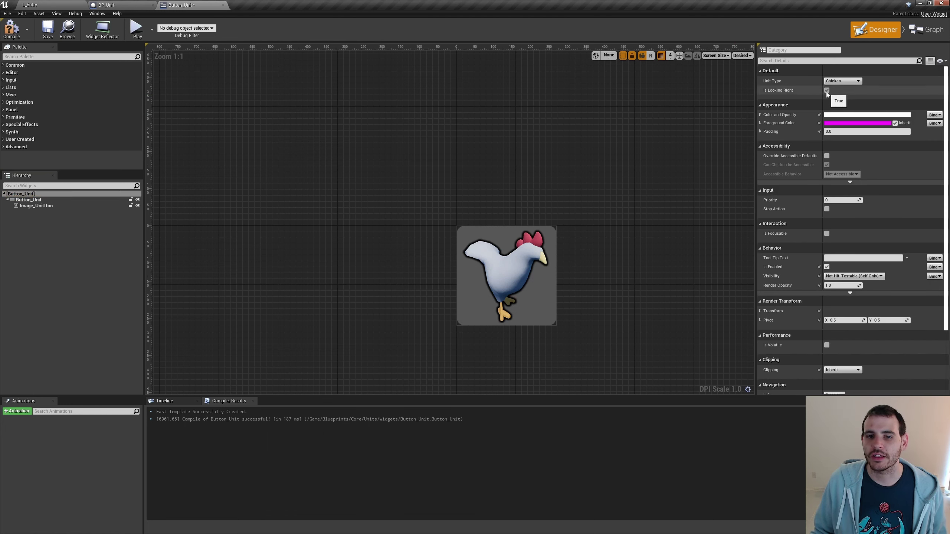
pyautogui.click(826, 91)
pyautogui.click(826, 90)
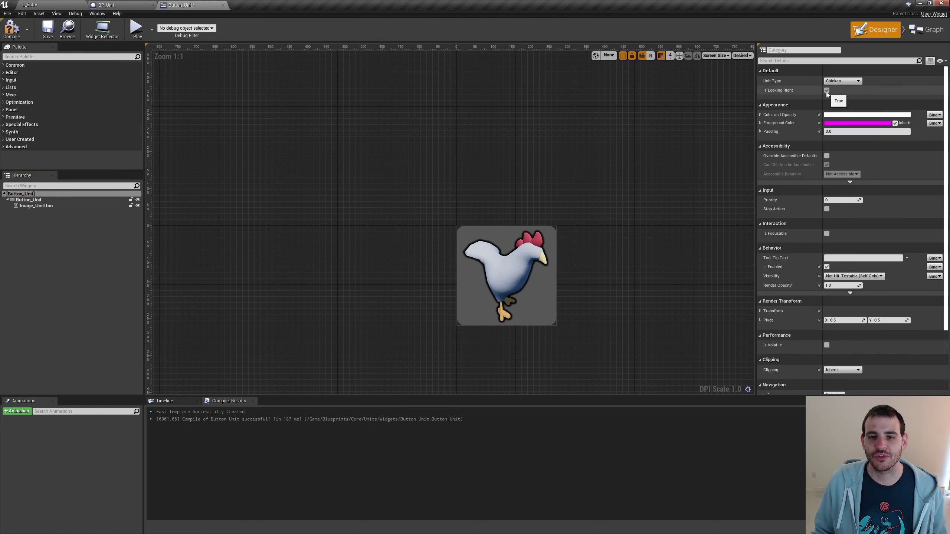
pyautogui.click(826, 91)
pyautogui.click(826, 91)
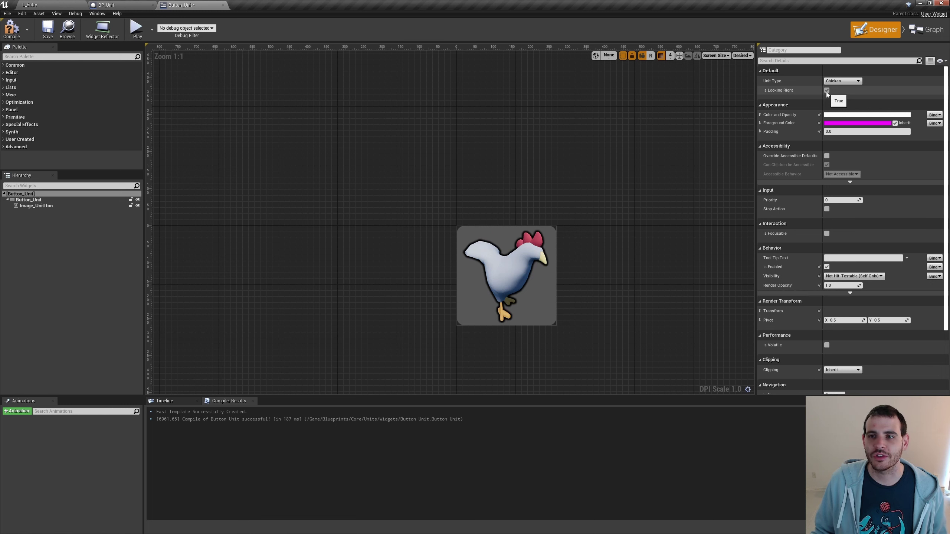
pyautogui.click(842, 81)
# - Switch Unit Type to Ranger, Priest and Bat, flipping each with Is Looking Right
pyautogui.click(840, 98)
pyautogui.click(826, 91)
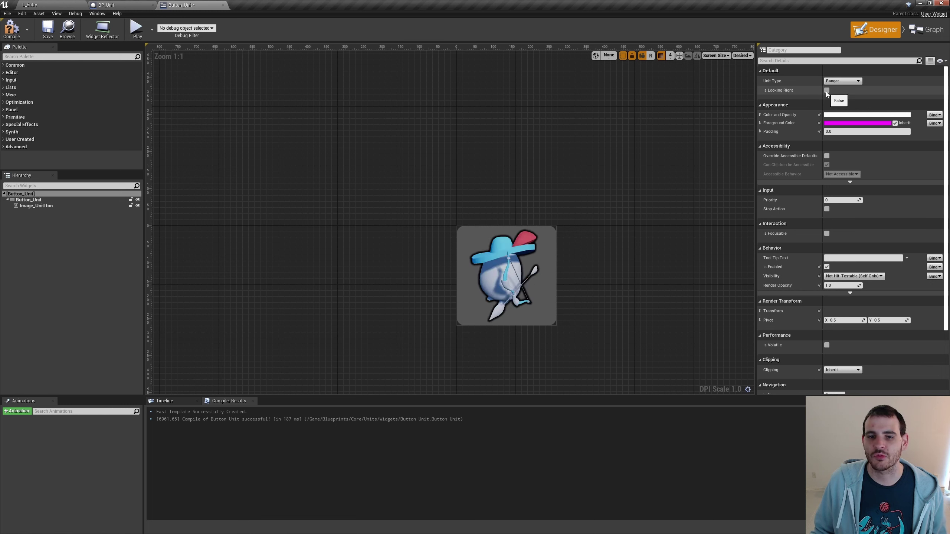
pyautogui.click(826, 91)
pyautogui.click(842, 81)
pyautogui.click(840, 97)
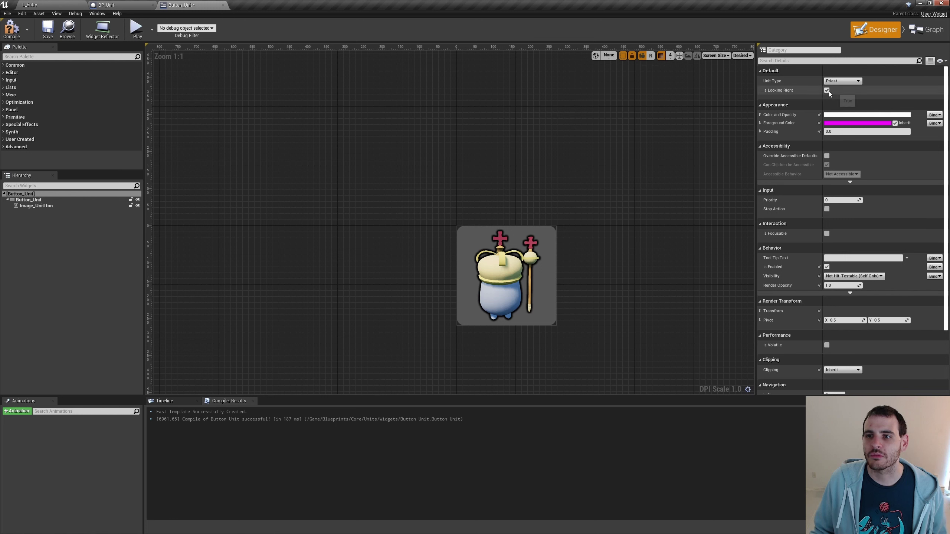
pyautogui.click(826, 91)
pyautogui.click(826, 91)
pyautogui.click(841, 81)
pyautogui.click(827, 111)
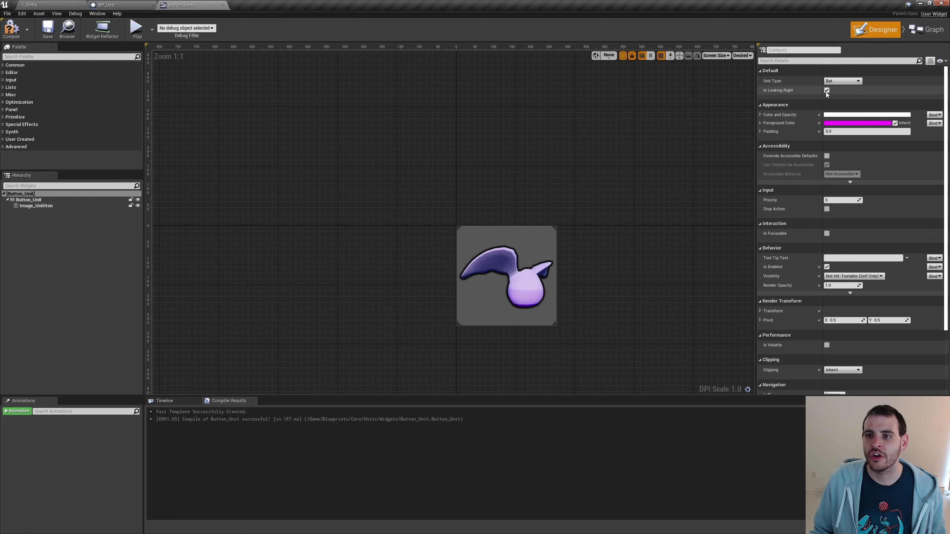
pyautogui.click(826, 91)
pyautogui.click(826, 91)
pyautogui.click(827, 89)
# - Set Unit Type back to Warrior looking right, then compile and save Button_Unit
pyautogui.click(841, 81)
pyautogui.click(835, 90)
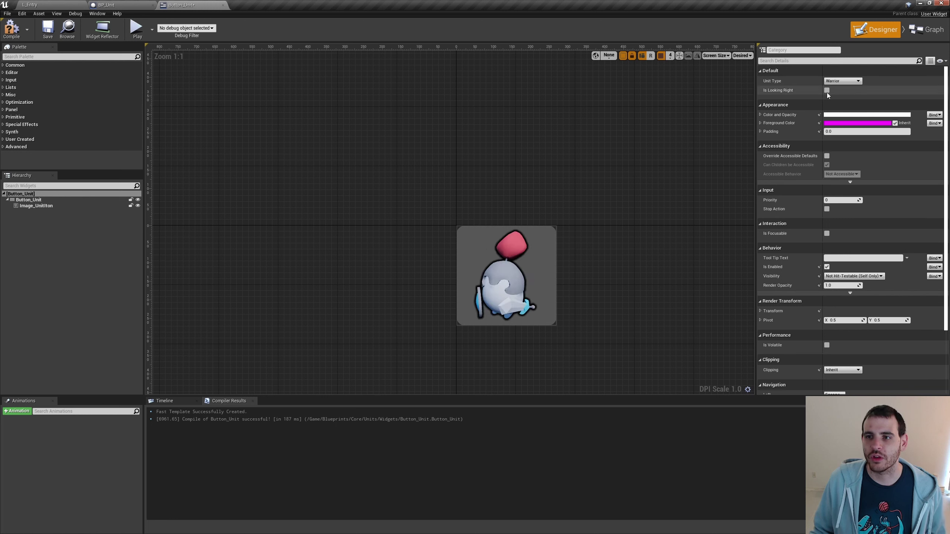
pyautogui.click(827, 91)
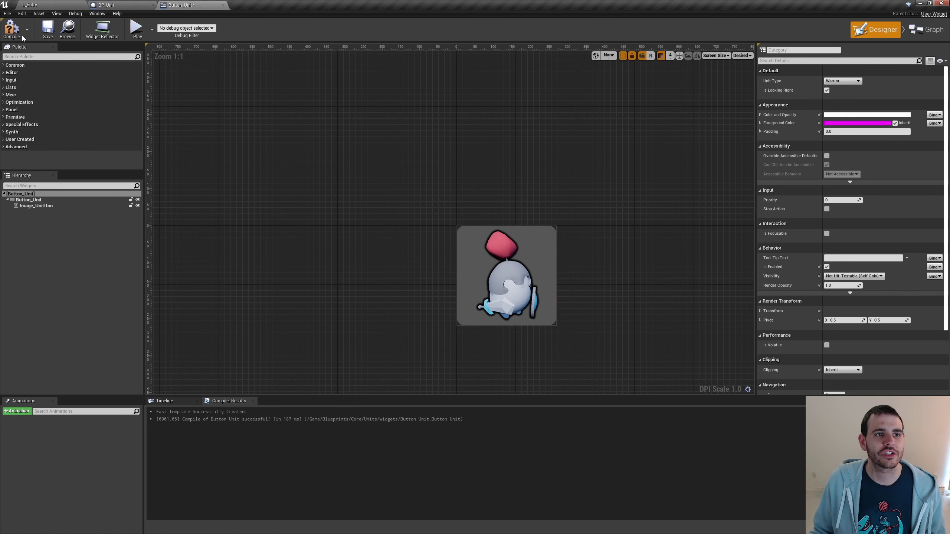
pyautogui.click(12, 30)
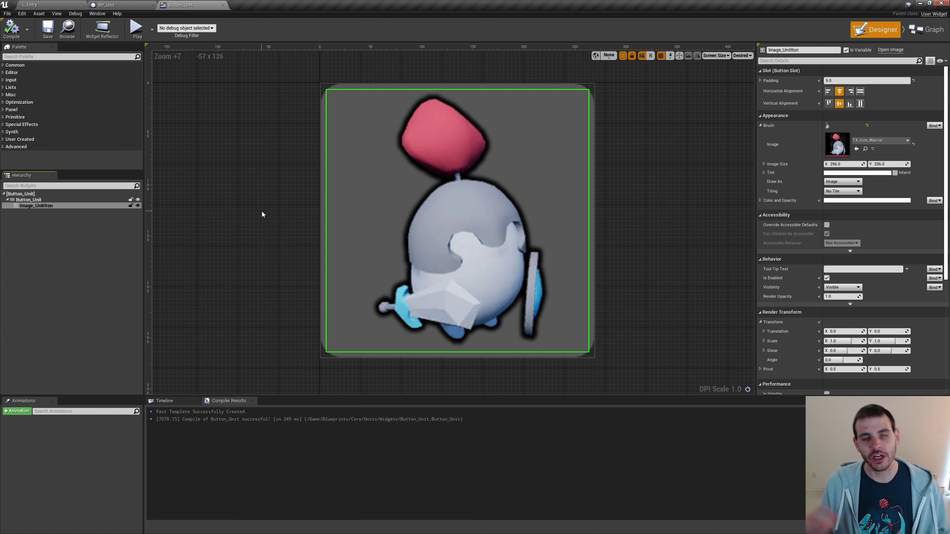
# - Wrap the Button_Unit button with a Border from the Hierarchy and compile with F7
pyautogui.click(264, 233)
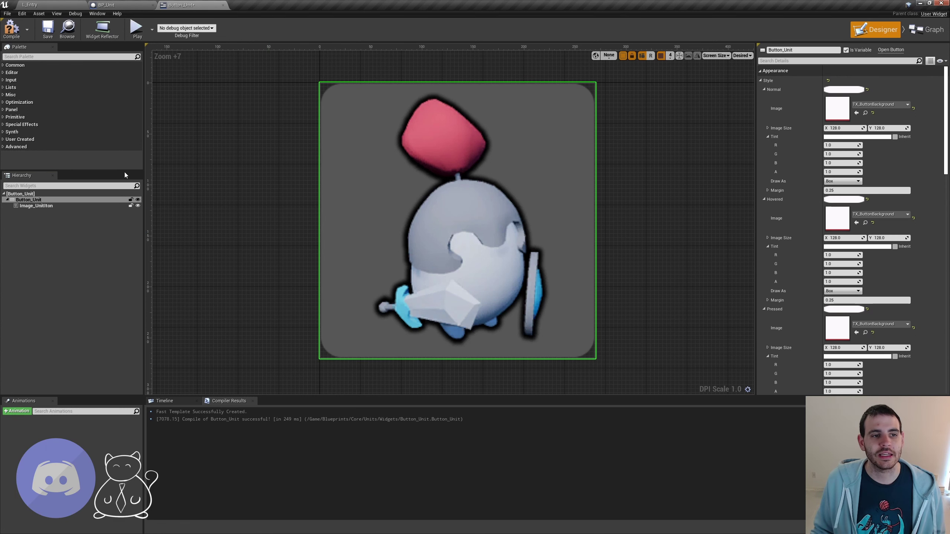
pyautogui.click(43, 199)
pyautogui.rightClick(44, 202)
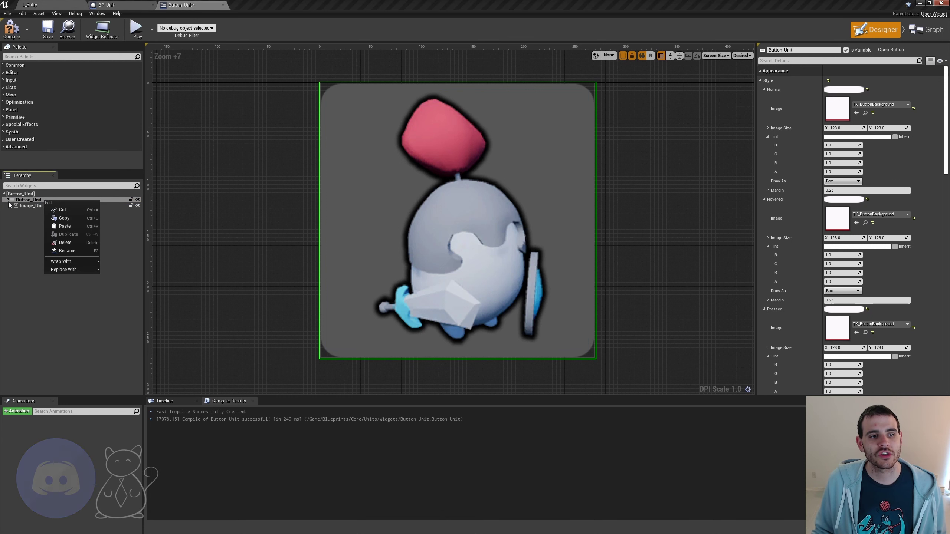
pyautogui.moveTo(63, 262)
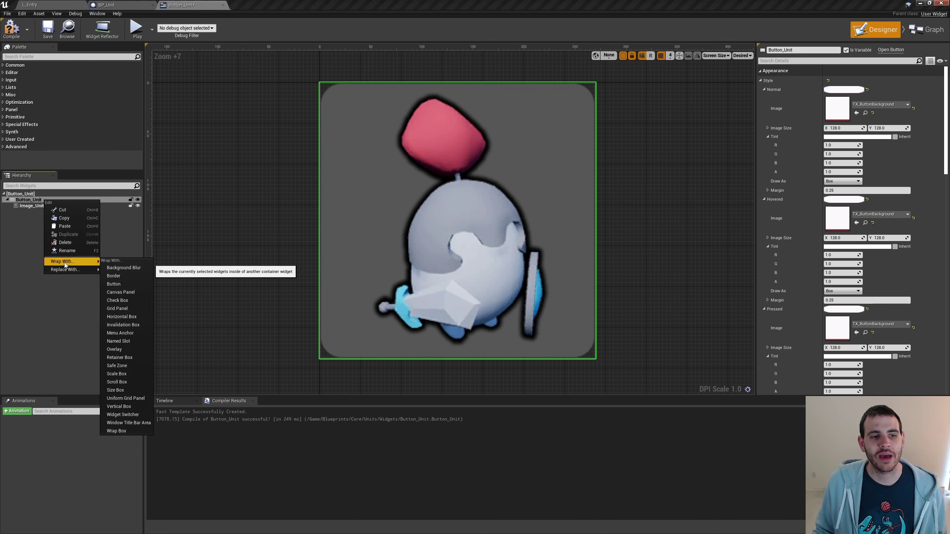
pyautogui.click(122, 277)
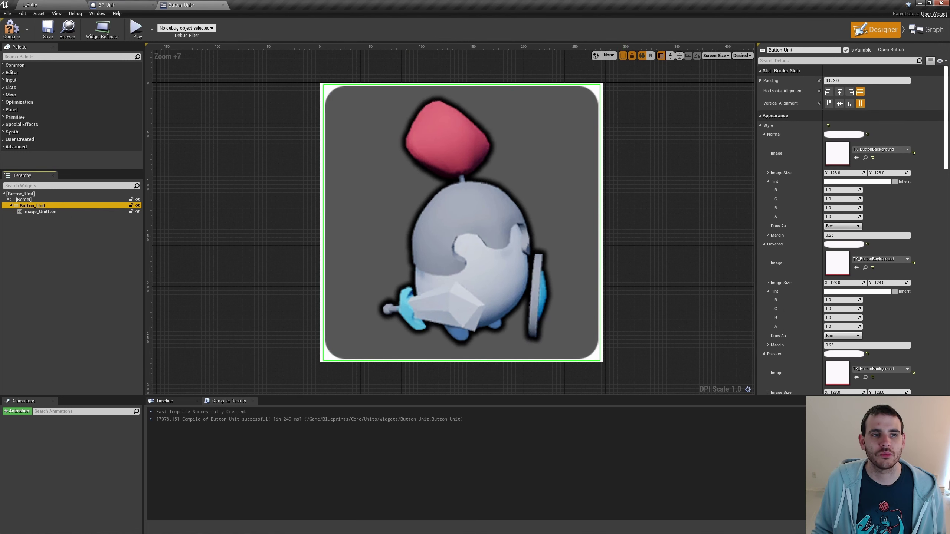
pyautogui.press('F7')
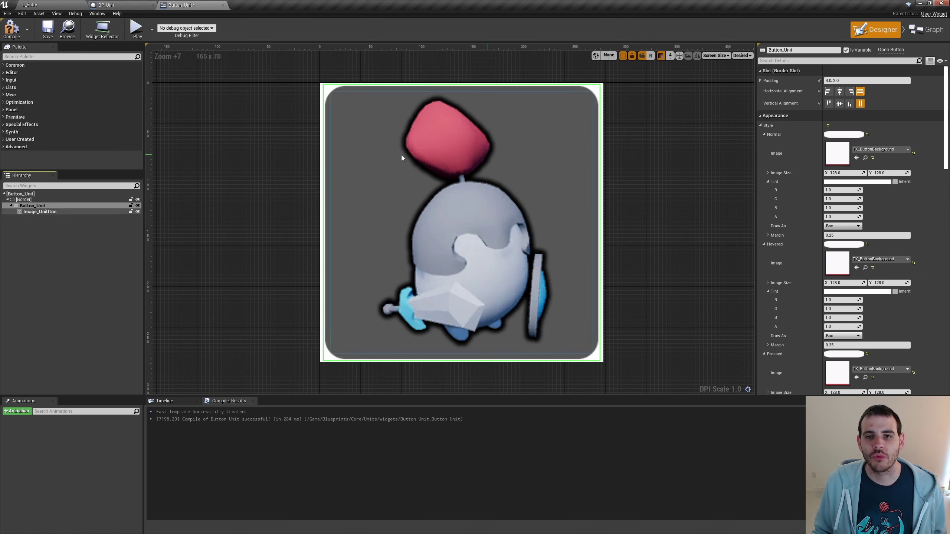
# - Give the Border a TX_ButtonBackground brush drawn as Box with 0.25 margin, then compile
pyautogui.click(42, 199)
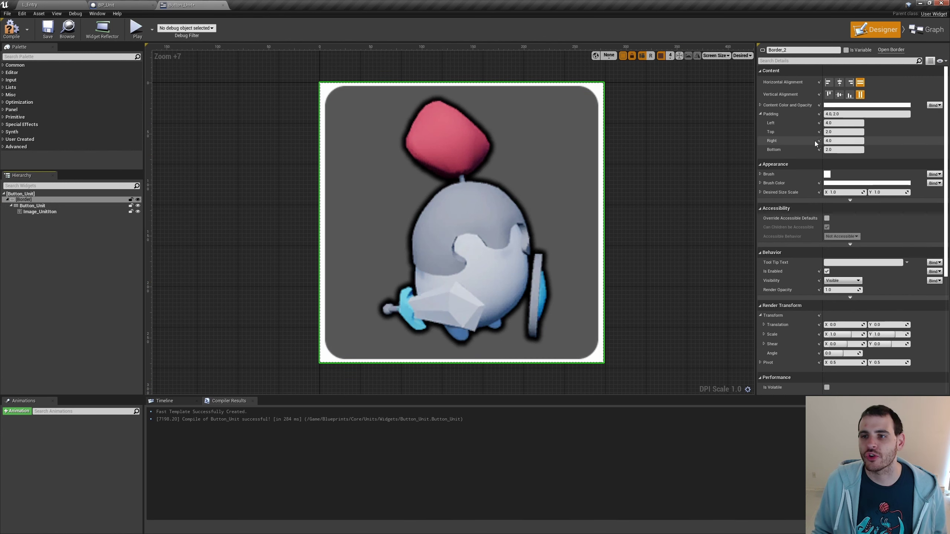
pyautogui.click(760, 174)
pyautogui.click(856, 197)
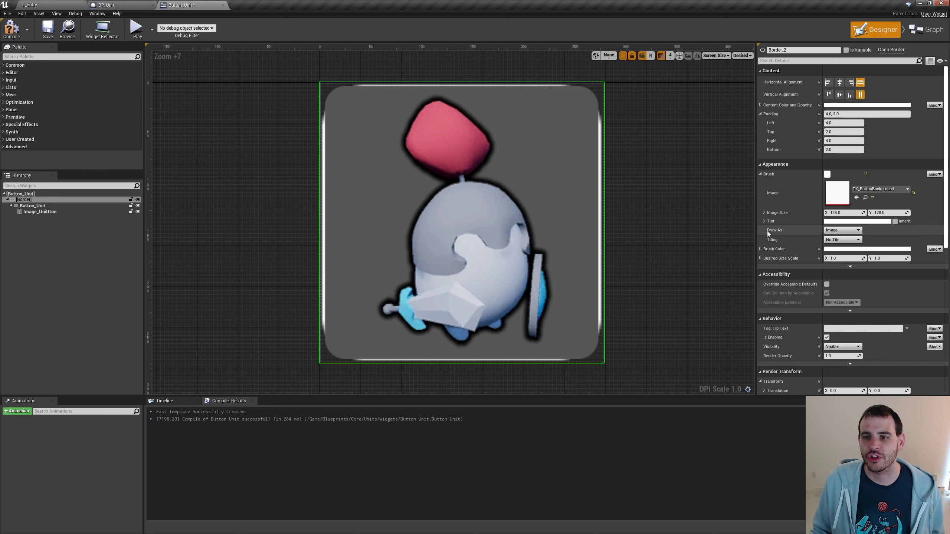
pyautogui.click(839, 230)
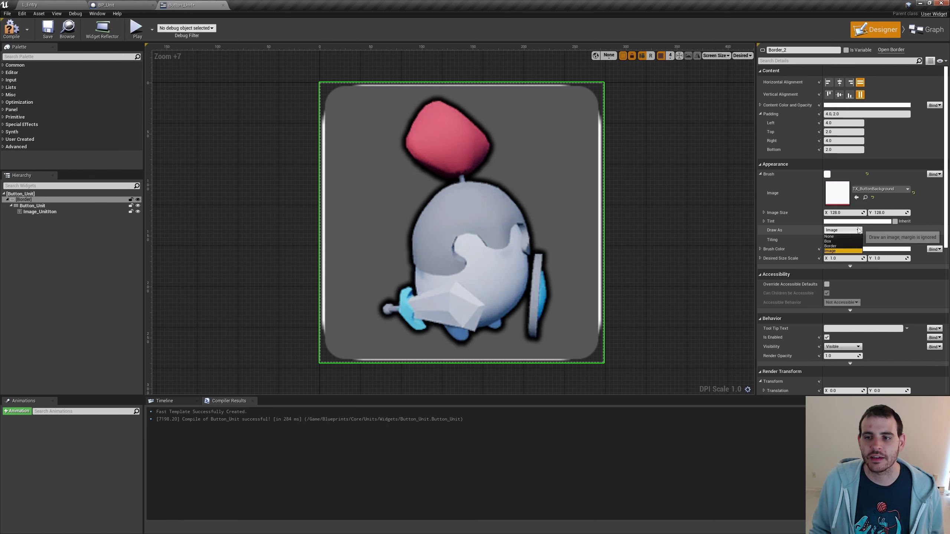
pyautogui.click(836, 242)
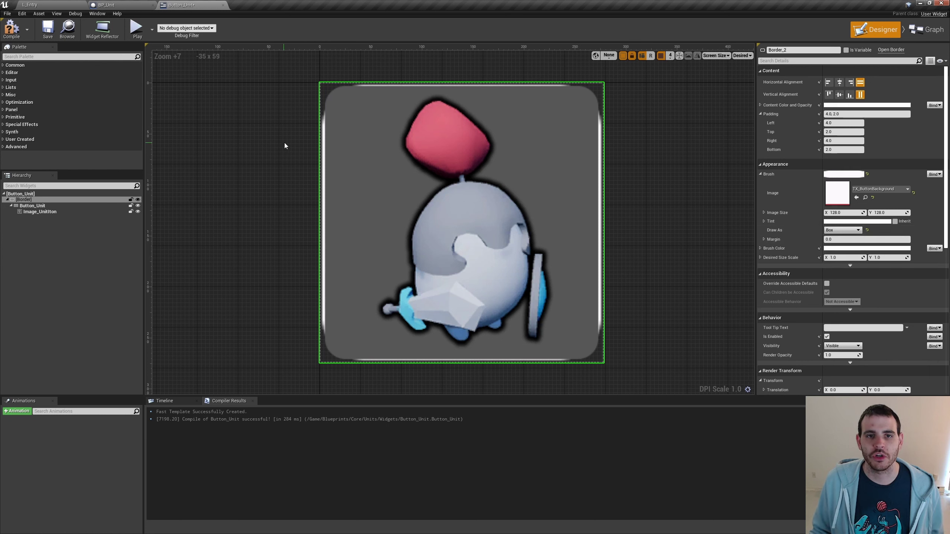
pyautogui.click(861, 239)
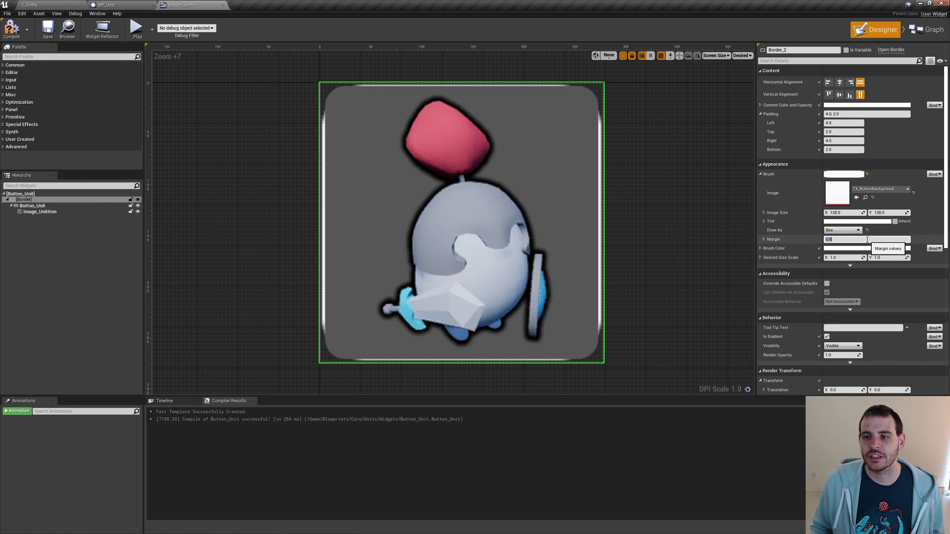
pyautogui.write('5')
pyautogui.press('Return')
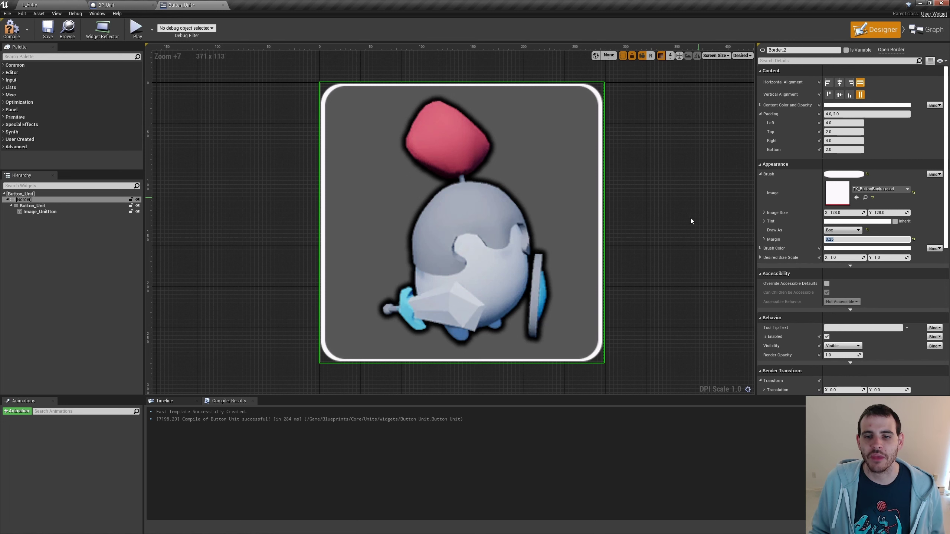
pyautogui.click(11, 28)
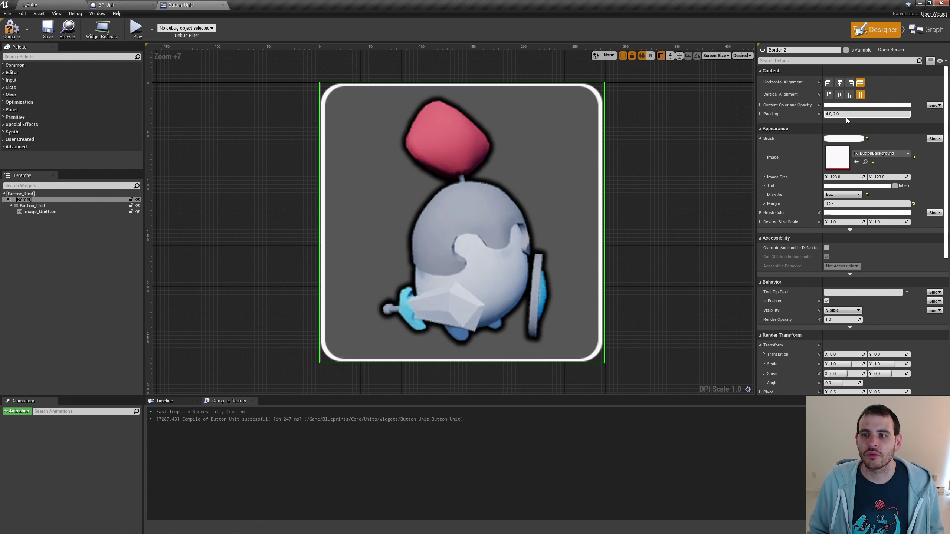
# - Set the border's padding to 5.0 and paste the blue tint colour
pyautogui.click(860, 114)
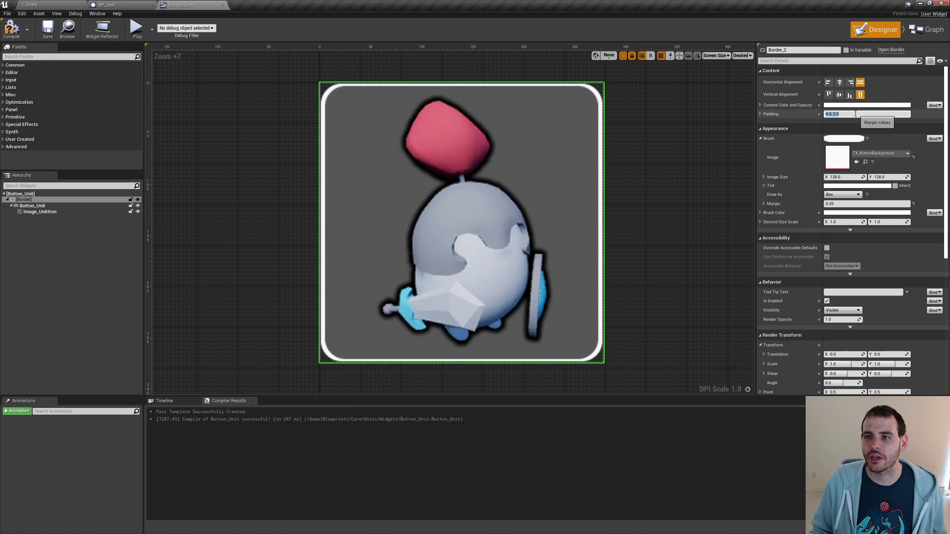
pyautogui.write('5')
pyautogui.press('Return')
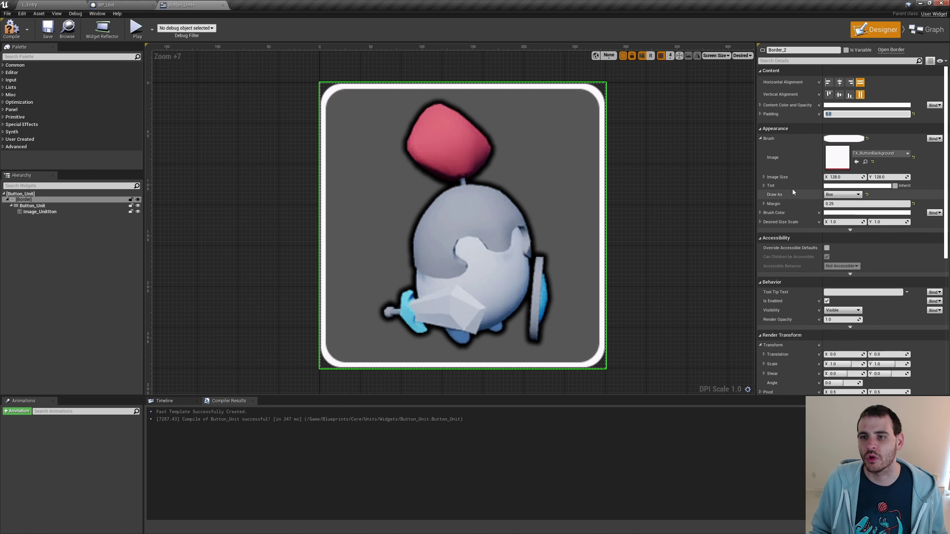
pyautogui.rightClick(848, 187)
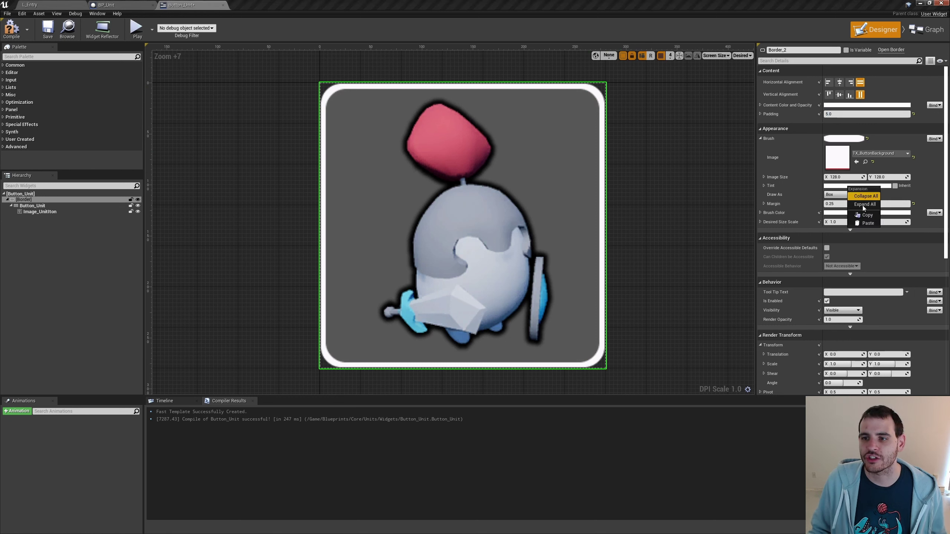
pyautogui.click(867, 223)
pyautogui.click(763, 186)
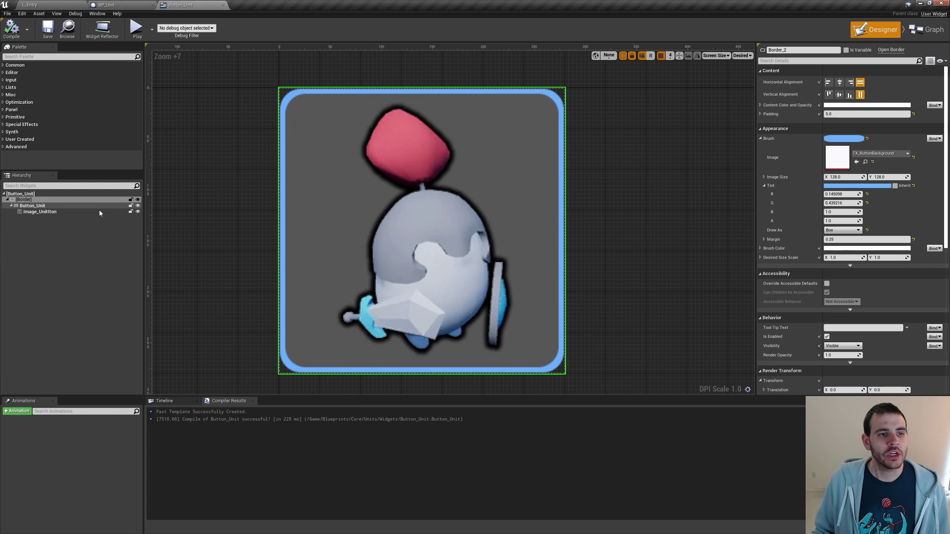
# - Rename the border to Border_IsSelected and tick Is Variable
pyautogui.click(35, 199)
pyautogui.click(22, 193)
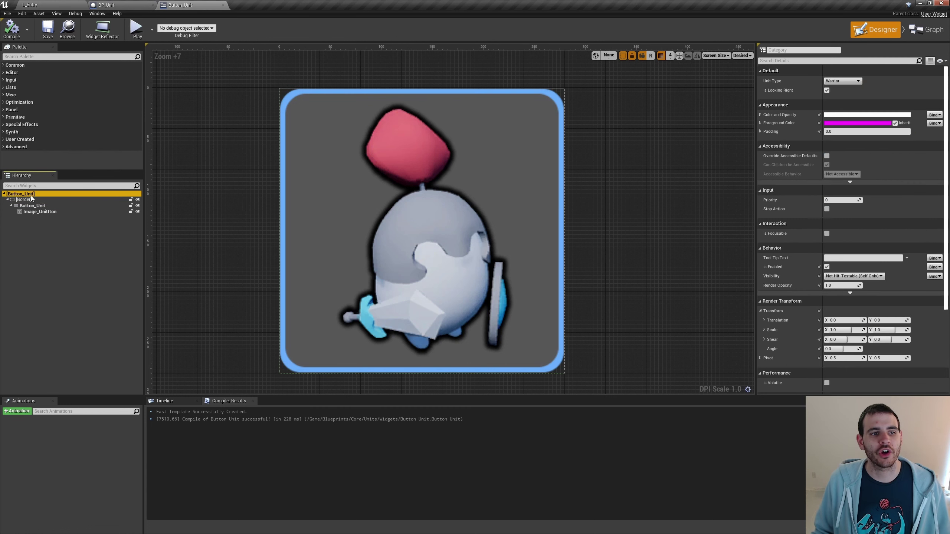
pyautogui.doubleClick(31, 200)
pyautogui.write('Border')
pyautogui.click(58, 201)
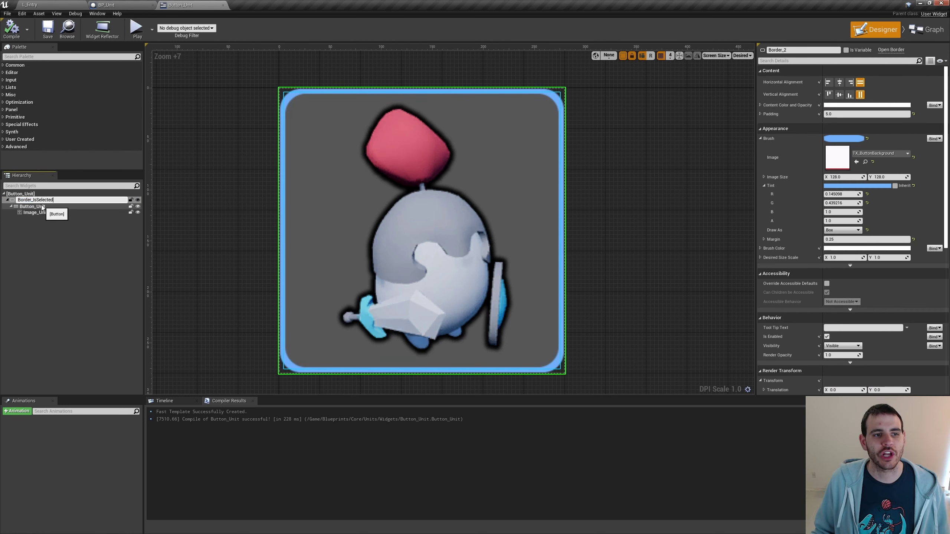
pyautogui.write('_IsSelected')
pyautogui.press('Return')
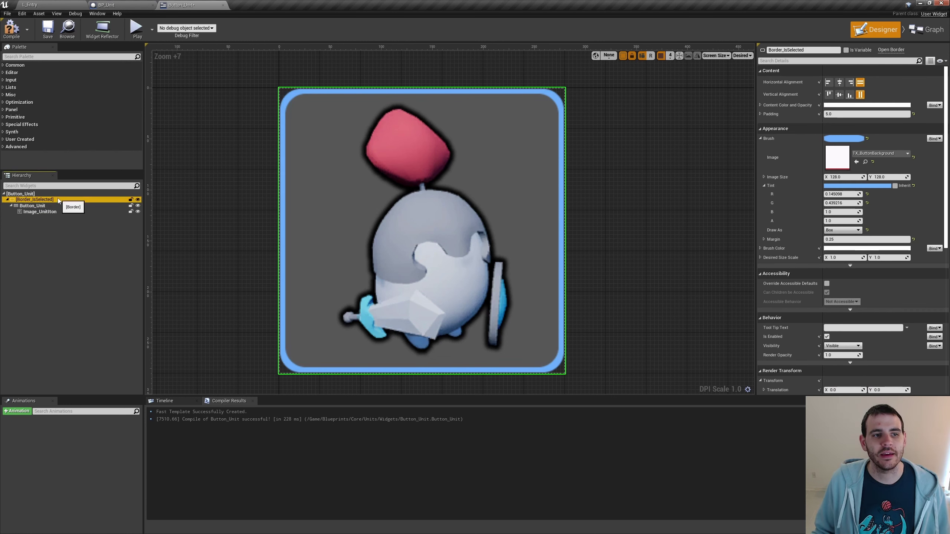
pyautogui.click(846, 50)
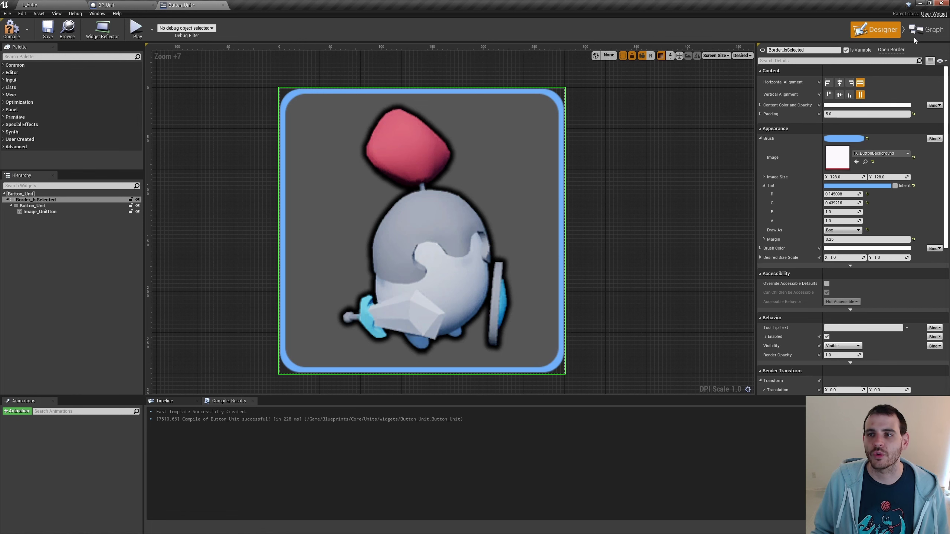
# - In the Graph, inspect the SET IsSelected node, IsSelected variable and Border_IsSelected reference
pyautogui.click(926, 32)
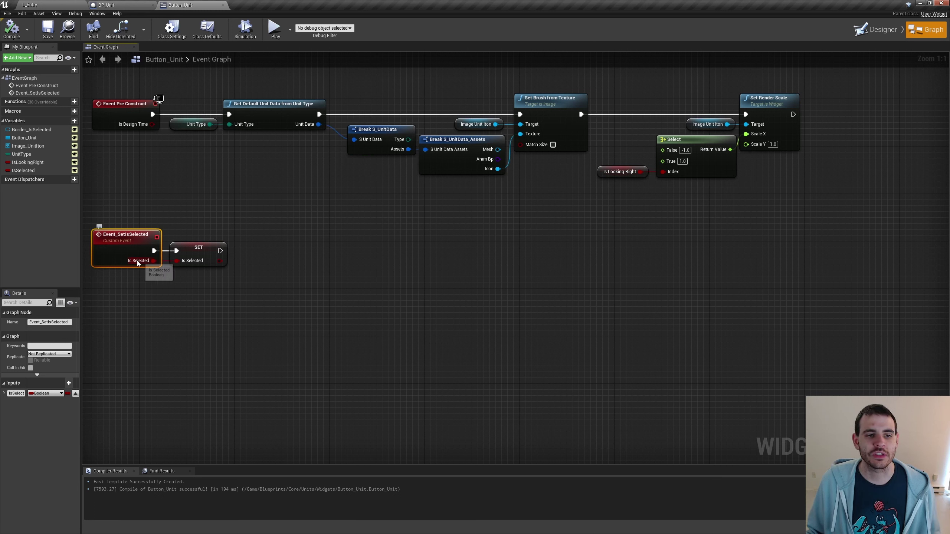
pyautogui.click(198, 256)
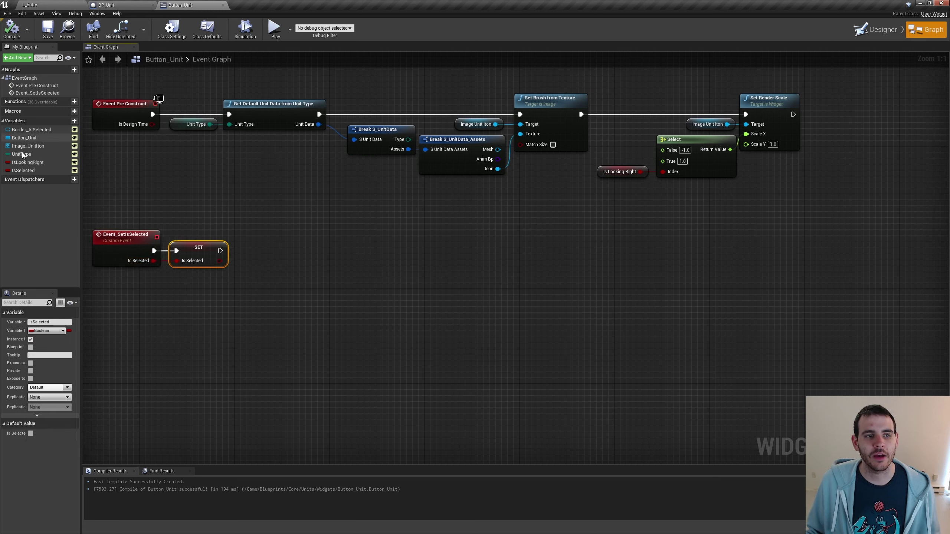
pyautogui.click(58, 171)
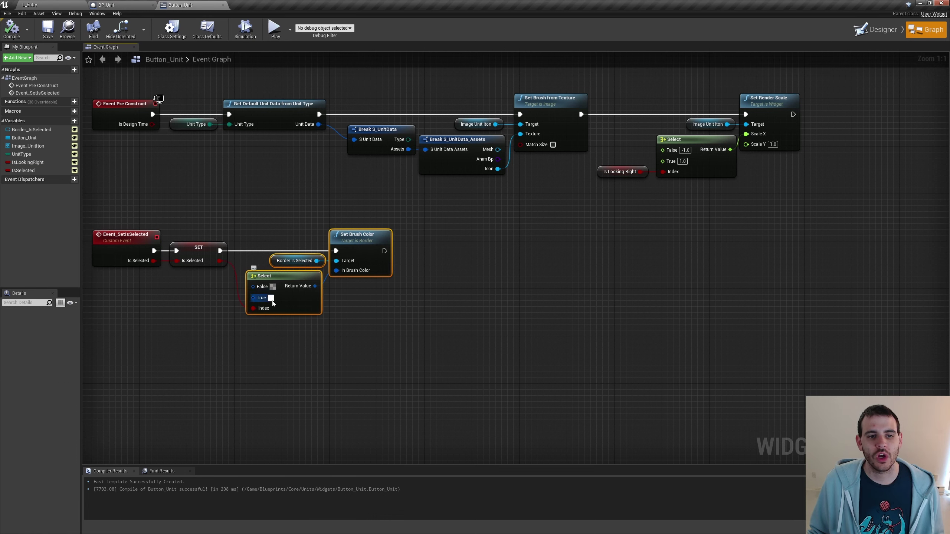
pyautogui.keyDown('ctrl'); pyautogui.click(284, 279); pyautogui.keyUp('ctrl')
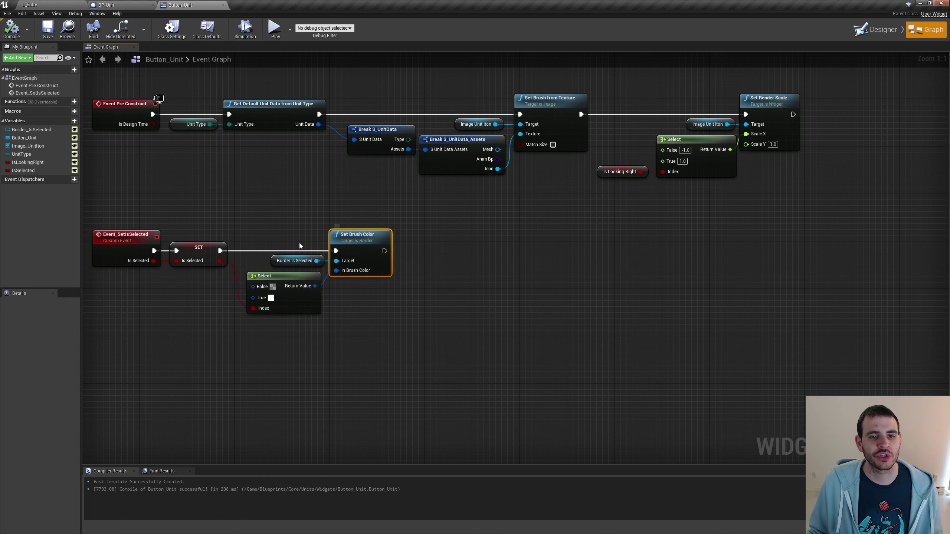
pyautogui.keyDown('ctrl'); pyautogui.click(372, 258); pyautogui.keyUp('ctrl')
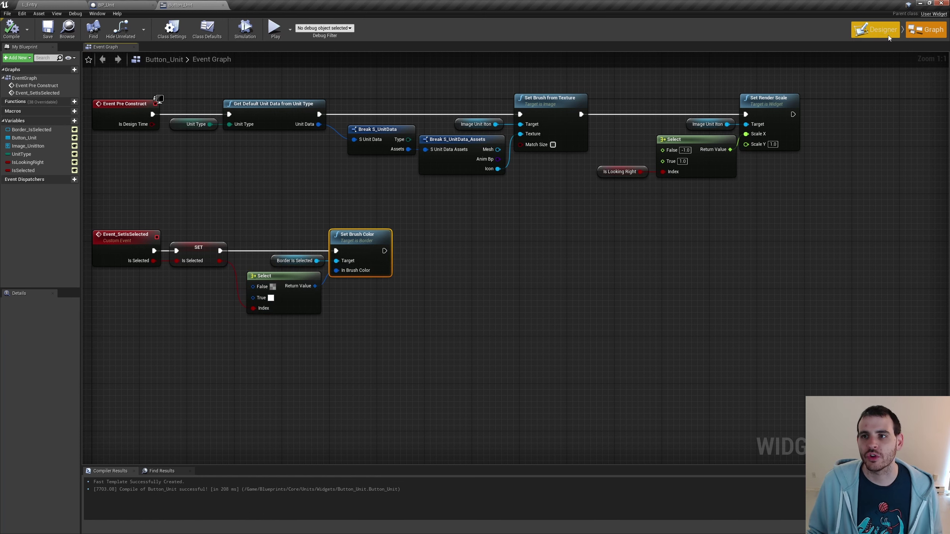
pyautogui.click(874, 29)
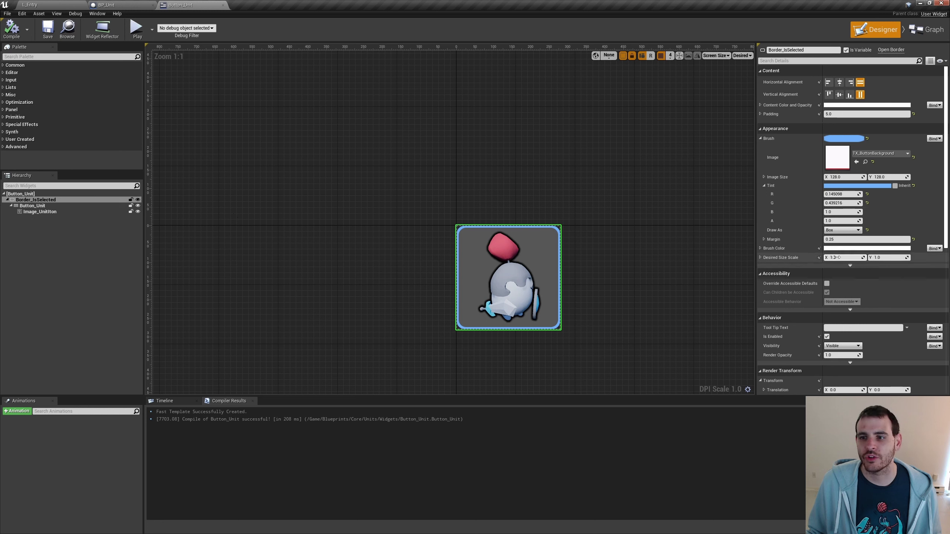
pyautogui.click(855, 252)
pyautogui.moveTo(768, 260); pyautogui.dragTo(672, 260)
pyautogui.moveTo(699, 318)
pyautogui.mouseDown()
pyautogui.moveTo(693, 293)
pyautogui.moveTo(696, 321)
pyautogui.mouseUp()
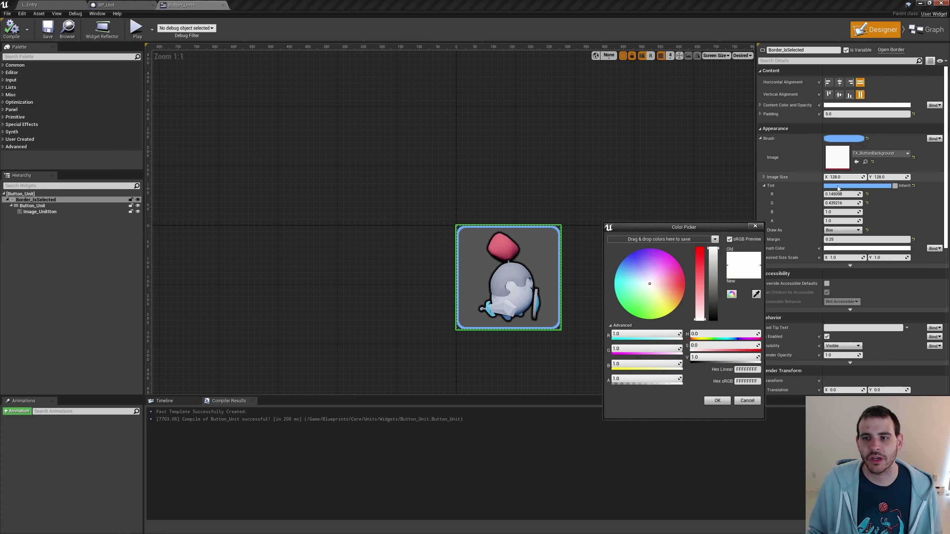
pyautogui.click(699, 253)
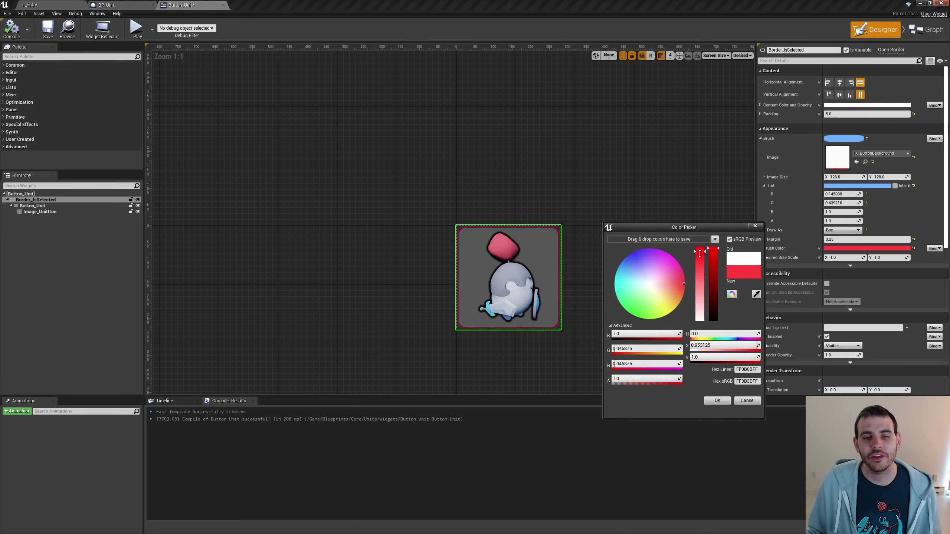
pyautogui.moveTo(700, 254); pyautogui.dragTo(699, 320)
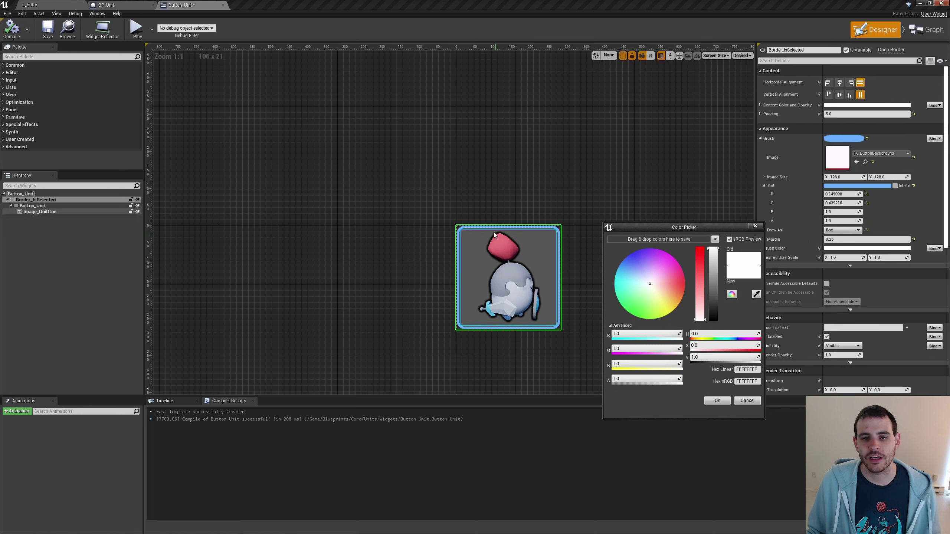
pyautogui.moveTo(668, 383)
pyautogui.mouseDown()
pyautogui.moveTo(614, 380)
pyautogui.moveTo(678, 380)
pyautogui.mouseUp()
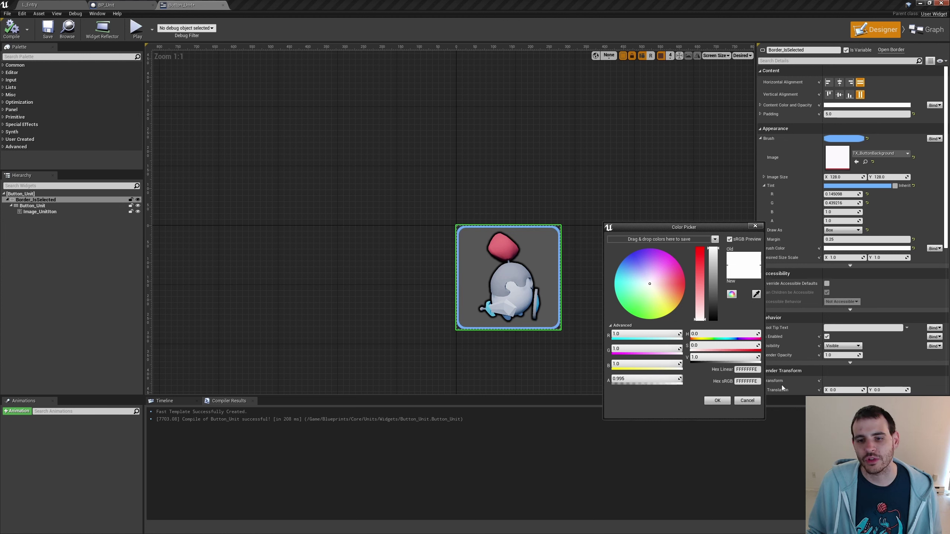
pyautogui.moveTo(669, 386); pyautogui.dragTo(651, 401)
pyautogui.click(717, 401)
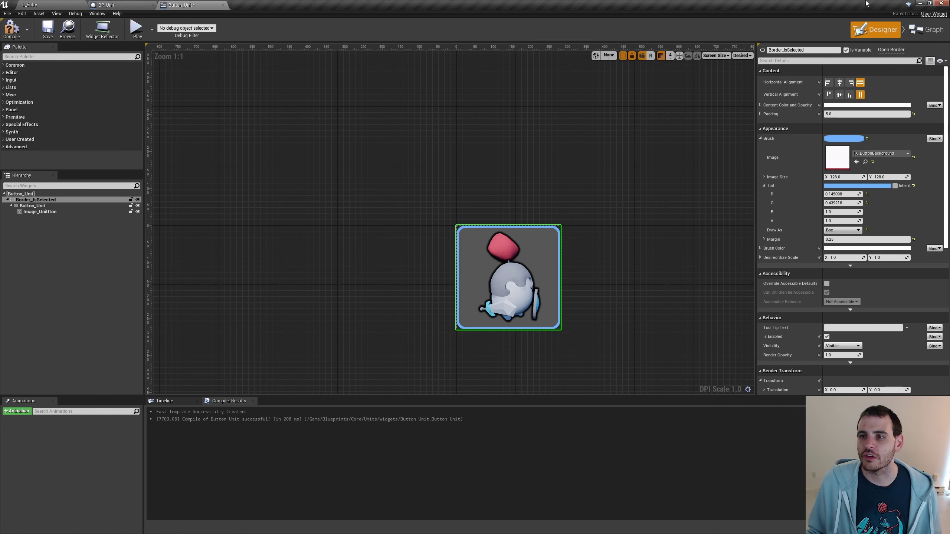
pyautogui.click(926, 29)
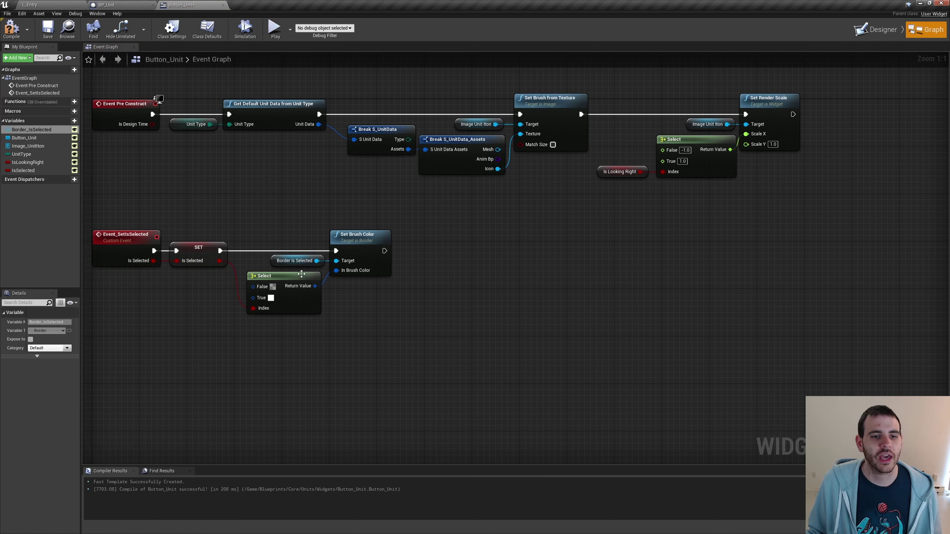
# - Open the Select node's False colour and raise its alpha to 0.94
pyautogui.click(270, 298)
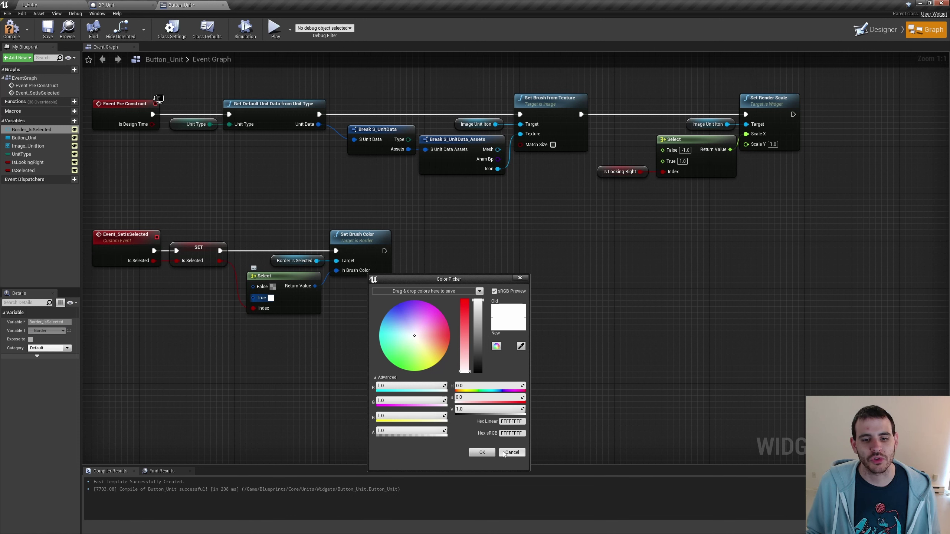
pyautogui.click(512, 452)
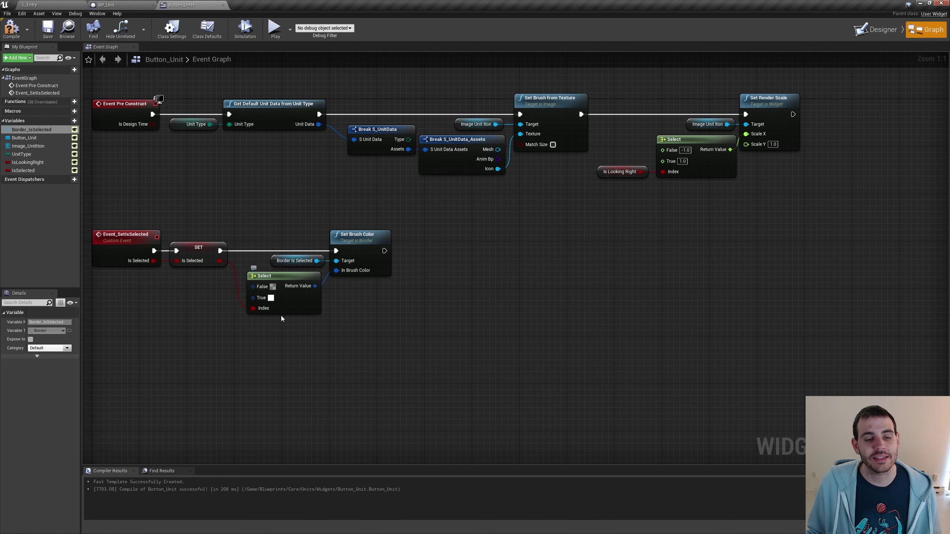
pyautogui.click(273, 286)
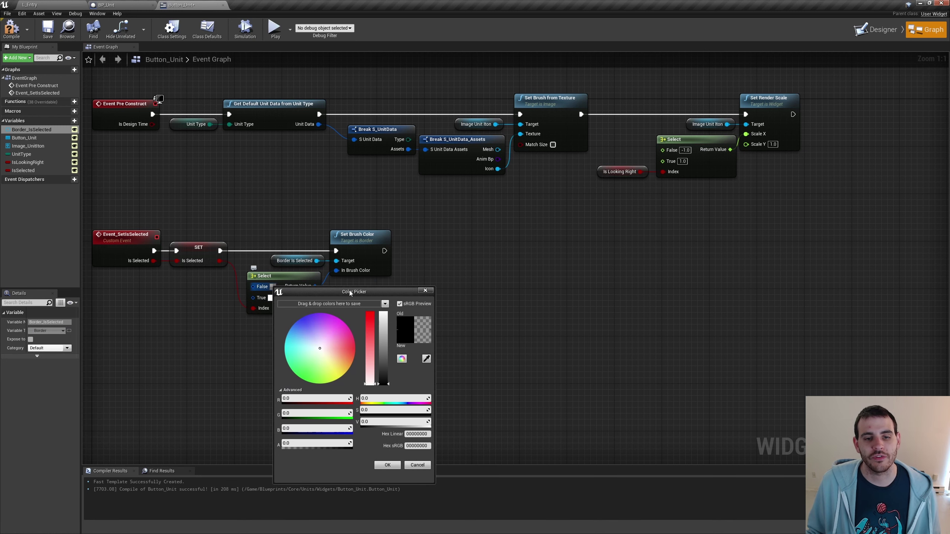
pyautogui.moveTo(350, 293); pyautogui.dragTo(392, 278)
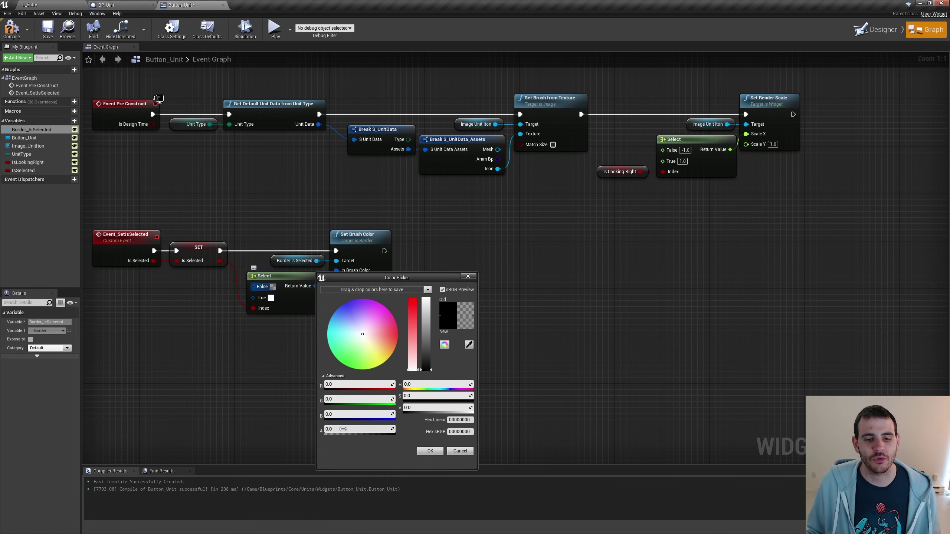
pyautogui.moveTo(338, 430)
pyautogui.mouseDown()
pyautogui.moveTo(392, 429)
pyautogui.moveTo(325, 429)
pyautogui.mouseUp()
# - Discard the colour change and call Event Set Is Selected with IsSelected after Set Render Scale
pyautogui.click(457, 452)
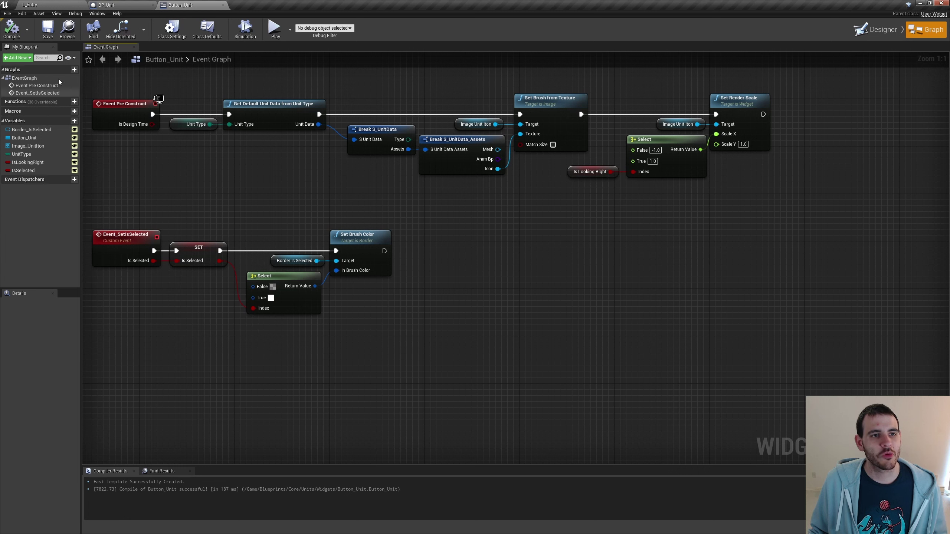
pyautogui.moveTo(37, 92)
pyautogui.mouseDown()
pyautogui.moveTo(654, 218)
pyautogui.moveTo(813, 102)
pyautogui.moveTo(766, 118)
pyautogui.moveTo(804, 121)
pyautogui.moveTo(863, 98)
pyautogui.mouseUp()
pyautogui.click(43, 49)
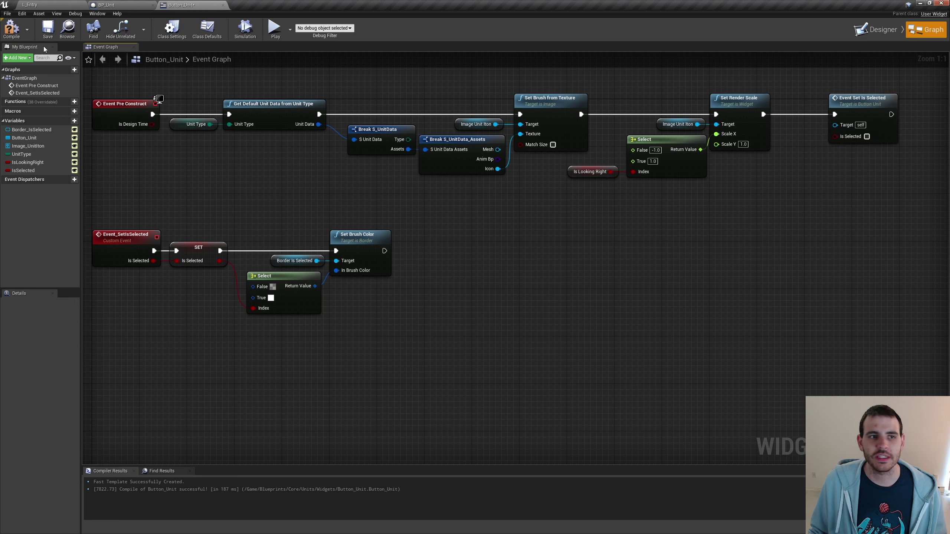
pyautogui.moveTo(23, 171); pyautogui.dragTo(835, 136)
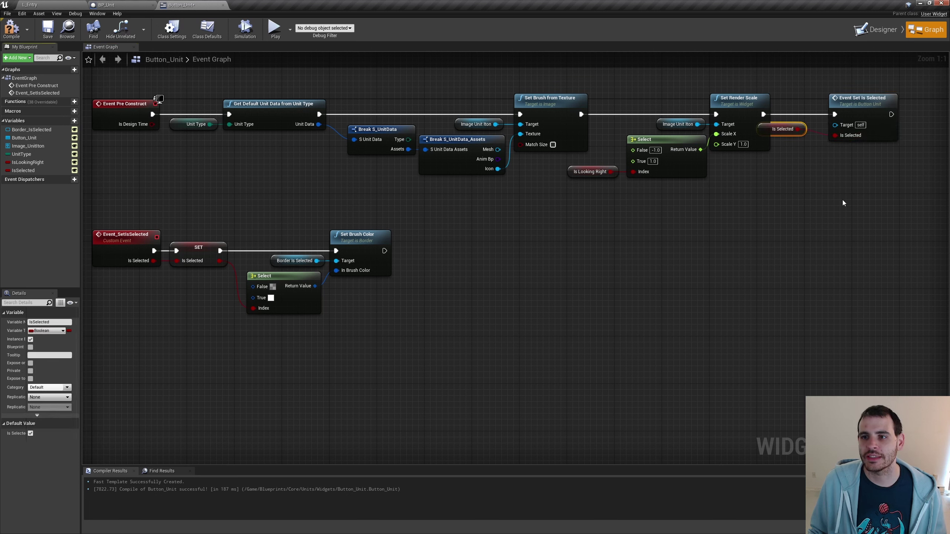
pyautogui.moveTo(843, 203); pyautogui.dragTo(803, 117)
pyautogui.press('q')
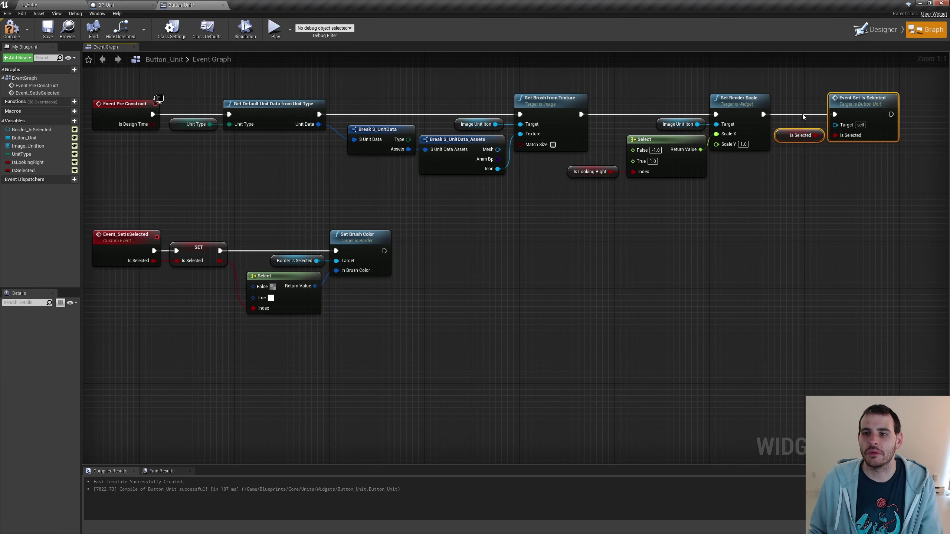
# - Compile and save the Button_Unit blueprint
pyautogui.click(802, 117)
pyautogui.press('F7')
pyautogui.hotkey('ctrl', 's')
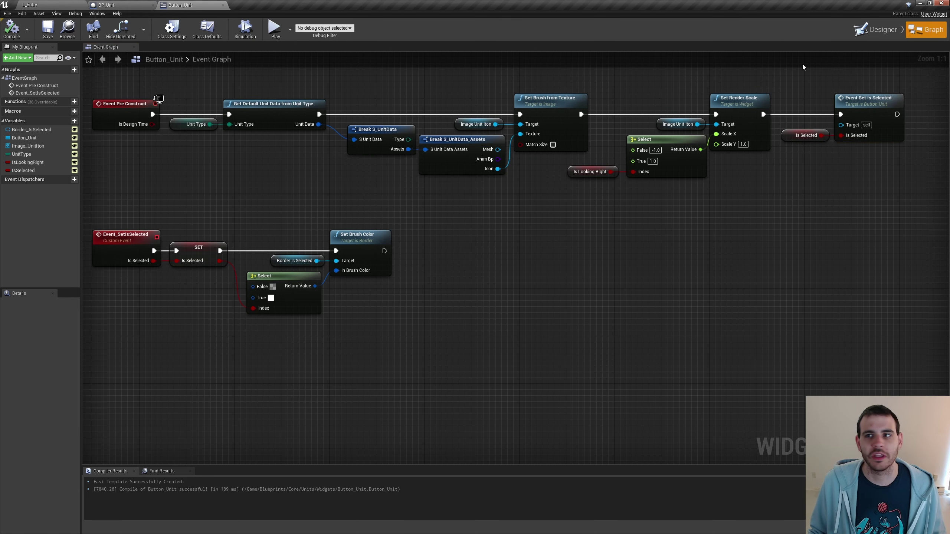
pyautogui.click(874, 29)
# - Toggle the root widget's Is Selected repeatedly to preview the blue border, leaving it unchecked
pyautogui.click(27, 193)
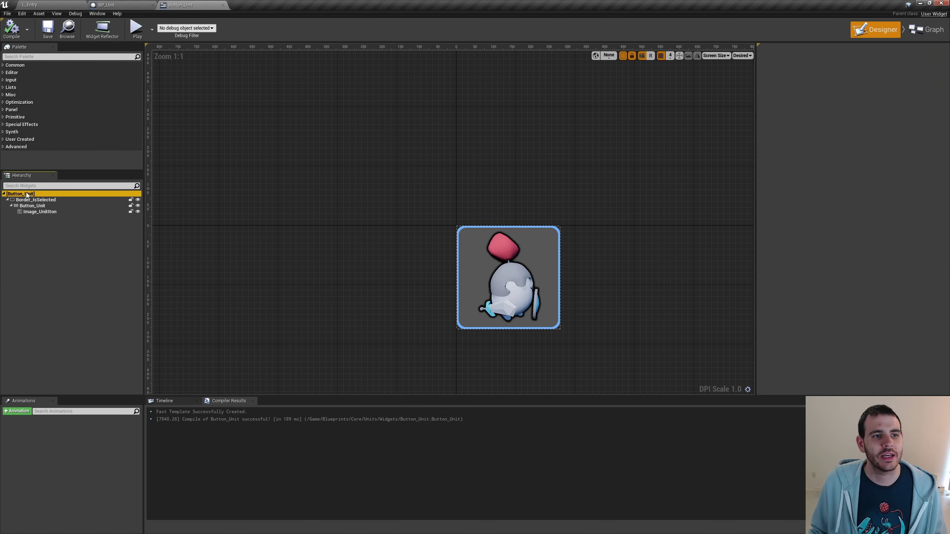
pyautogui.click(825, 102)
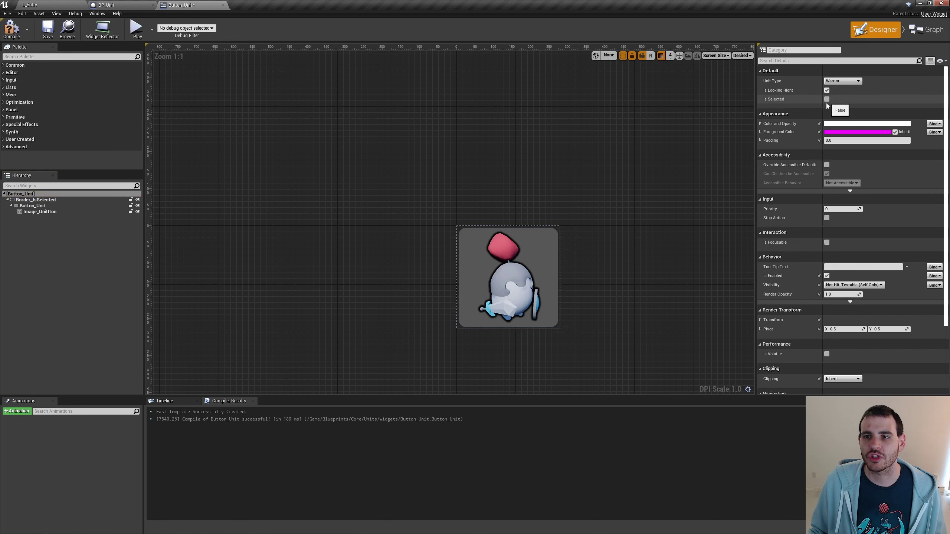
pyautogui.click(827, 99)
pyautogui.click(826, 100)
pyautogui.click(827, 99)
pyautogui.click(826, 100)
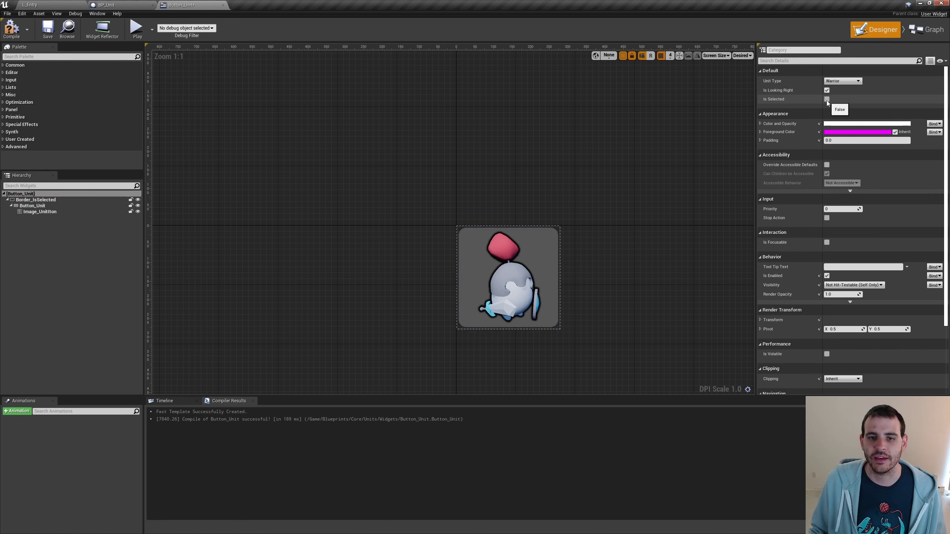
pyautogui.click(826, 99)
pyautogui.click(827, 99)
pyautogui.click(826, 100)
pyautogui.click(827, 100)
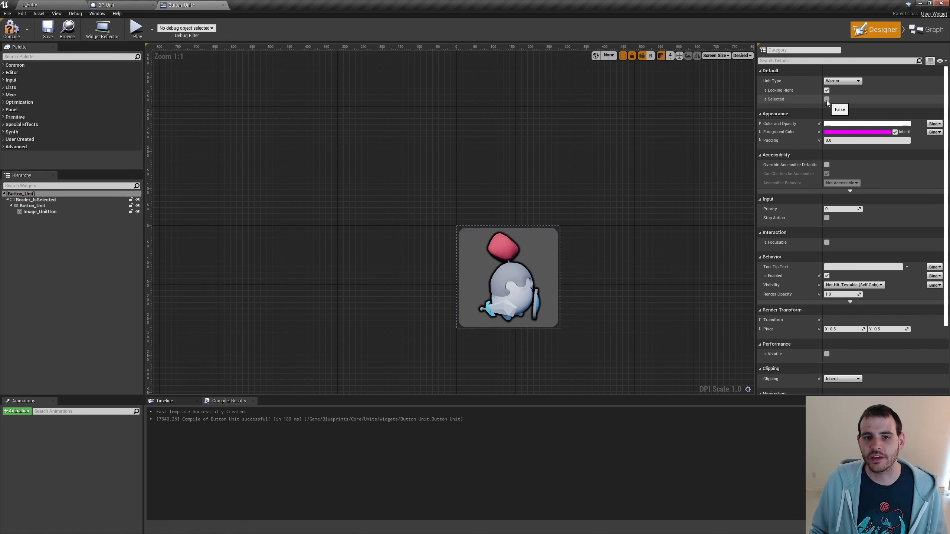
pyautogui.click(827, 99)
pyautogui.click(827, 100)
pyautogui.click(826, 100)
pyautogui.click(826, 100)
pyautogui.click(826, 100)
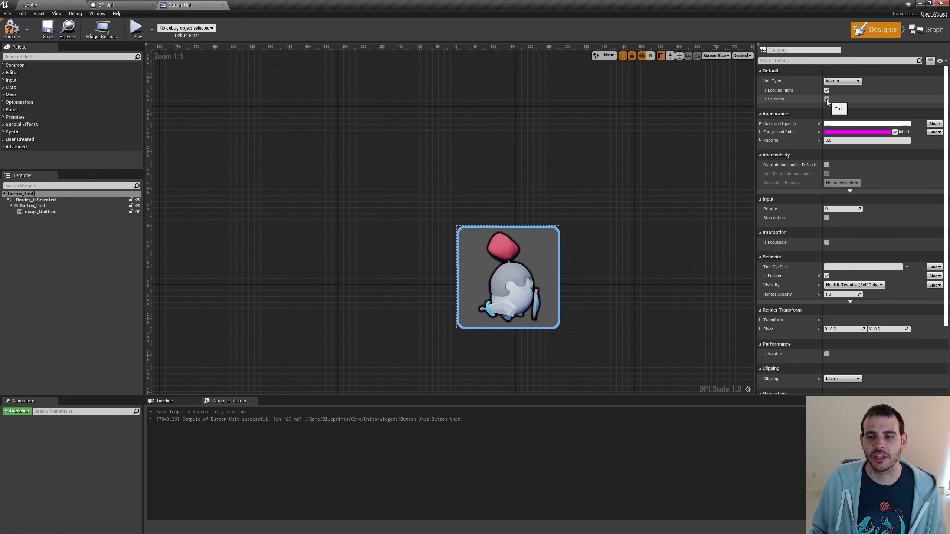
pyautogui.click(826, 99)
pyautogui.click(826, 99)
pyautogui.click(827, 99)
pyautogui.click(826, 99)
pyautogui.click(826, 100)
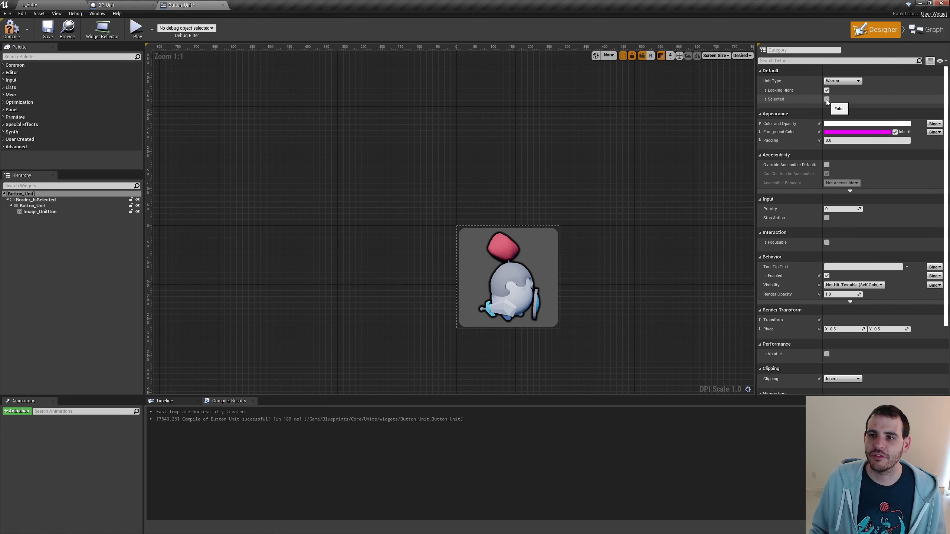
pyautogui.click(928, 29)
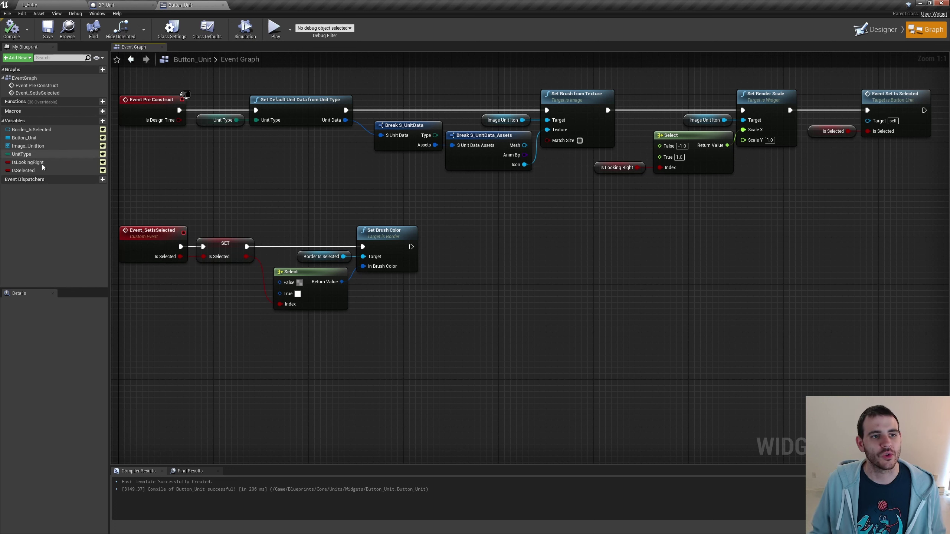
# - Add a new event dispatcher and an On Clicked (Button_Unit) event to the graph
pyautogui.click(86, 179)
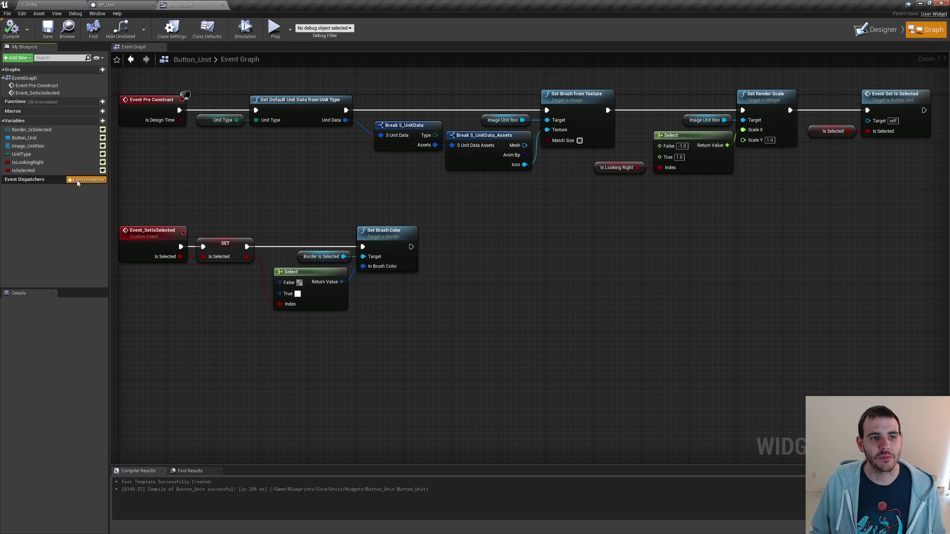
pyautogui.click(36, 138)
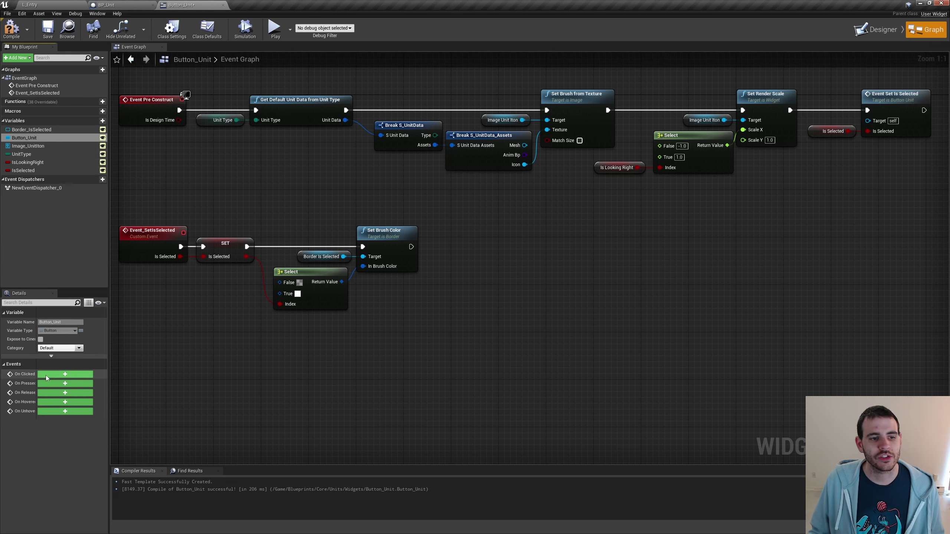
pyautogui.click(60, 374)
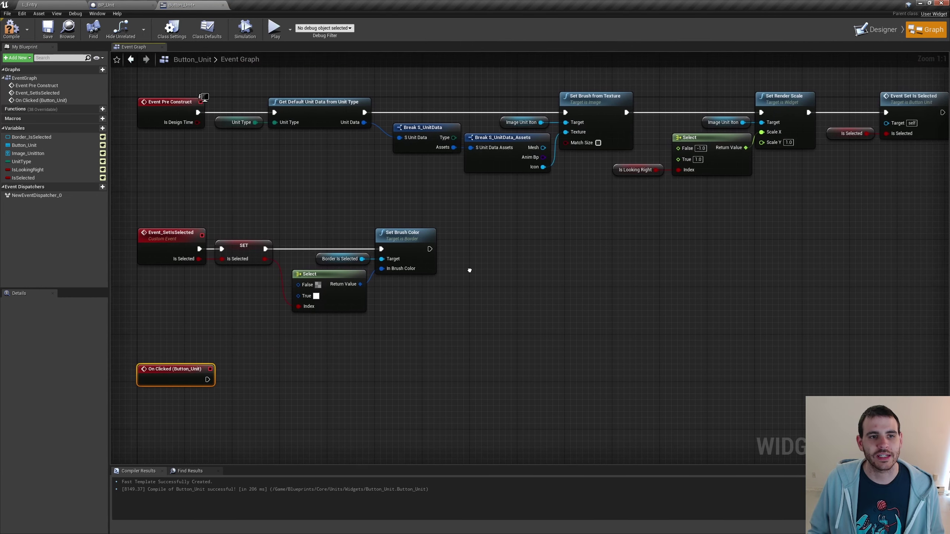
pyautogui.moveTo(647, 210); pyautogui.dragTo(451, 269, button='right')
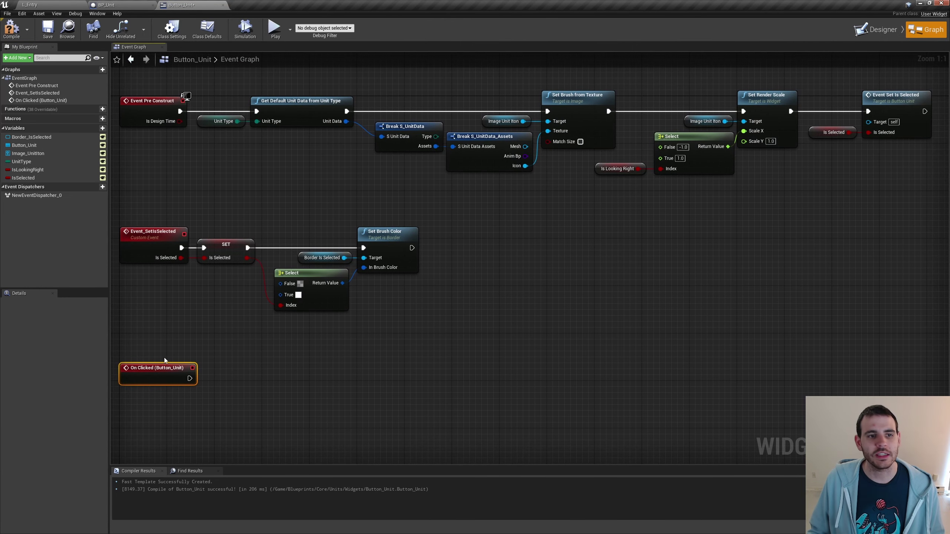
pyautogui.click(44, 196)
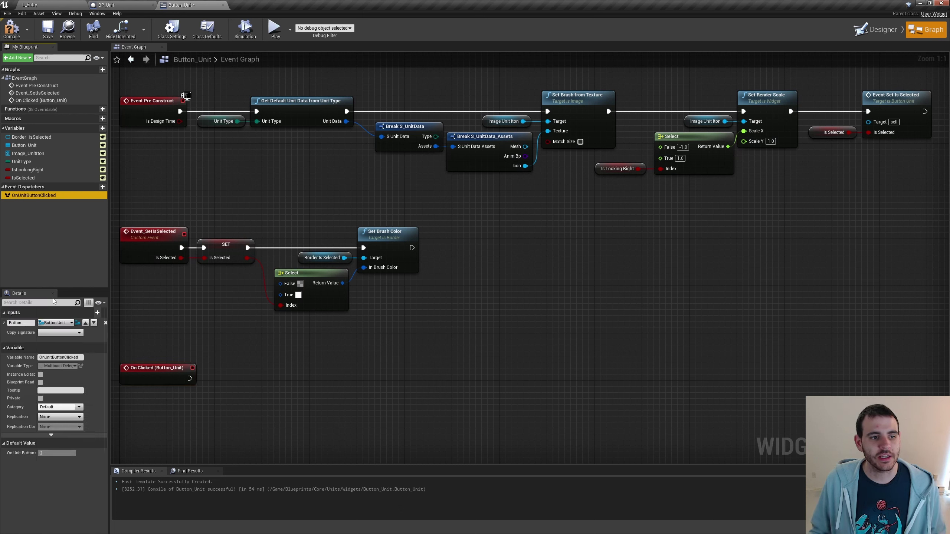
# - Name the dispatcher input Button and wire On Clicked into a Call OnUnitButtonClicked node
pyautogui.click(26, 322)
pyautogui.press('Return')
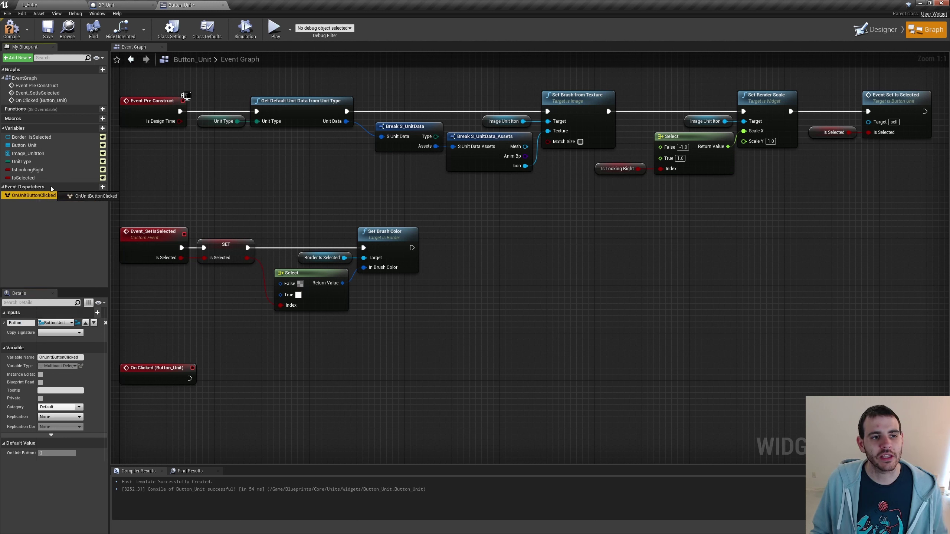
pyautogui.moveTo(21, 194); pyautogui.dragTo(266, 370)
pyautogui.click(293, 424)
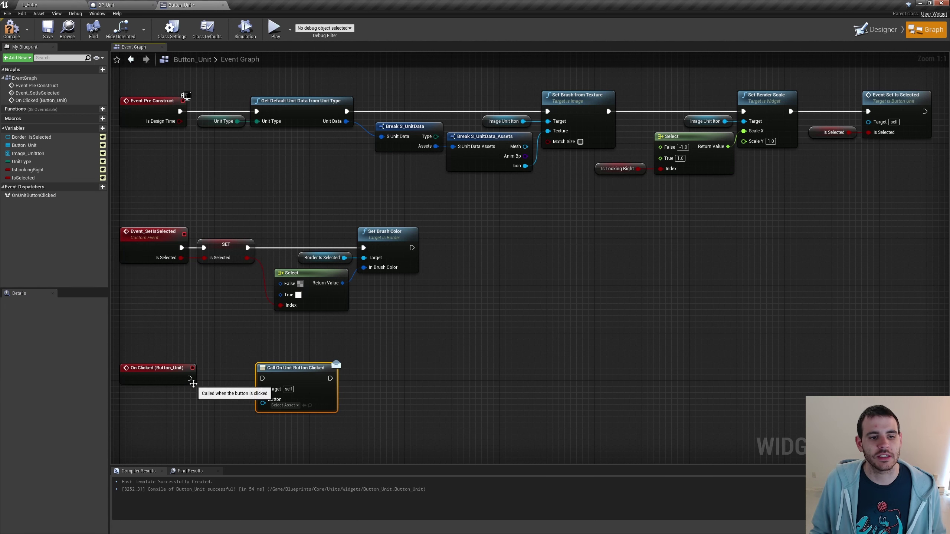
pyautogui.moveTo(189, 378)
pyautogui.mouseDown()
pyautogui.moveTo(239, 378)
pyautogui.moveTo(230, 399)
pyautogui.moveTo(193, 420)
pyautogui.mouseUp()
# - Feed a Self reference into the call's Button pin, then compile and save Button_Unit
pyautogui.write('sek')
pyautogui.press('BackSpace')
pyautogui.write('l')
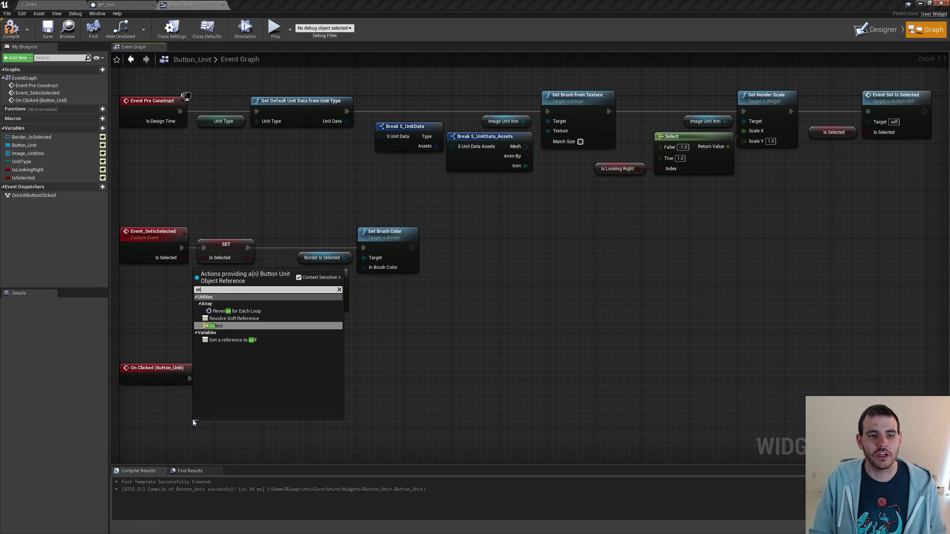
pyautogui.write('f')
pyautogui.press('Return')
pyautogui.moveTo(197, 429); pyautogui.dragTo(161, 399)
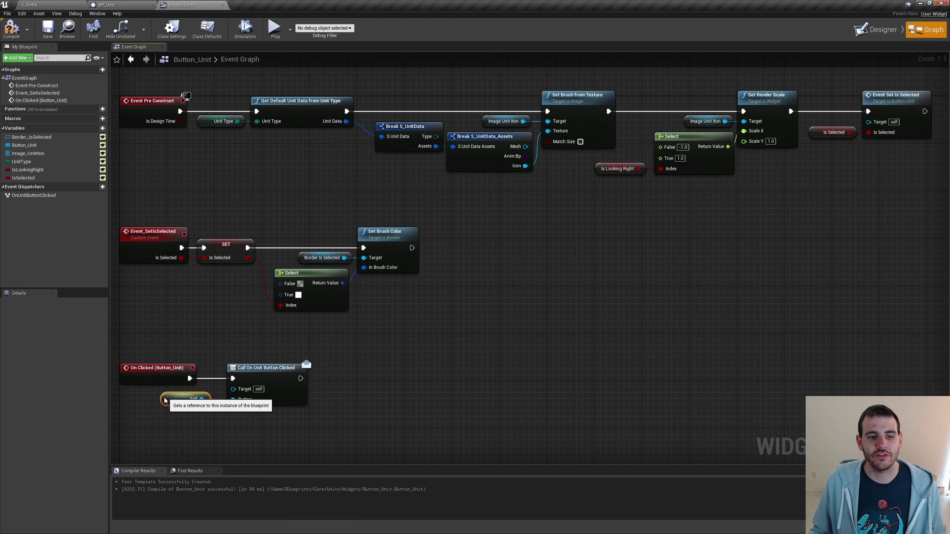
pyautogui.moveTo(258, 432); pyautogui.dragTo(188, 405)
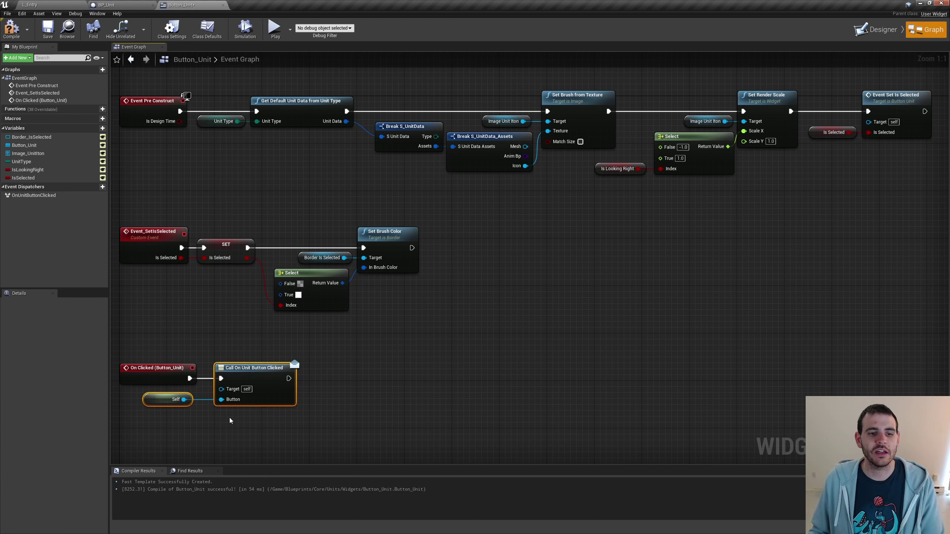
pyautogui.moveTo(262, 368); pyautogui.dragTo(250, 367)
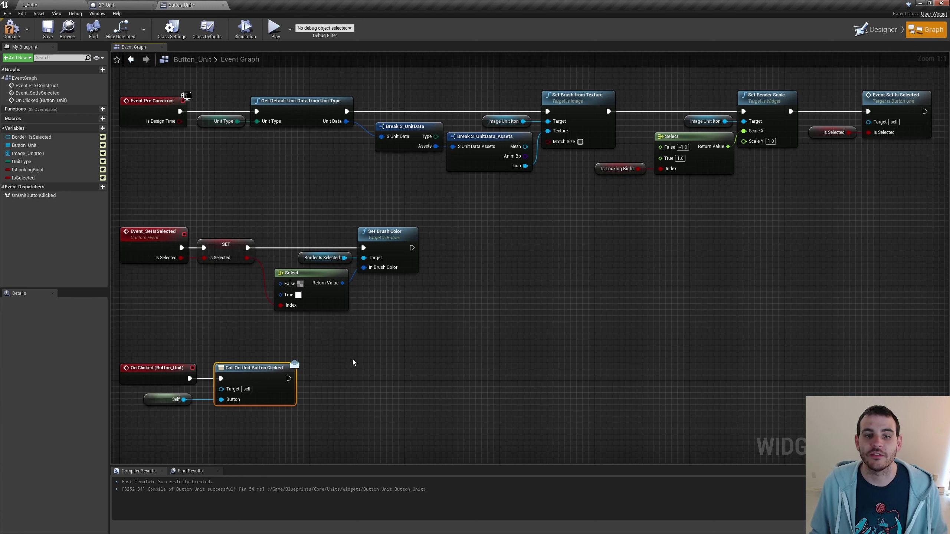
pyautogui.click(182, 402)
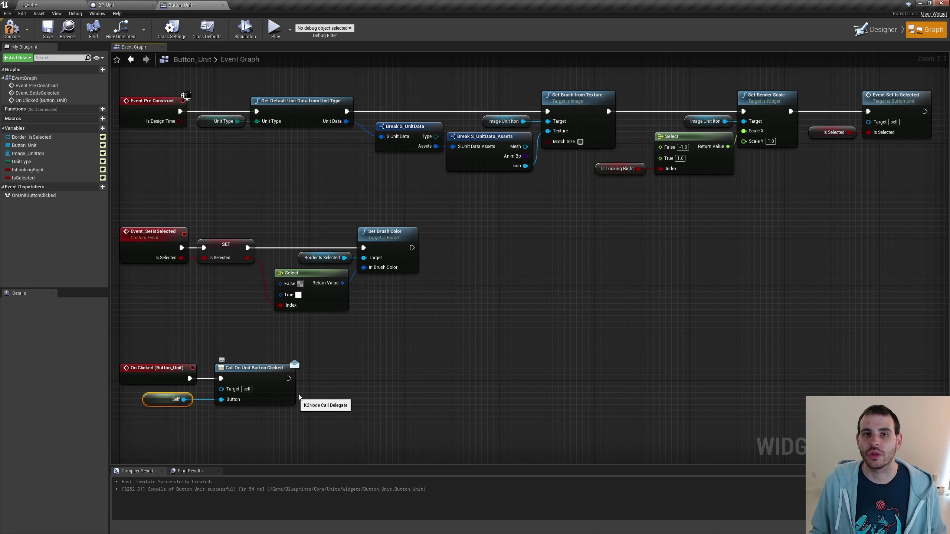
pyautogui.hotkey('ctrl', 's')
pyautogui.click(535, 284)
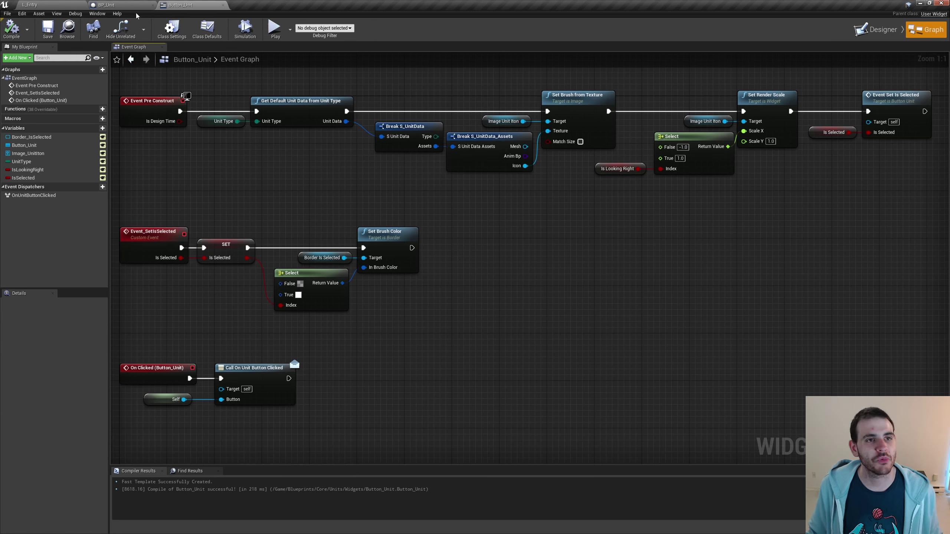
# - In the level editor's Widgets folder, create a Widget Blueprint named ButtonList_Unit
pyautogui.click(30, 4)
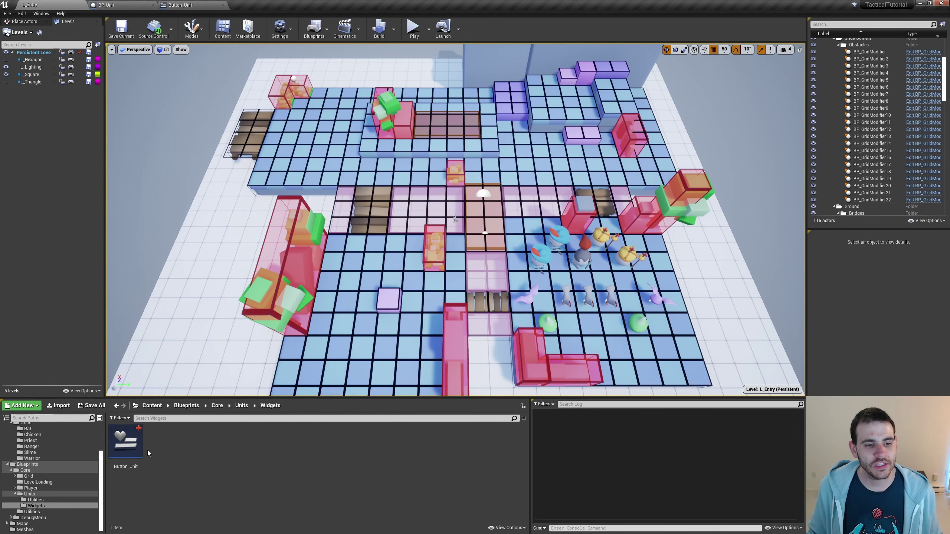
pyautogui.click(229, 526)
pyautogui.rightClick(164, 454)
pyautogui.moveTo(182, 447)
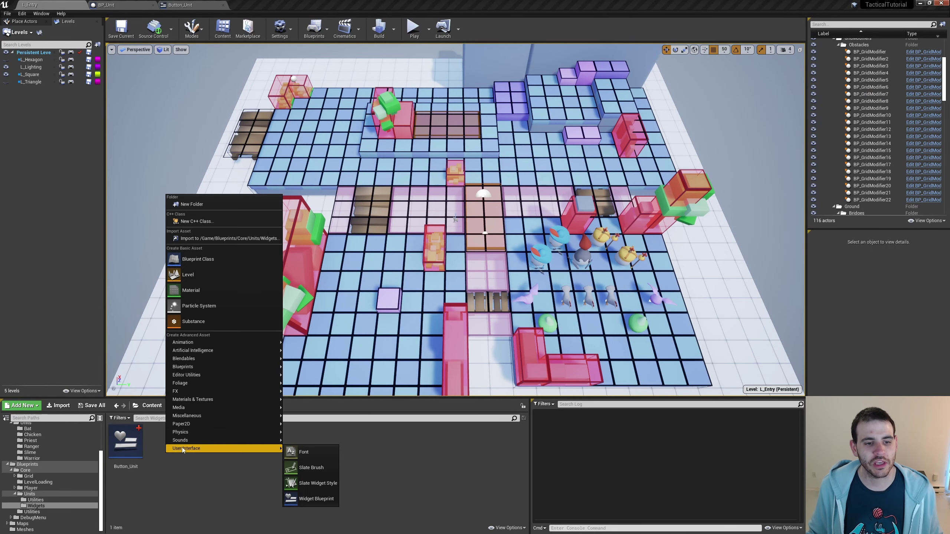
pyautogui.click(305, 499)
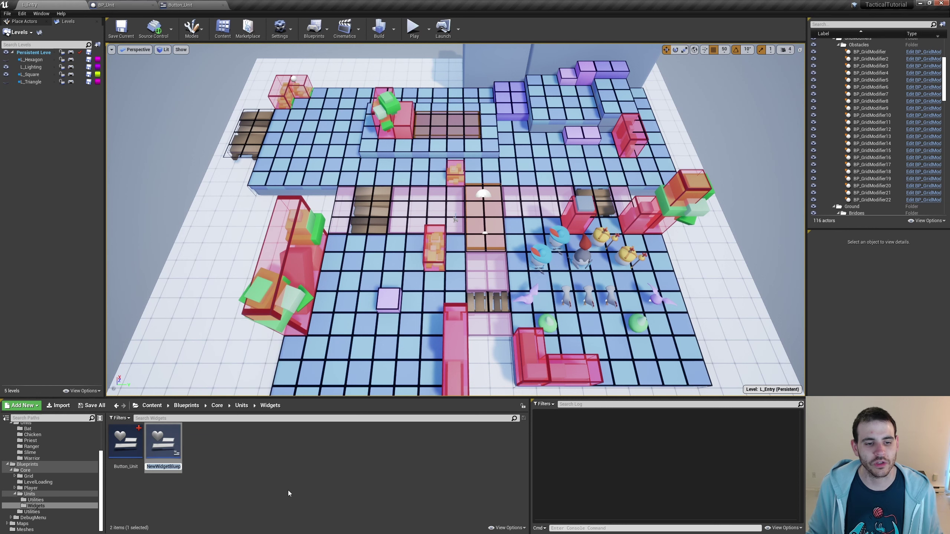
pyautogui.write('ButtonList_Unit')
pyautogui.press('Return')
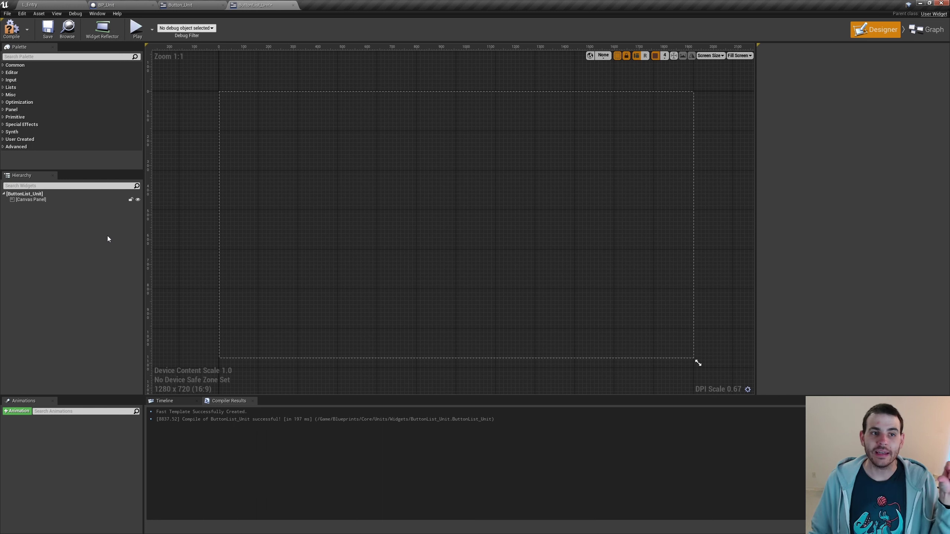
# - Replace the root Canvas Panel with Horizontal Box hBox_Units and tick Is Variable
pyautogui.click(32, 200)
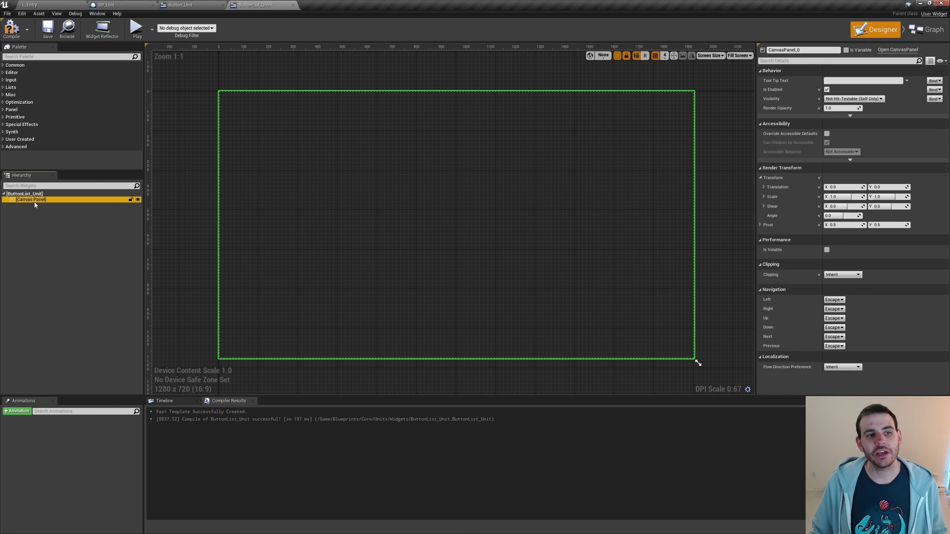
pyautogui.rightClick(36, 199)
pyautogui.moveTo(56, 267)
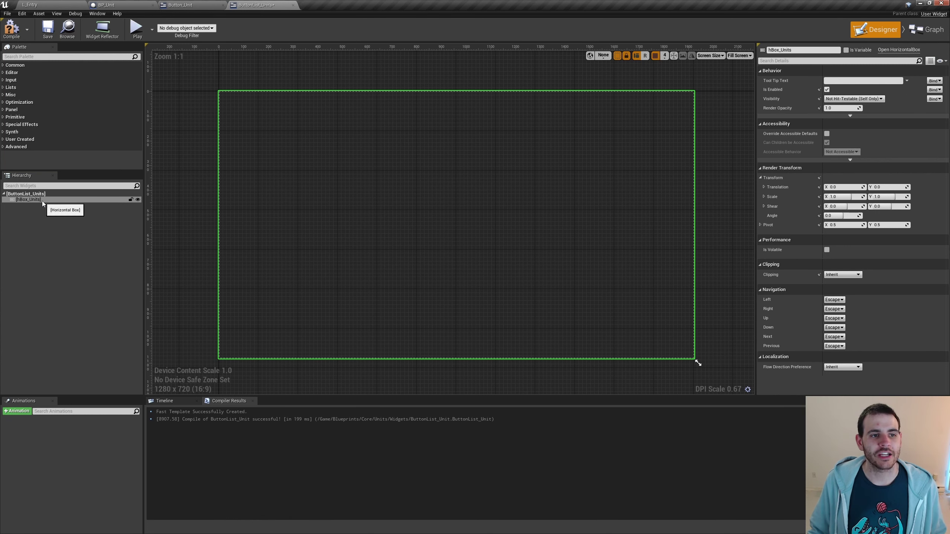
pyautogui.click(846, 50)
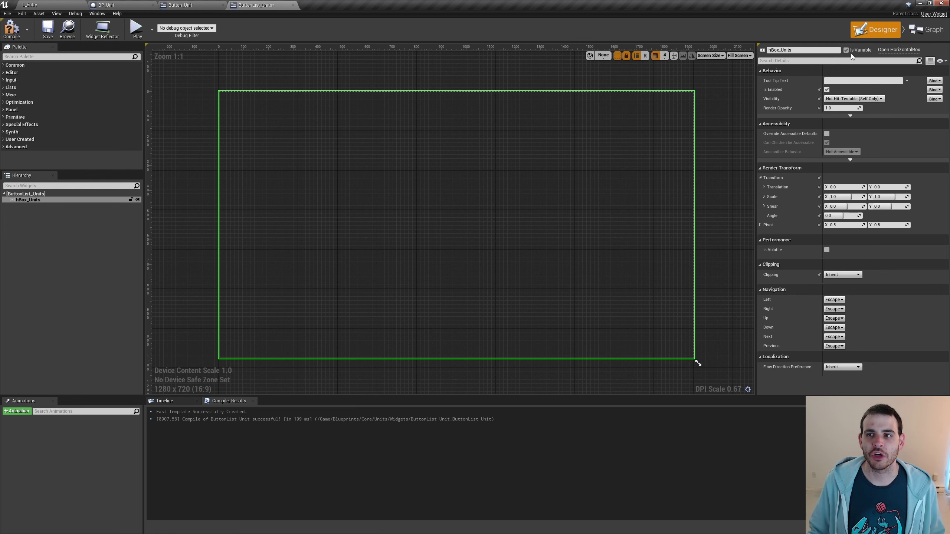
pyautogui.click(67, 56)
# - Place three Button Unit widgets inside hBox_Units
pyautogui.write('button unit')
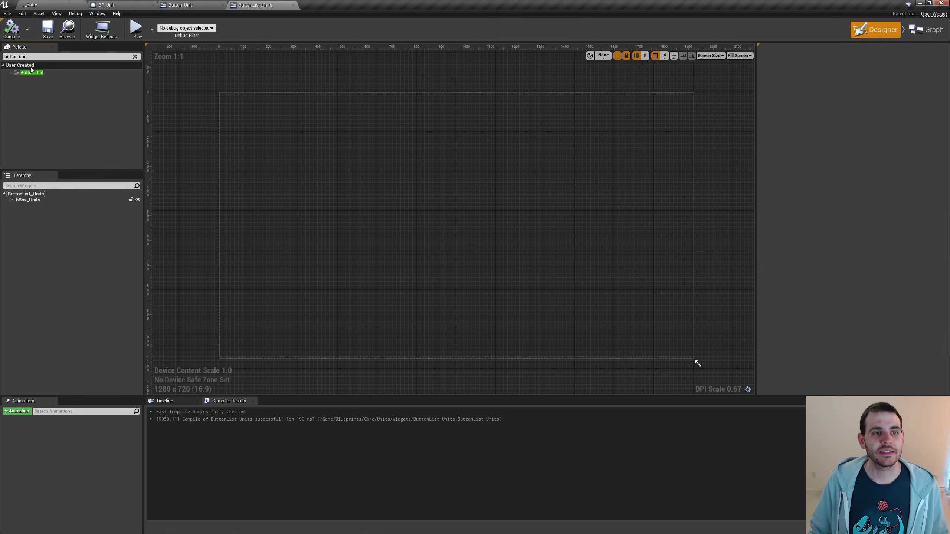
pyautogui.moveTo(32, 73); pyautogui.dragTo(326, 178)
pyautogui.hotkey('ctrl', 'd')
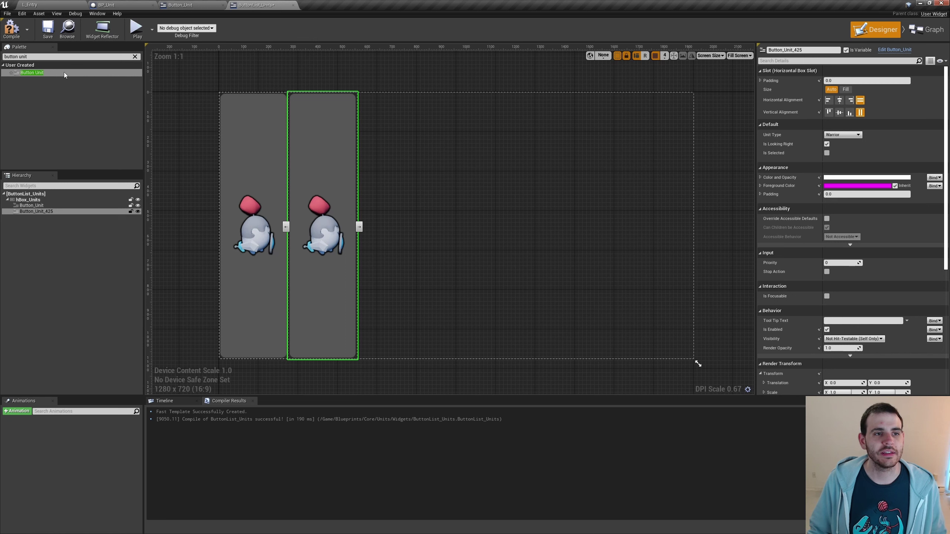
pyautogui.moveTo(64, 75); pyautogui.dragTo(410, 121)
# - Set the buttons' Unit Types to Priest, Chicken and Warrior
pyautogui.click(32, 205)
pyautogui.click(842, 135)
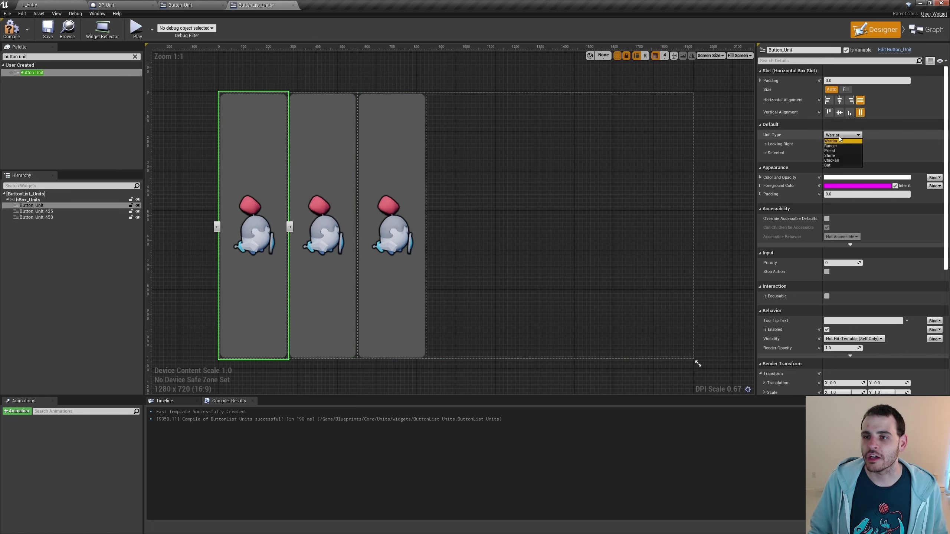
pyautogui.click(829, 151)
pyautogui.click(37, 212)
pyautogui.click(842, 135)
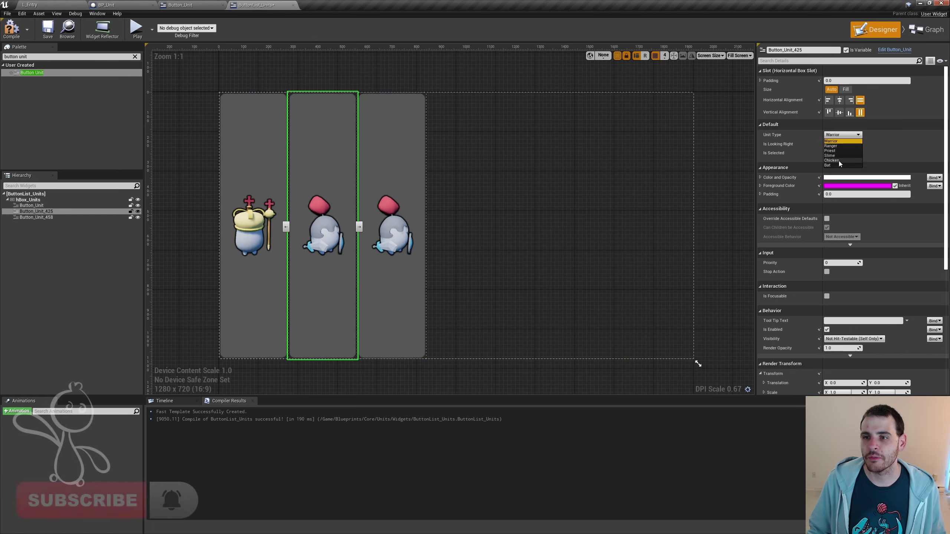
pyautogui.click(831, 160)
pyautogui.click(37, 217)
pyautogui.click(842, 134)
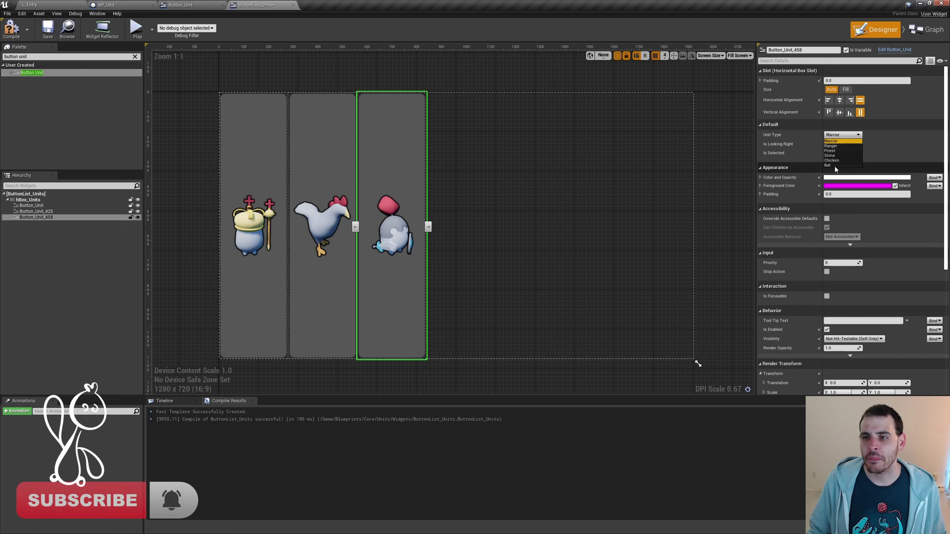
pyautogui.click(830, 161)
pyautogui.click(841, 135)
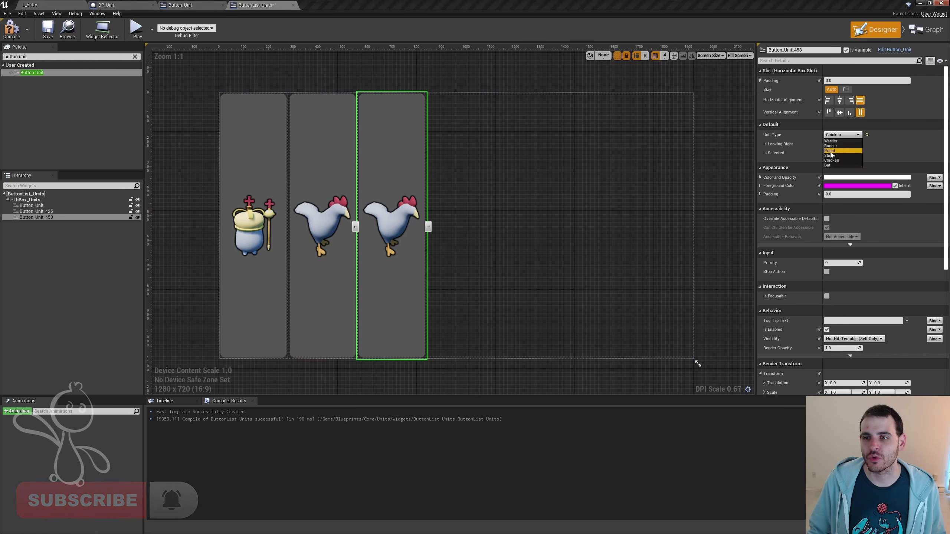
pyautogui.click(829, 150)
pyautogui.click(842, 135)
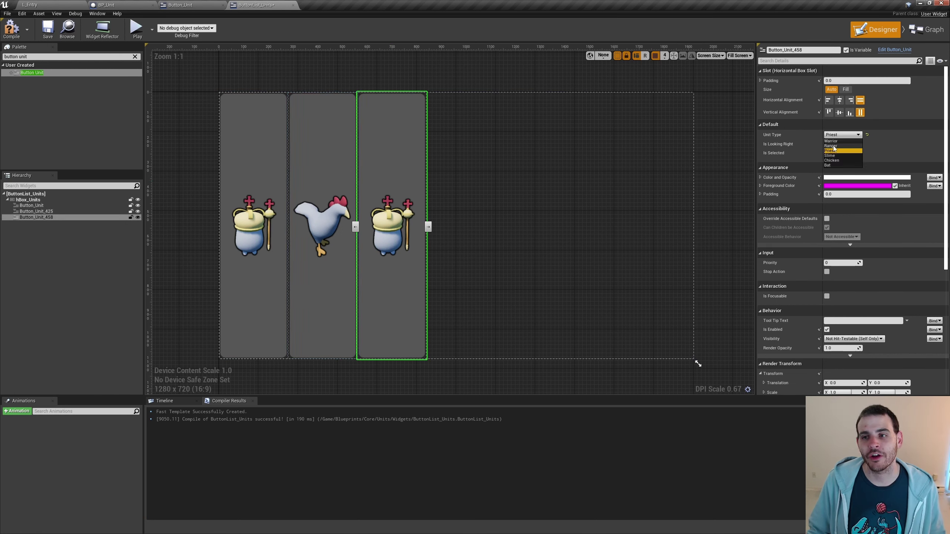
pyautogui.click(830, 141)
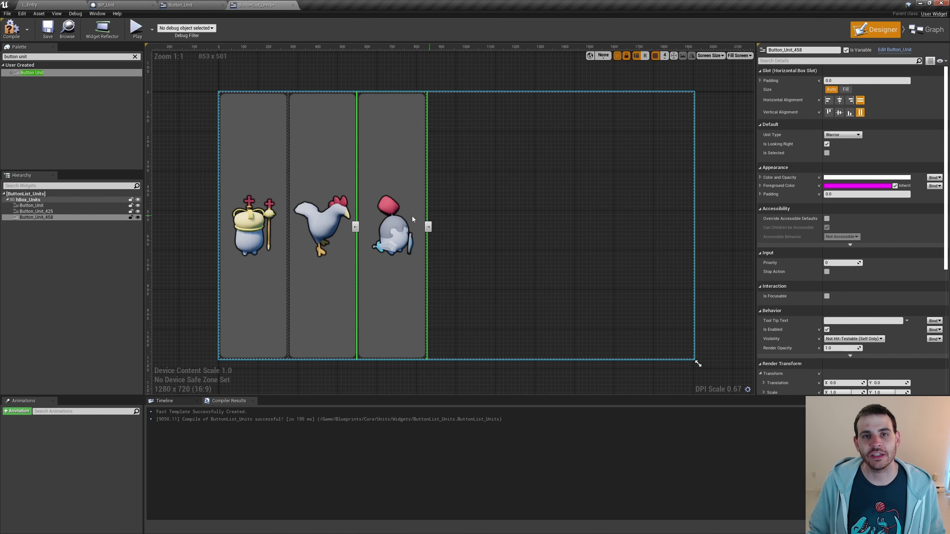
# - Delete all three test Button Unit widgets from hBox_Units
pyautogui.keyDown('ctrl'); pyautogui.click(334, 236); pyautogui.keyUp('ctrl')
pyautogui.press('Delete')
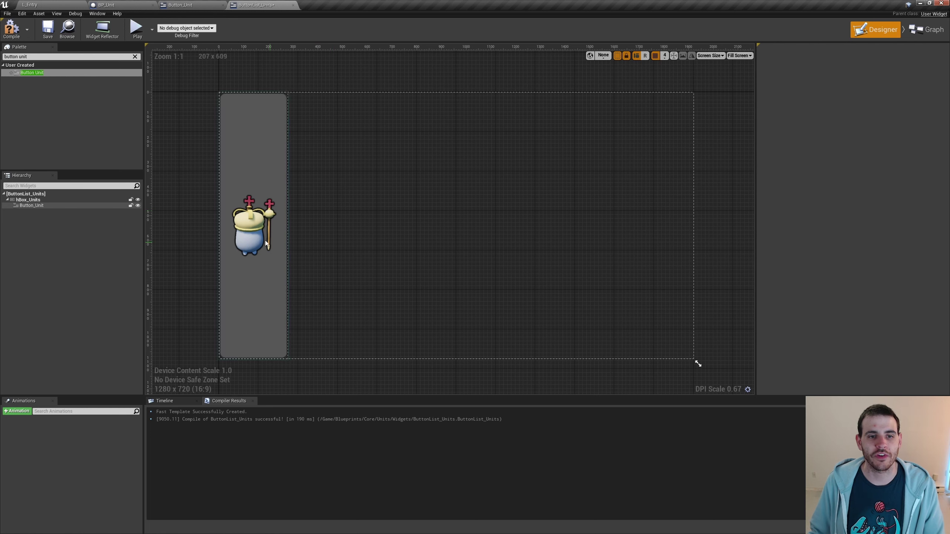
pyautogui.click(266, 243)
pyautogui.press('Delete')
pyautogui.click(931, 34)
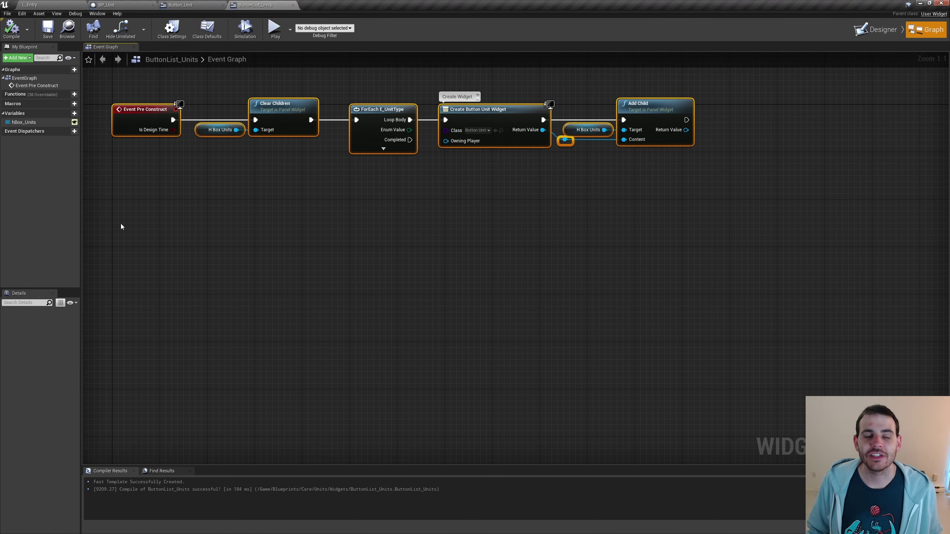
# - Inspect the Clear Children on H Box Units and ForEach E_UnitType nodes
pyautogui.click(166, 207)
pyautogui.moveTo(209, 179); pyautogui.dragTo(299, 128)
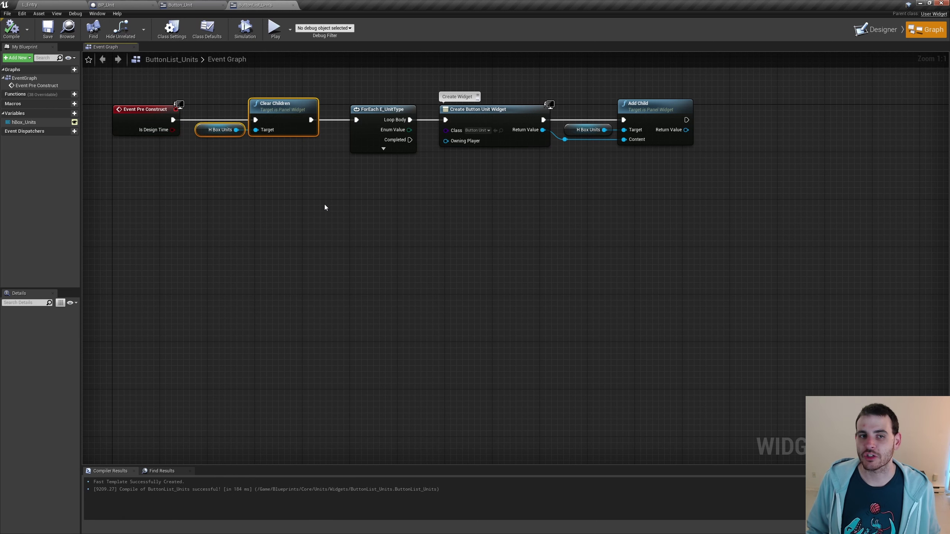
pyautogui.click(220, 129)
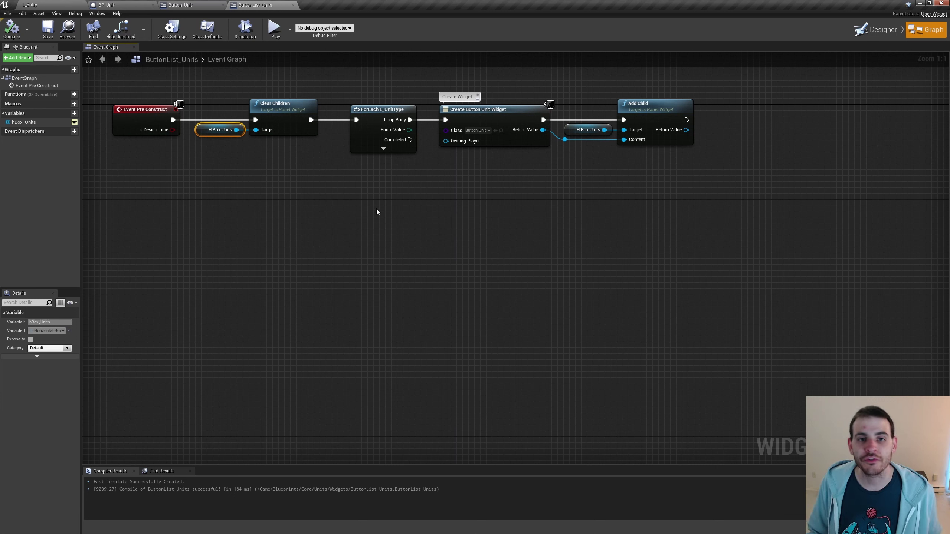
pyautogui.moveTo(378, 187); pyautogui.dragTo(355, 150)
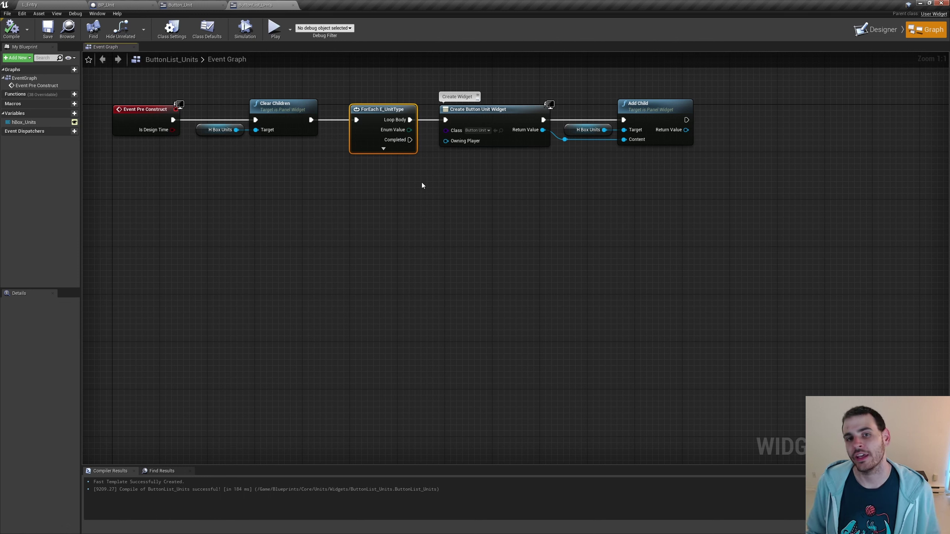
pyautogui.moveTo(415, 177); pyautogui.dragTo(379, 111)
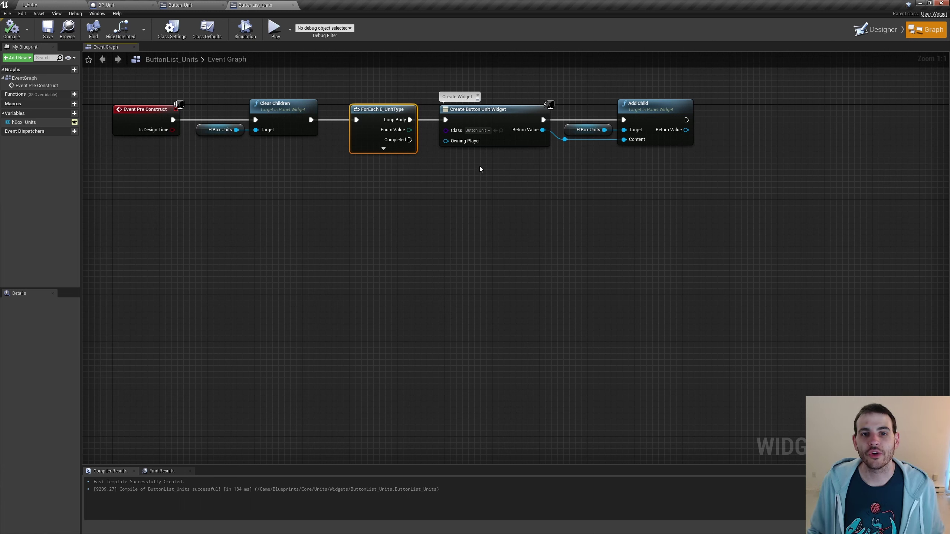
# - Check the Create Button Unit Widget and Add Child nodes, then preview six buttons in Designer
pyautogui.click(493, 125)
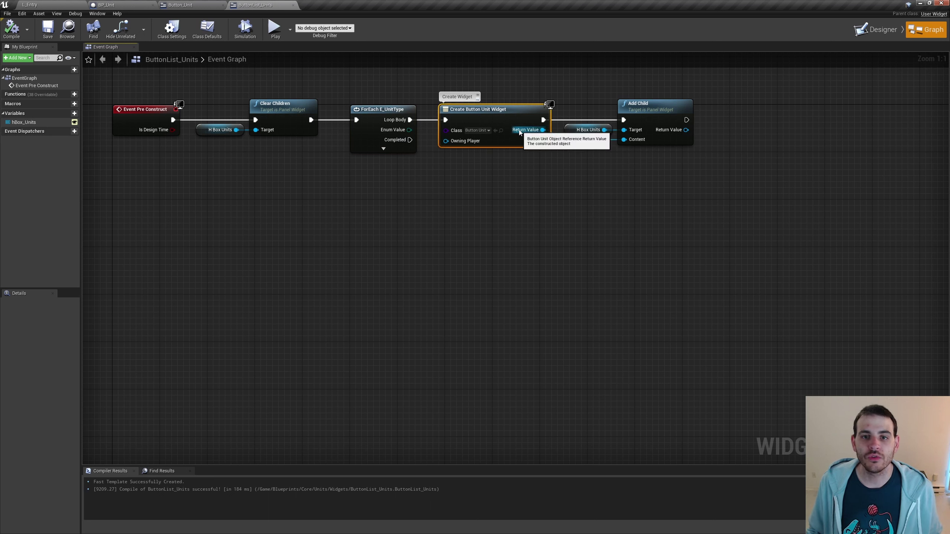
pyautogui.doubleClick(457, 97)
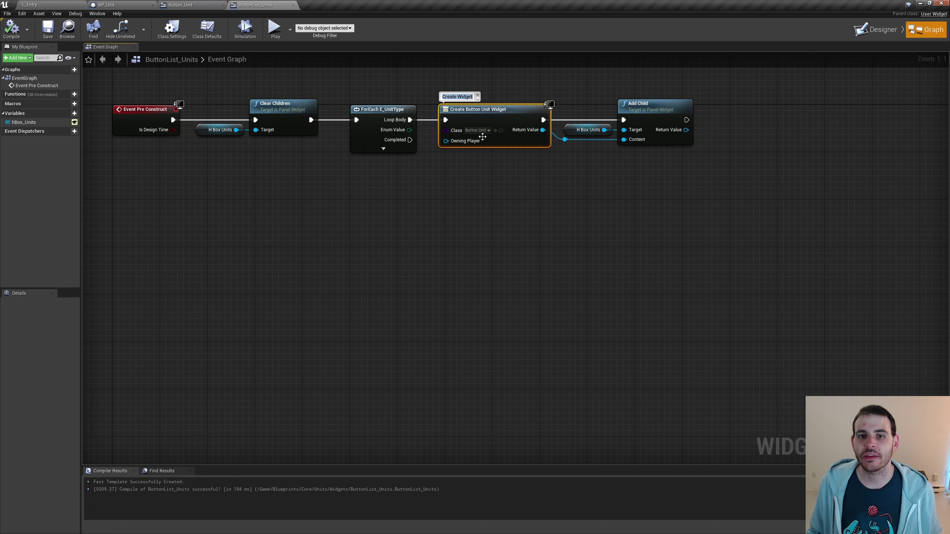
pyautogui.click(485, 131)
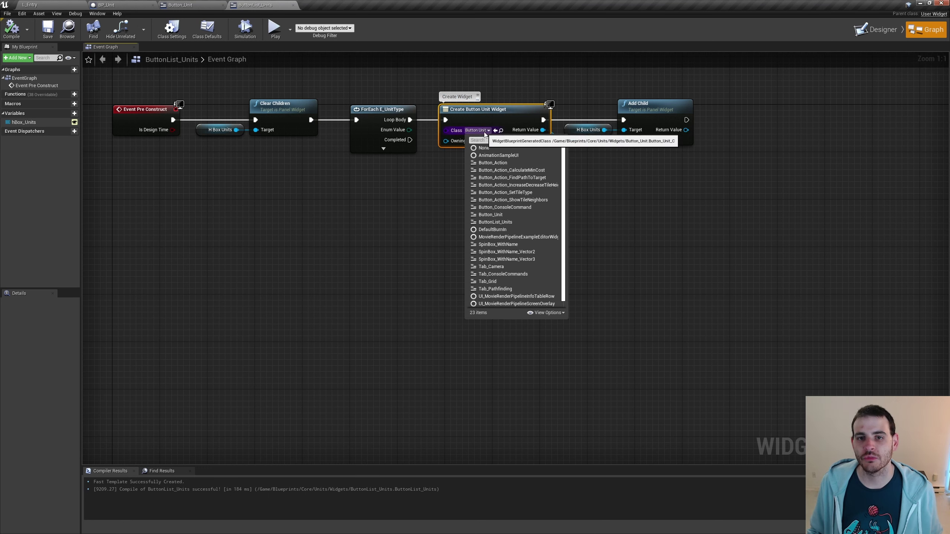
pyautogui.click(511, 214)
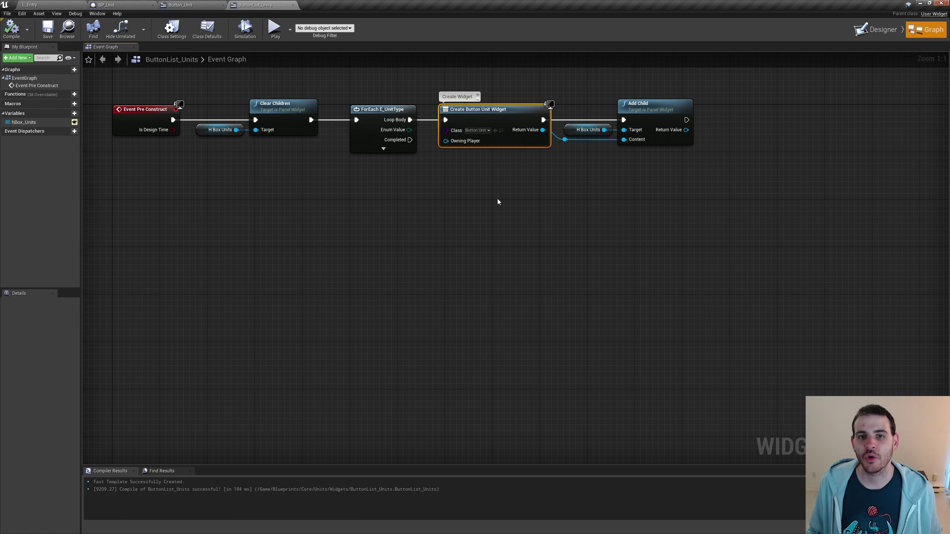
pyautogui.click(406, 136)
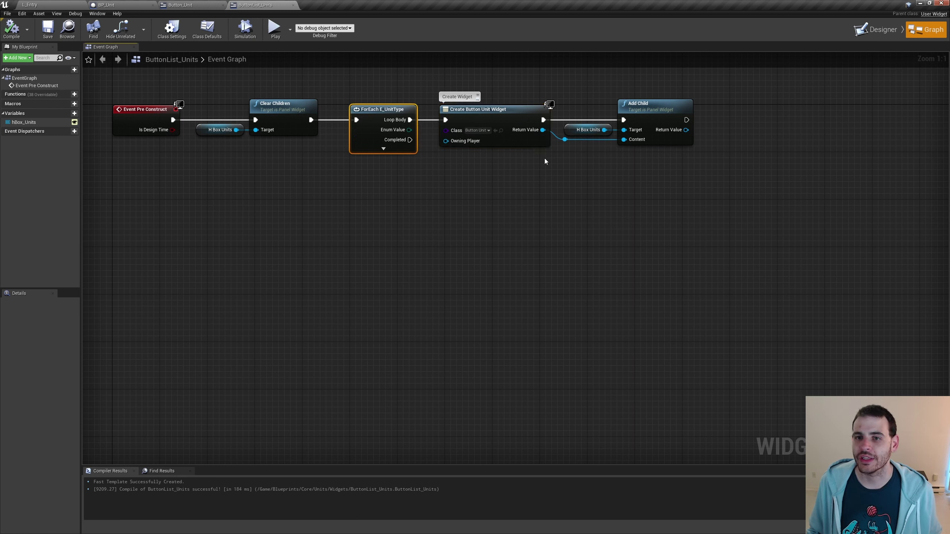
pyautogui.moveTo(780, 151); pyautogui.dragTo(568, 96)
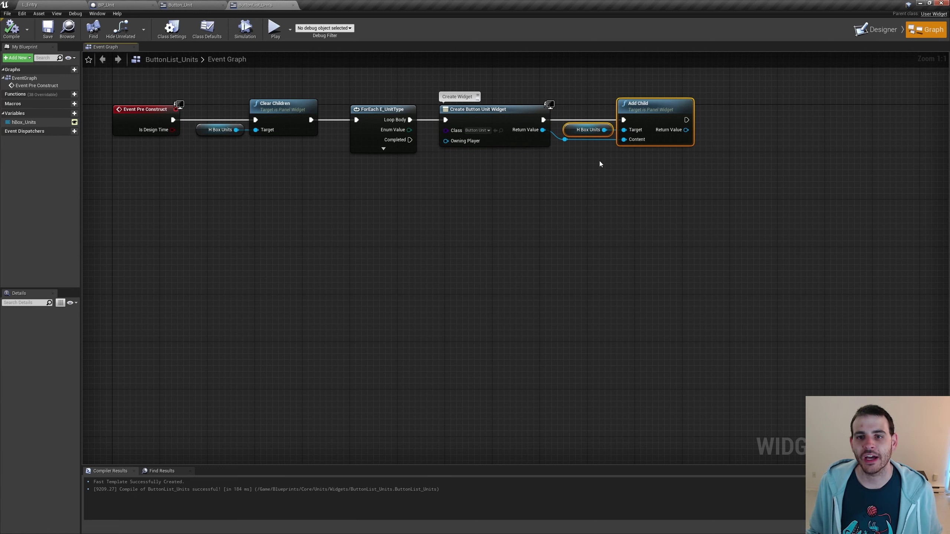
pyautogui.click(581, 211)
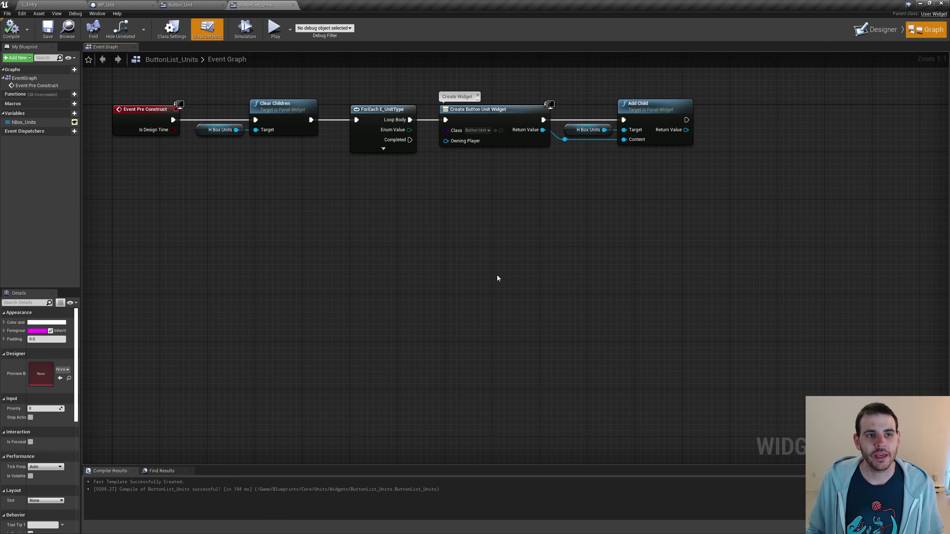
pyautogui.click(867, 36)
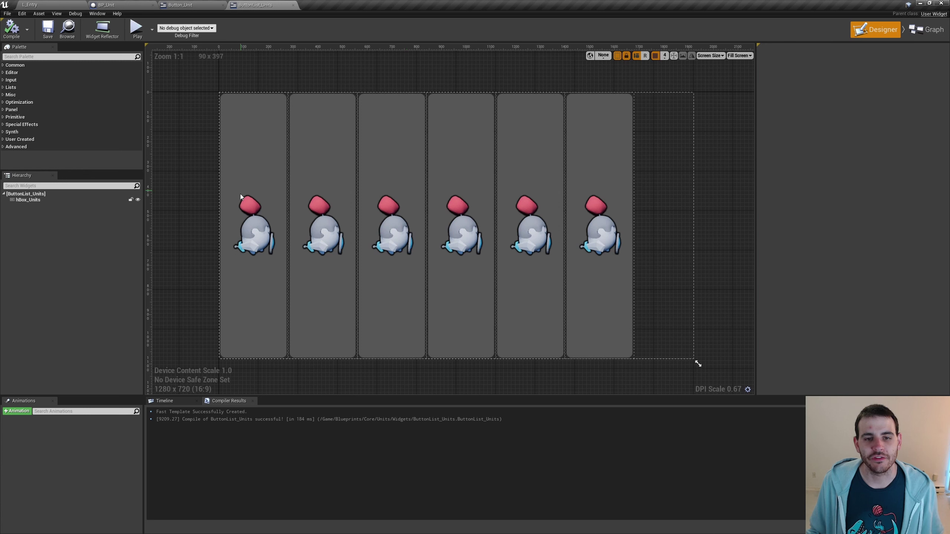
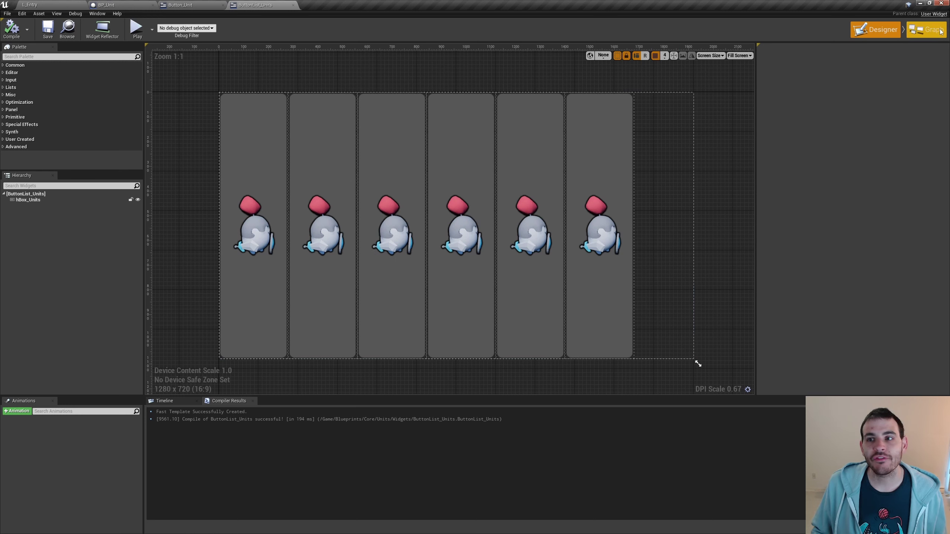
# - Open the Button_Unit graph and inspect its UnitType and IsLookingRight variable settings
pyautogui.click(926, 33)
pyautogui.click(511, 138)
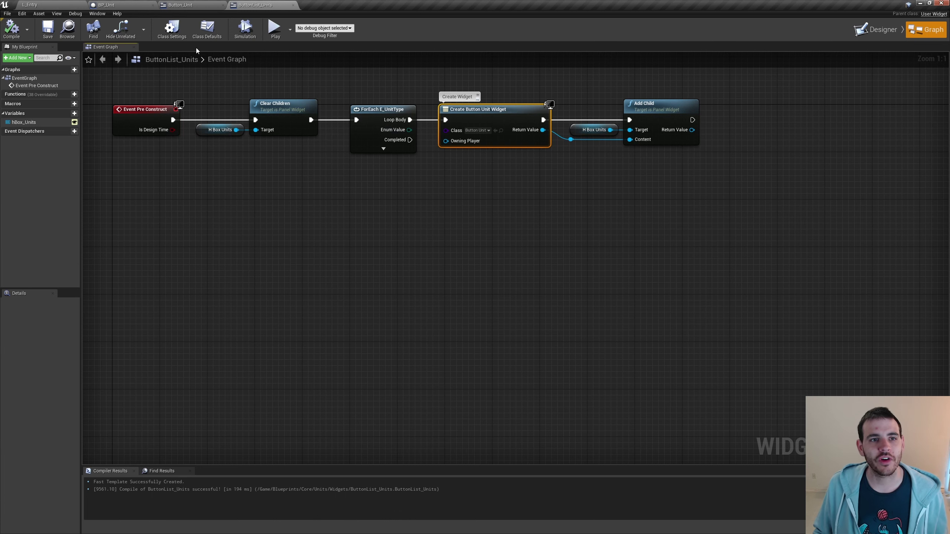
pyautogui.click(187, 5)
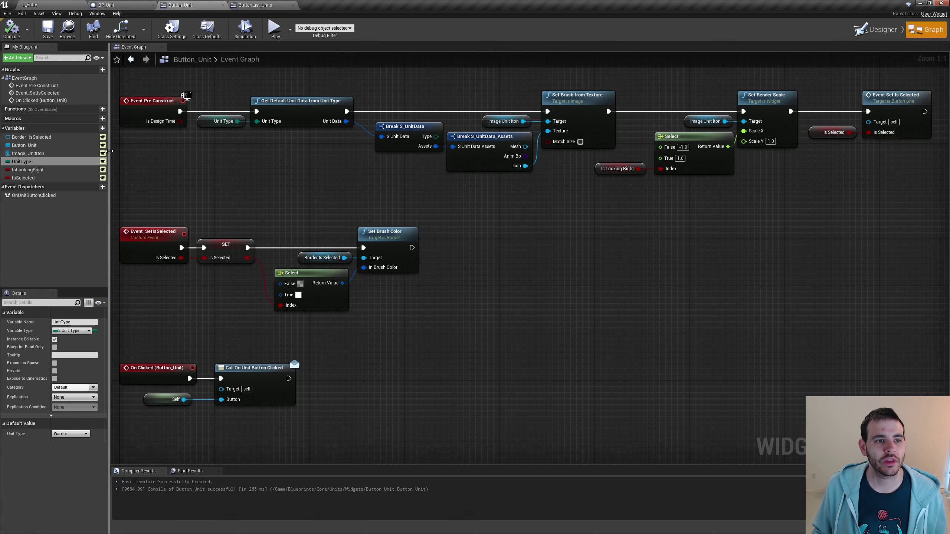
pyautogui.click(28, 170)
pyautogui.click(23, 178)
pyautogui.click(22, 161)
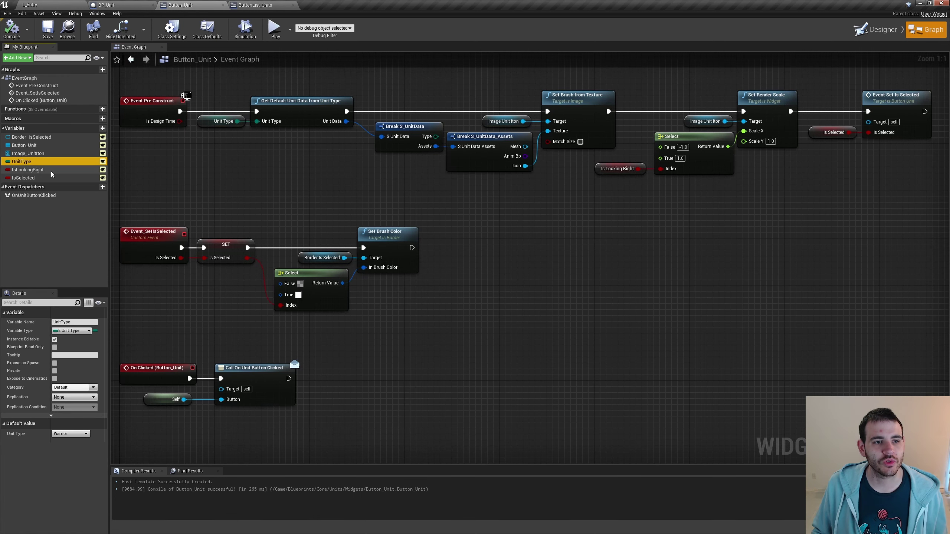
pyautogui.click(29, 169)
pyautogui.click(23, 178)
pyautogui.click(21, 162)
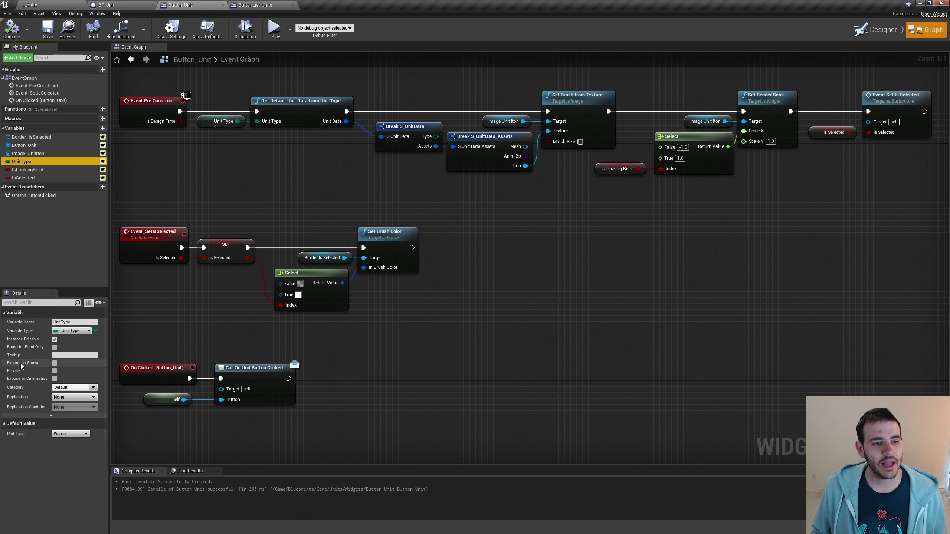
# - Tick Expose on Spawn for UnitType and IsLookingRight, then compile Button_Unit
pyautogui.click(55, 363)
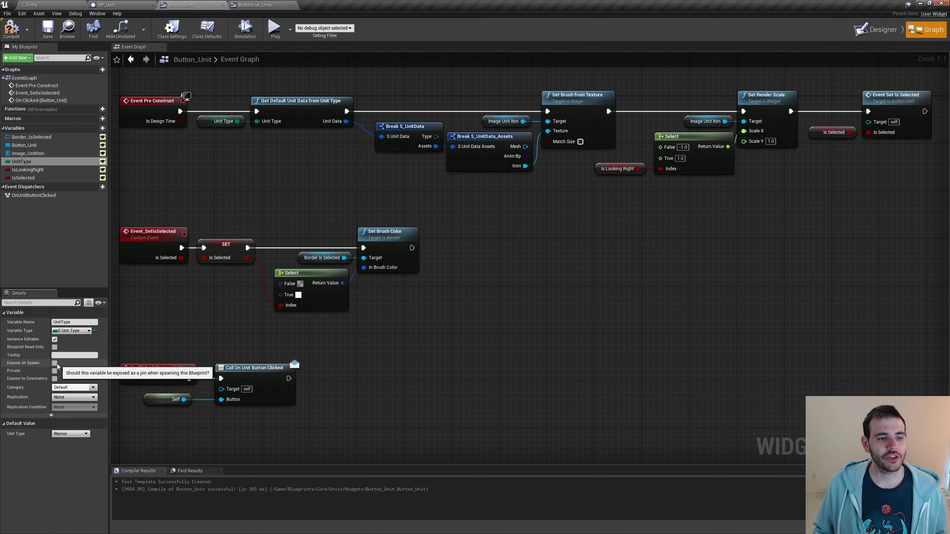
pyautogui.click(23, 178)
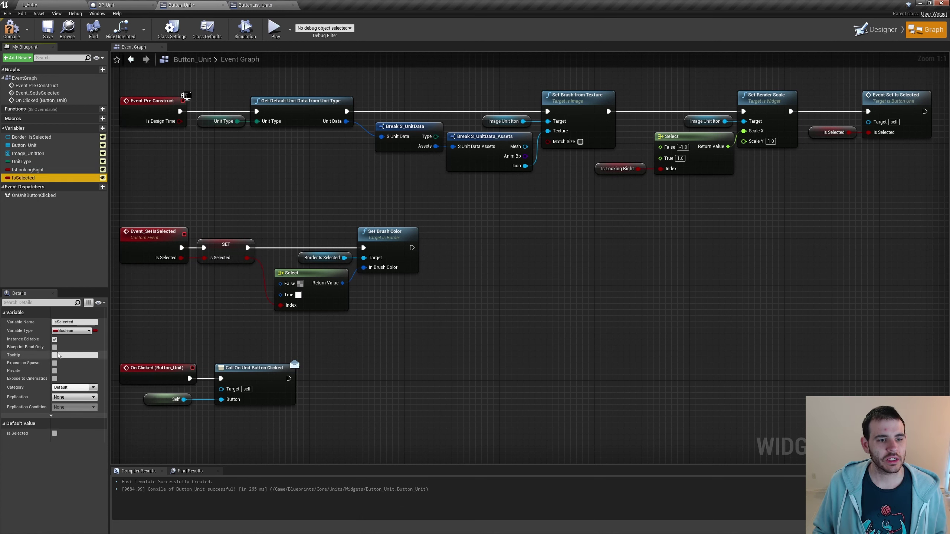
pyautogui.click(28, 170)
pyautogui.click(55, 363)
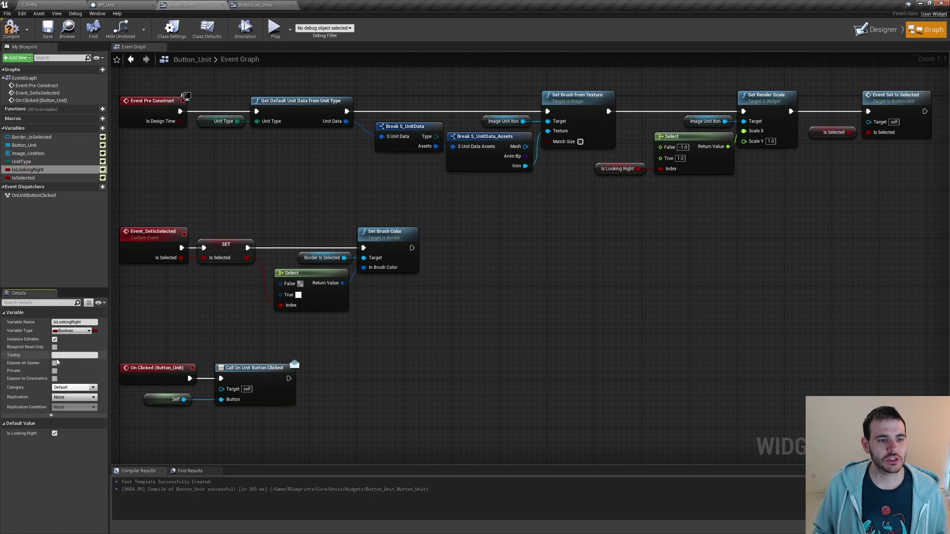
pyautogui.click(12, 30)
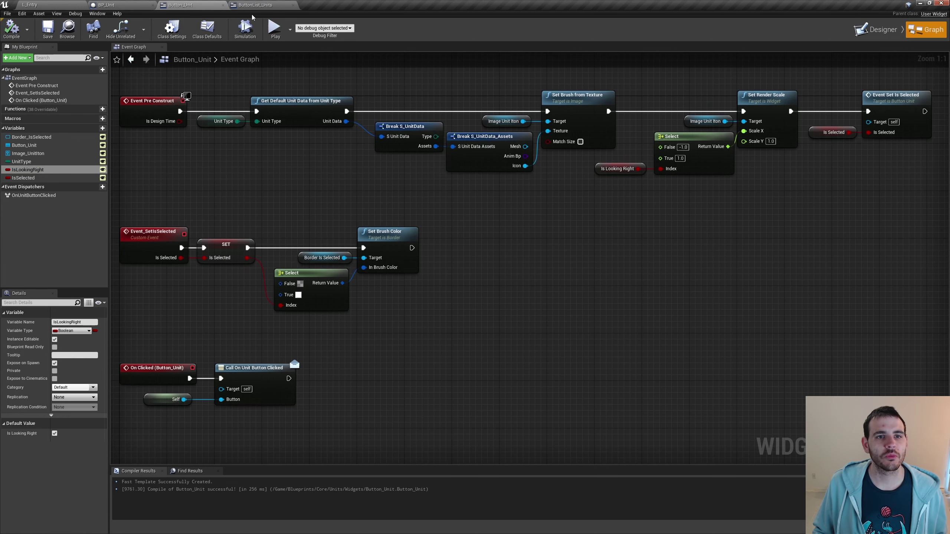
pyautogui.click(258, 5)
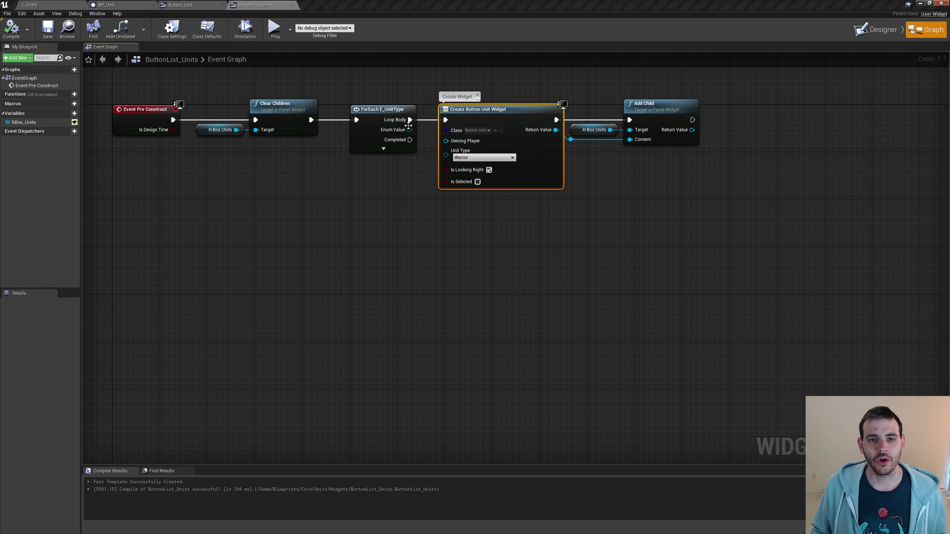
# - Wire the ForEach Enum Value into Create Widget's Unit Type pin, compile, and preview six units
pyautogui.moveTo(410, 130); pyautogui.dragTo(454, 158)
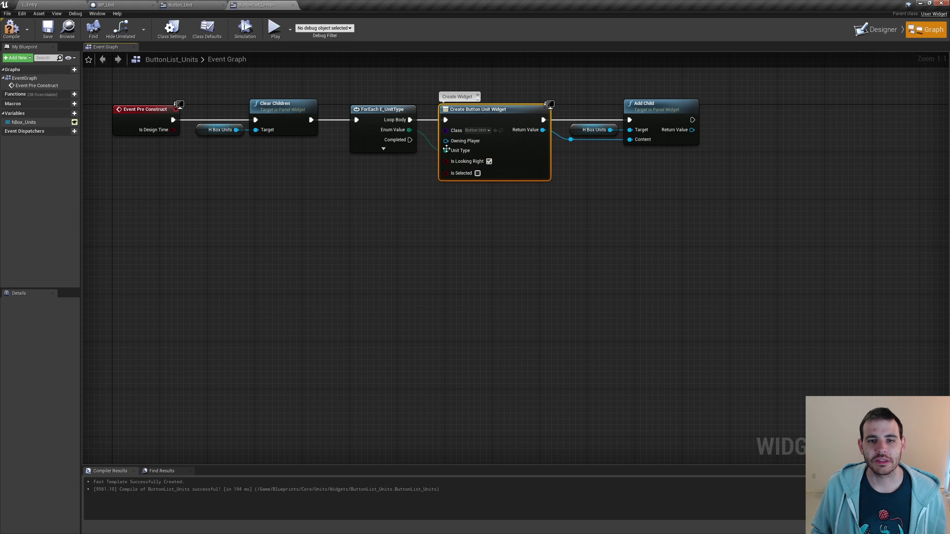
pyautogui.click(11, 29)
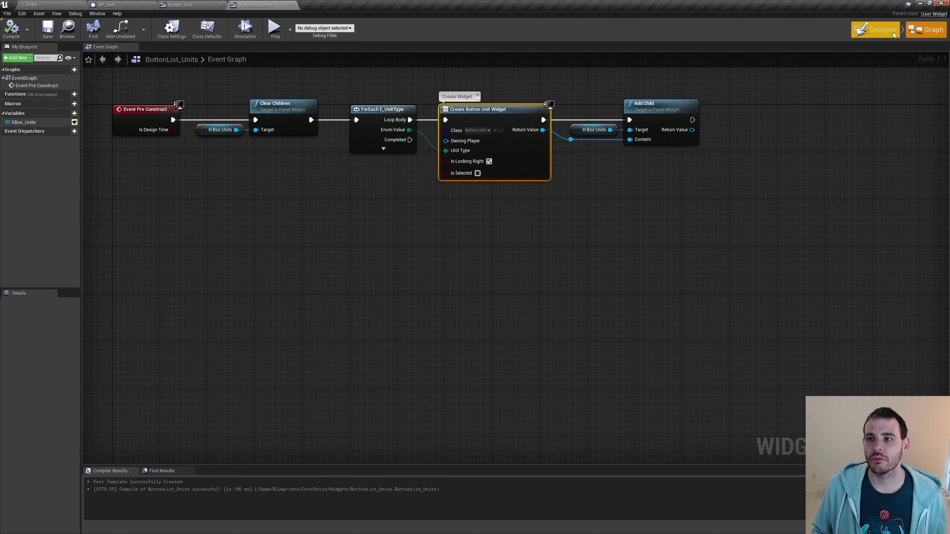
pyautogui.click(875, 29)
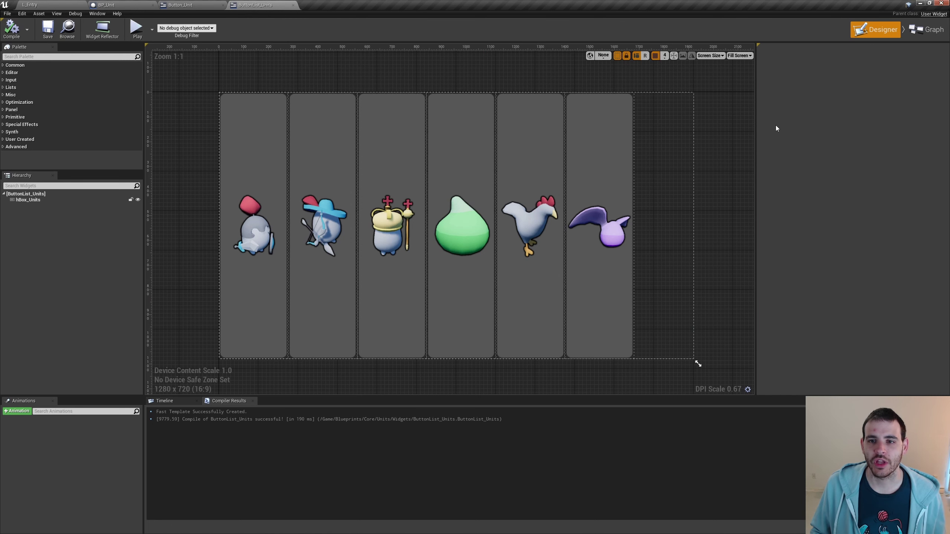
pyautogui.click(927, 30)
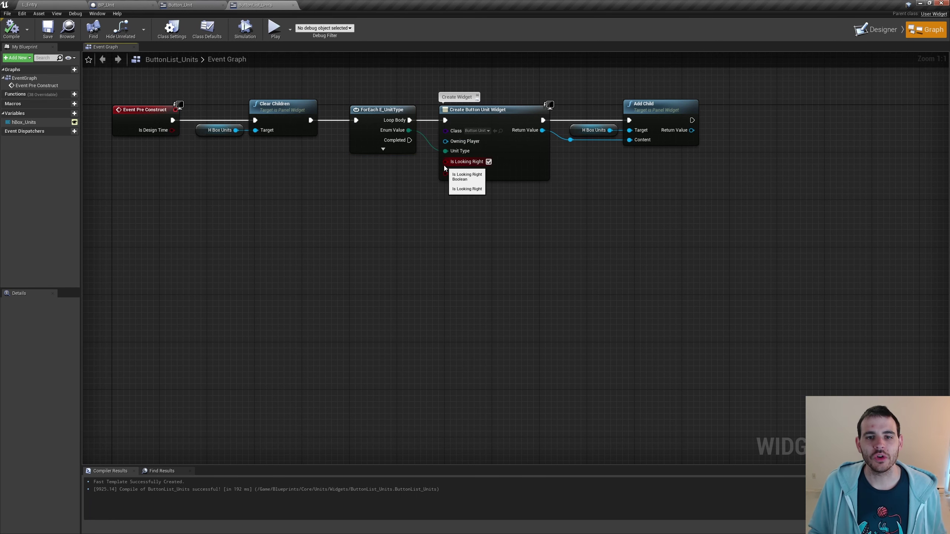
# - Promote the Is Looking Right pin to an instance-editable IsLookingRight variable and compile
pyautogui.rightClick(477, 167)
pyautogui.click(494, 175)
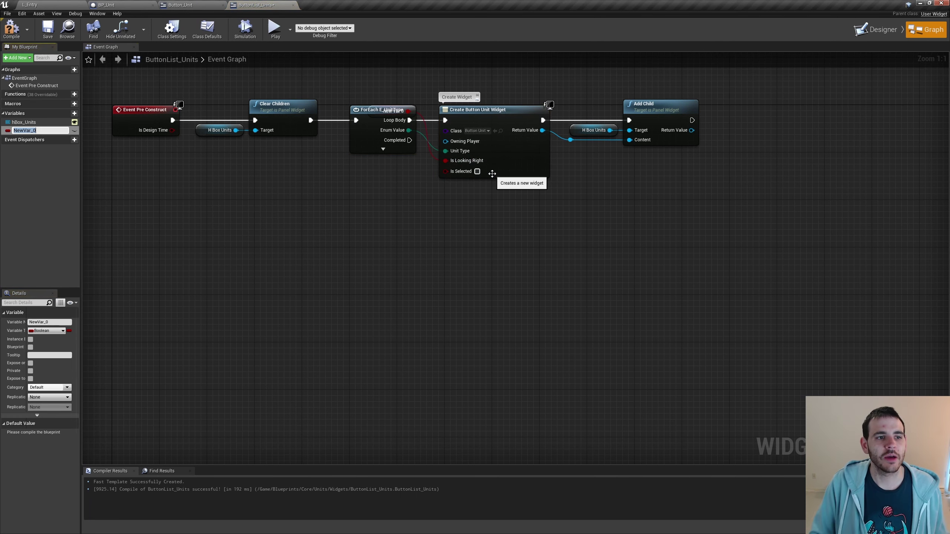
pyautogui.write('Right')
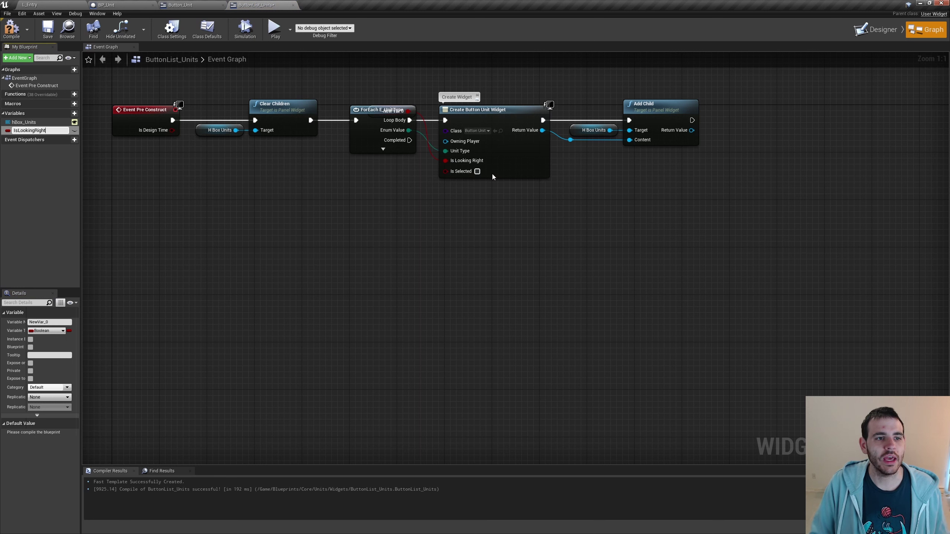
pyautogui.press('Return')
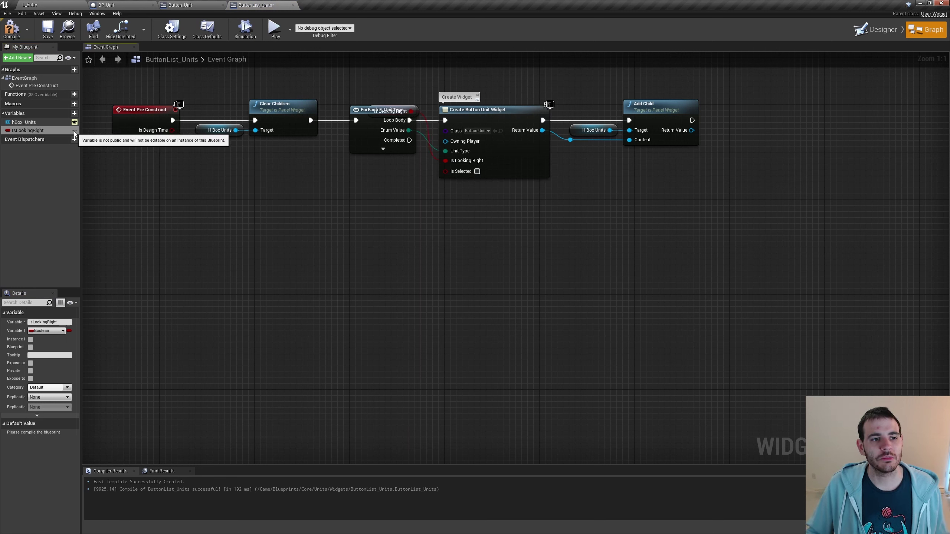
pyautogui.click(75, 130)
pyautogui.press('F7')
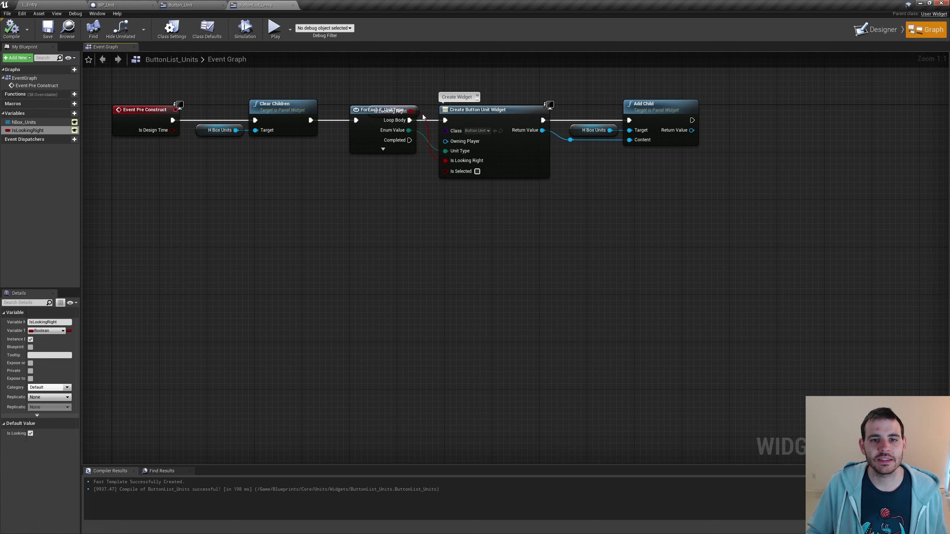
# - In the Designer, toggle Is Looking Right to flip the portraits, leaving it True
pyautogui.click(887, 36)
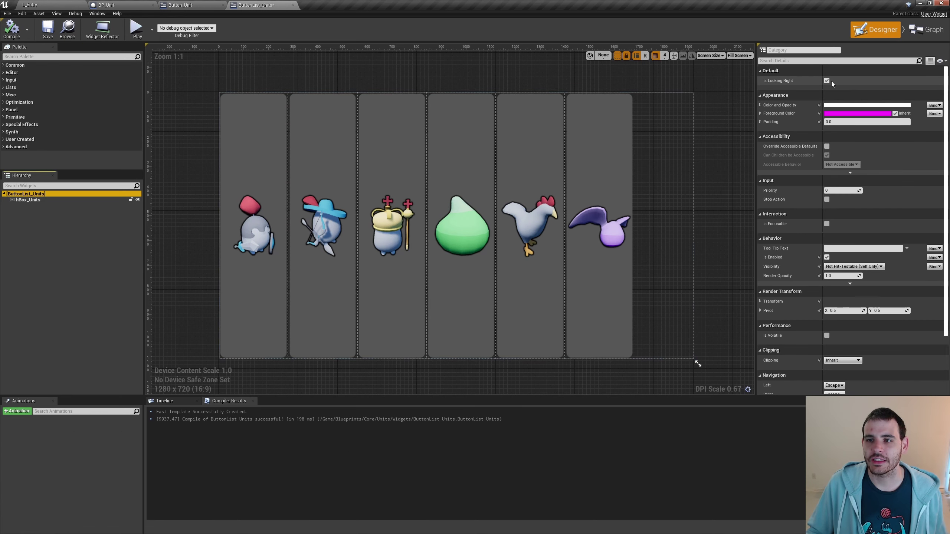
pyautogui.click(831, 81)
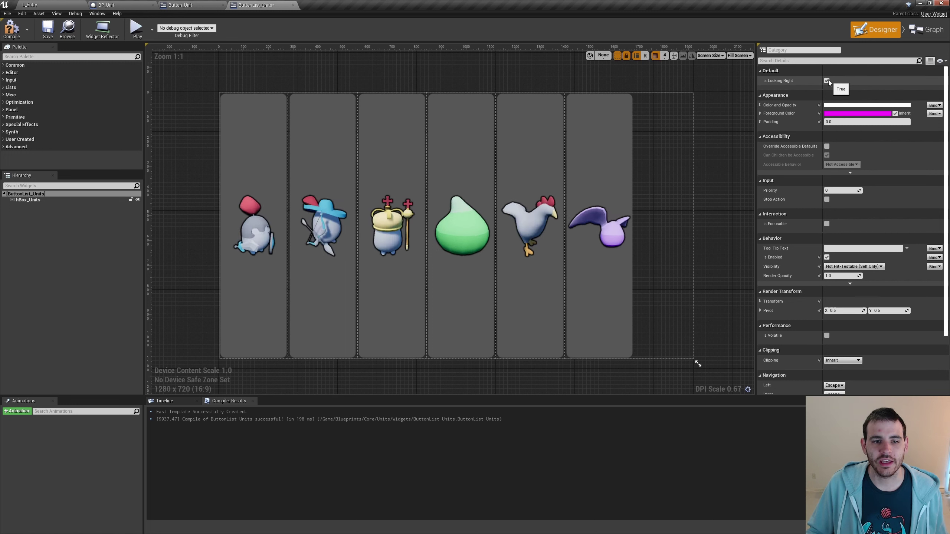
pyautogui.click(827, 80)
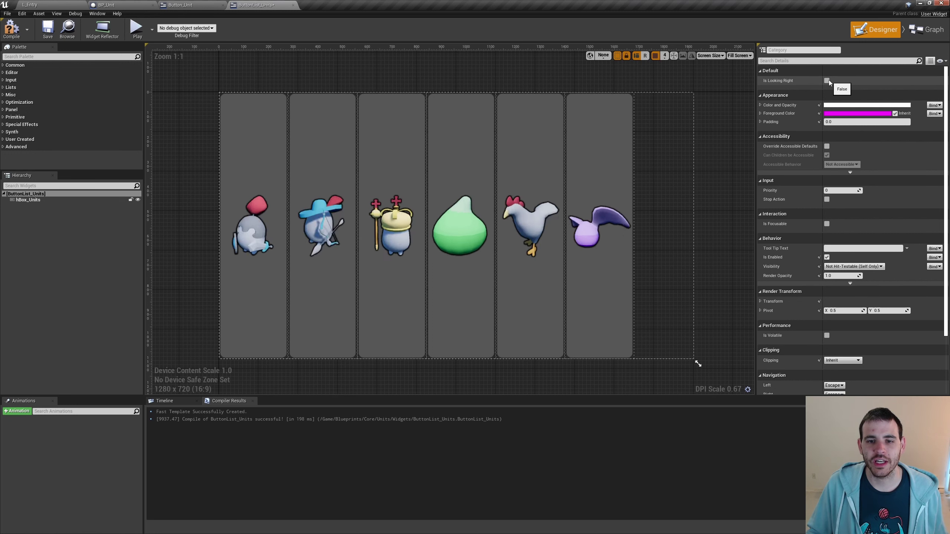
pyautogui.click(826, 81)
pyautogui.click(827, 81)
pyautogui.click(827, 81)
pyautogui.click(826, 81)
pyautogui.click(826, 81)
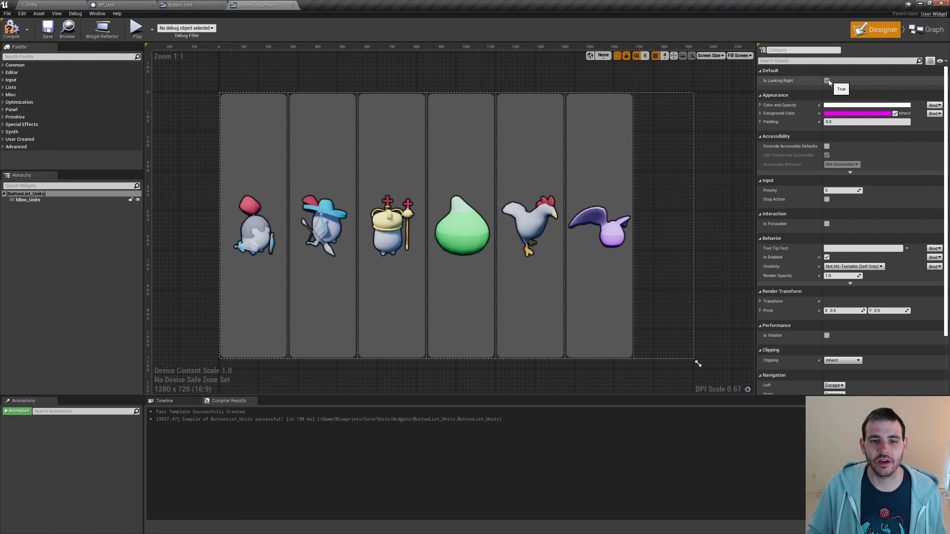
pyautogui.click(827, 81)
# - Add an instance-editable UnitTypeToSelectOnConstruct E_UnitType variable beside an == comparison node
pyautogui.click(931, 30)
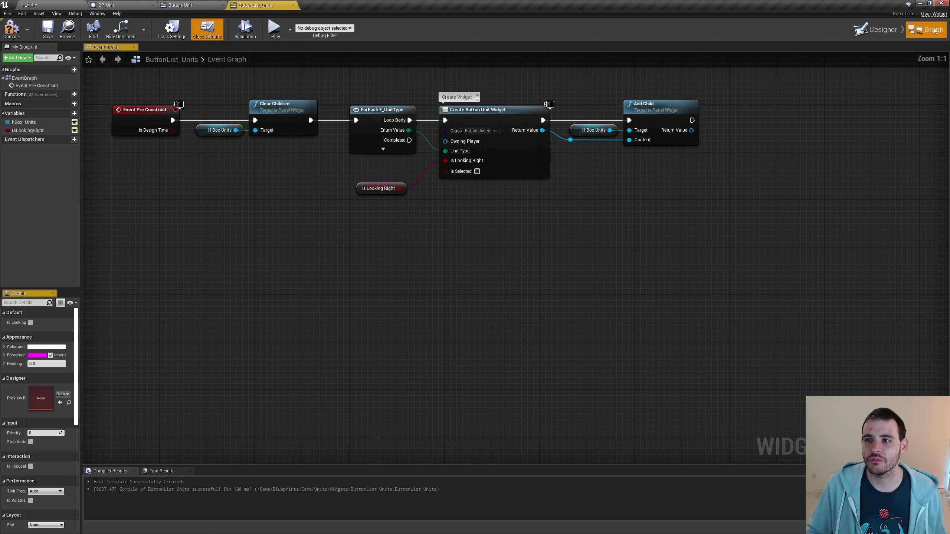
pyautogui.moveTo(372, 187); pyautogui.dragTo(377, 175)
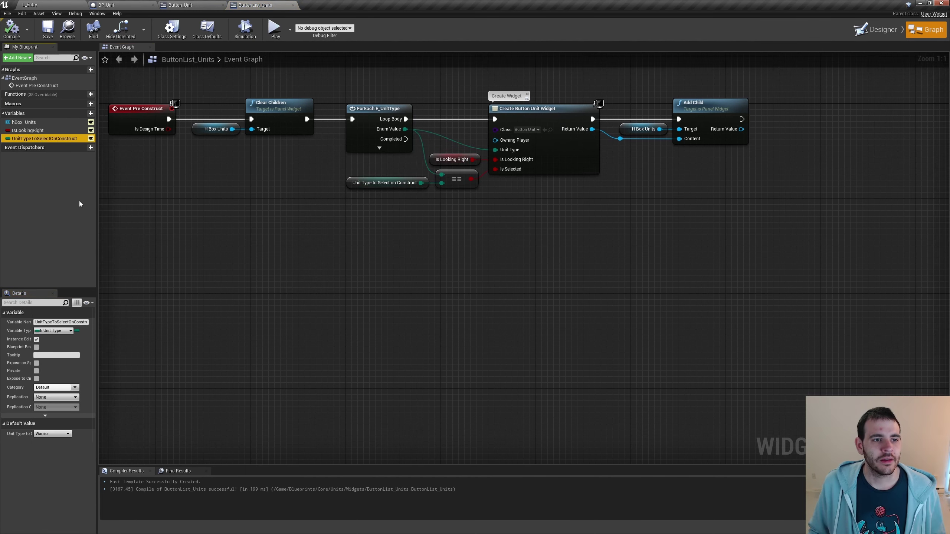
pyautogui.click(36, 339)
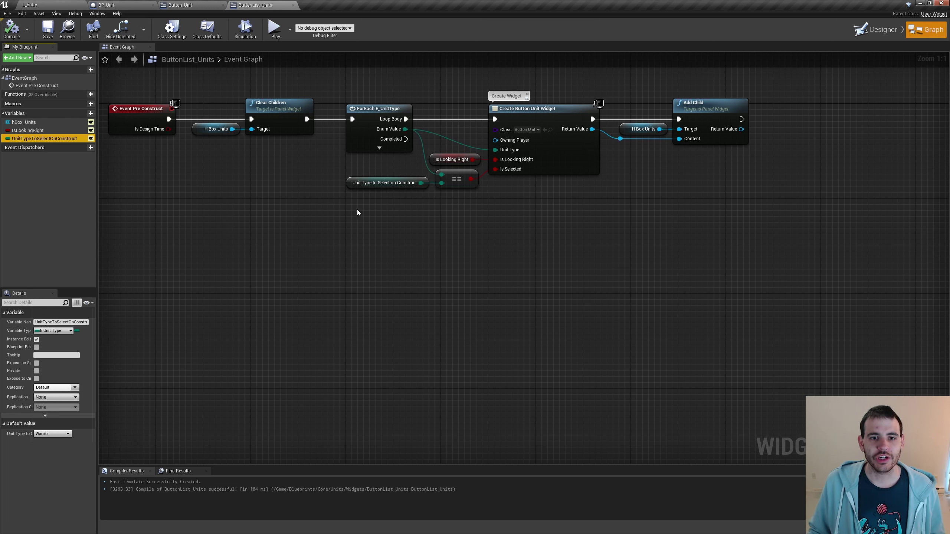
pyautogui.moveTo(357, 210); pyautogui.dragTo(436, 181)
pyautogui.click(404, 138)
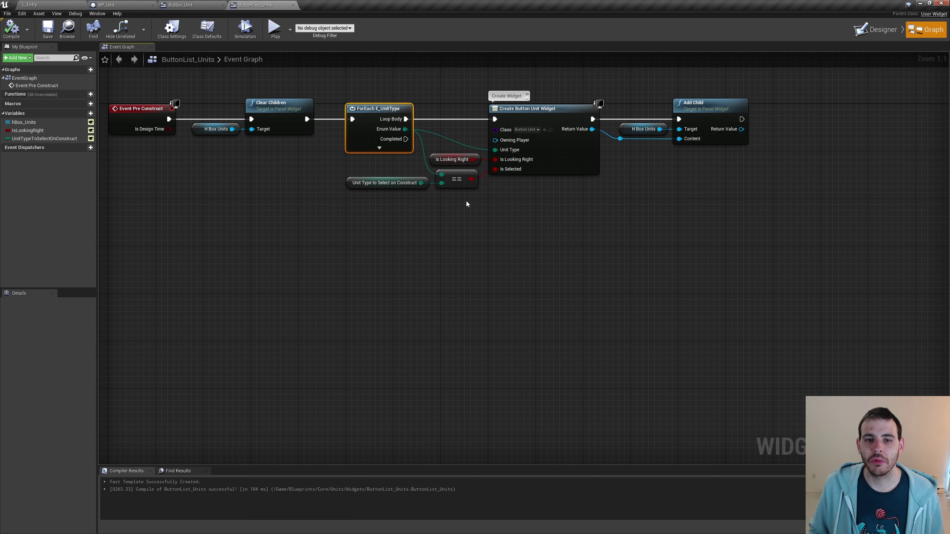
pyautogui.click(457, 180)
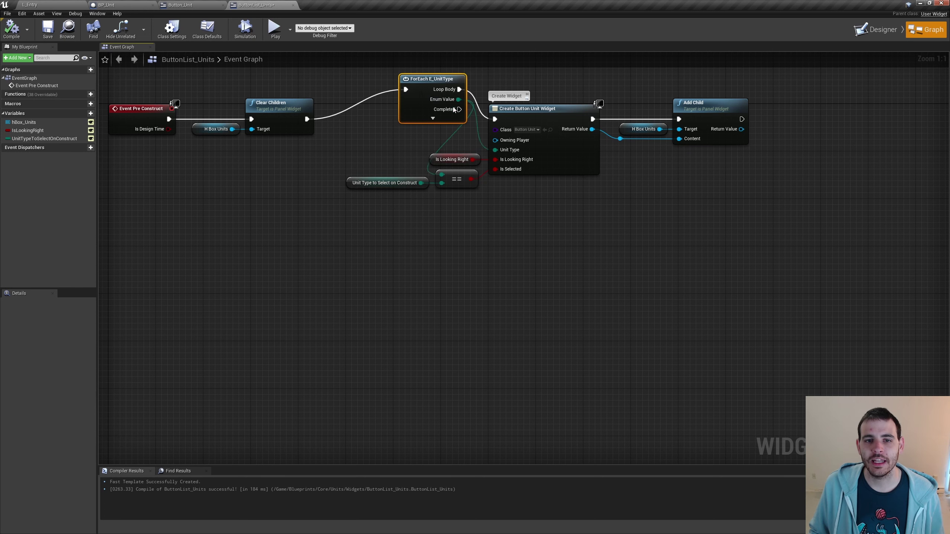
# - Compare UnitTypeToSelectOnConstruct with Enum Value, feed the result into Is Selected, and compile
pyautogui.moveTo(389, 129); pyautogui.dragTo(448, 112)
pyautogui.click(420, 226)
pyautogui.click(385, 182)
pyautogui.moveTo(421, 183); pyautogui.dragTo(427, 207)
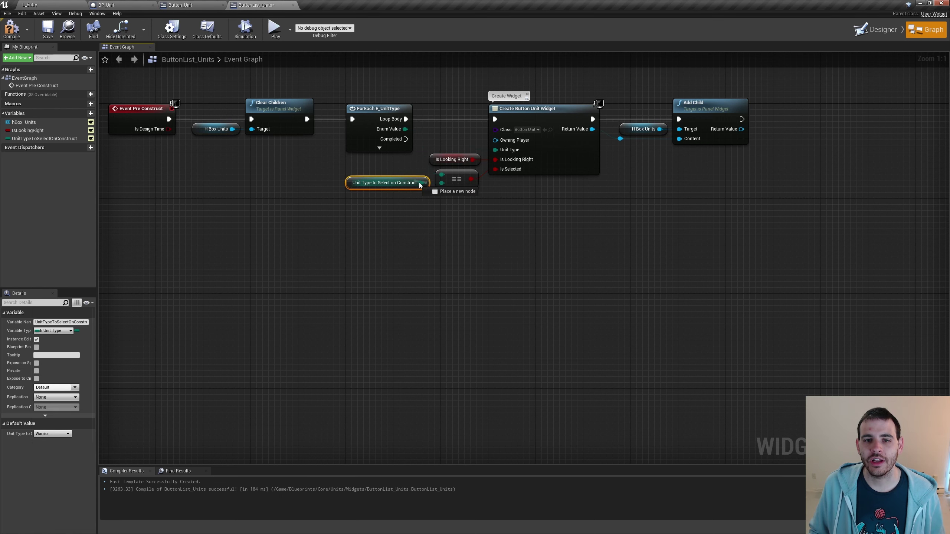
pyautogui.click(544, 168)
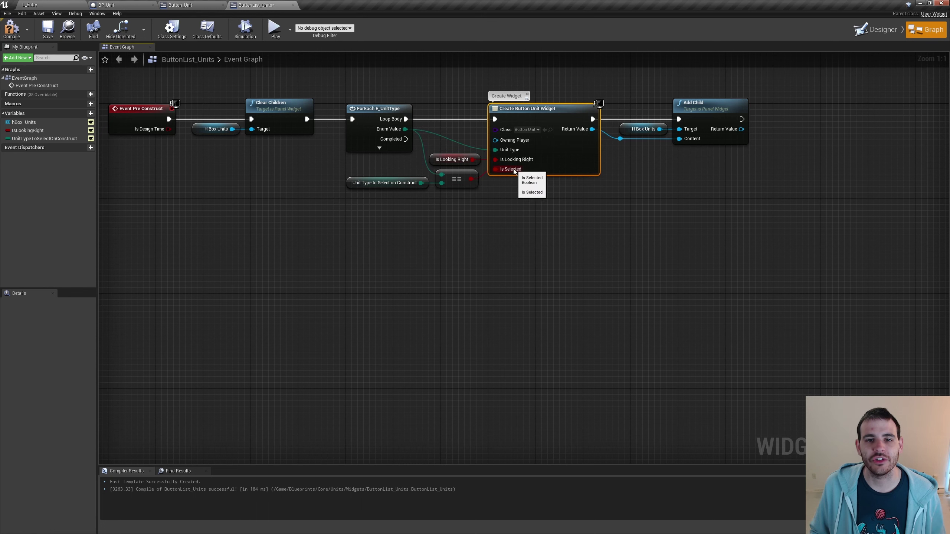
pyautogui.moveTo(515, 173); pyautogui.dragTo(513, 170)
pyautogui.click(17, 39)
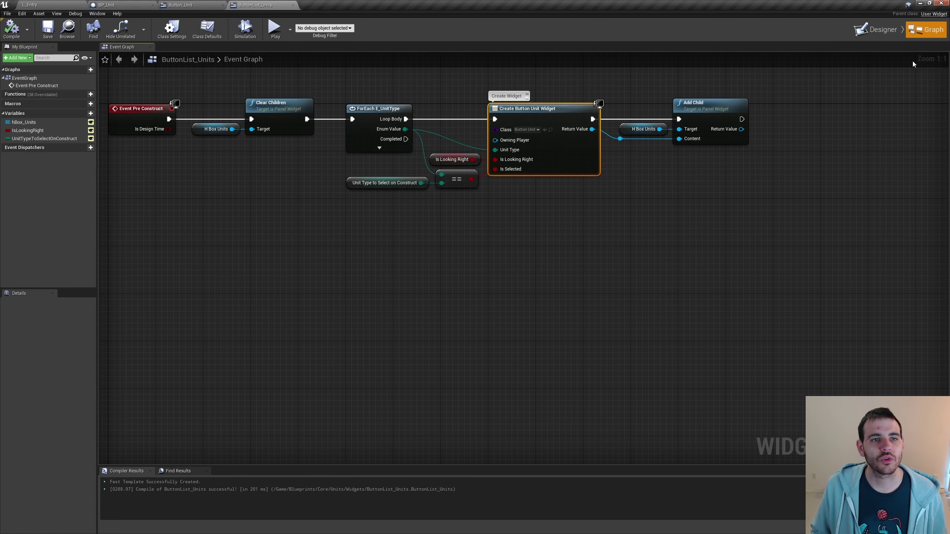
pyautogui.click(875, 29)
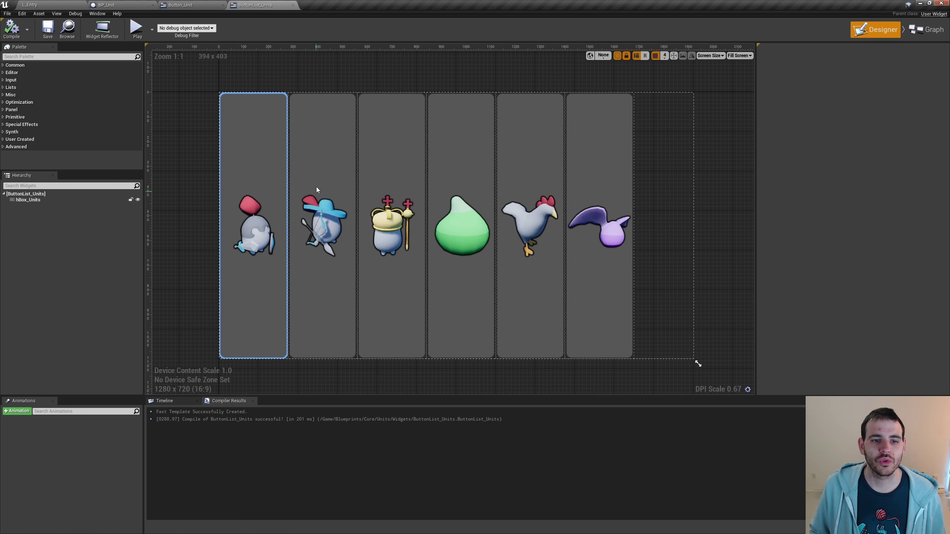
# - Preview Unit Type to Select as Ranger, Chicken, Slime and Bat, then reset to Warrior and recompile
pyautogui.click(23, 193)
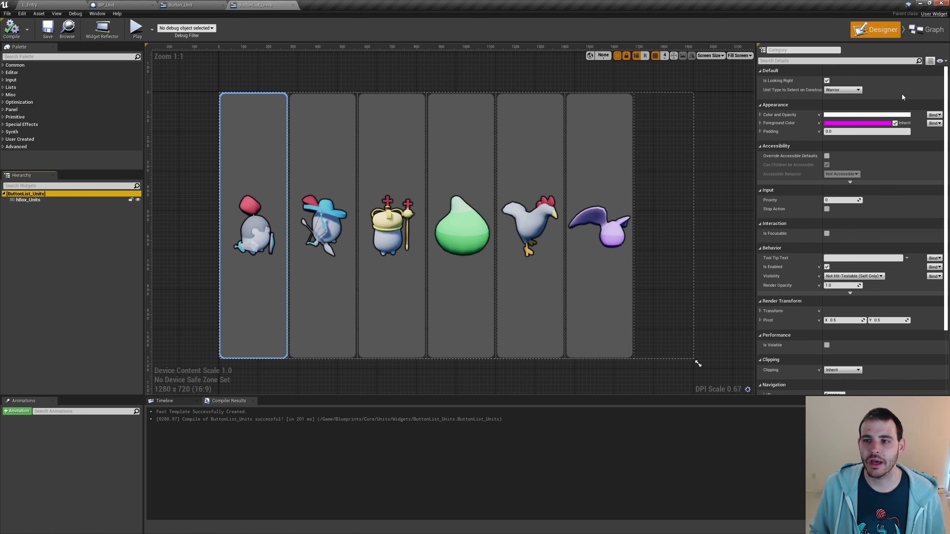
pyautogui.click(843, 90)
pyautogui.click(831, 101)
pyautogui.click(843, 90)
pyautogui.click(838, 115)
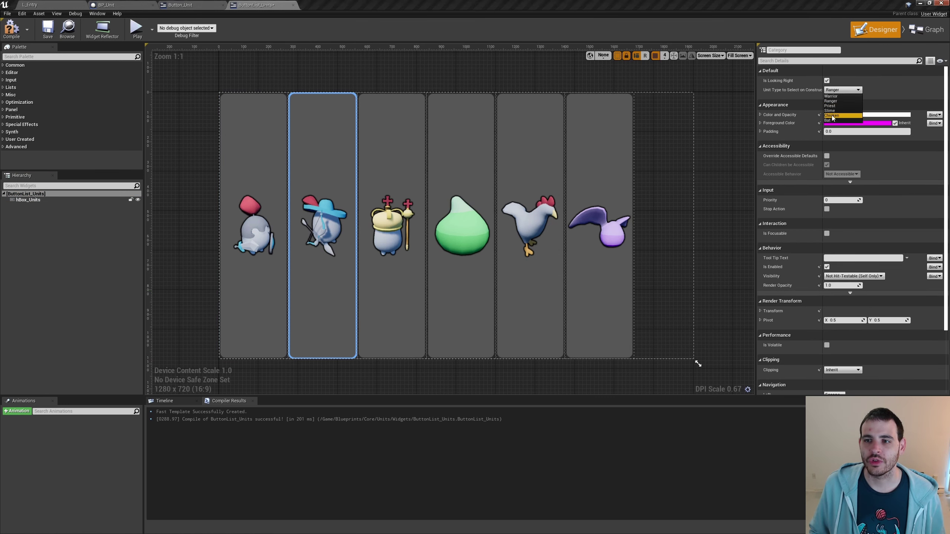
pyautogui.click(843, 90)
pyautogui.click(829, 110)
pyautogui.click(842, 90)
pyautogui.click(836, 120)
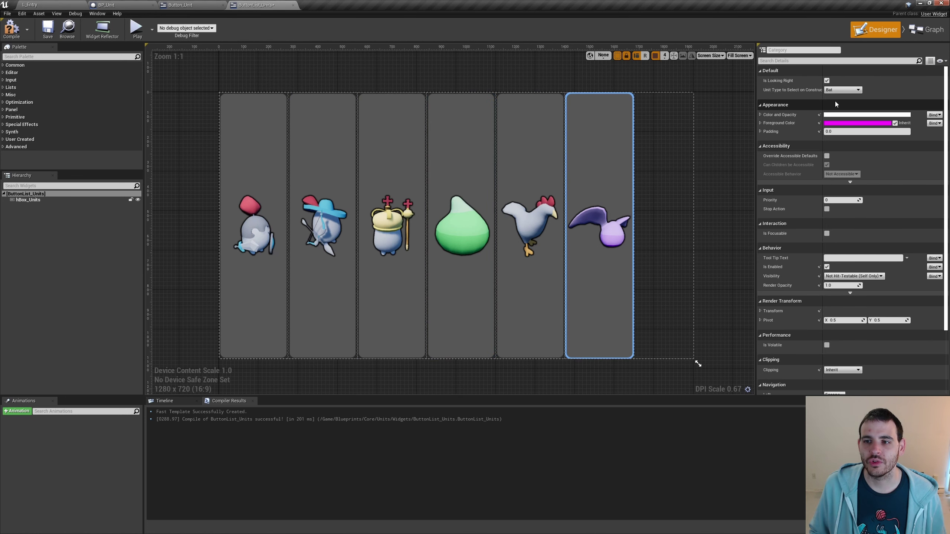
pyautogui.click(843, 89)
pyautogui.click(831, 97)
pyautogui.click(11, 28)
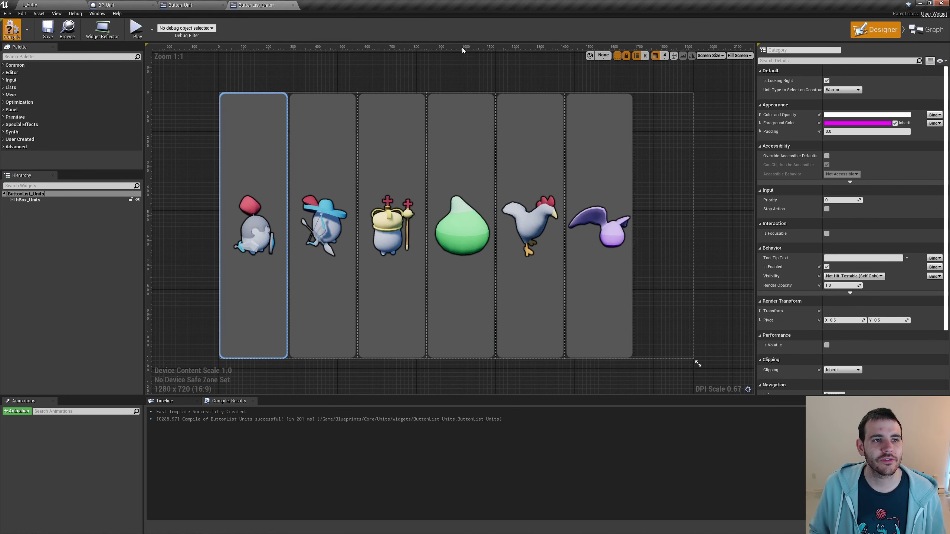
# - Review Button_Unit's On Clicked and Call On Unit Button Clicked nodes, then return to ButtonList_Units
pyautogui.click(927, 30)
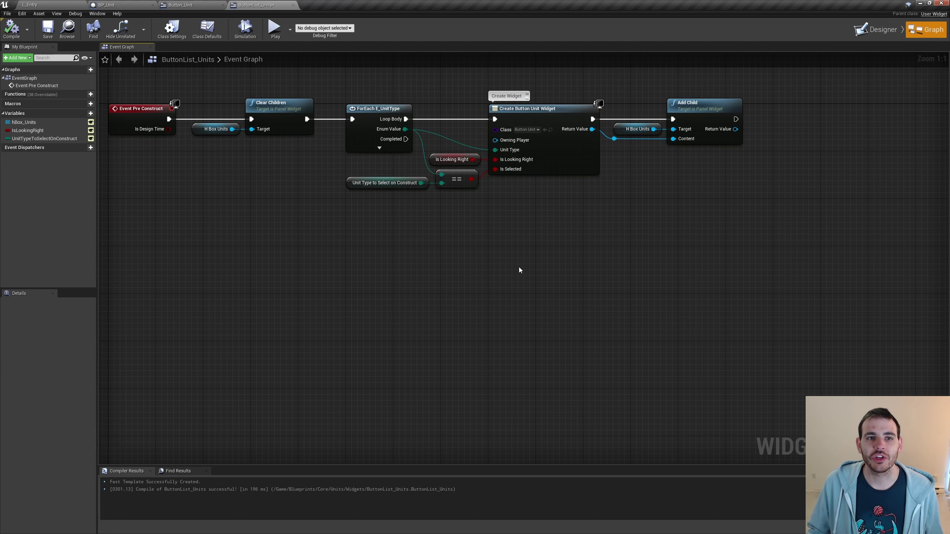
pyautogui.click(180, 5)
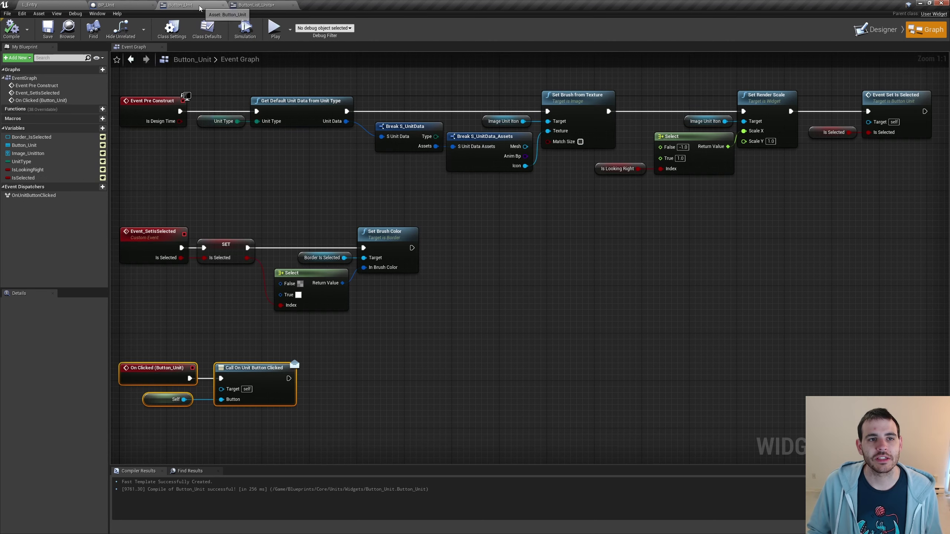
pyautogui.moveTo(344, 350); pyautogui.dragTo(250, 412)
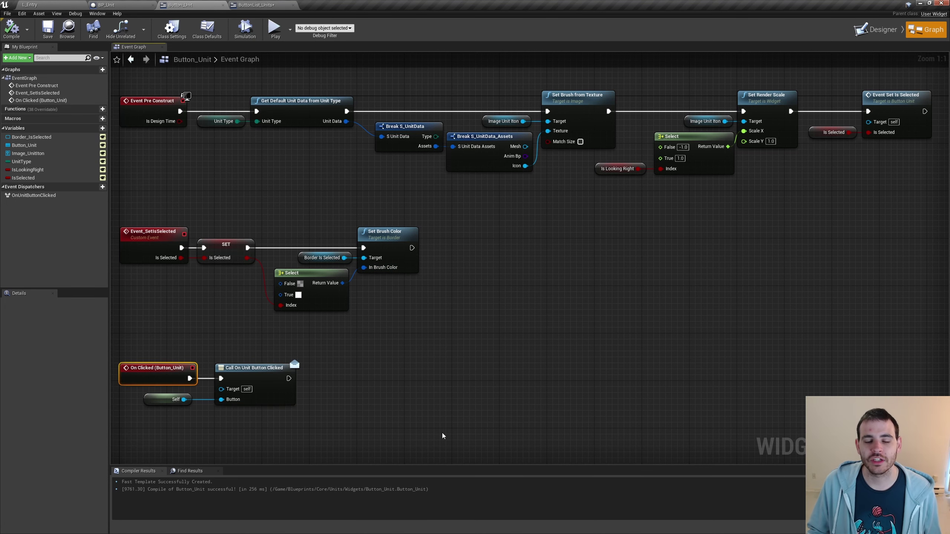
pyautogui.moveTo(194, 336); pyautogui.dragTo(221, 397)
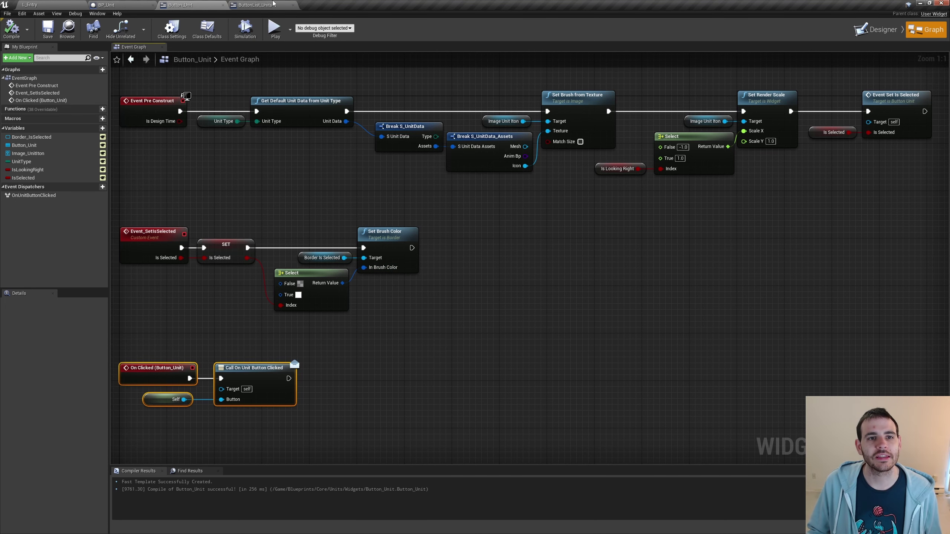
pyautogui.click(256, 5)
pyautogui.moveTo(226, 255); pyautogui.dragTo(804, 99)
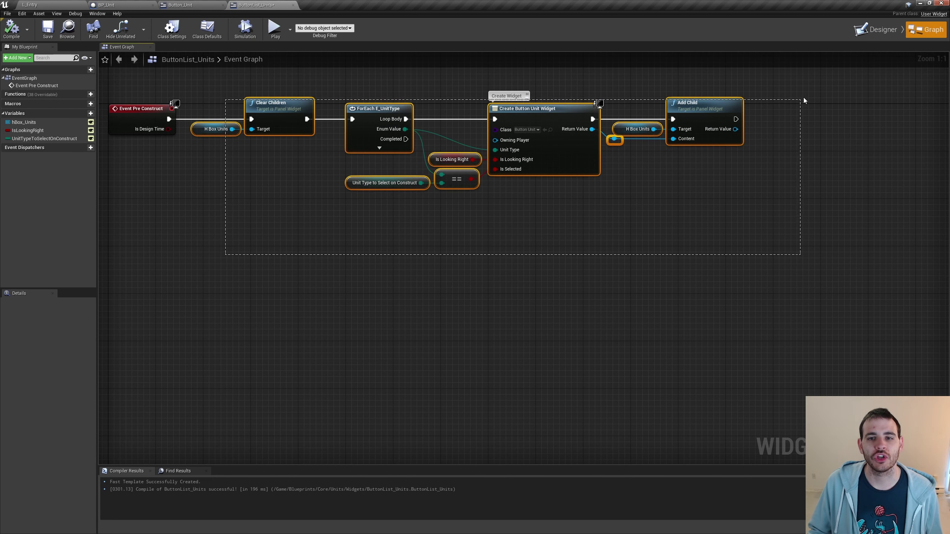
pyautogui.click(733, 180)
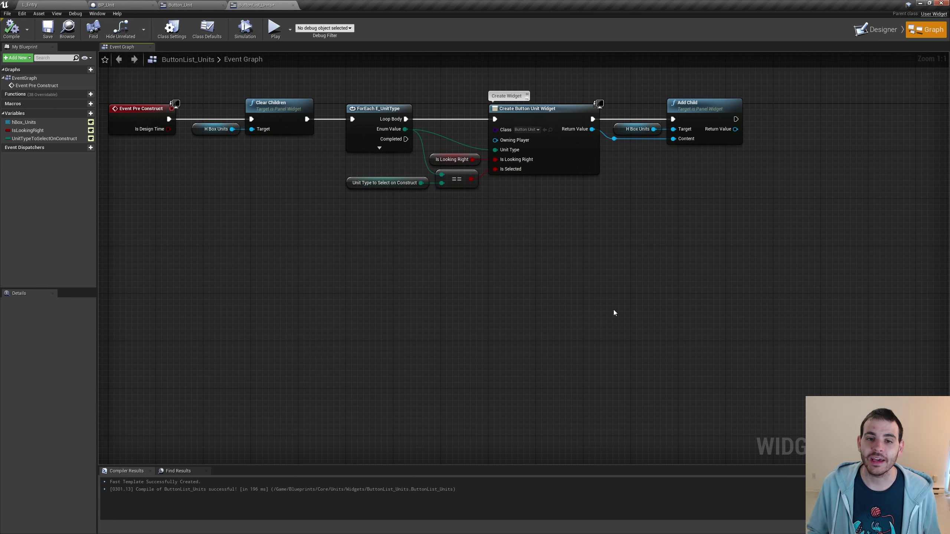
# - Add an Assign On Unit Button Clicked node from the created button, run after Add Child
pyautogui.hotkey('ctrl', 's')
pyautogui.moveTo(615, 142); pyautogui.dragTo(668, 172)
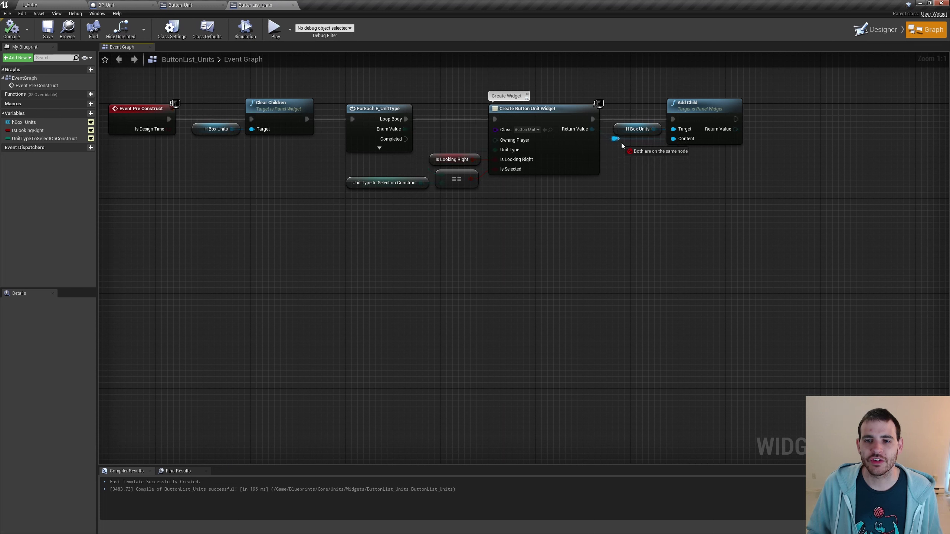
pyautogui.write('assign')
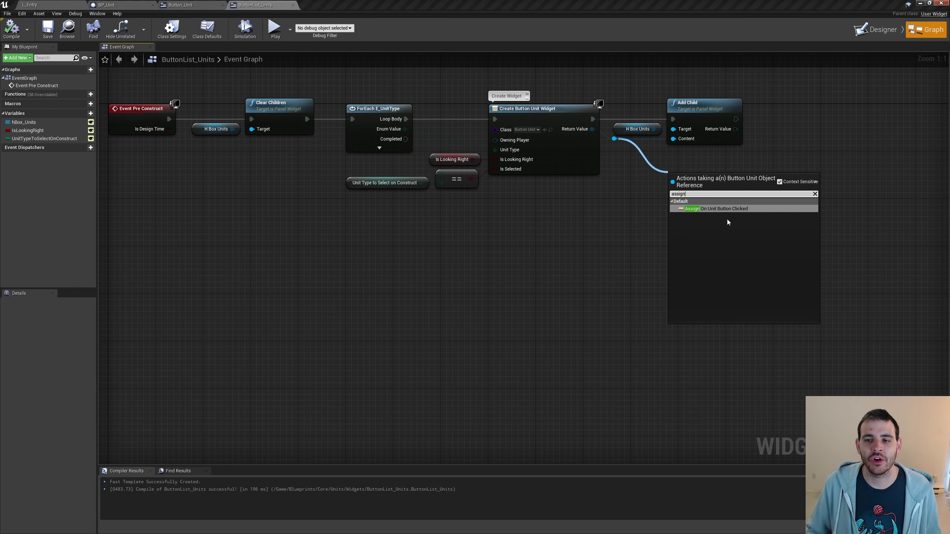
pyautogui.click(726, 209)
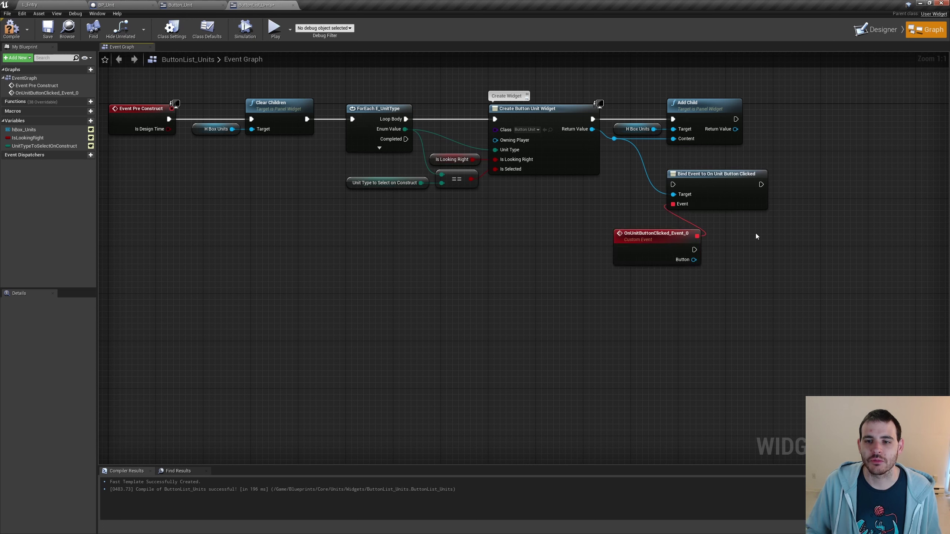
pyautogui.moveTo(694, 203); pyautogui.dragTo(794, 138)
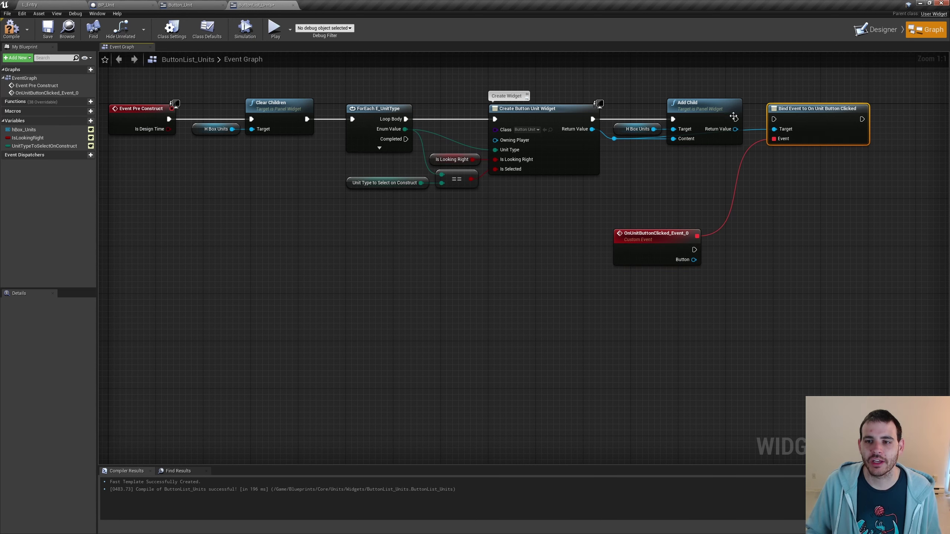
pyautogui.moveTo(735, 120); pyautogui.dragTo(811, 108)
# - Move the bound custom event aside and rename it OnUnitButtonClicked
pyautogui.moveTo(638, 236)
pyautogui.mouseDown()
pyautogui.moveTo(614, 224)
pyautogui.moveTo(151, 251)
pyautogui.mouseUp()
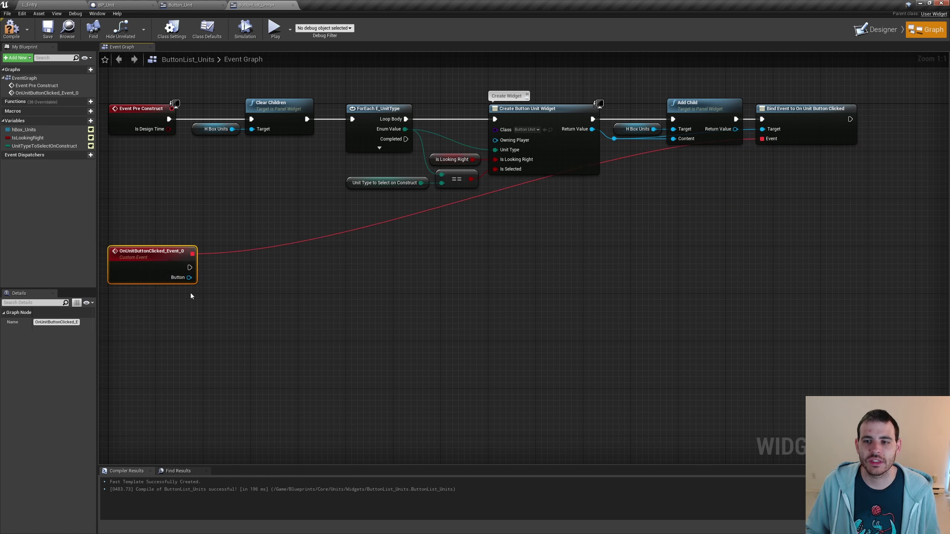
pyautogui.doubleClick(151, 252)
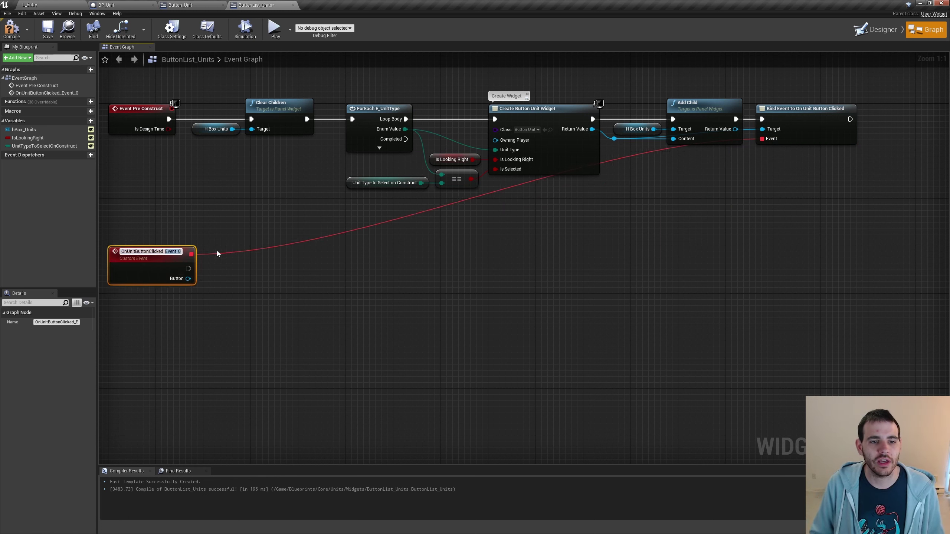
pyautogui.press('BackSpace')
pyautogui.press('Return')
pyautogui.moveTo(190, 218); pyautogui.dragTo(152, 273)
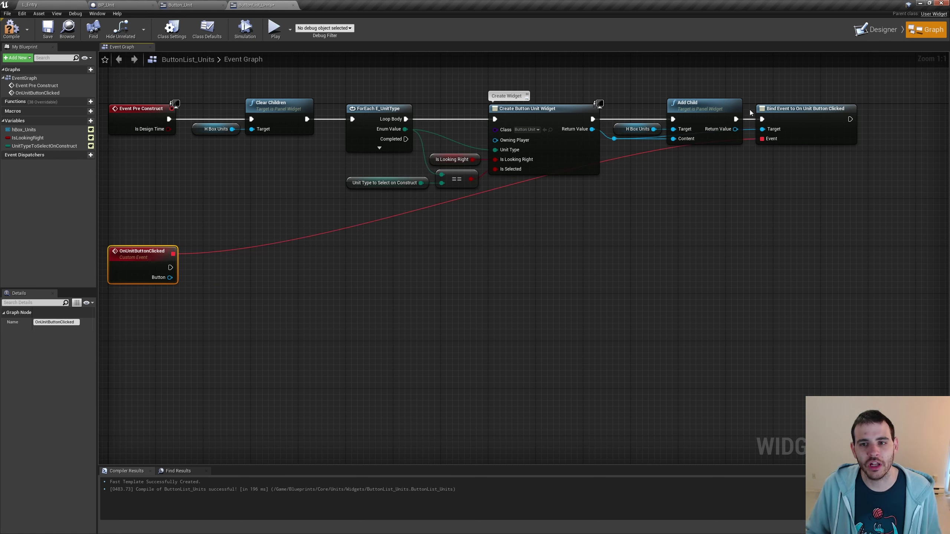
# - Bind the event via a Create Event node set to OnUnitButtonClicked and compile
pyautogui.keyDown('alt'); pyautogui.click(764, 140); pyautogui.keyUp('alt')
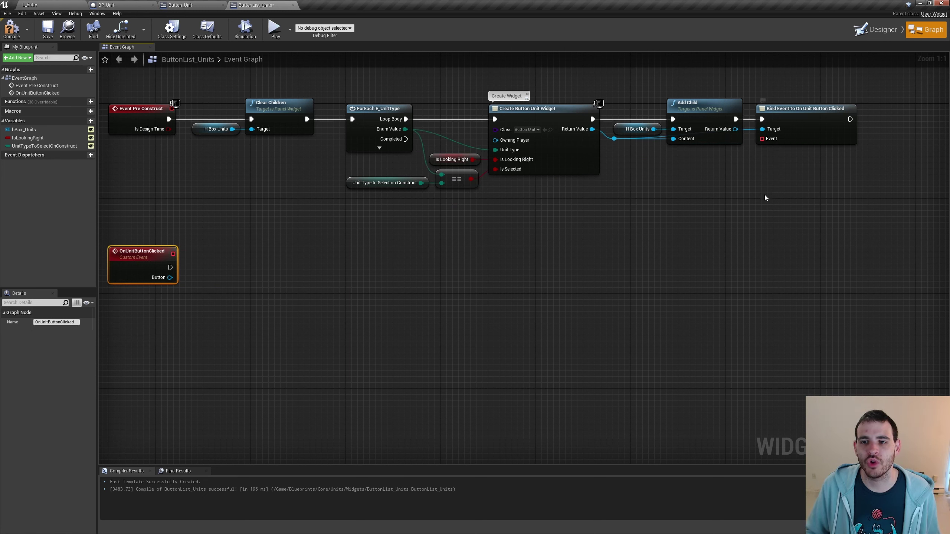
pyautogui.moveTo(761, 139)
pyautogui.mouseDown()
pyautogui.moveTo(762, 167)
pyautogui.moveTo(796, 152)
pyautogui.mouseUp()
pyautogui.write('create event')
pyautogui.press('Return')
pyautogui.click(797, 181)
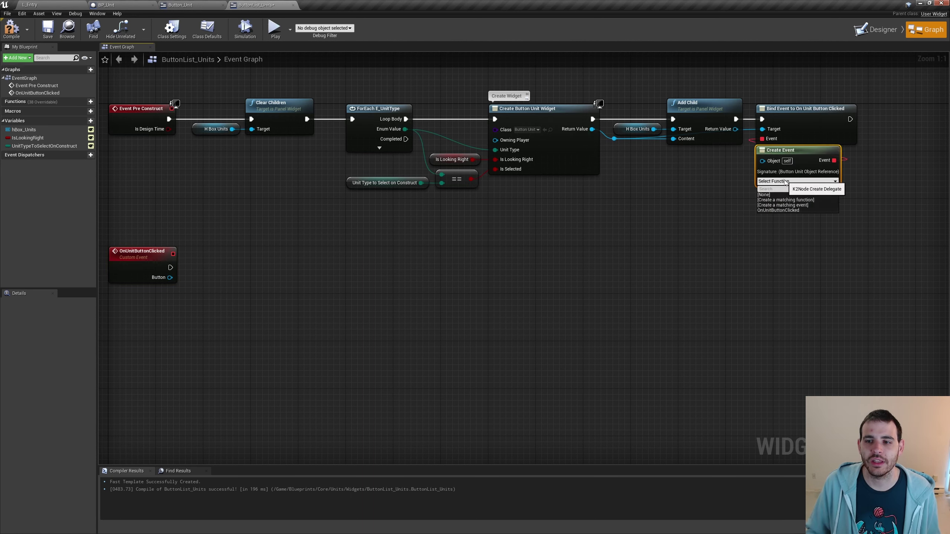
pyautogui.click(766, 211)
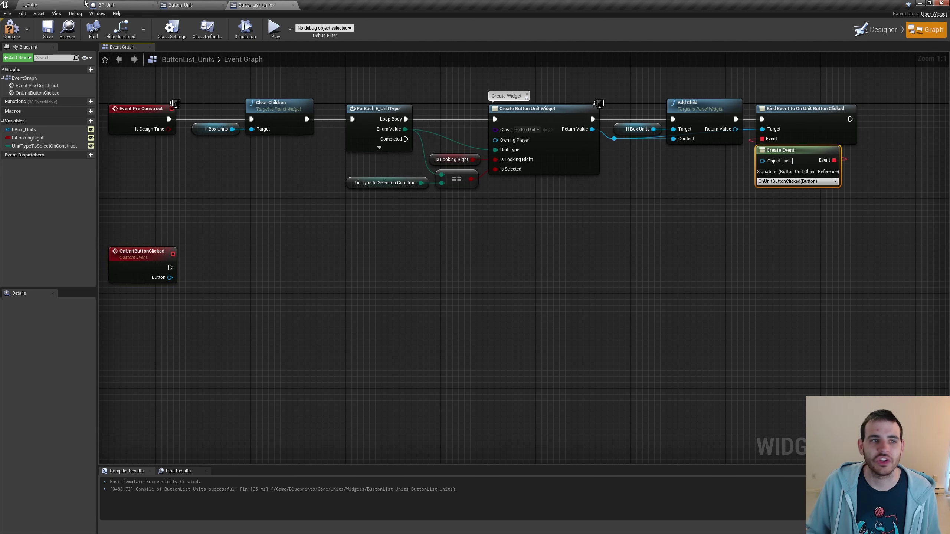
pyautogui.click(11, 30)
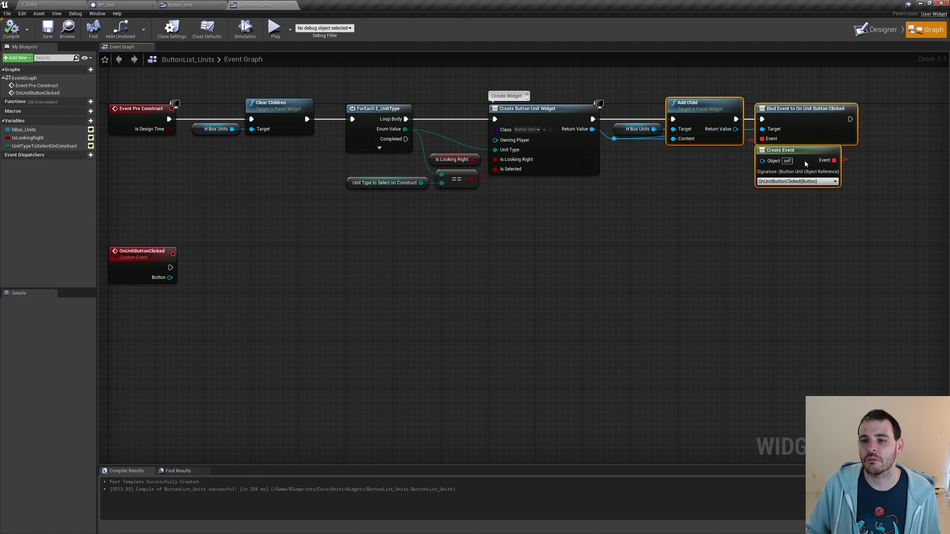
# - Reposition the Bind Event, Create Event and OnUnitButtonClicked nodes
pyautogui.keyDown('ctrl'); pyautogui.click(810, 109); pyautogui.keyUp('ctrl')
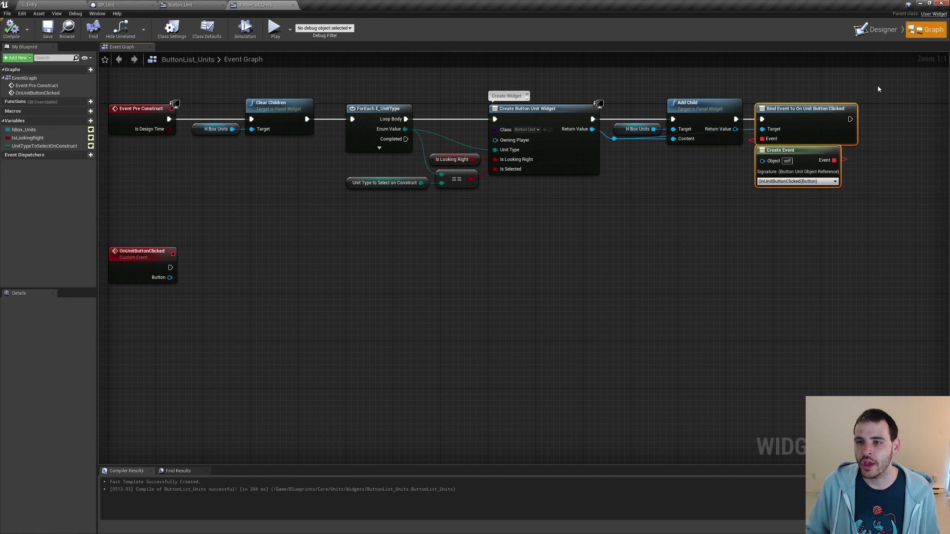
pyautogui.moveTo(761, 231); pyautogui.dragTo(881, 97)
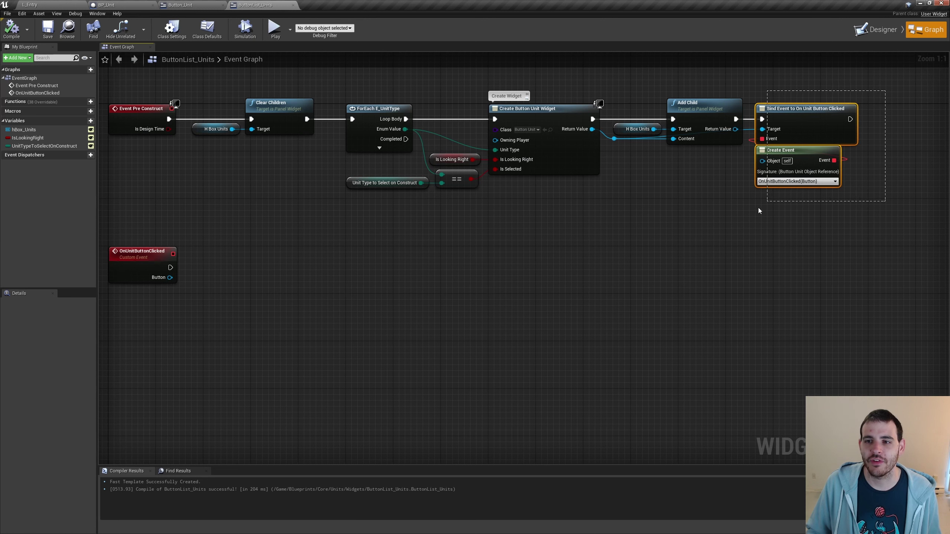
pyautogui.moveTo(758, 211); pyautogui.dragTo(745, 218)
pyautogui.moveTo(882, 85); pyautogui.dragTo(760, 218)
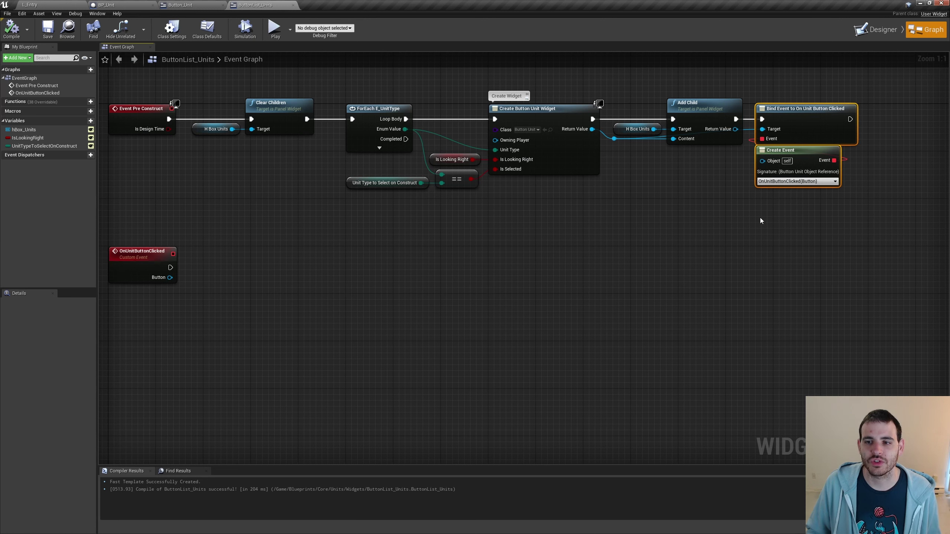
pyautogui.click(804, 153)
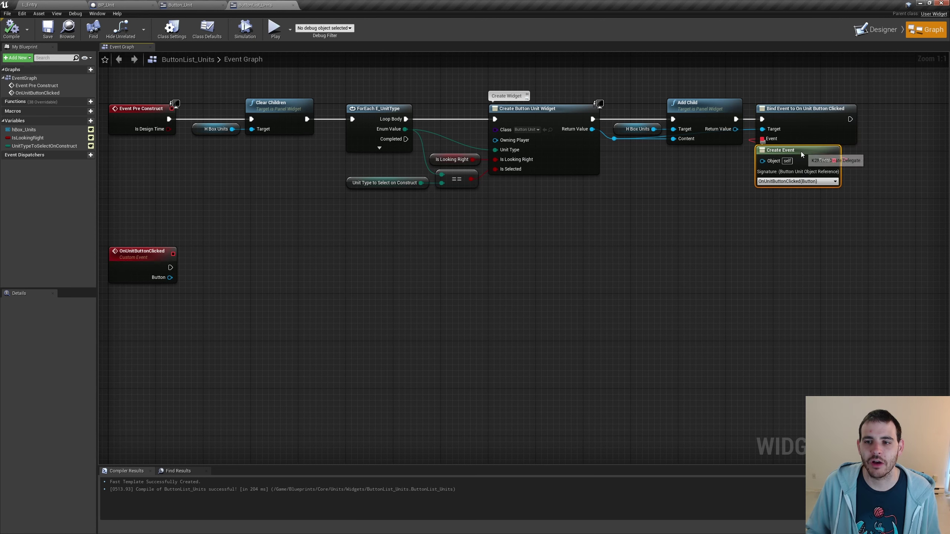
pyautogui.click(124, 250)
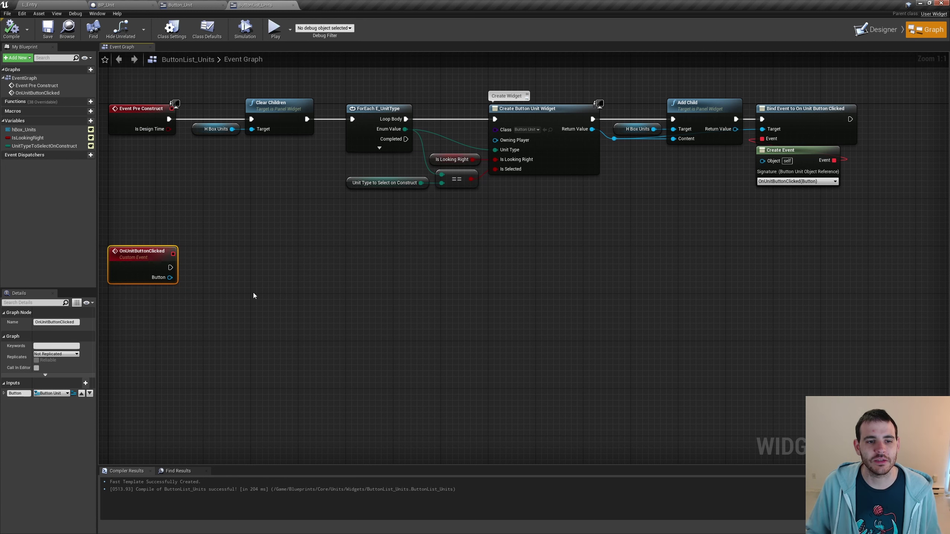
pyautogui.moveTo(184, 254); pyautogui.dragTo(221, 221)
pyautogui.click(157, 278)
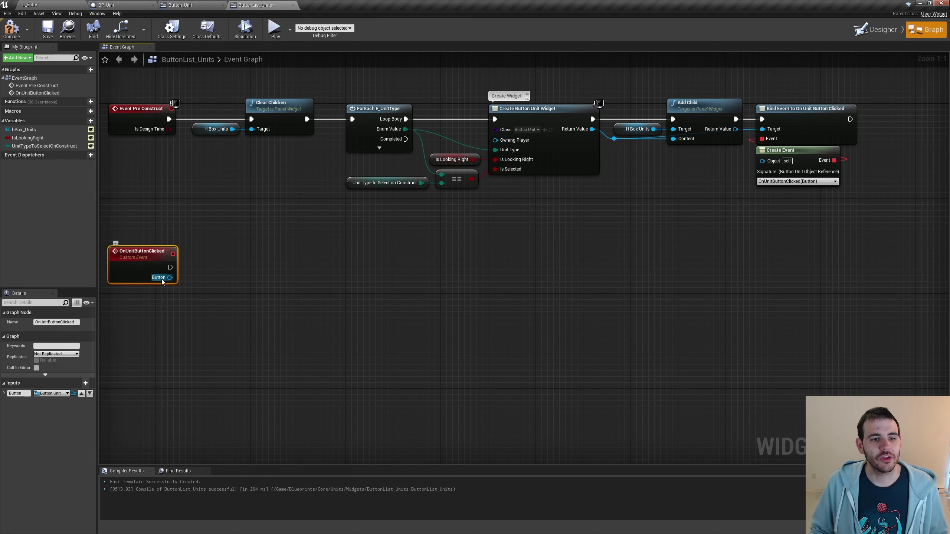
# - Promote the event's Button output to a new SelectedButton variable and arrange the Branch and != nodes
pyautogui.rightClick(163, 281)
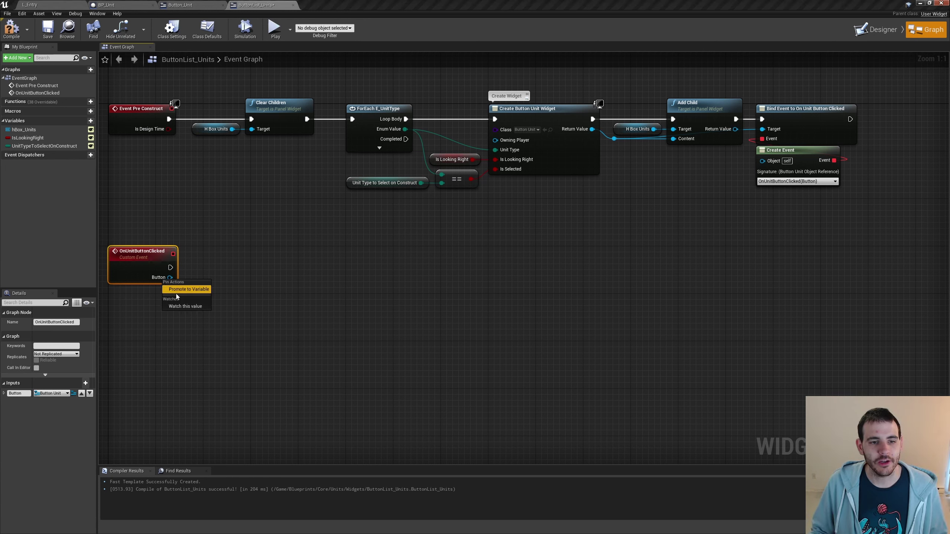
pyautogui.click(171, 293)
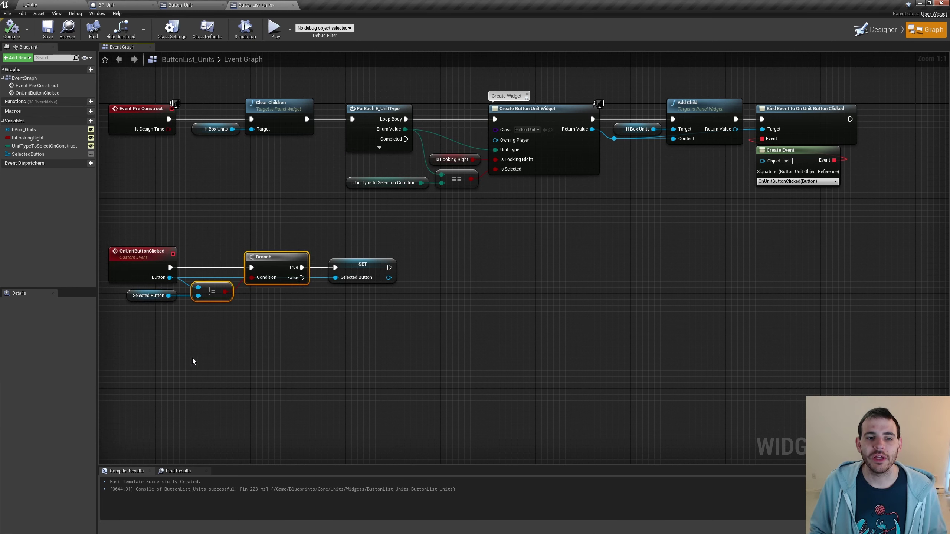
pyautogui.moveTo(170, 350); pyautogui.dragTo(155, 299)
pyautogui.moveTo(286, 329); pyautogui.dragTo(187, 280)
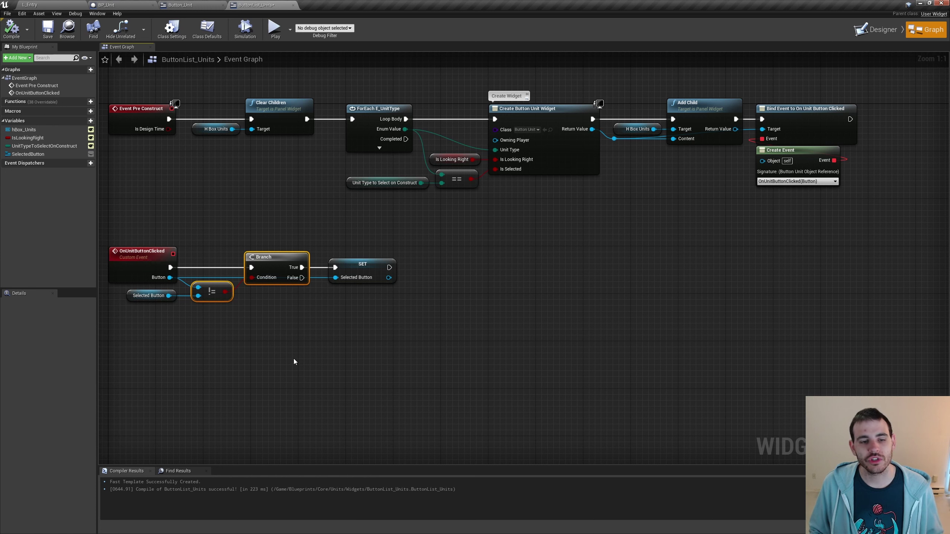
pyautogui.keyDown('ctrl'); pyautogui.click(212, 292); pyautogui.keyUp('ctrl')
pyautogui.click(212, 292)
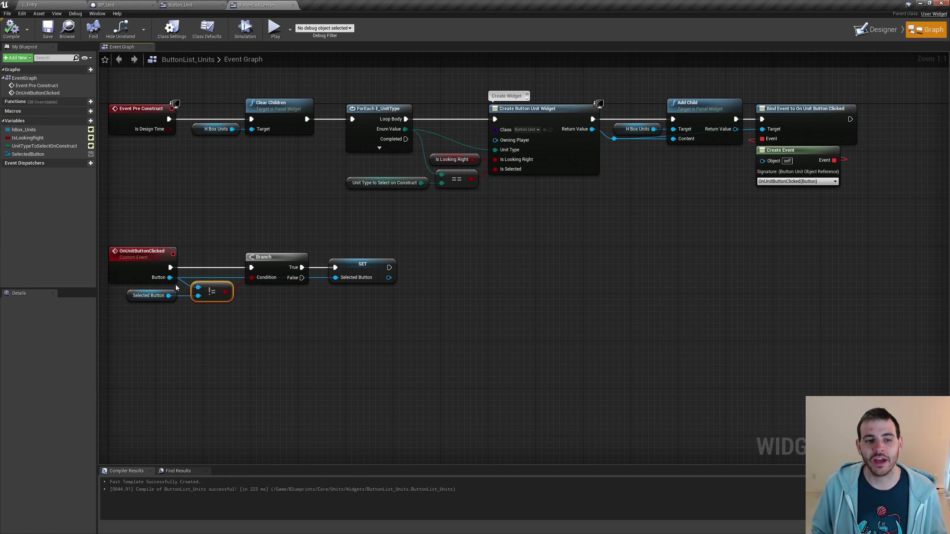
# - Spread apart the SelectedButton getter, !=, SET and Set Is Selected nodes of the chain
pyautogui.moveTo(170, 277); pyautogui.dragTo(197, 246)
pyautogui.click(226, 322)
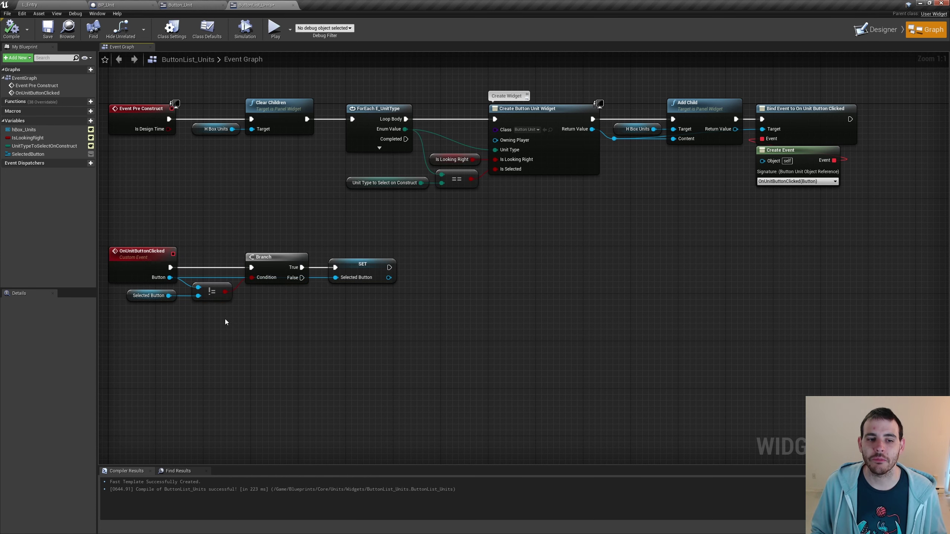
pyautogui.click(149, 295)
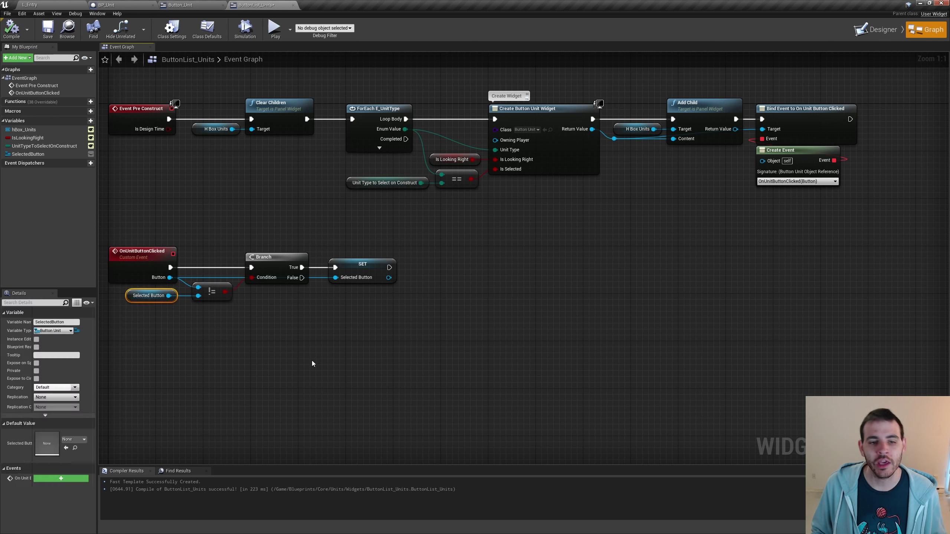
pyautogui.click(211, 294)
pyautogui.click(361, 272)
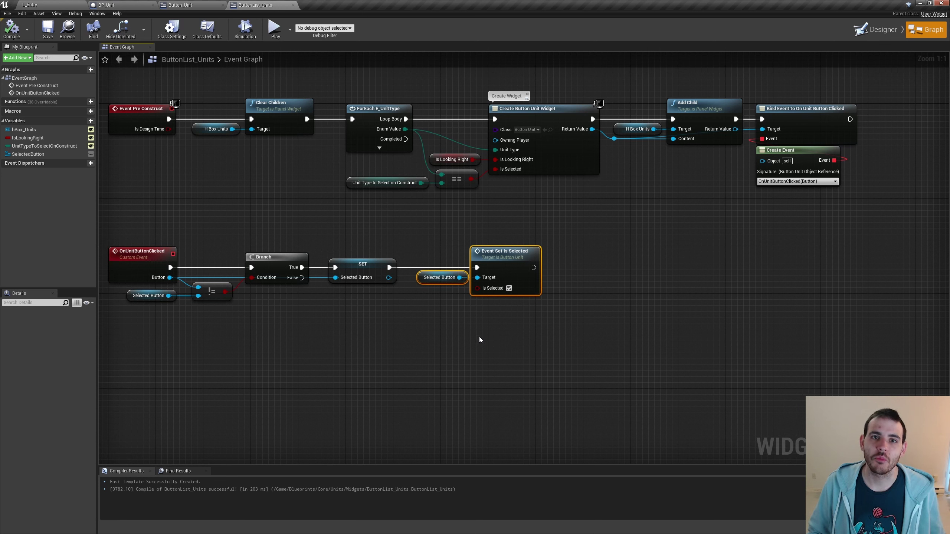
pyautogui.moveTo(625, 331); pyautogui.dragTo(108, 241)
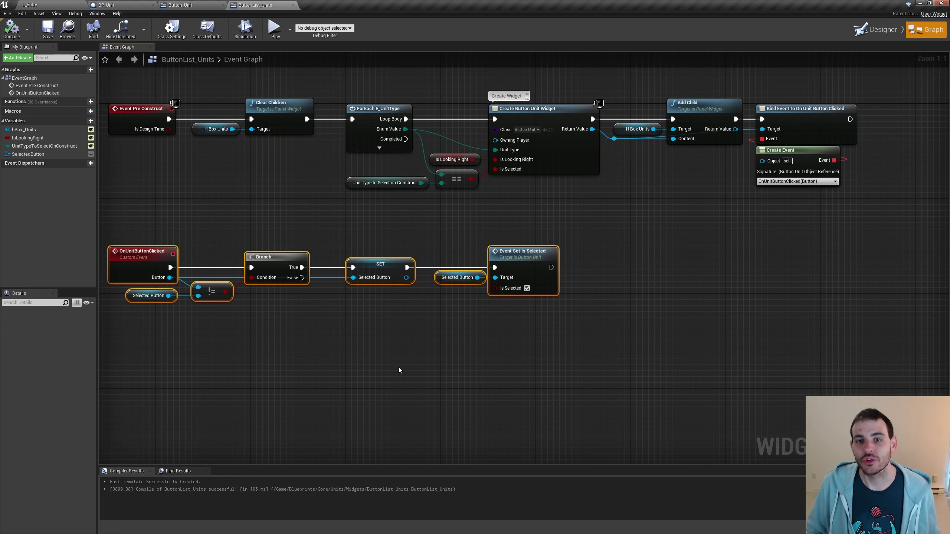
pyautogui.click(416, 331)
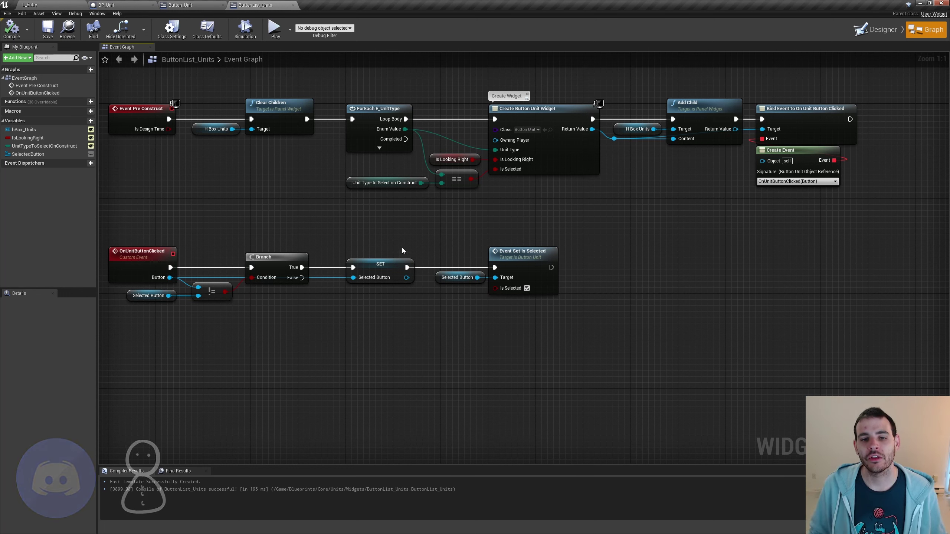
# - Duplicate Event Set Is Selected with its getter, run it from Branch True with Is Selected unticked
pyautogui.moveTo(560, 241); pyautogui.dragTo(433, 296)
pyautogui.hotkey('ctrl', 'c')
pyautogui.hotkey('ctrl', 'v')
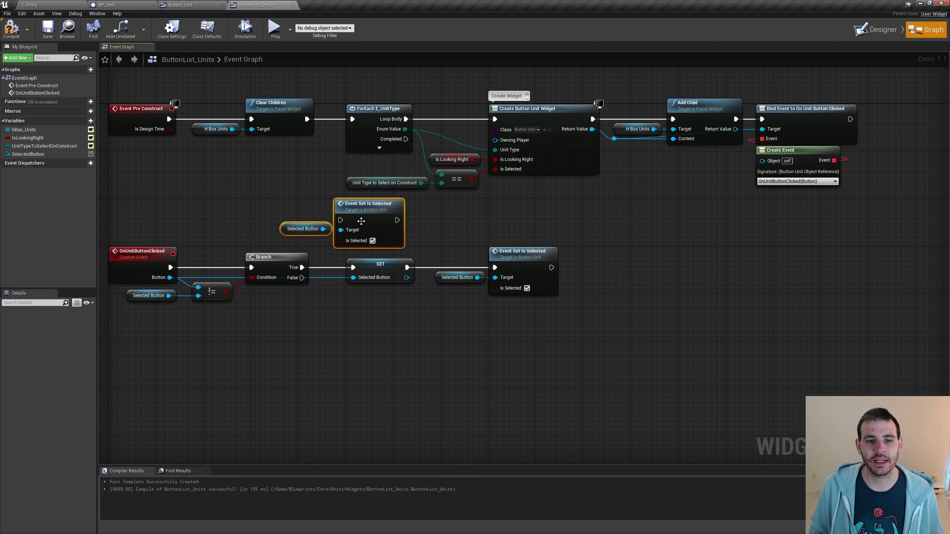
pyautogui.moveTo(359, 221); pyautogui.dragTo(340, 225)
pyautogui.moveTo(301, 267)
pyautogui.mouseDown()
pyautogui.moveTo(321, 219)
pyautogui.moveTo(353, 268)
pyautogui.mouseUp()
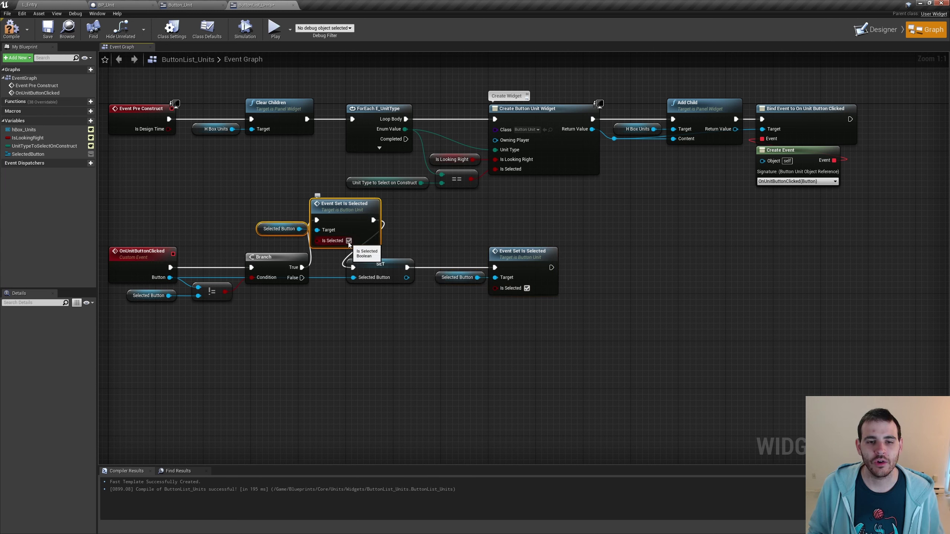
pyautogui.click(349, 240)
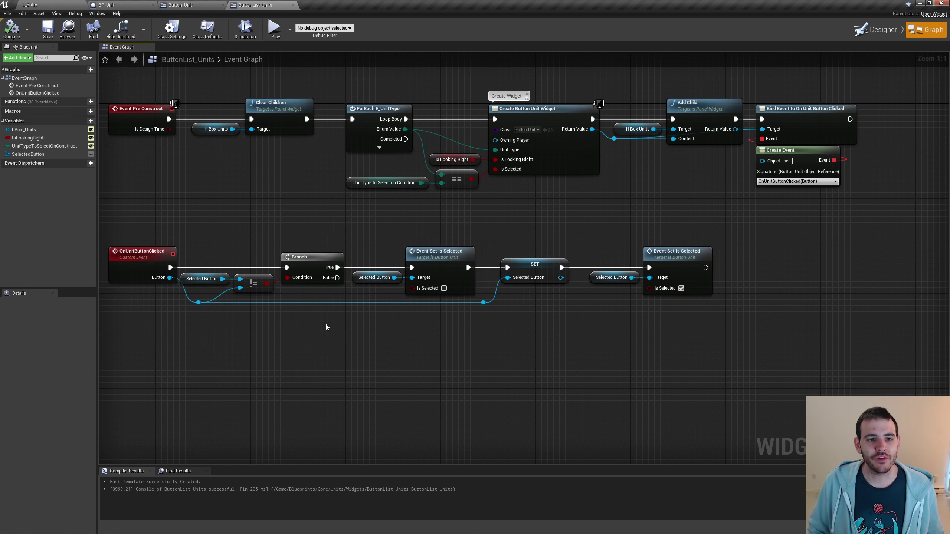
# - Align the Branch, unselect, SET and final Set Is Selected nodes in a row
pyautogui.moveTo(326, 323)
pyautogui.mouseDown()
pyautogui.moveTo(217, 245)
pyautogui.moveTo(192, 247)
pyautogui.mouseUp()
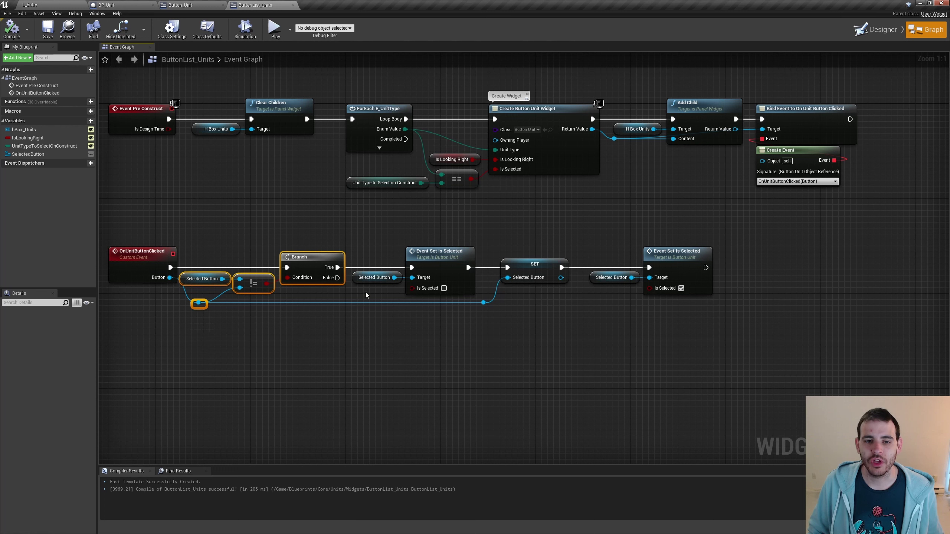
pyautogui.moveTo(383, 233); pyautogui.dragTo(470, 376)
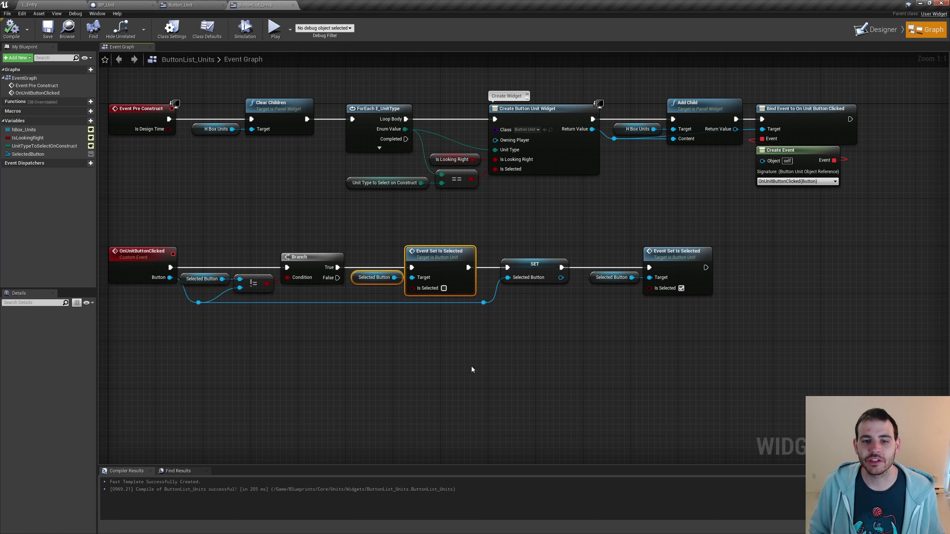
pyautogui.moveTo(490, 325); pyautogui.dragTo(550, 258)
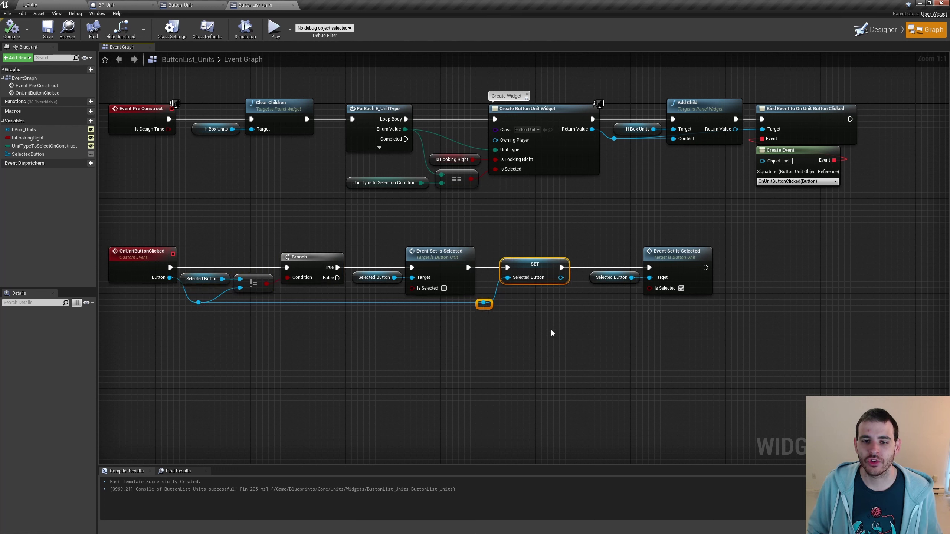
pyautogui.moveTo(632, 347); pyautogui.dragTo(659, 279)
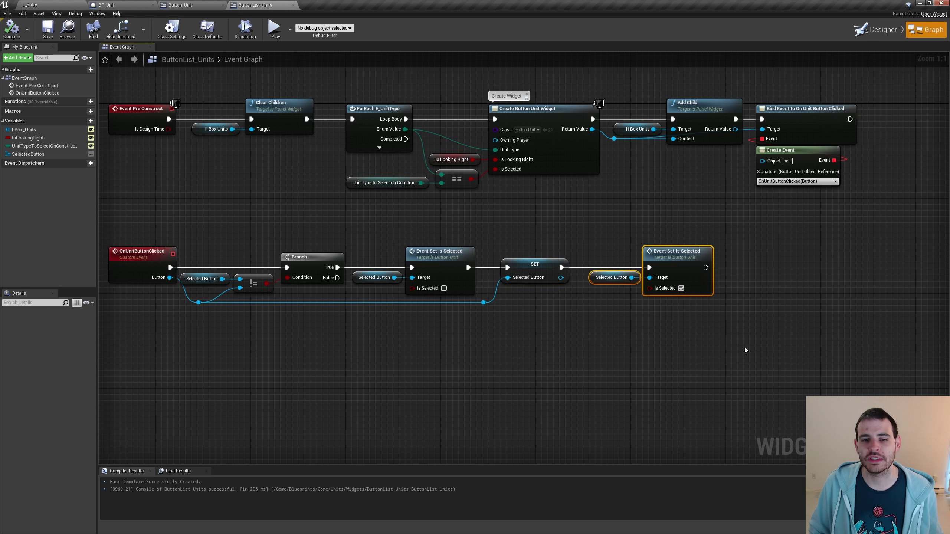
pyautogui.click(639, 348)
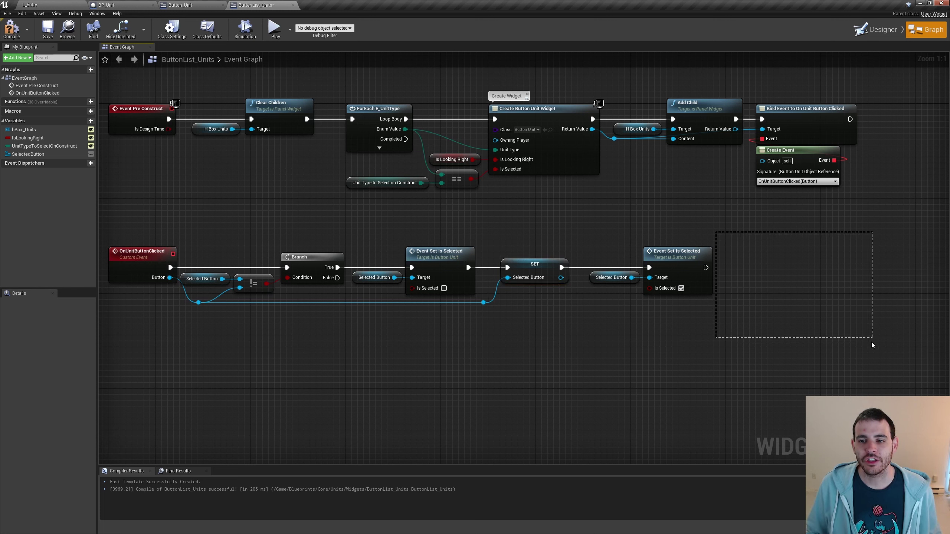
# - Add an OnSelectedUnitButtonChanged event dispatcher with a SelectedButton input
pyautogui.click(90, 163)
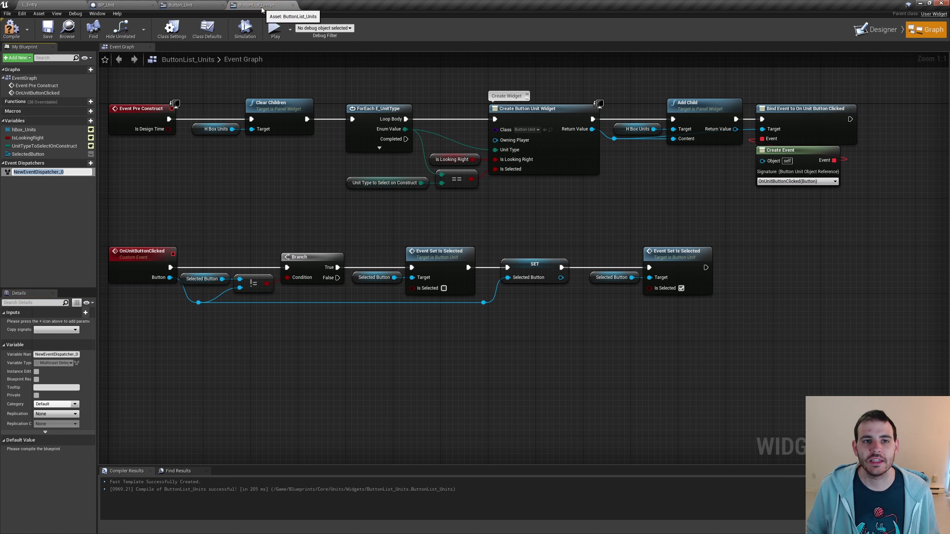
pyautogui.click(73, 172)
pyautogui.doubleClick(73, 172)
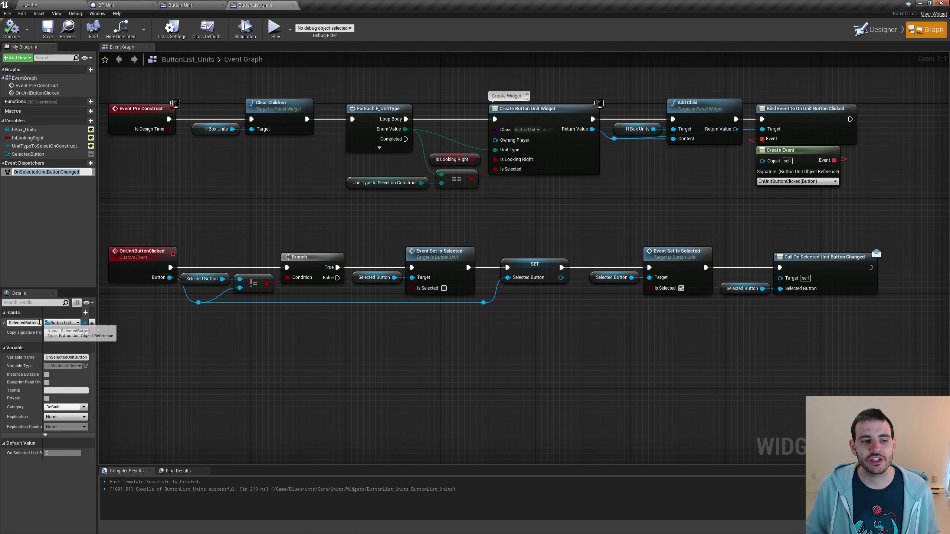
pyautogui.click(36, 323)
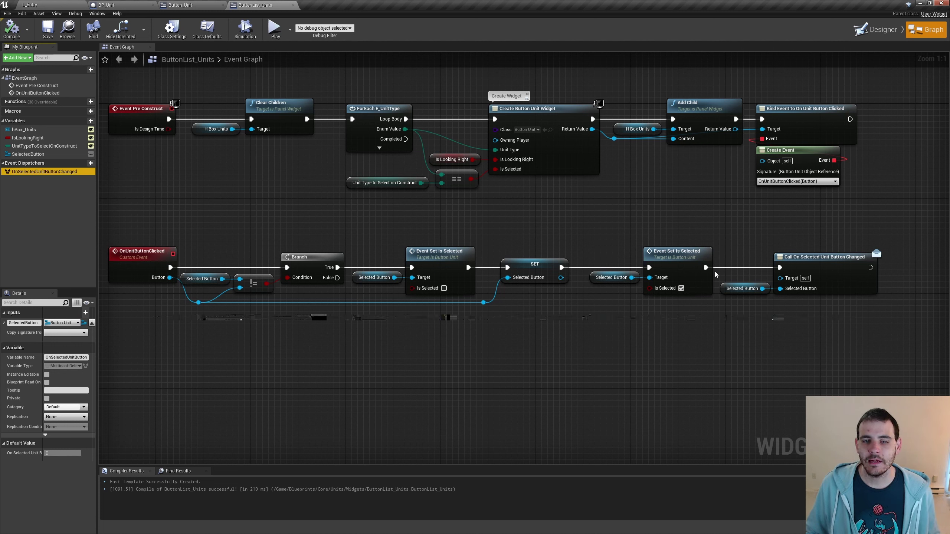
# - Call OnSelectedUnitButtonChanged with Selected Button at the end of the click handler
pyautogui.moveTo(748, 237)
pyautogui.mouseDown()
pyautogui.moveTo(779, 260)
pyautogui.moveTo(817, 372)
pyautogui.mouseUp()
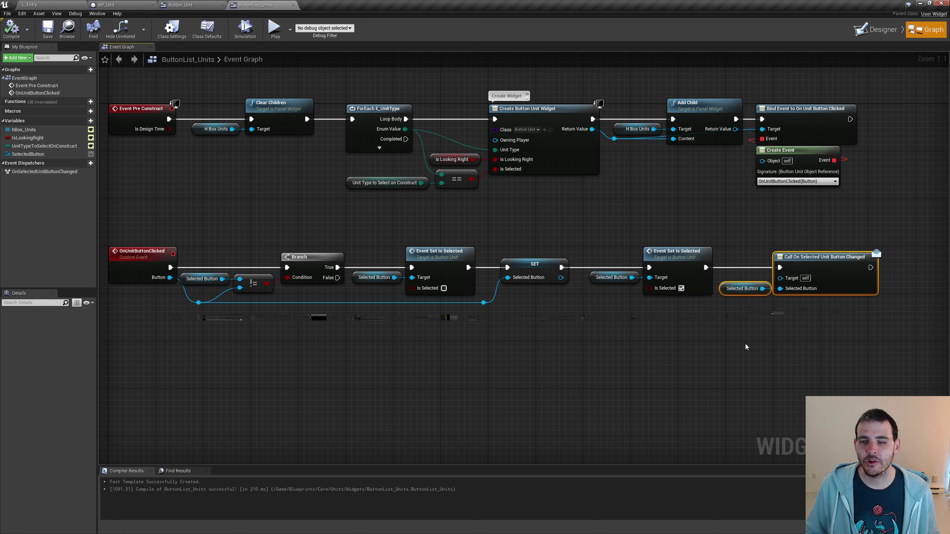
pyautogui.click(829, 256)
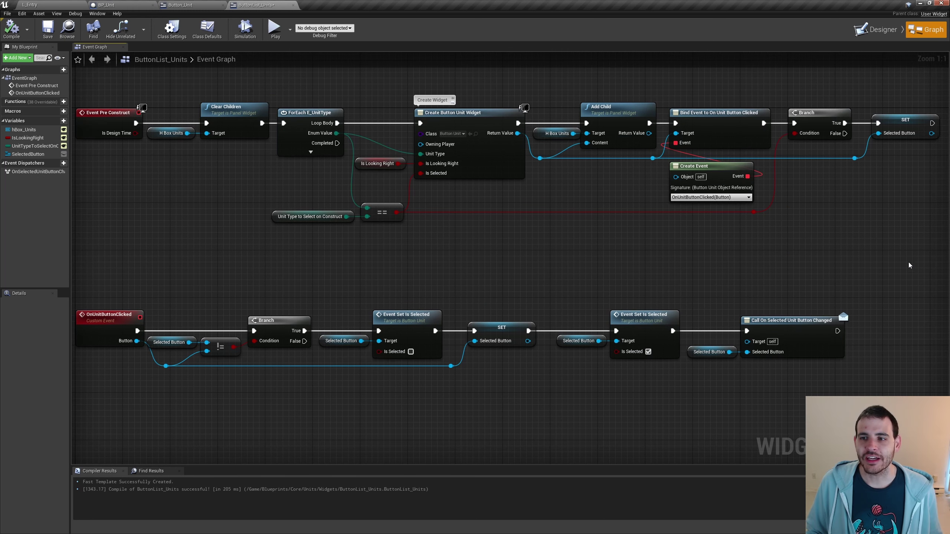
pyautogui.moveTo(931, 264); pyautogui.dragTo(791, 110)
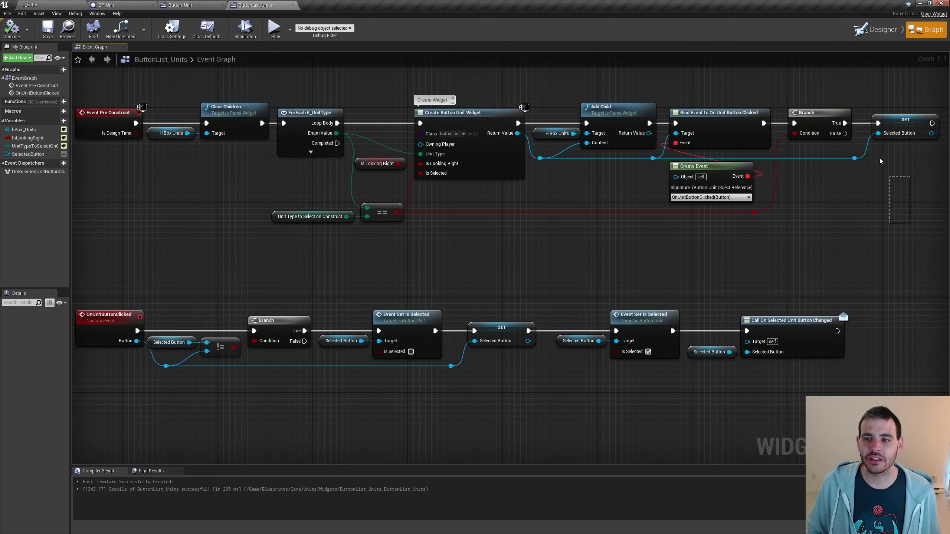
# - Review the SET Selected Button, Branch and unit-type comparison nodes in the graph
pyautogui.click(884, 137)
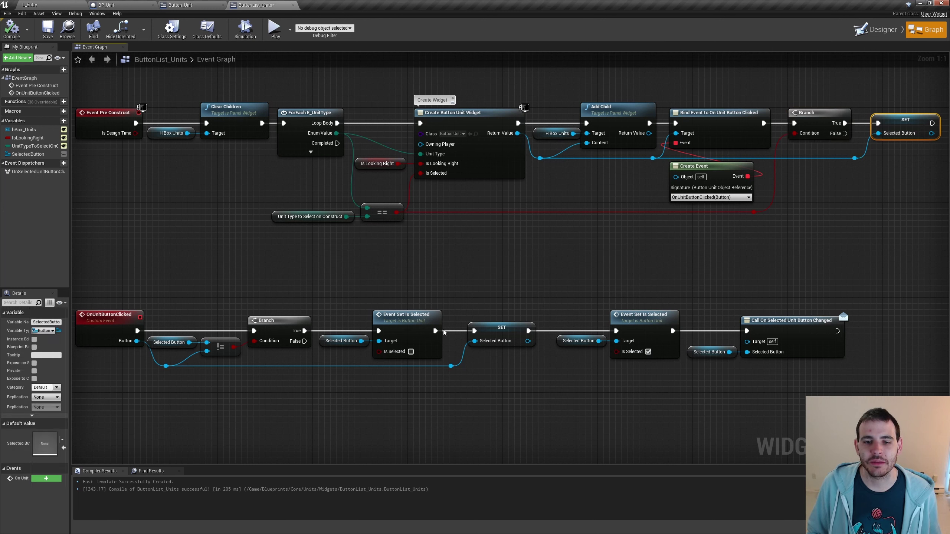
pyautogui.moveTo(335, 286); pyautogui.dragTo(453, 418)
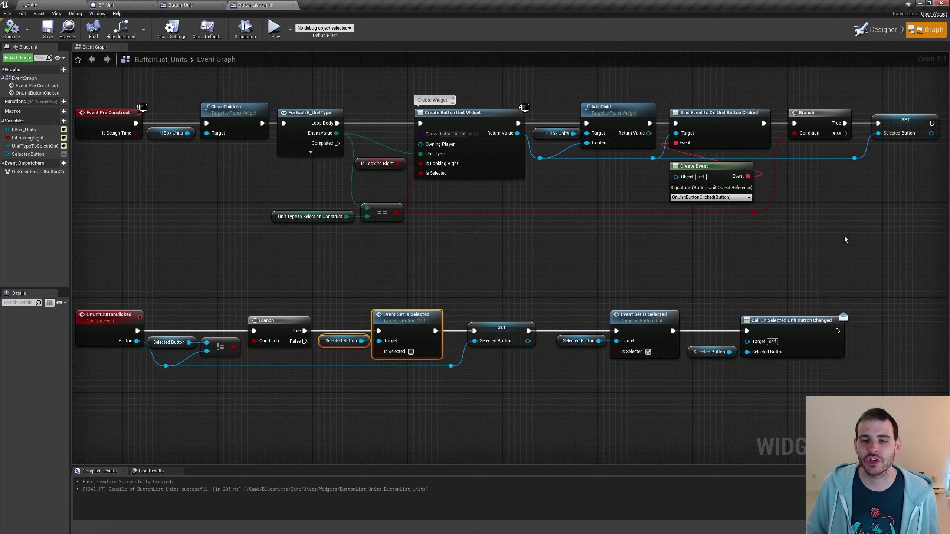
pyautogui.click(840, 221)
pyautogui.click(903, 129)
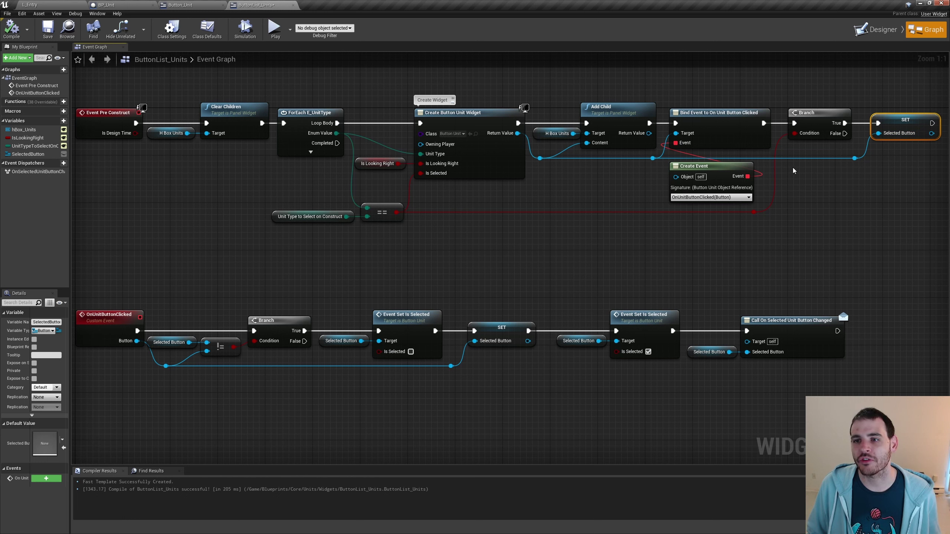
pyautogui.moveTo(802, 172); pyautogui.dragTo(821, 121)
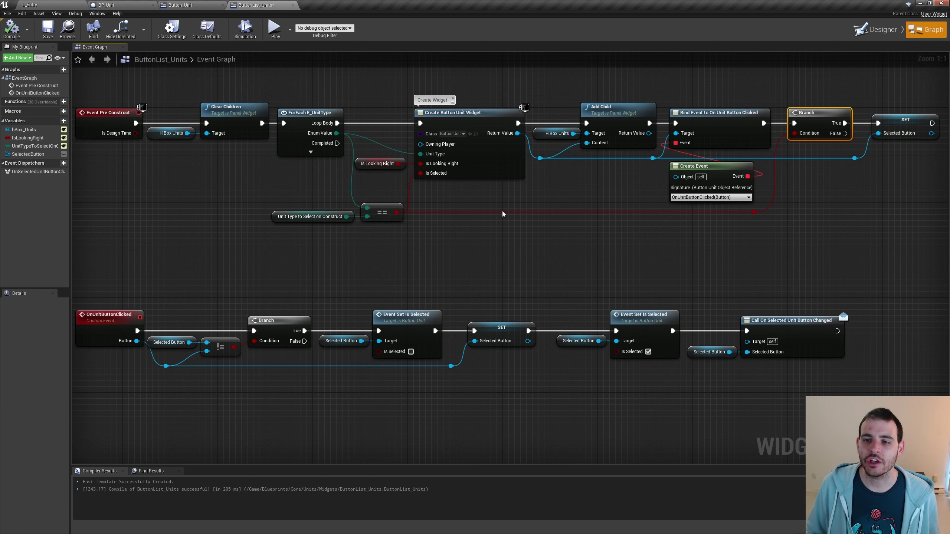
pyautogui.moveTo(503, 214); pyautogui.dragTo(271, 217)
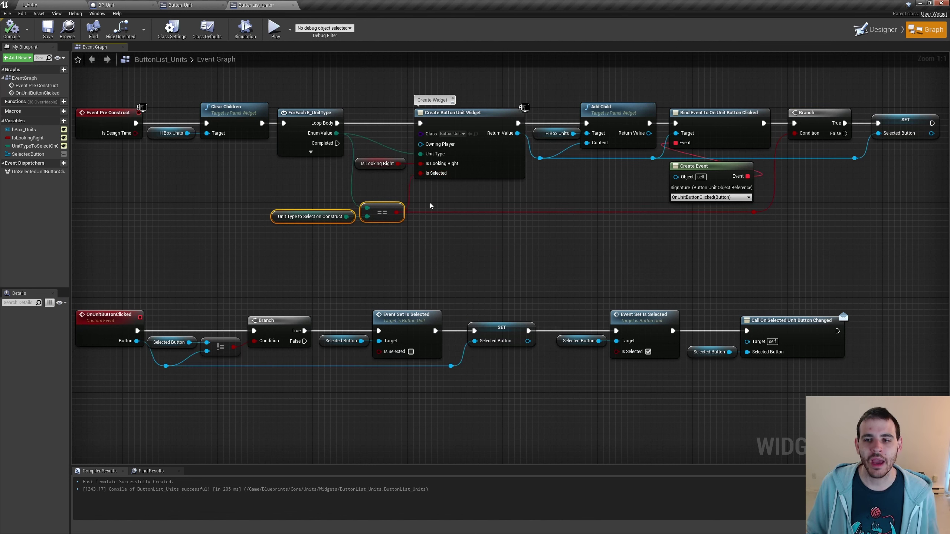
pyautogui.click(905, 123)
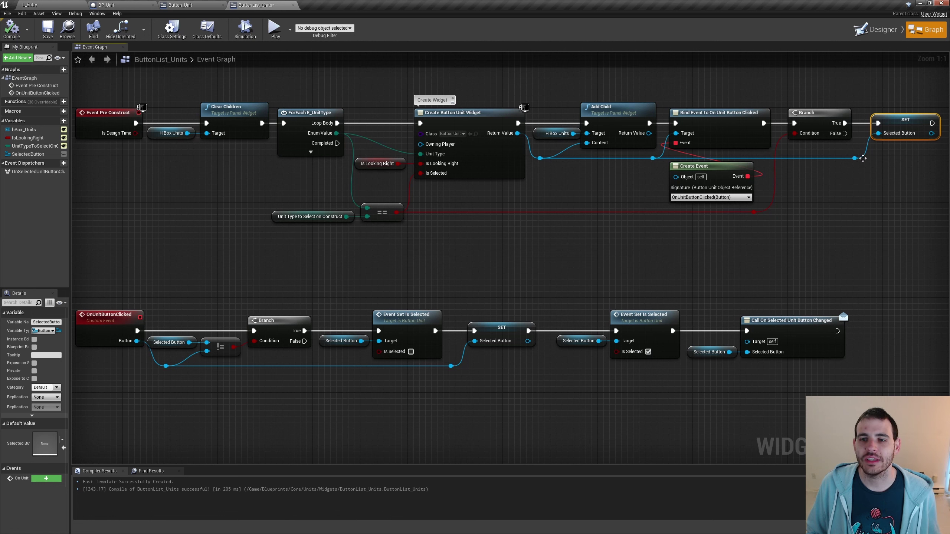
# - Save ButtonList_Units and return to the Designer showing six unit buttons
pyautogui.click(903, 326)
pyautogui.hotkey('ctrl', 's')
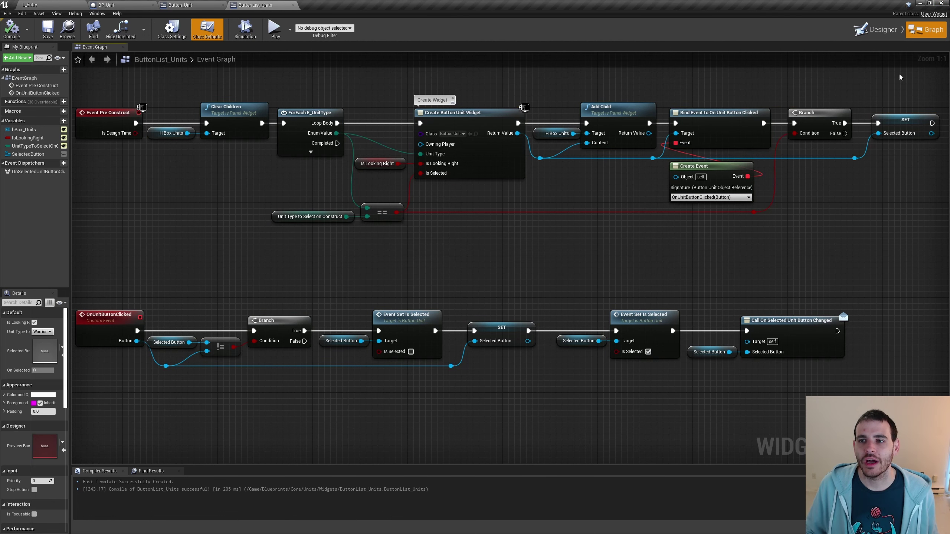
pyautogui.click(875, 29)
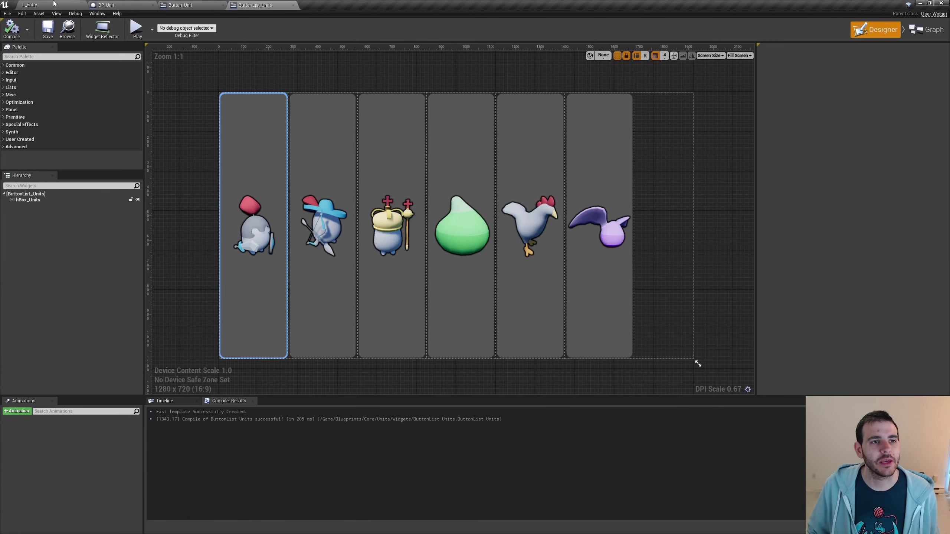
# - Open the Tab_Pathfinding widget from the DebugMenu > Tabs folder for editing
pyautogui.click(54, 4)
pyautogui.click(33, 494)
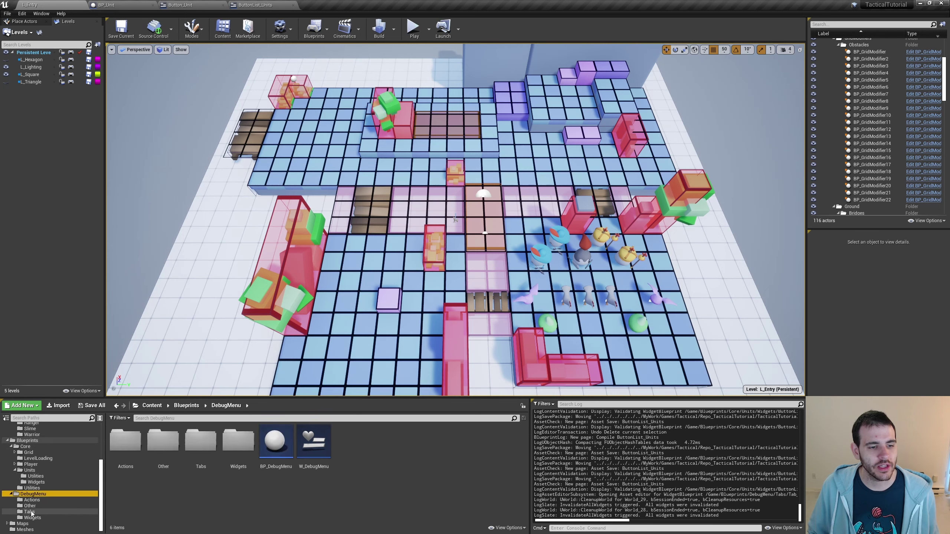
pyautogui.click(30, 511)
pyautogui.click(224, 467)
pyautogui.doubleClick(253, 446)
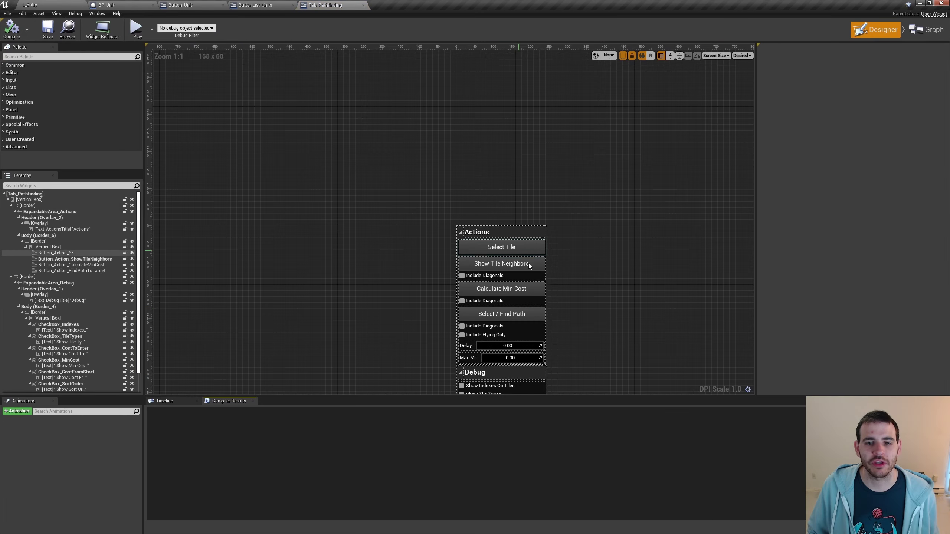
# - Add the Button List Units widget below Max Ms and compile Tab_Pathfinding
pyautogui.click(67, 56)
pyautogui.write('unit li')
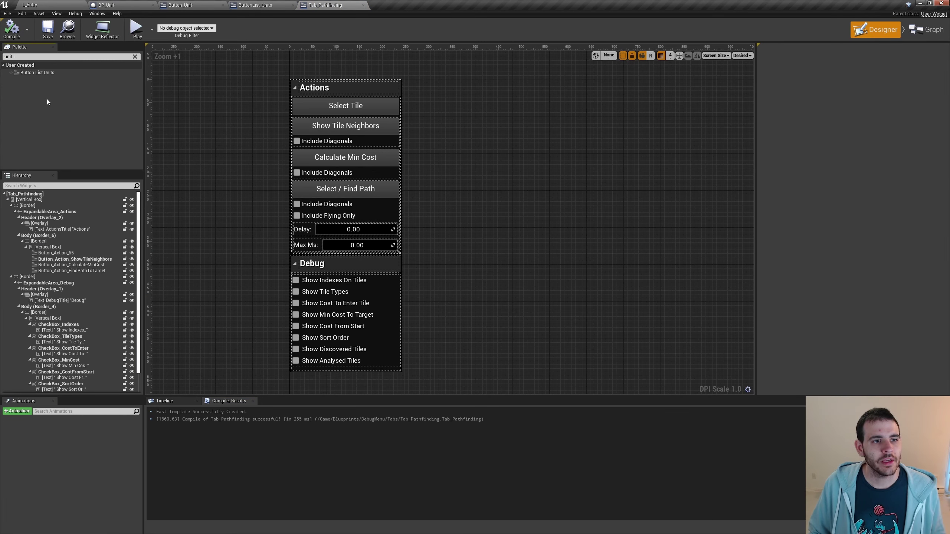
pyautogui.click(32, 73)
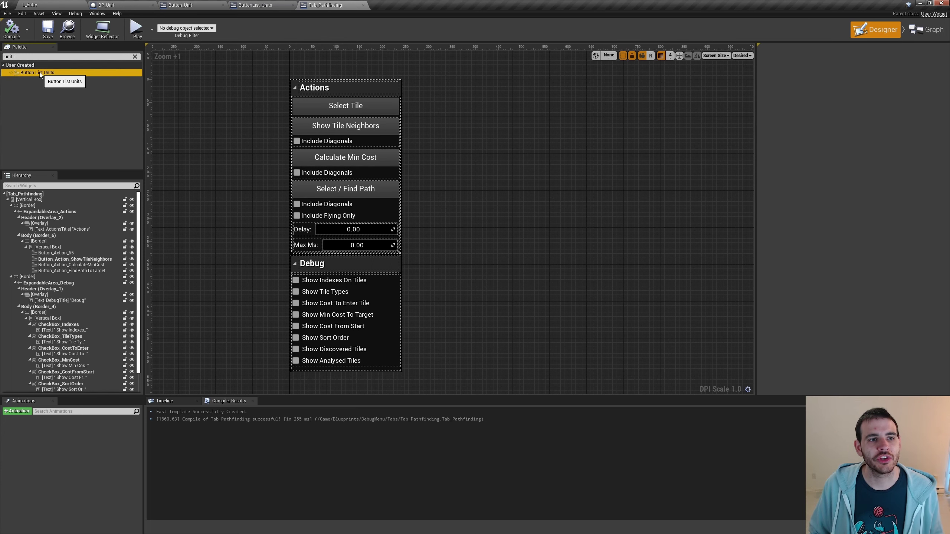
pyautogui.moveTo(55, 72); pyautogui.dragTo(340, 281)
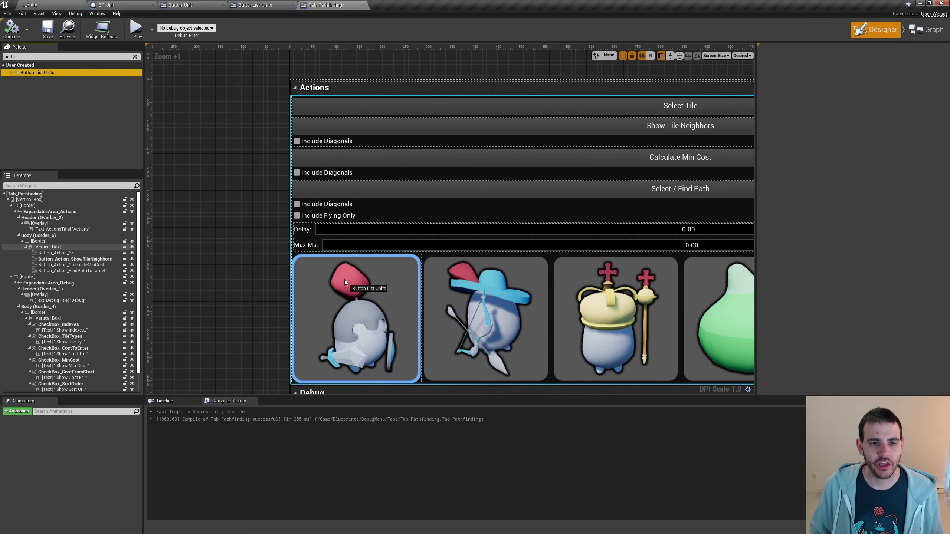
pyautogui.scroll(-3, 340, 281)
pyautogui.scroll(-1, 374, 270)
pyautogui.scroll(1, 361, 243)
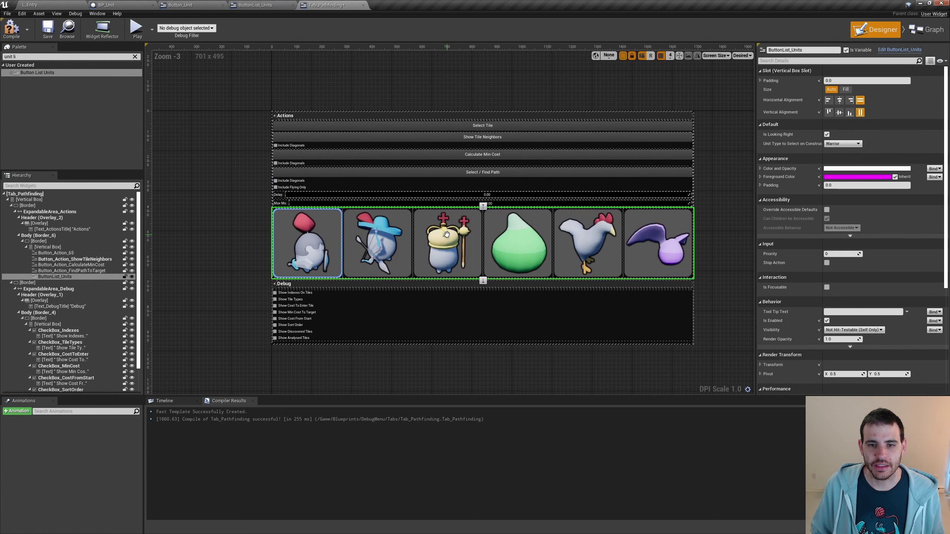
pyautogui.scroll(1, 361, 239)
pyautogui.scroll(-1, 361, 239)
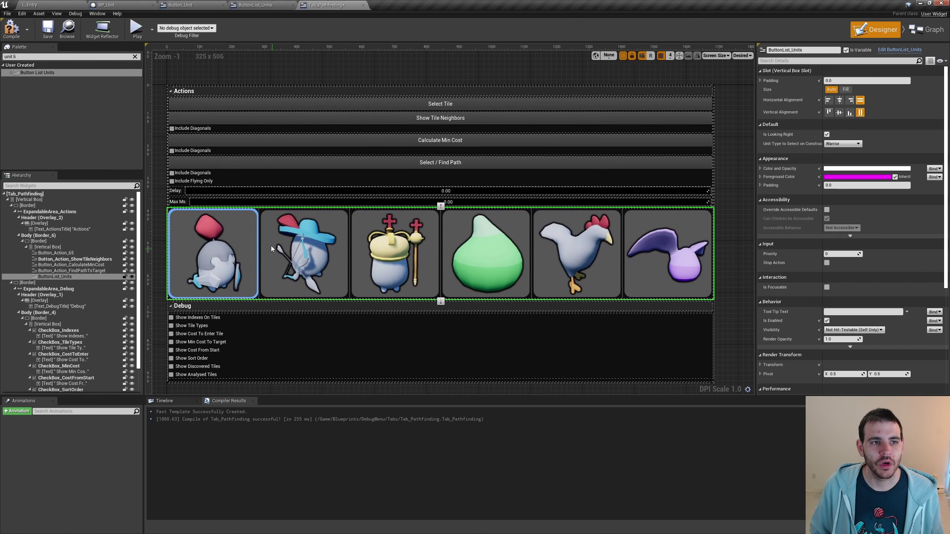
pyautogui.click(11, 28)
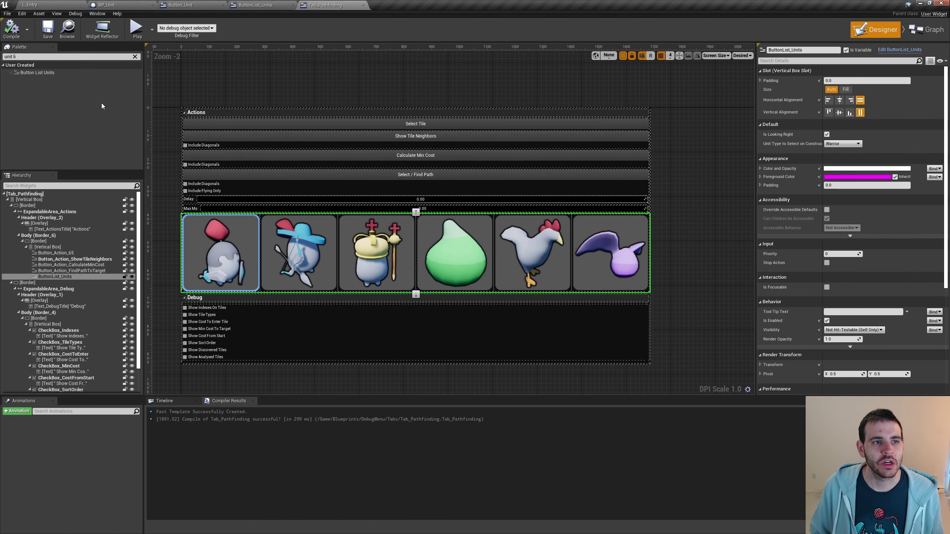
# - In ButtonList_Units, wrap the hBox_Units row with a Scale Box
pyautogui.click(258, 5)
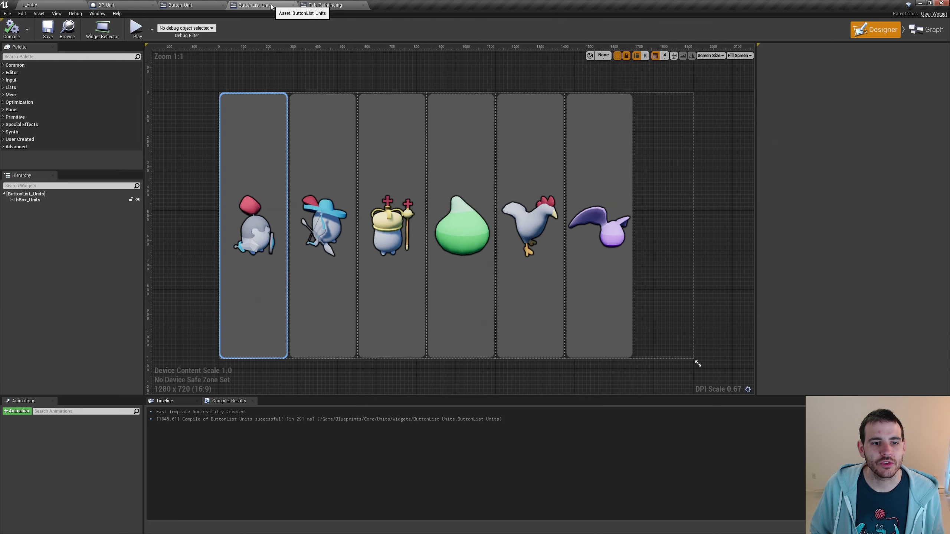
pyautogui.click(27, 200)
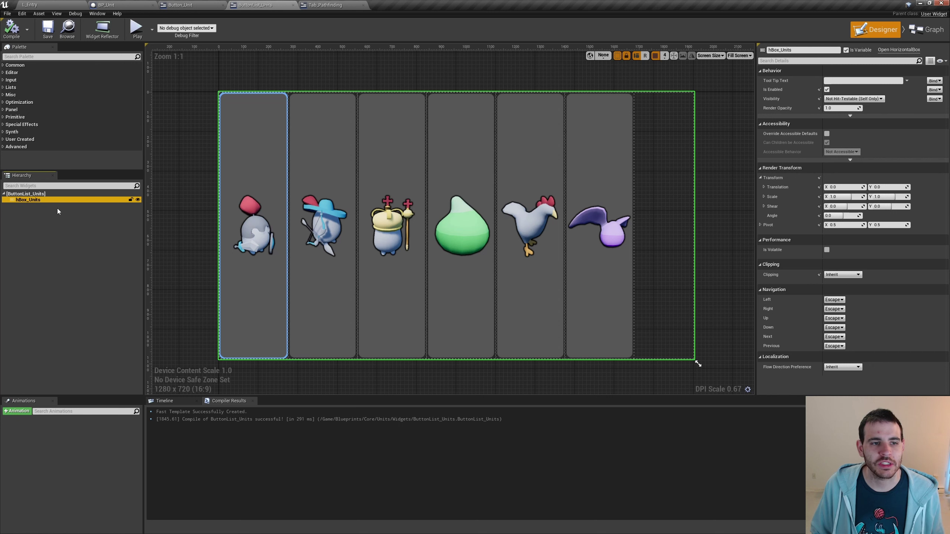
pyautogui.rightClick(22, 199)
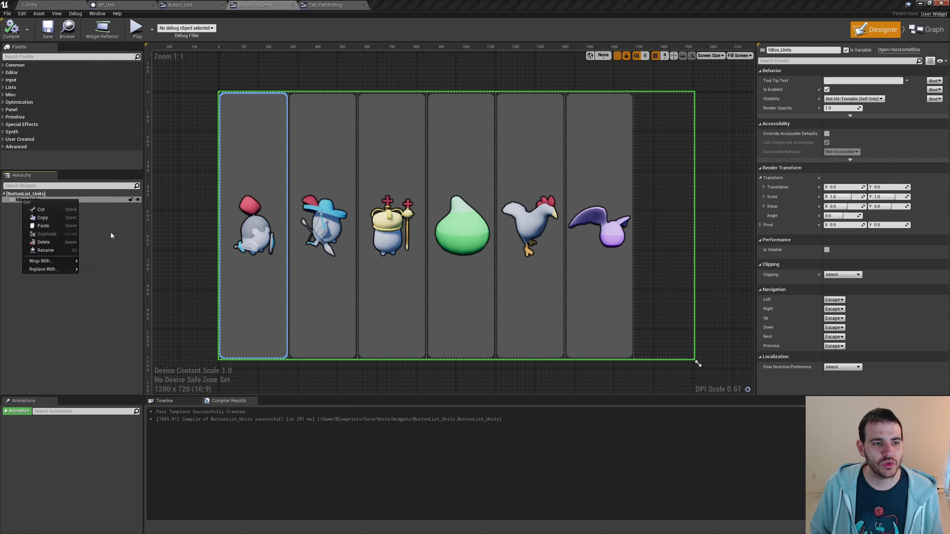
pyautogui.moveTo(52, 261)
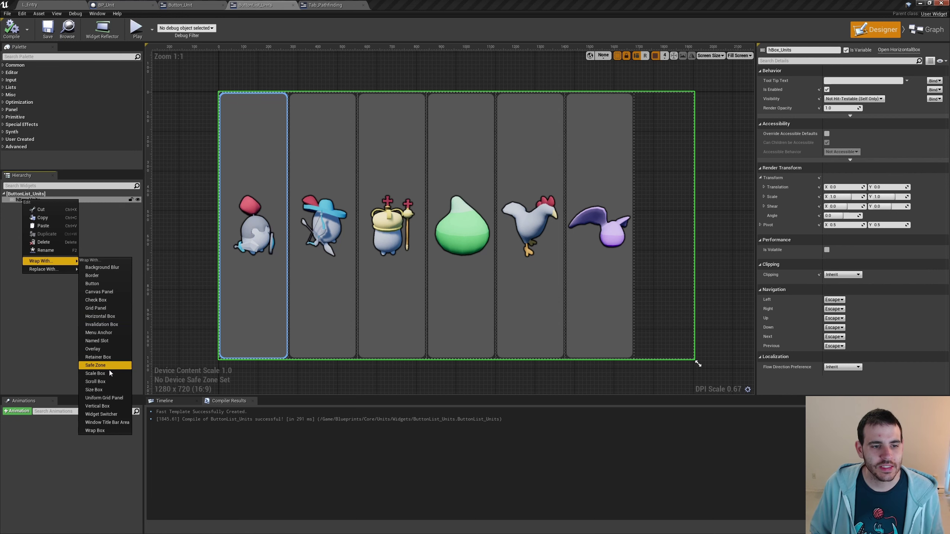
pyautogui.click(98, 376)
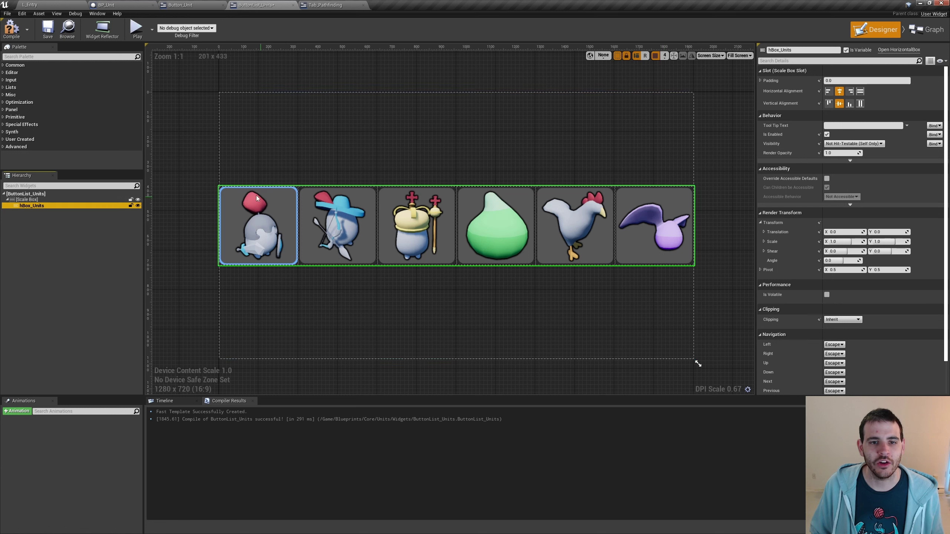
# - Set the Scale Box stretch to Scale to Fit X and compile ButtonList_Units
pyautogui.click(36, 199)
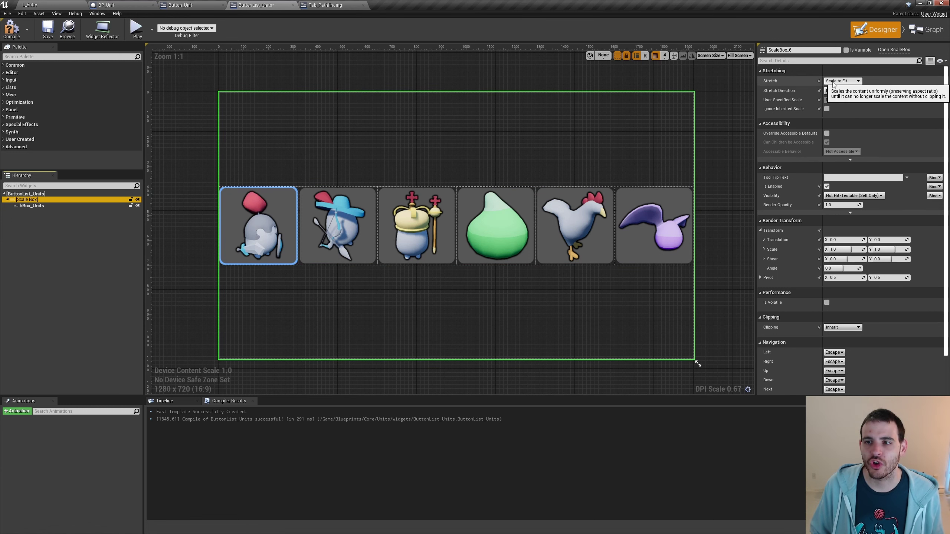
pyautogui.click(855, 82)
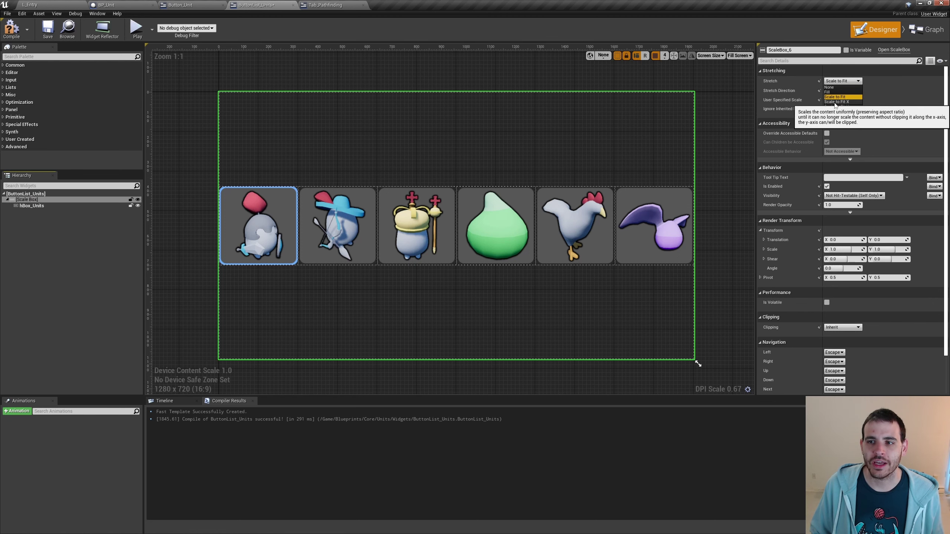
pyautogui.click(840, 101)
pyautogui.click(11, 28)
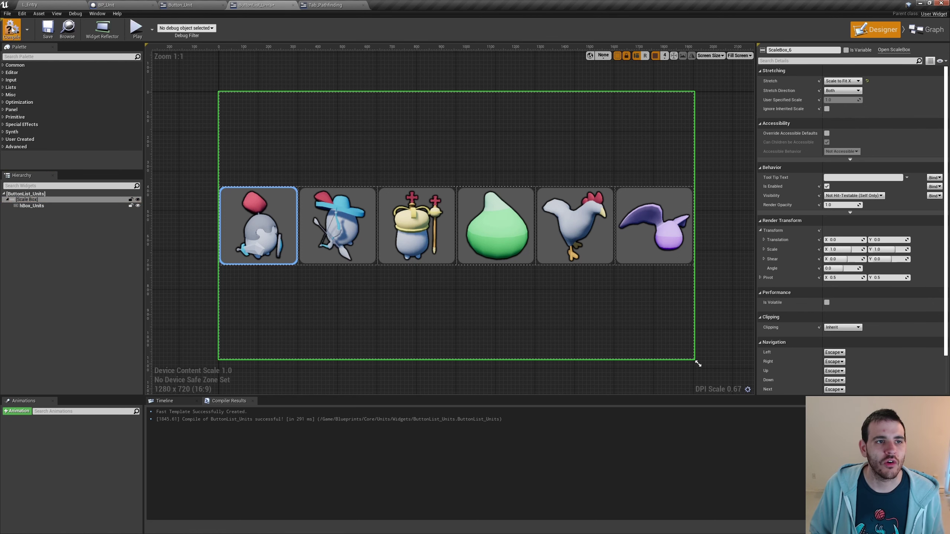
pyautogui.click(321, 5)
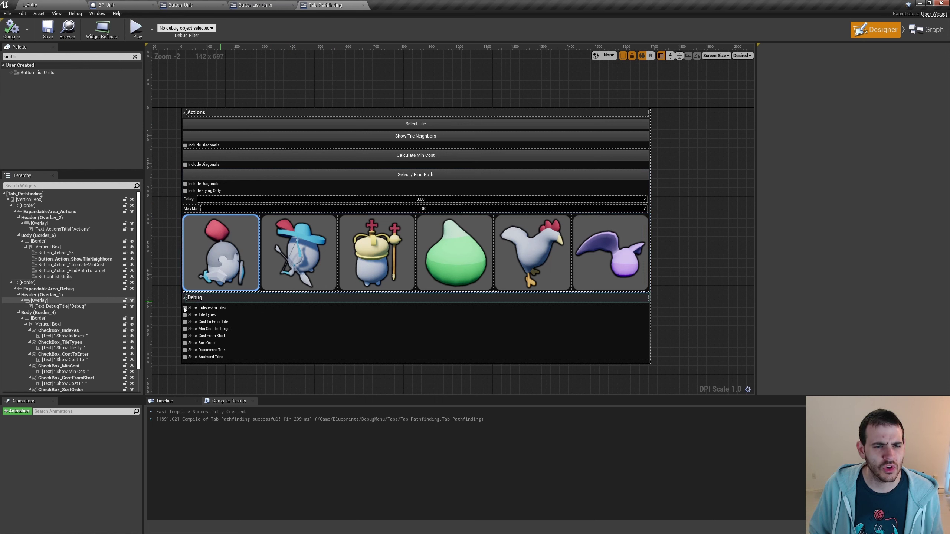
# - Wrap the Scale Box in ButtonList_Units with a Size Box
pyautogui.click(279, 8)
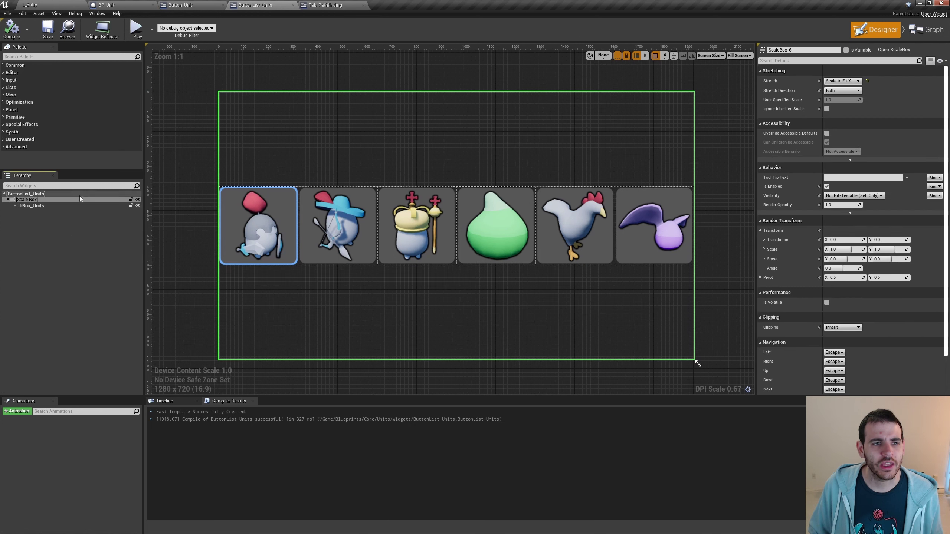
pyautogui.rightClick(47, 200)
pyautogui.moveTo(65, 262)
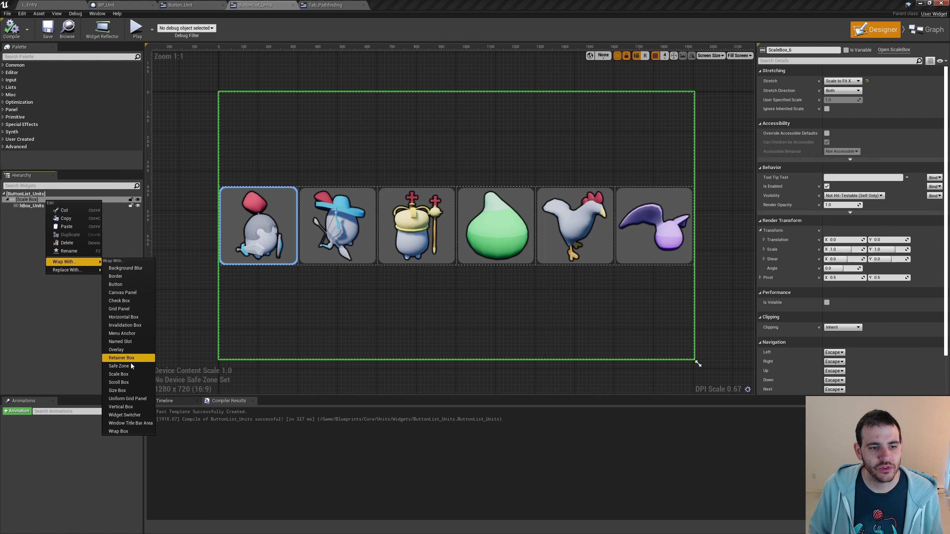
pyautogui.click(118, 390)
# - Enable the Size Box's Width Override and compile ButtonList_Units
pyautogui.click(26, 200)
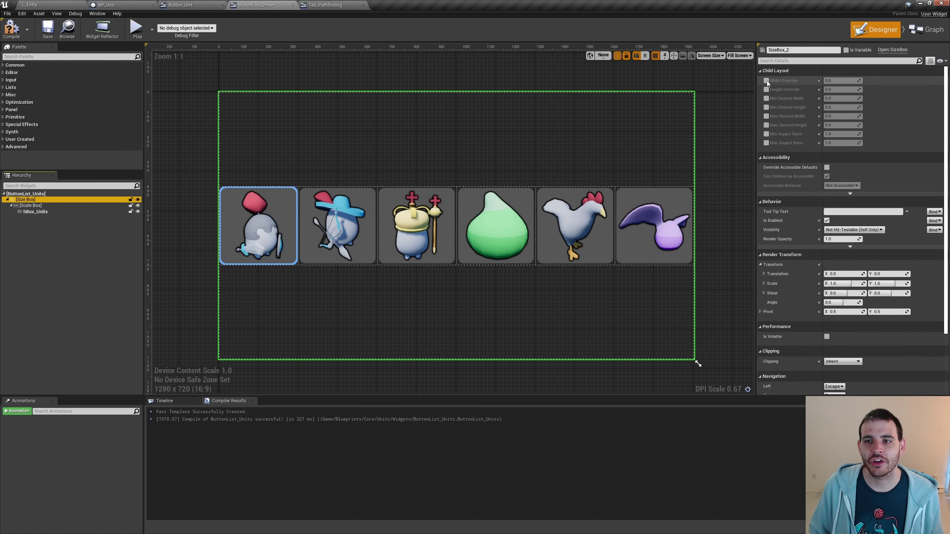
pyautogui.click(767, 81)
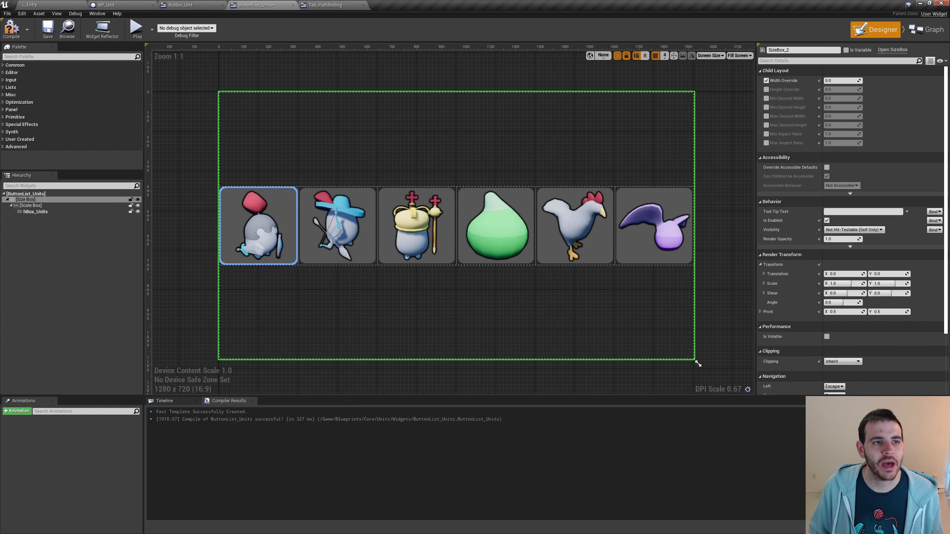
pyautogui.click(11, 28)
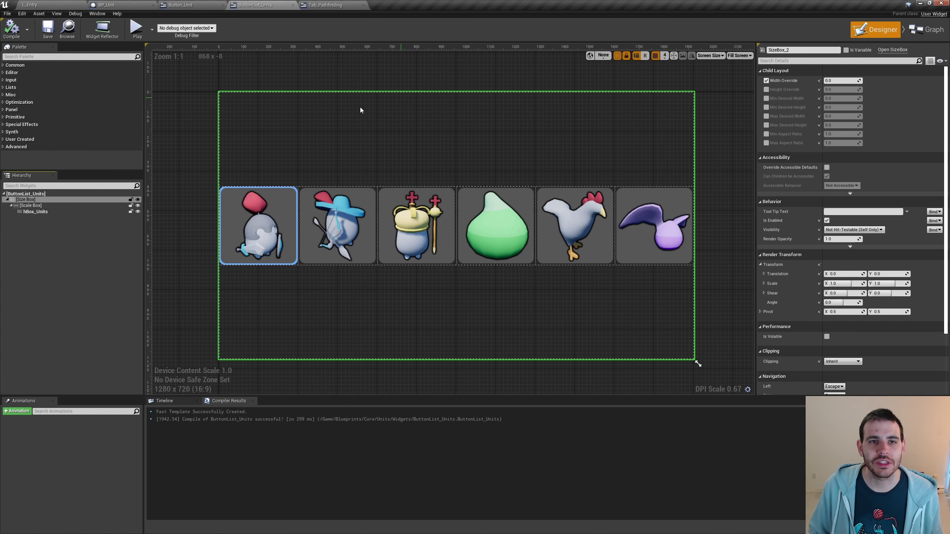
# - In Tab_Pathfinding, bring the unit button row into view and select ButtonList_Units
pyautogui.click(332, 9)
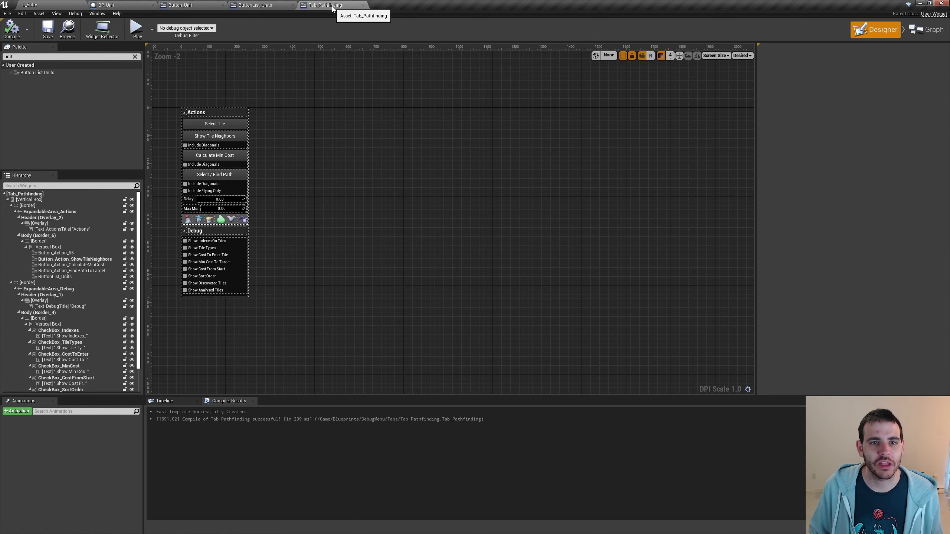
pyautogui.scroll(2, 171, 227)
pyautogui.scroll(5, 280, 208)
pyautogui.moveTo(281, 208); pyautogui.dragTo(281, 264, button='right')
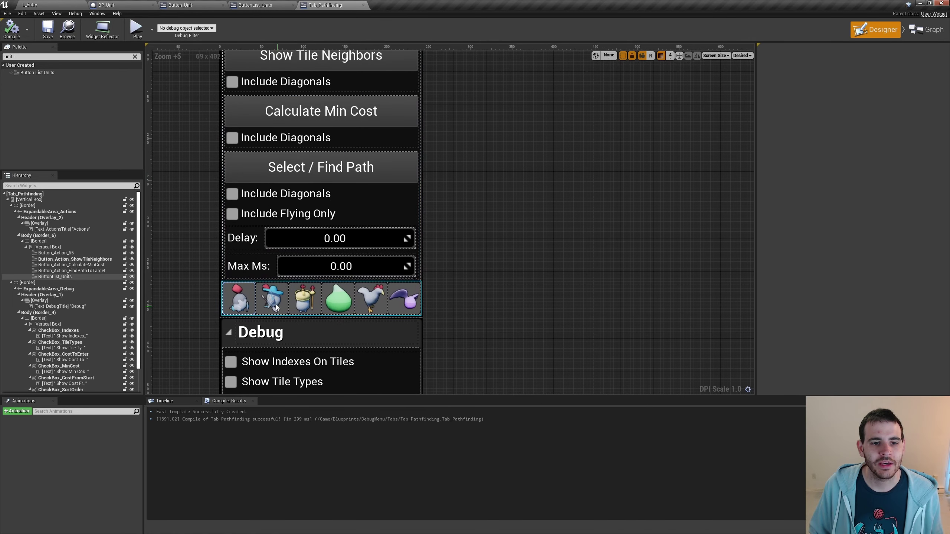
pyautogui.click(245, 293)
pyautogui.scroll(2, 245, 293)
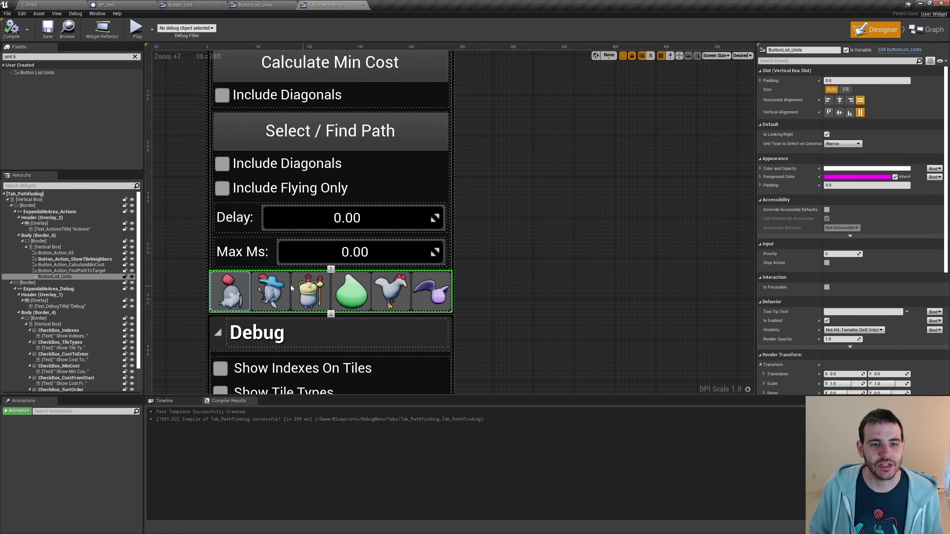
pyautogui.scroll(-1, 208, 229)
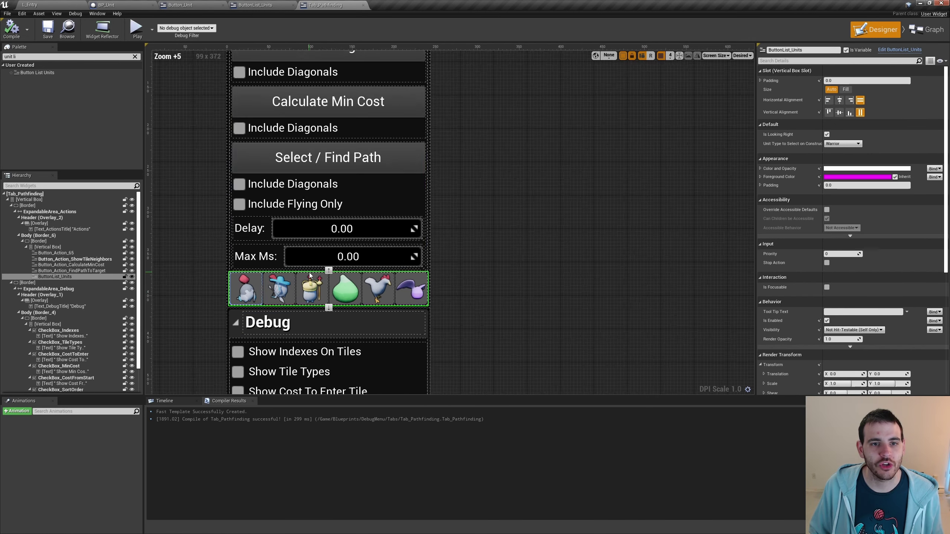
pyautogui.scroll(-5, 325, 167)
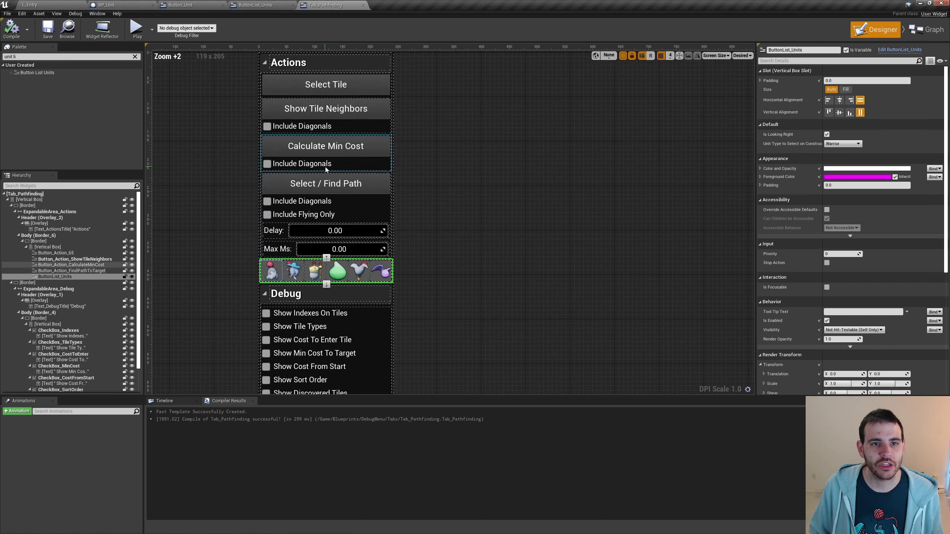
# - Preview at Fill Screen, resize to check the unit icons rescale, then return to Desired
pyautogui.click(742, 56)
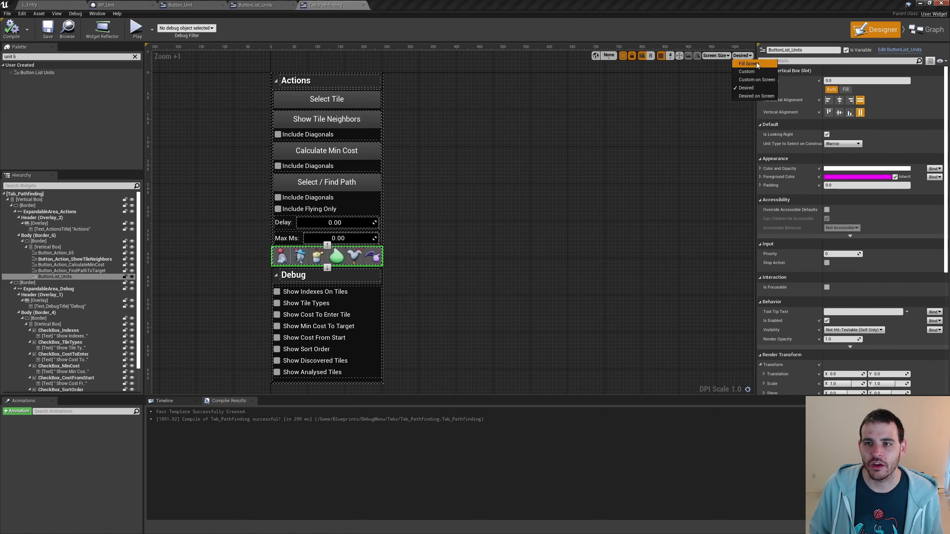
pyautogui.click(757, 62)
pyautogui.scroll(-5, 516, 290)
pyautogui.moveTo(517, 291)
pyautogui.mouseDown()
pyautogui.moveTo(715, 291)
pyautogui.moveTo(323, 272)
pyautogui.mouseUp()
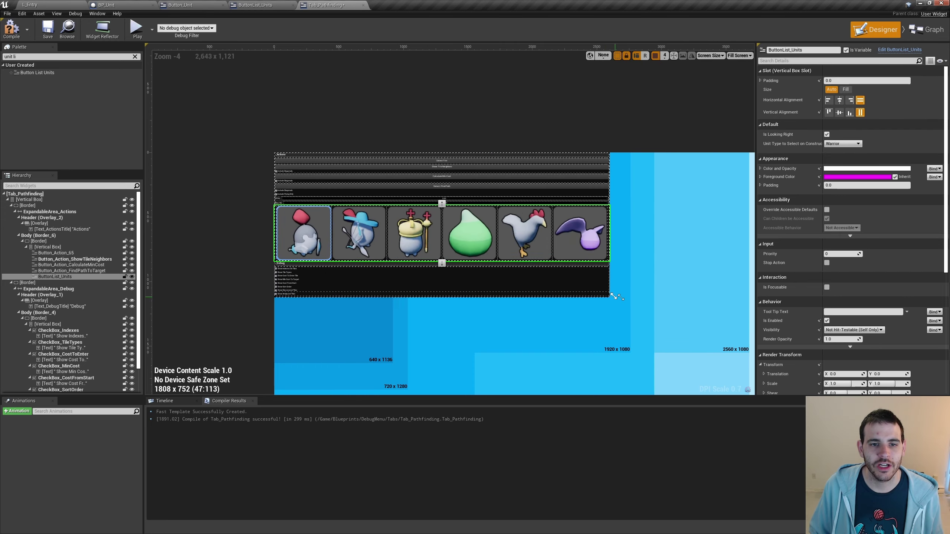
pyautogui.moveTo(323, 272)
pyautogui.mouseDown()
pyautogui.moveTo(555, 281)
pyautogui.moveTo(322, 251)
pyautogui.mouseUp()
pyautogui.scroll(7, 357, 256)
pyautogui.scroll(2, 357, 256)
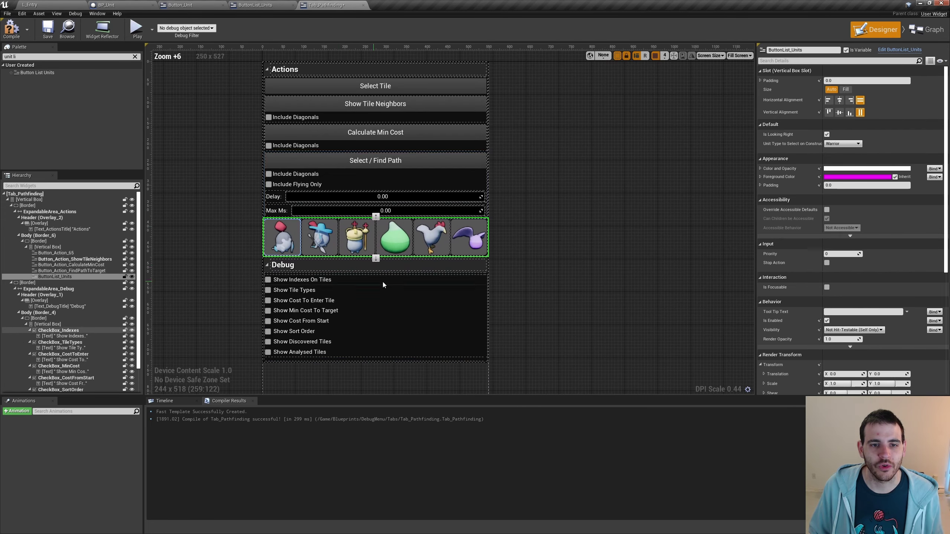
pyautogui.scroll(1, 357, 256)
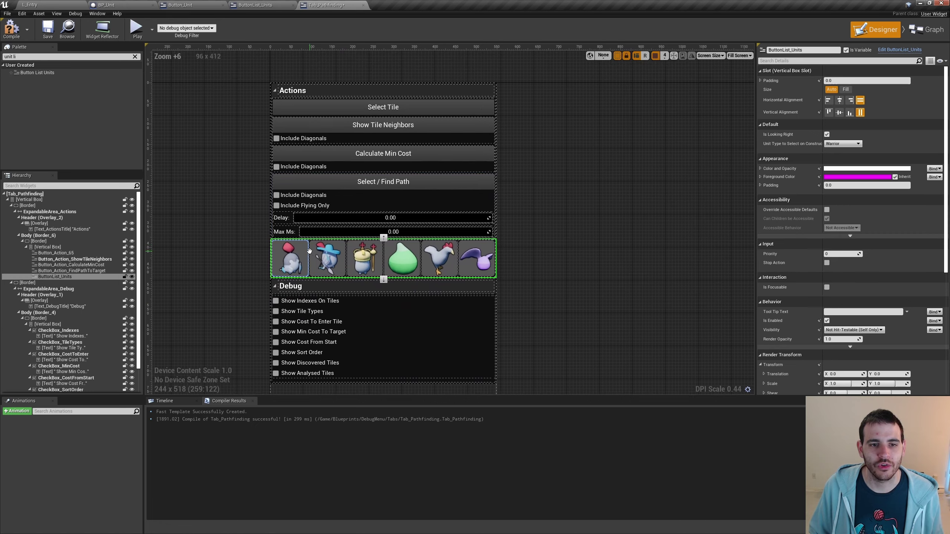
pyautogui.click(740, 56)
pyautogui.click(748, 92)
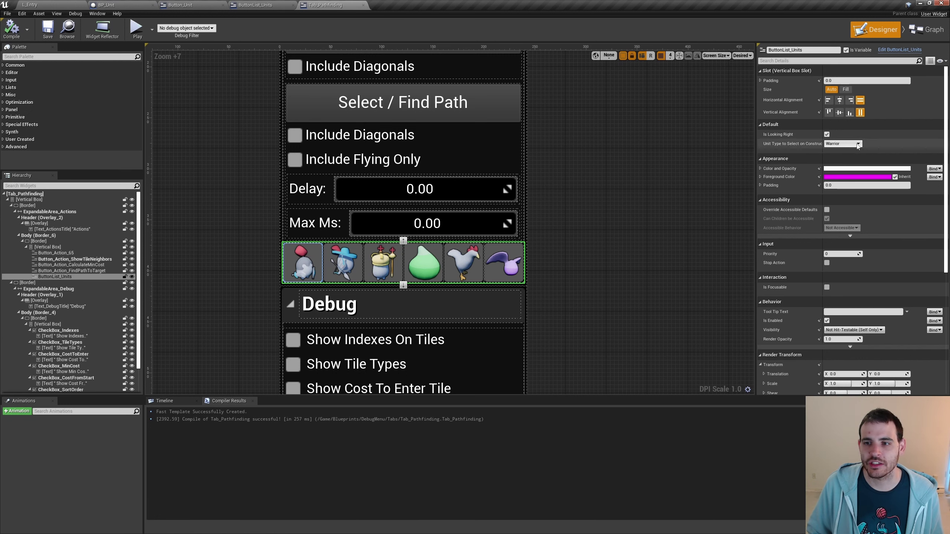
# - Add a unit-button selection-changed event followed by a Print String node
pyautogui.scroll(-5, 865, 146)
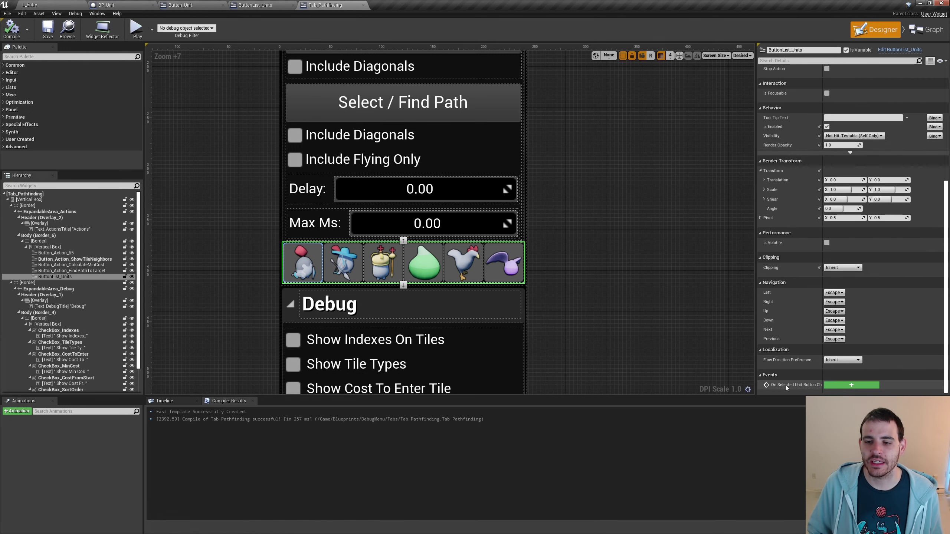
pyautogui.click(855, 384)
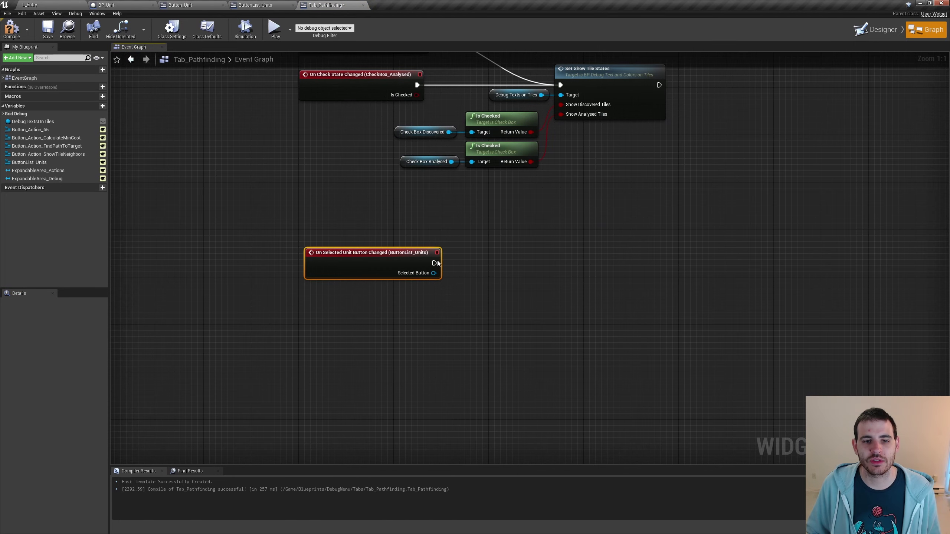
pyautogui.moveTo(426, 271)
pyautogui.mouseDown()
pyautogui.moveTo(462, 270)
pyautogui.moveTo(438, 269)
pyautogui.mouseUp()
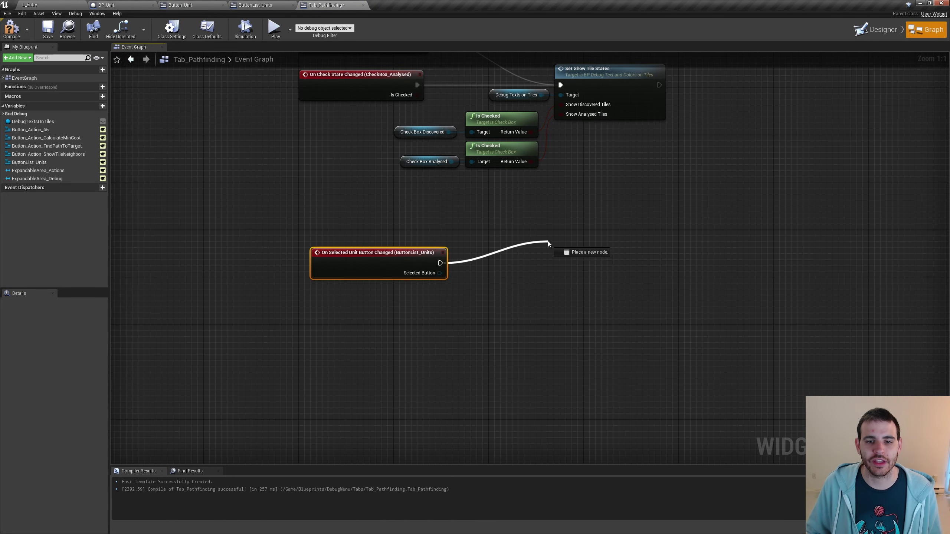
pyautogui.moveTo(548, 240); pyautogui.dragTo(547, 240)
pyautogui.write('print')
pyautogui.press('Return')
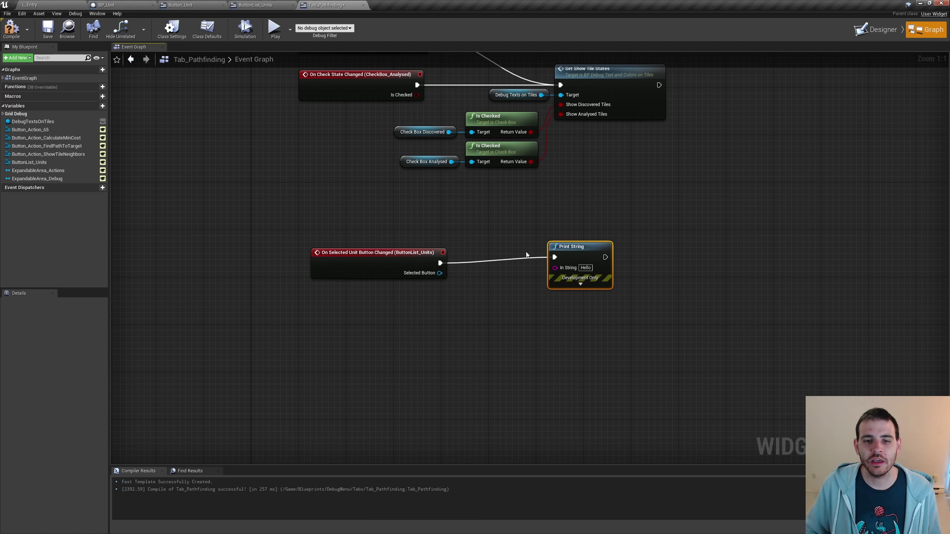
# - Print the Selected Button's Unit Type, compile, and return to the L_Entry level
pyautogui.moveTo(453, 286); pyautogui.dragTo(442, 306)
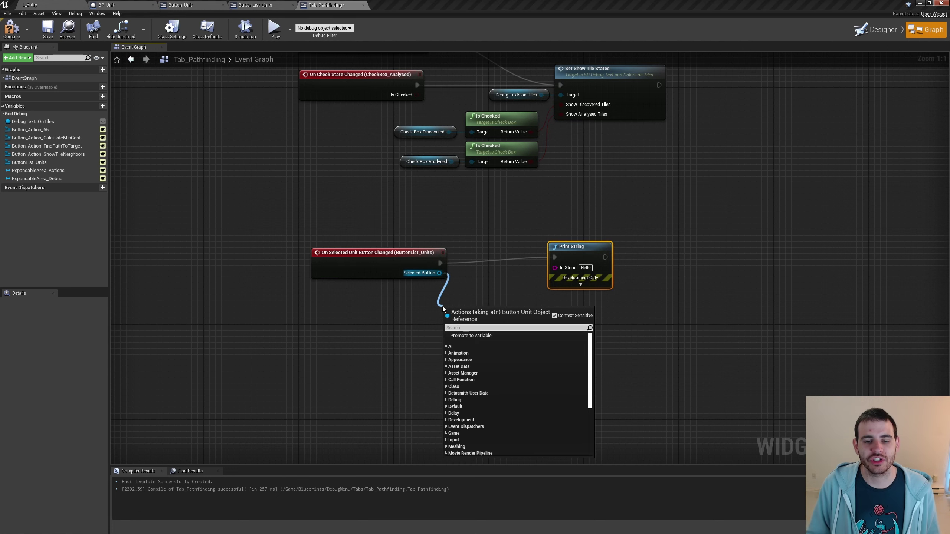
pyautogui.write('type')
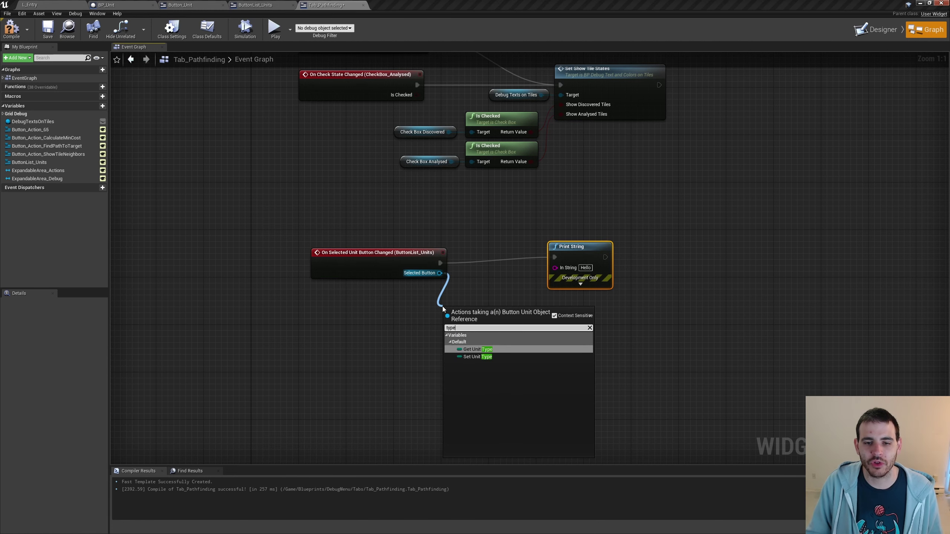
pyautogui.press('Return')
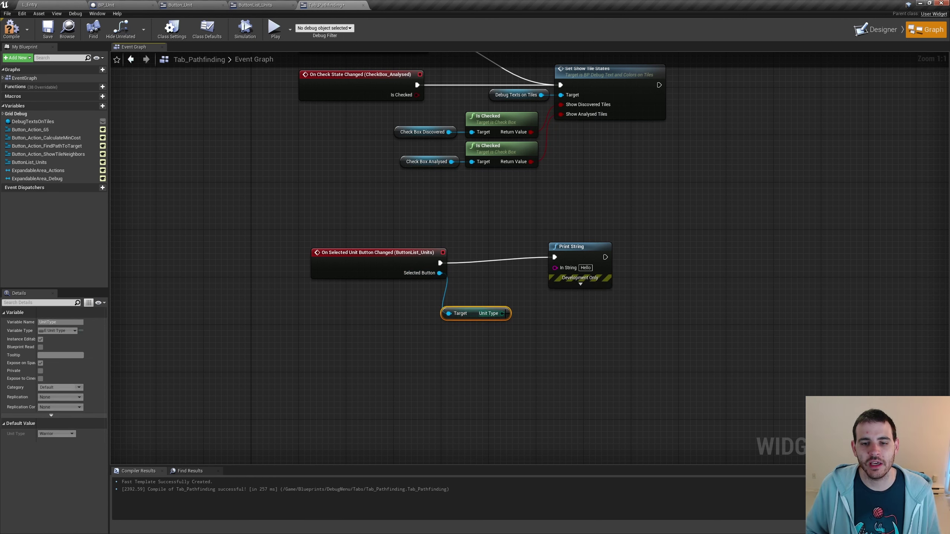
pyautogui.moveTo(503, 314); pyautogui.dragTo(555, 267)
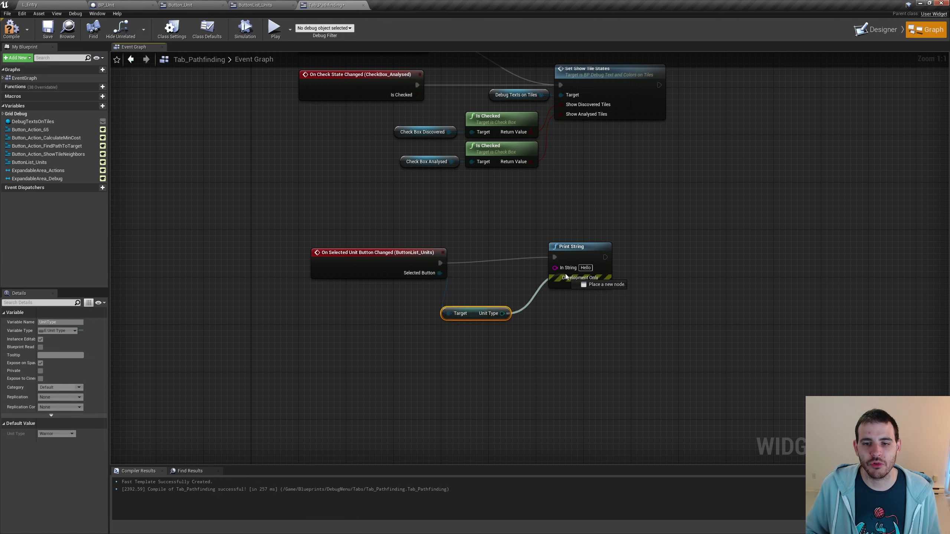
pyautogui.click(12, 43)
pyautogui.moveTo(755, 322); pyautogui.dragTo(337, 262)
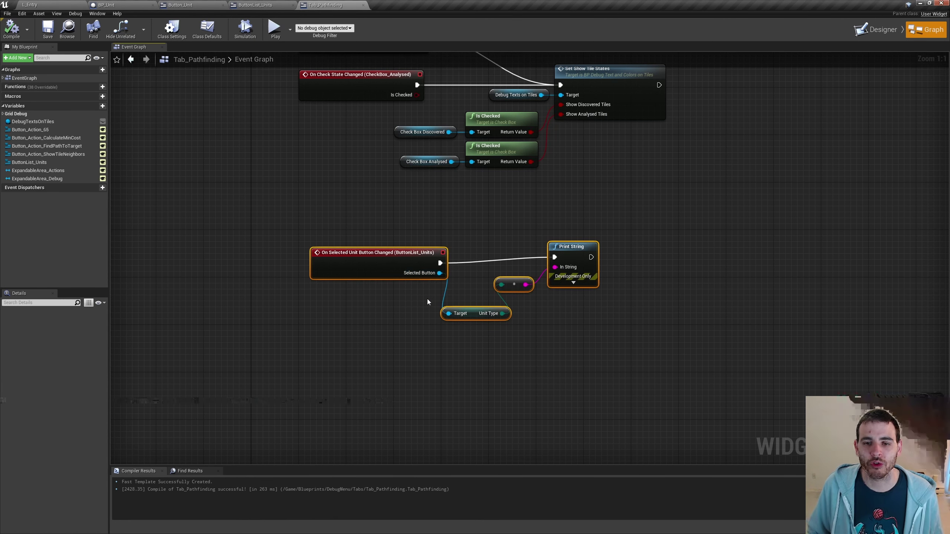
pyautogui.click(30, 4)
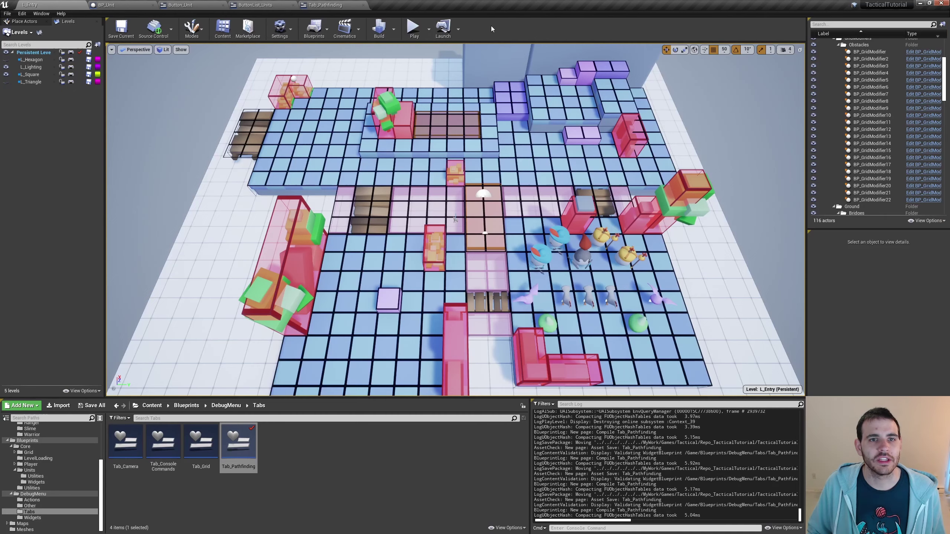
# - Play the level, open the Pathfinding tab, and pick Priest, Slime, Chicken, Bat and Ranger
pyautogui.click(412, 30)
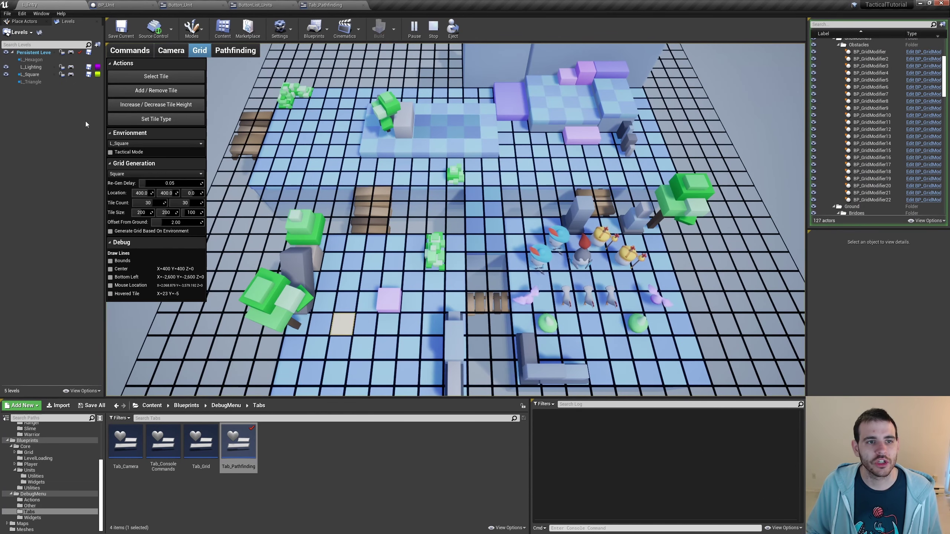
pyautogui.click(235, 50)
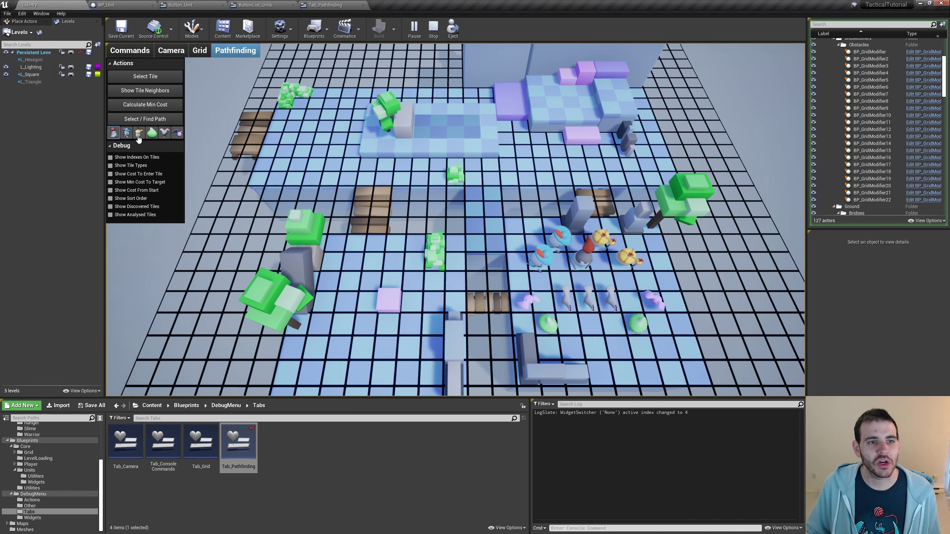
pyautogui.click(138, 132)
pyautogui.click(151, 133)
pyautogui.click(164, 133)
pyautogui.click(177, 134)
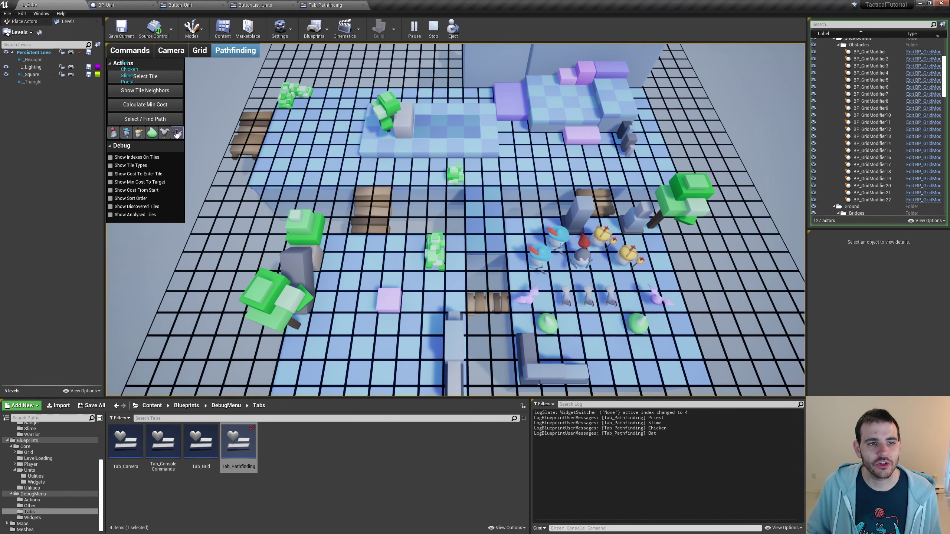
pyautogui.click(151, 133)
pyautogui.click(126, 132)
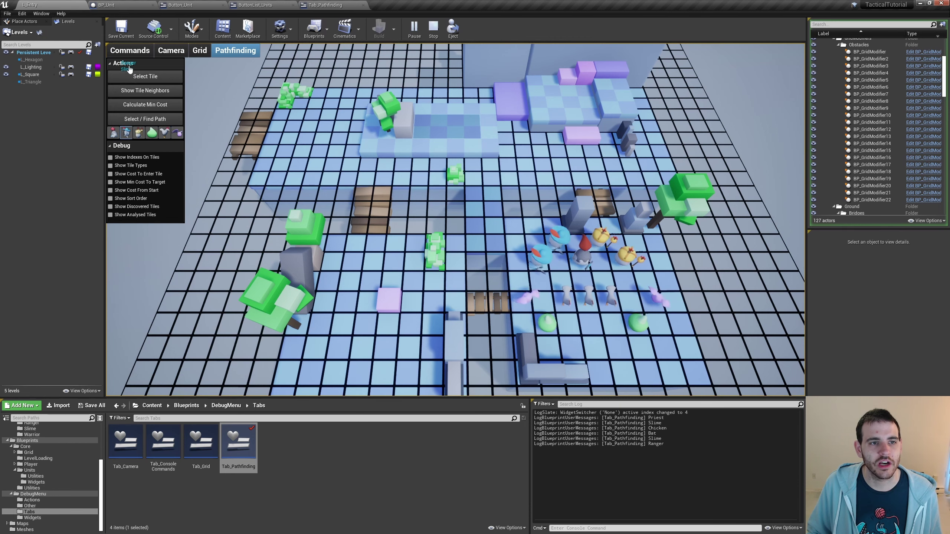
# - Pick Slime, Bat, Priest and Ranger repeatedly, checking their names in the Output Log
pyautogui.click(151, 132)
pyautogui.click(176, 133)
pyautogui.click(139, 133)
pyautogui.click(126, 133)
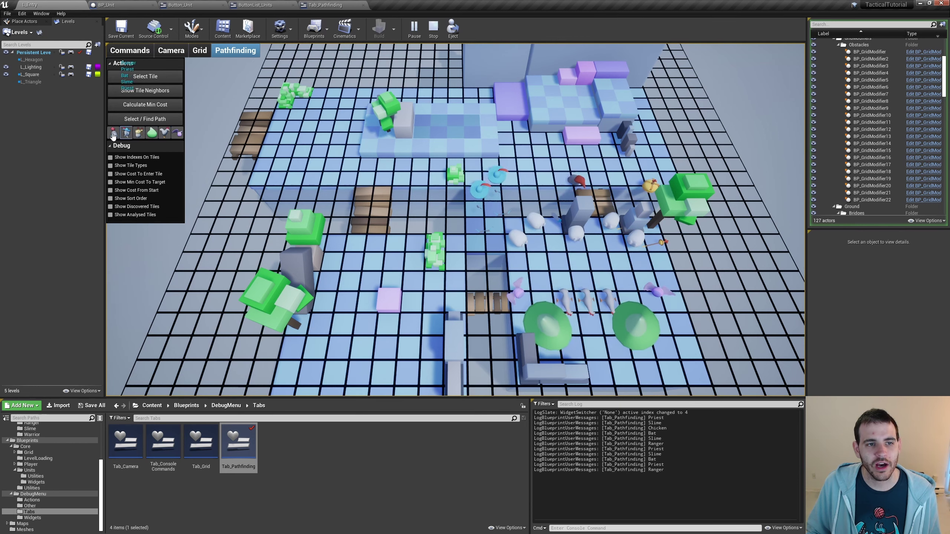
pyautogui.click(177, 133)
pyautogui.click(151, 132)
pyautogui.moveTo(672, 490); pyautogui.dragTo(698, 476)
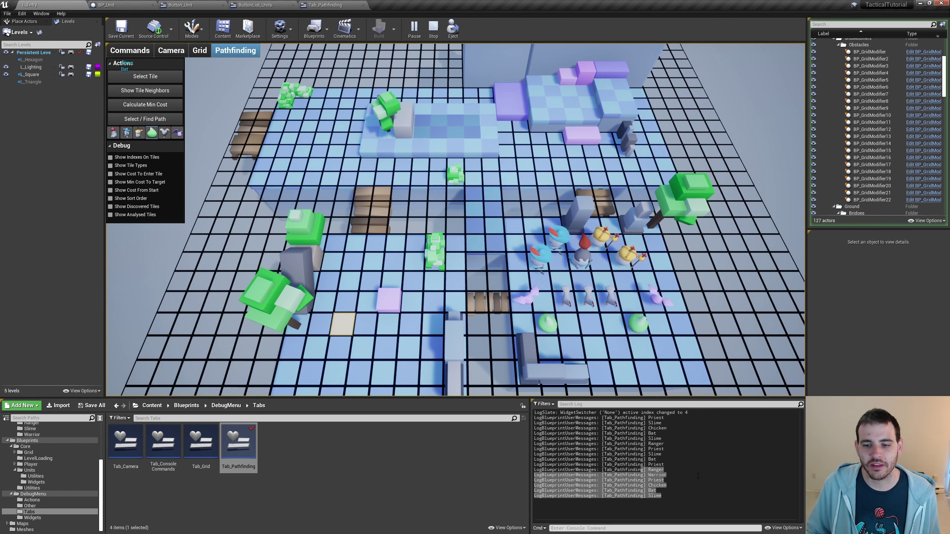
pyautogui.click(133, 134)
pyautogui.click(152, 134)
pyautogui.click(176, 133)
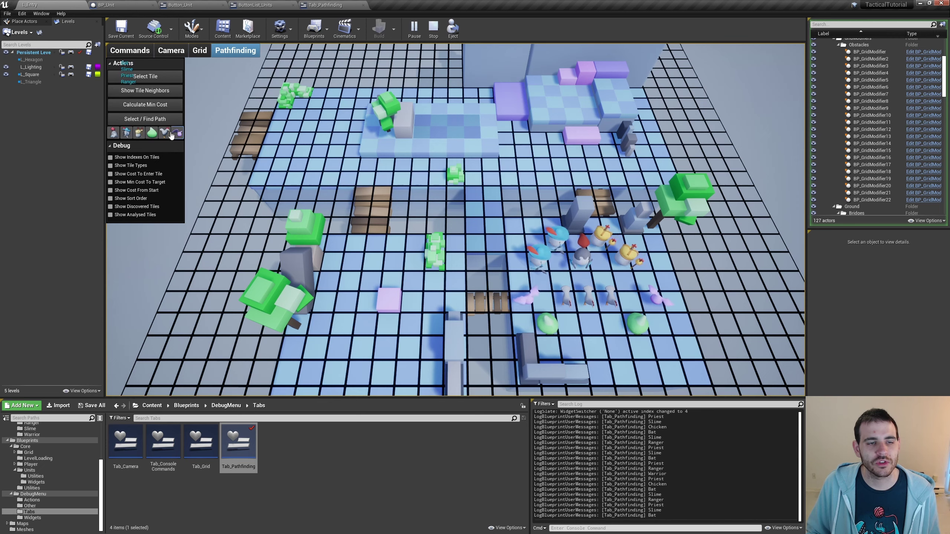
pyautogui.click(139, 133)
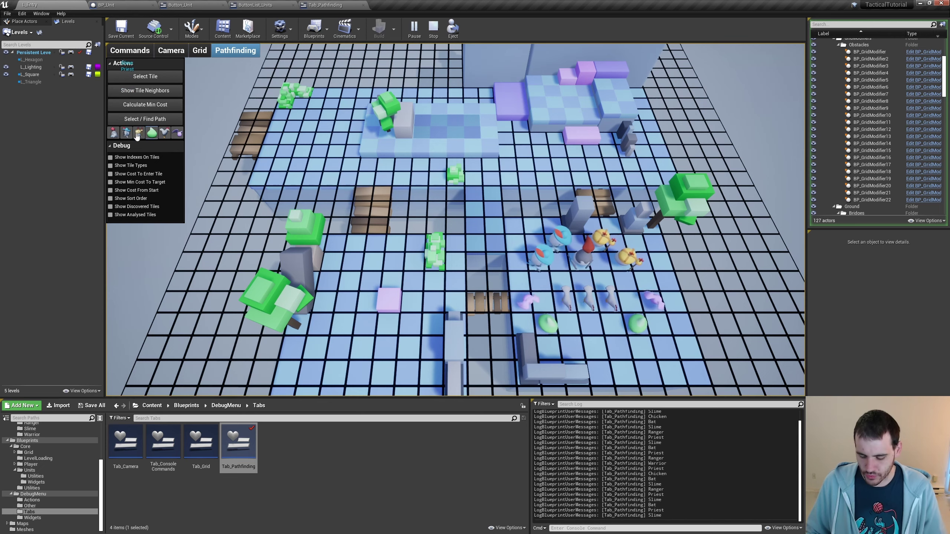
# - In fullscreen play, pick the Chicken, Slime and Priest units, then exit fullscreen
pyautogui.press('F11')
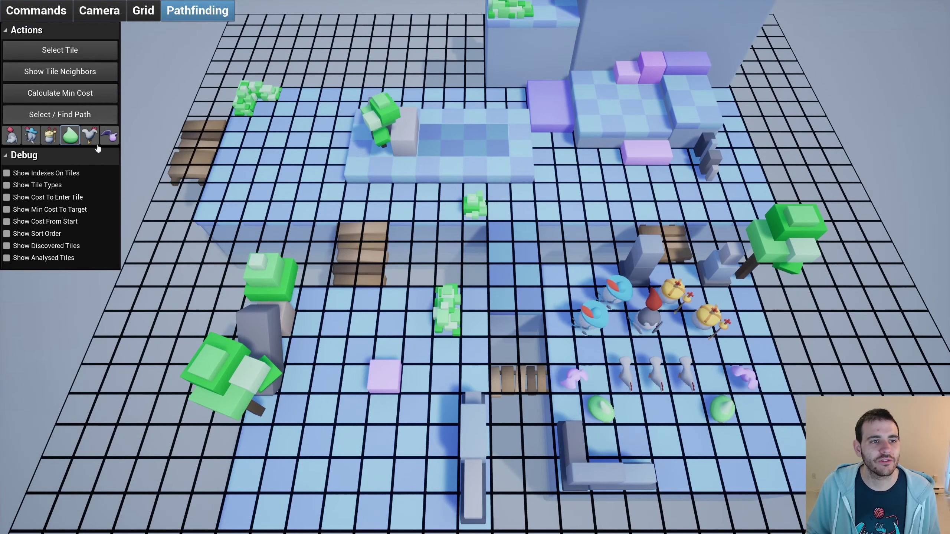
pyautogui.click(90, 135)
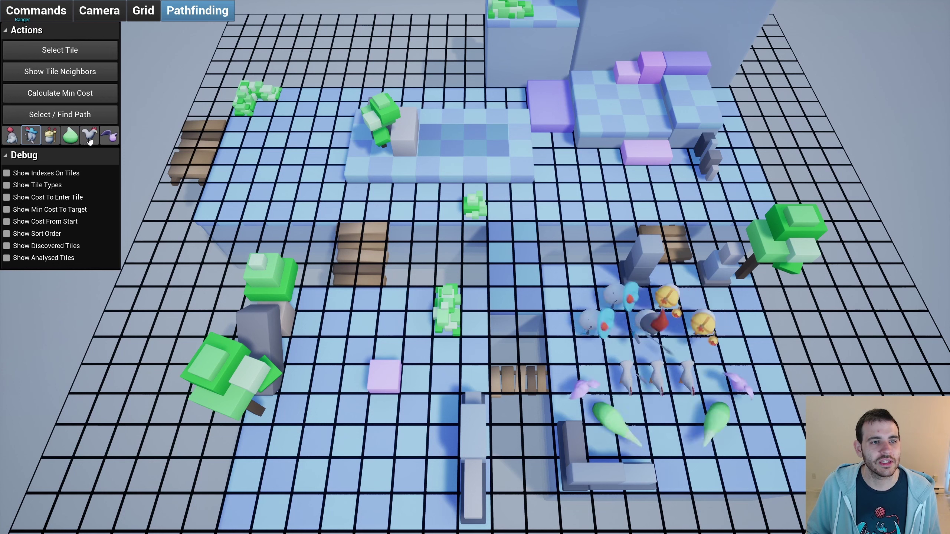
pyautogui.click(69, 136)
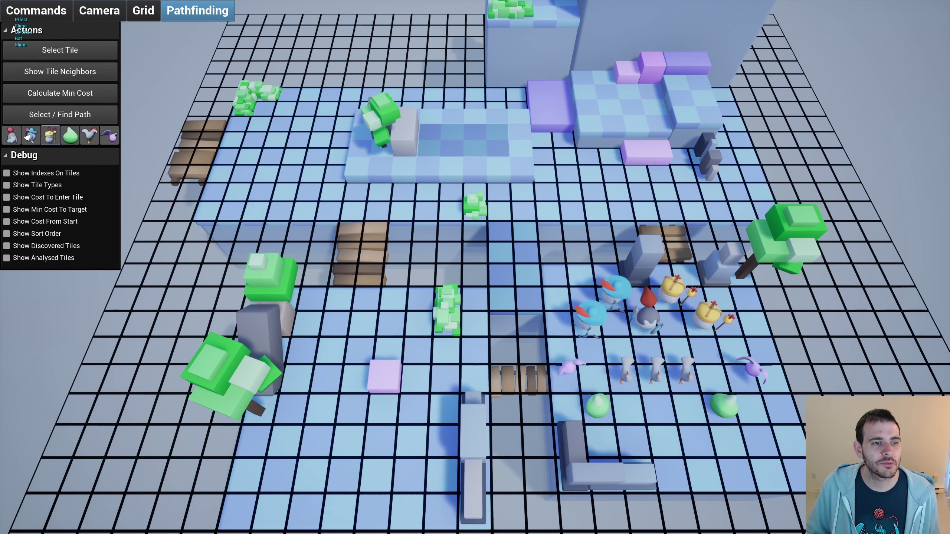
pyautogui.click(50, 138)
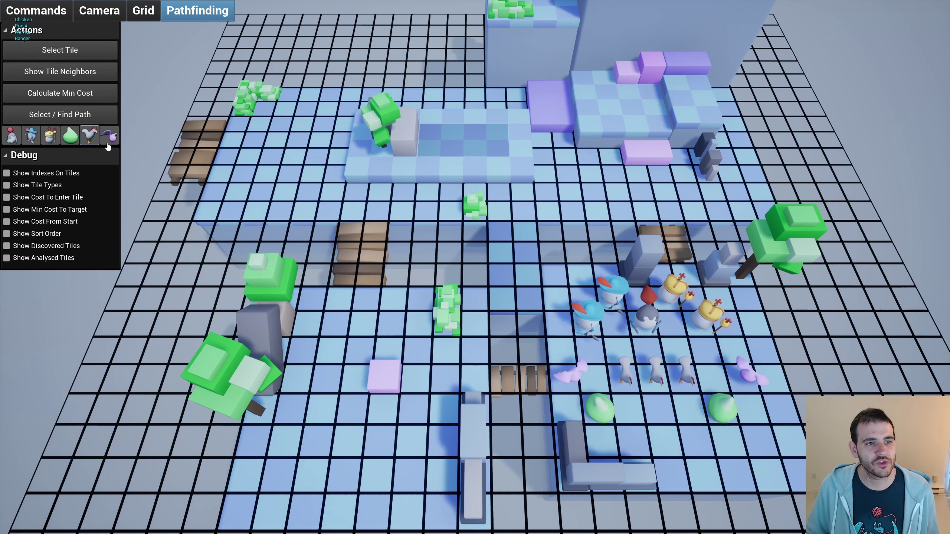
pyautogui.click(69, 136)
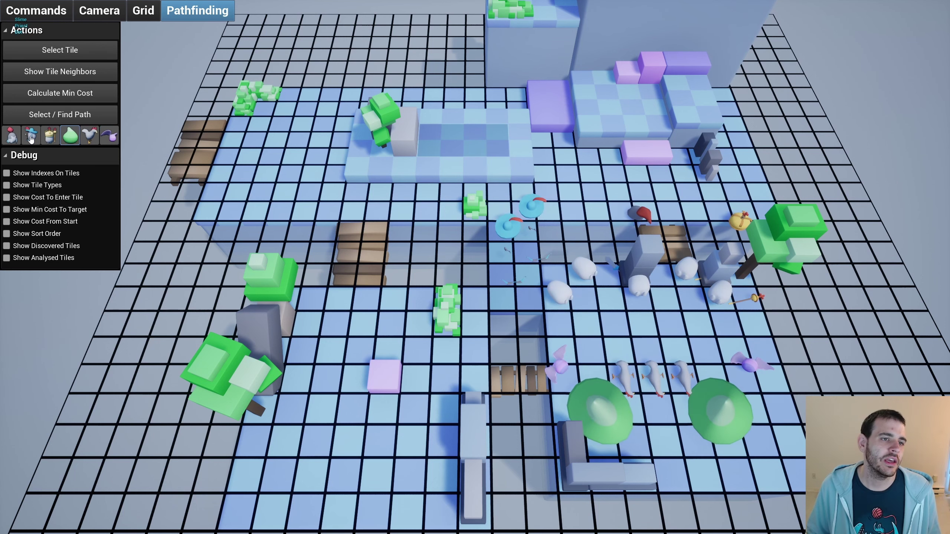
pyautogui.click(89, 136)
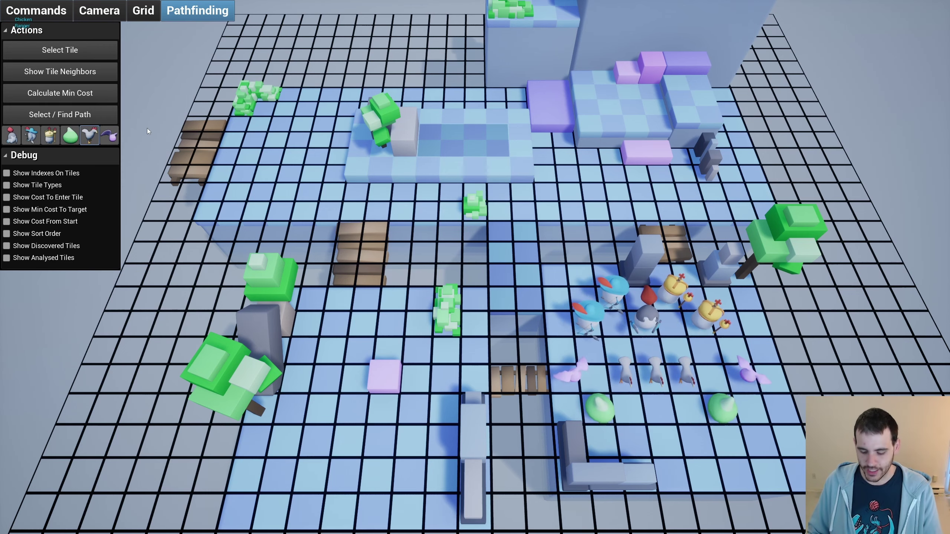
pyautogui.press('F11')
# - Stop the play session and switch Tab_Pathfinding to the Designer view
pyautogui.click(434, 30)
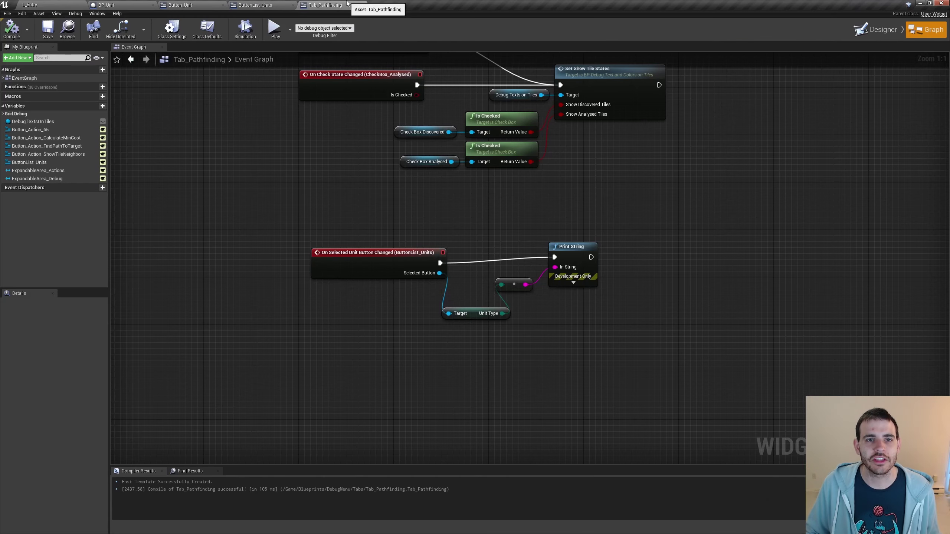
pyautogui.click(864, 31)
pyautogui.scroll(4, 485, 262)
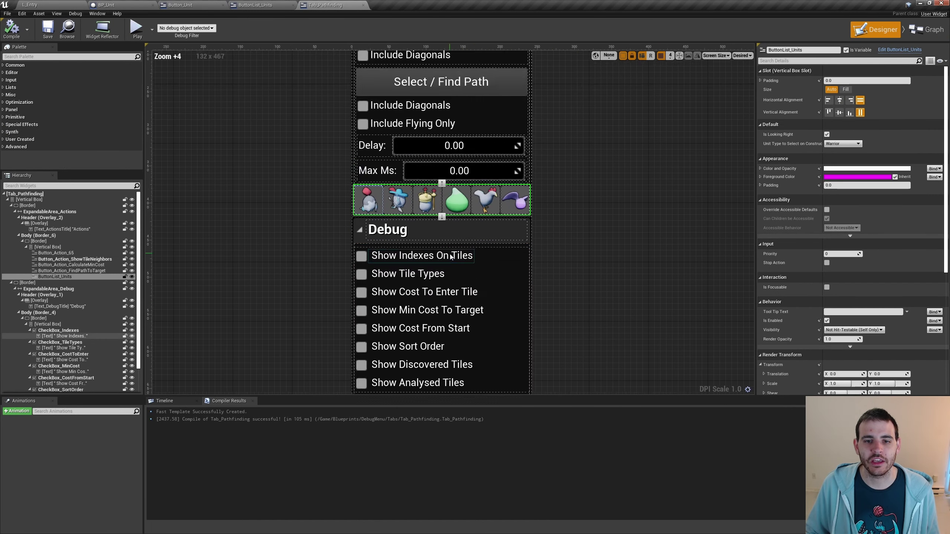
pyautogui.scroll(2, 485, 215)
# - Duplicate the ButtonList_Units row with Ctrl+D twice and recompile Tab_Pathfinding
pyautogui.hotkey('ctrl', 'd')
pyautogui.hotkey('ctrl', 'd')
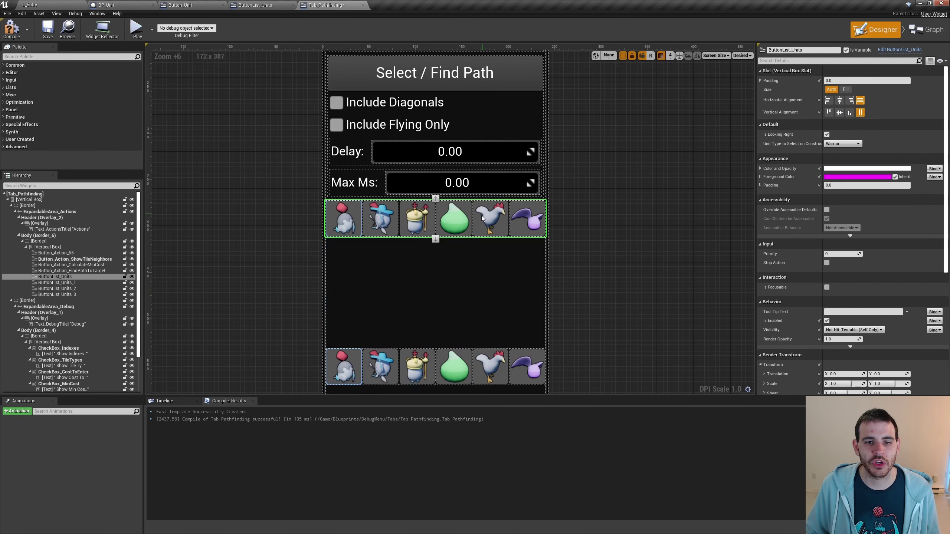
pyautogui.hotkey('ctrl', 'd')
pyautogui.scroll(-2, 493, 280)
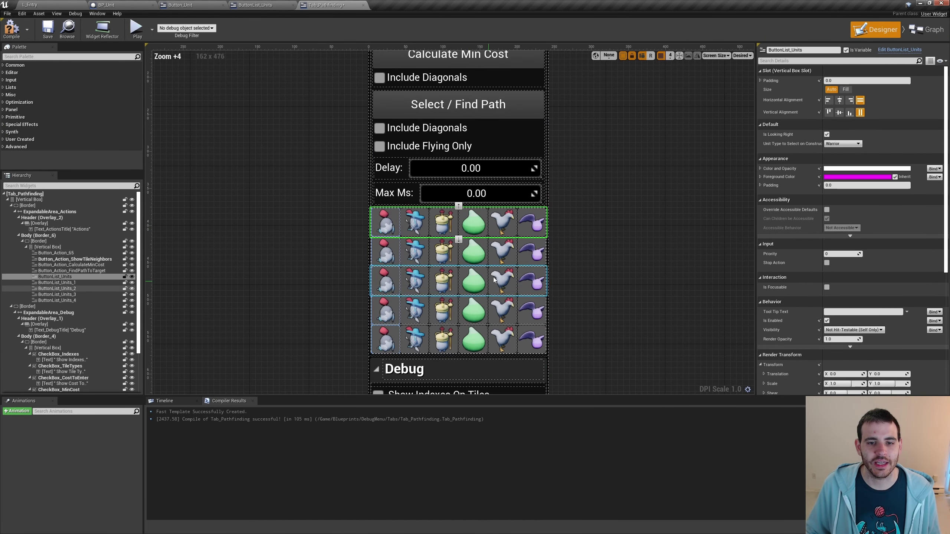
pyautogui.click(3, 33)
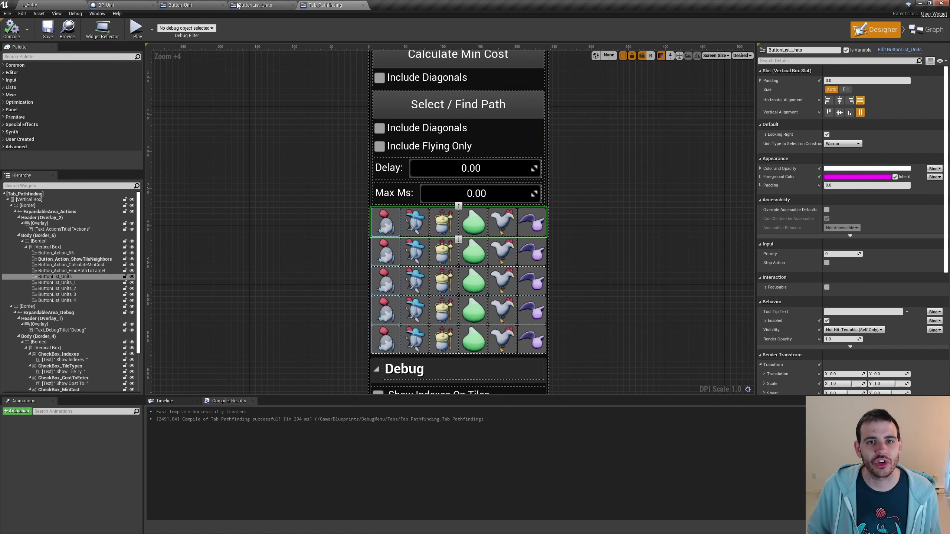
pyautogui.click(58, 3)
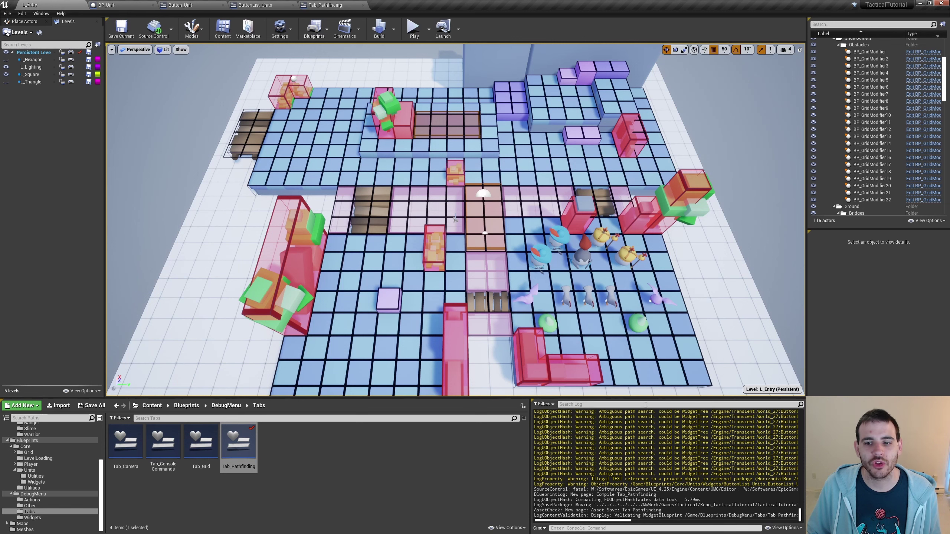
# - Play the level, open the Pathfinding tab, pick Chicken, and go fullscreen
pyautogui.click(413, 30)
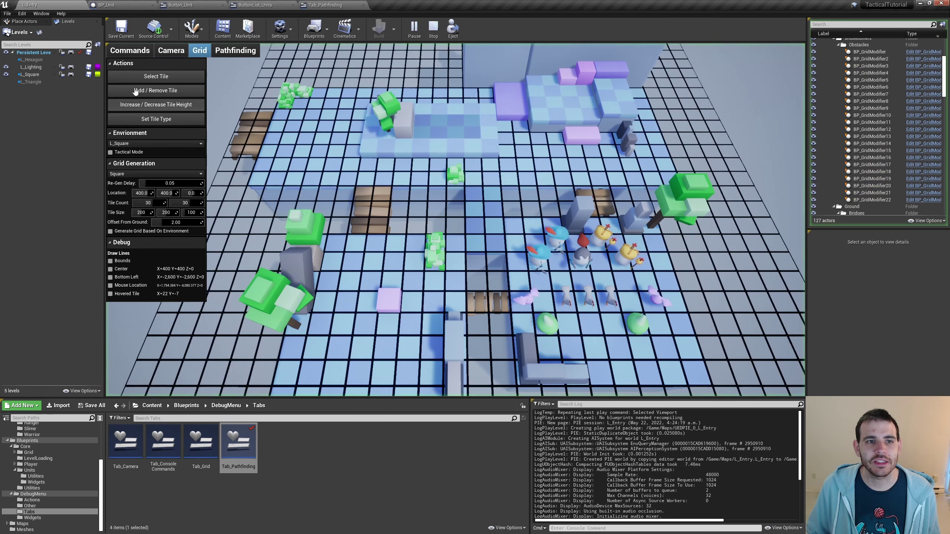
pyautogui.click(236, 50)
pyautogui.click(163, 133)
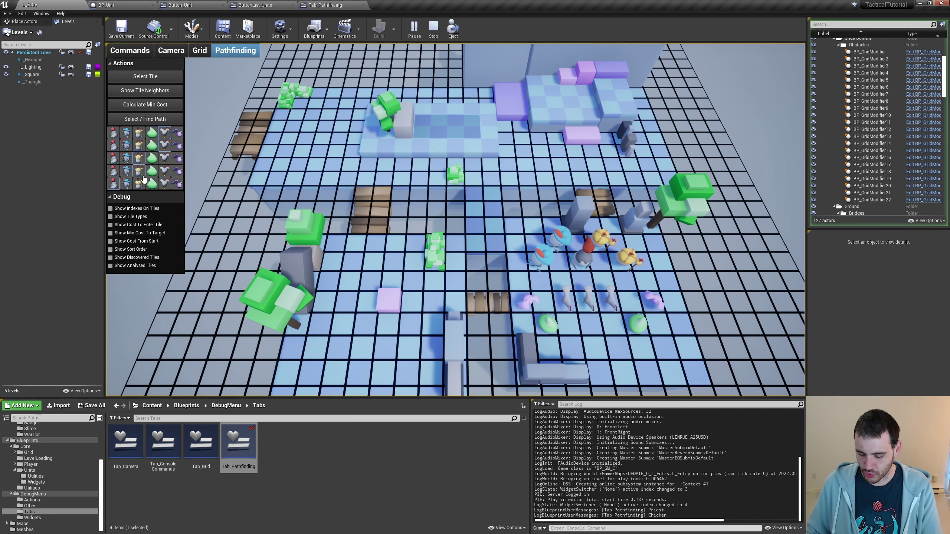
pyautogui.press('F11')
# - Pick units across the grid rows: the purple creature, a chicken, and the second-row ranger
pyautogui.click(109, 214)
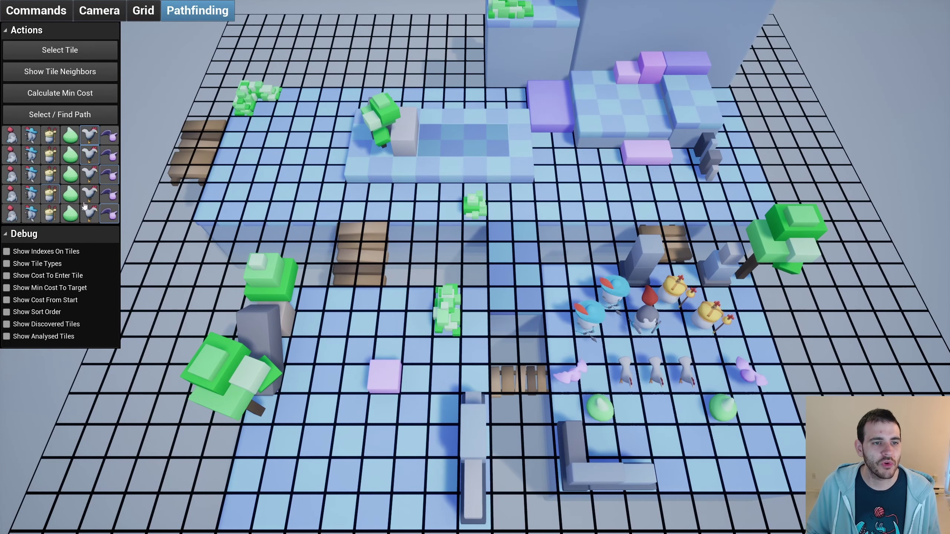
pyautogui.click(95, 185)
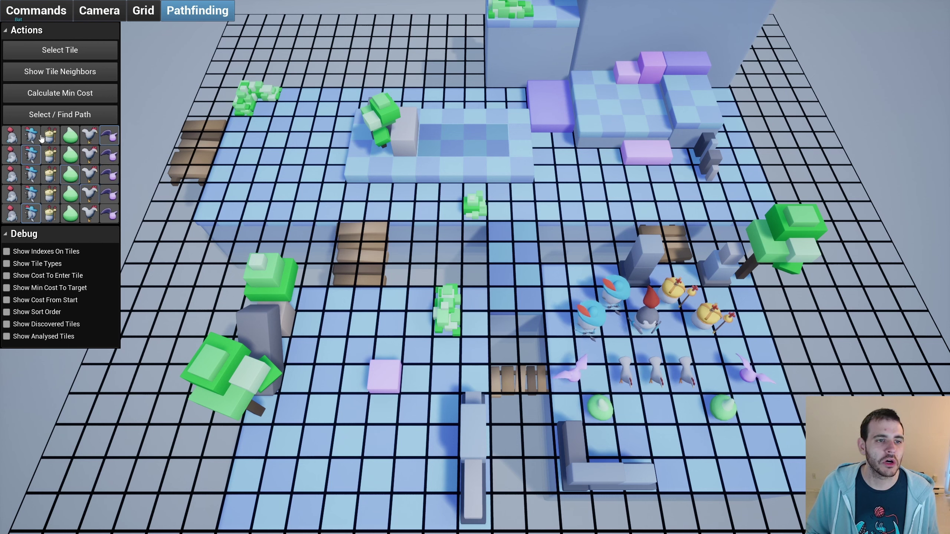
pyautogui.click(90, 148)
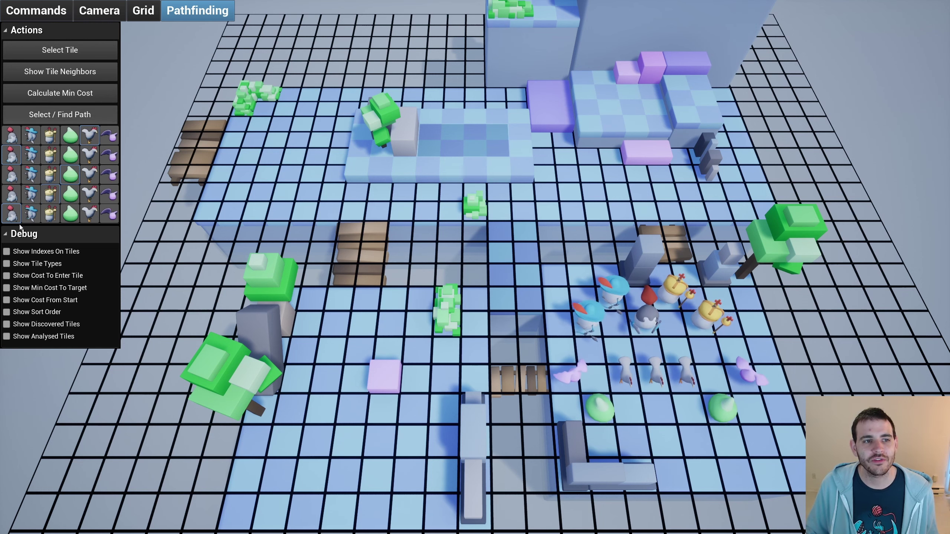
pyautogui.click(89, 206)
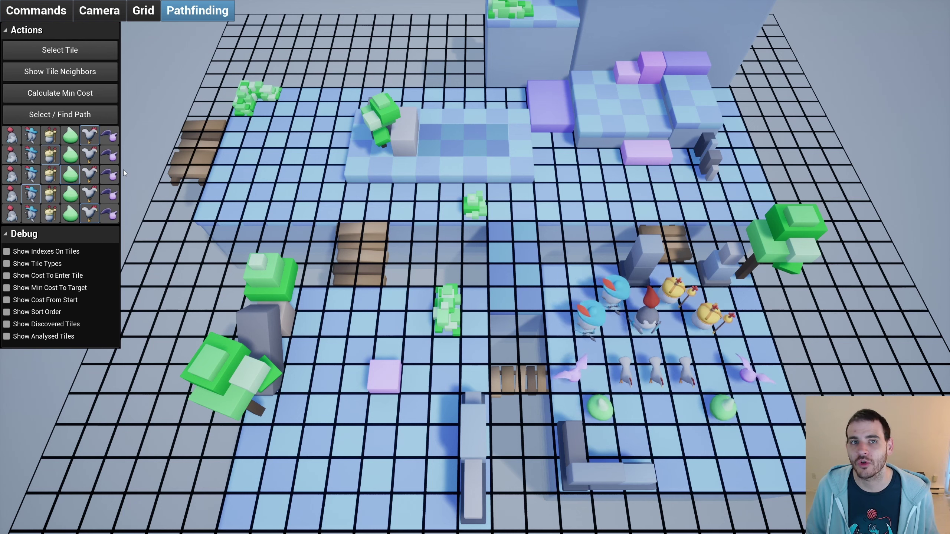
pyautogui.click(33, 159)
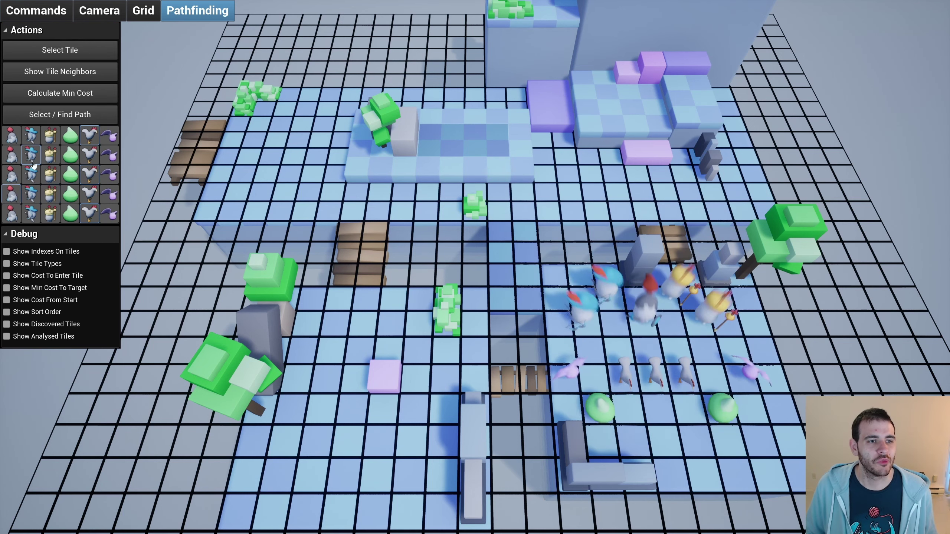